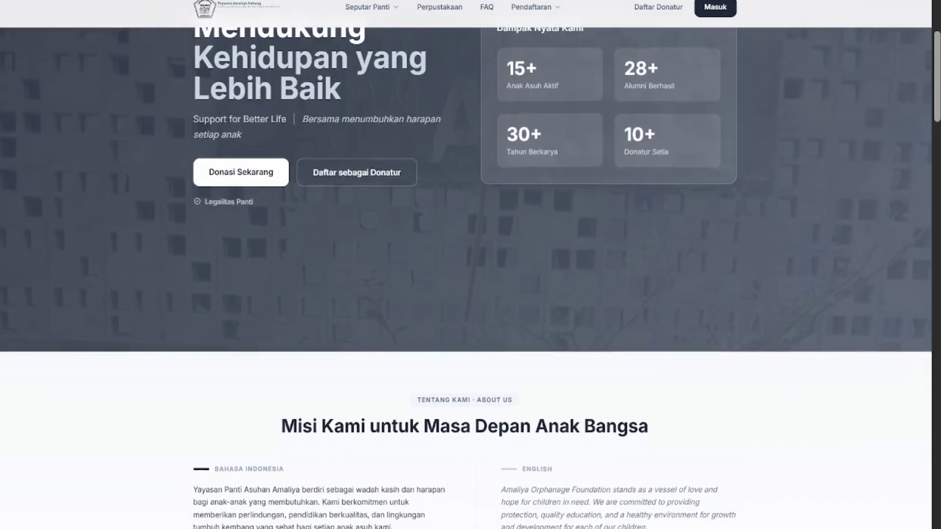
# Scroll through the SIMPA home page to review its content
pyautogui.scroll(-4, 649, 160)
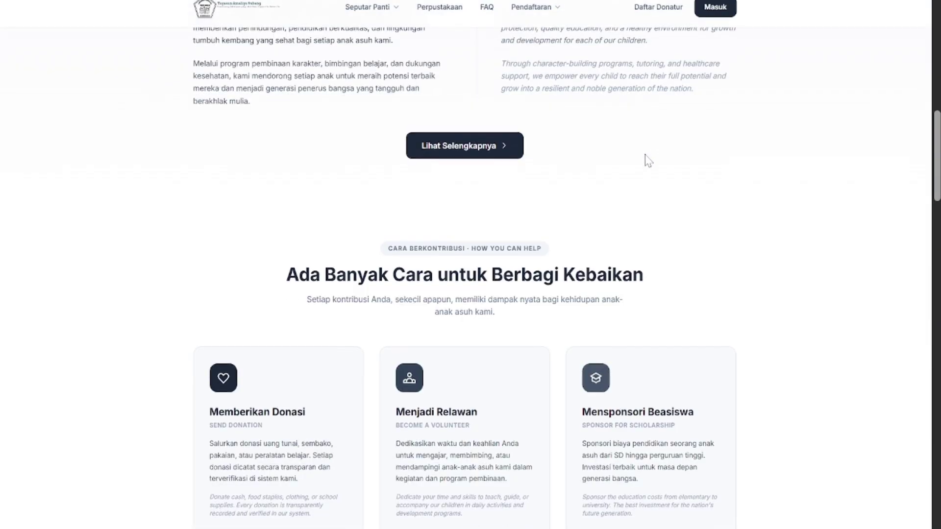
pyautogui.scroll(11, 649, 161)
pyautogui.scroll(-14, 648, 161)
pyautogui.scroll(-20, 649, 160)
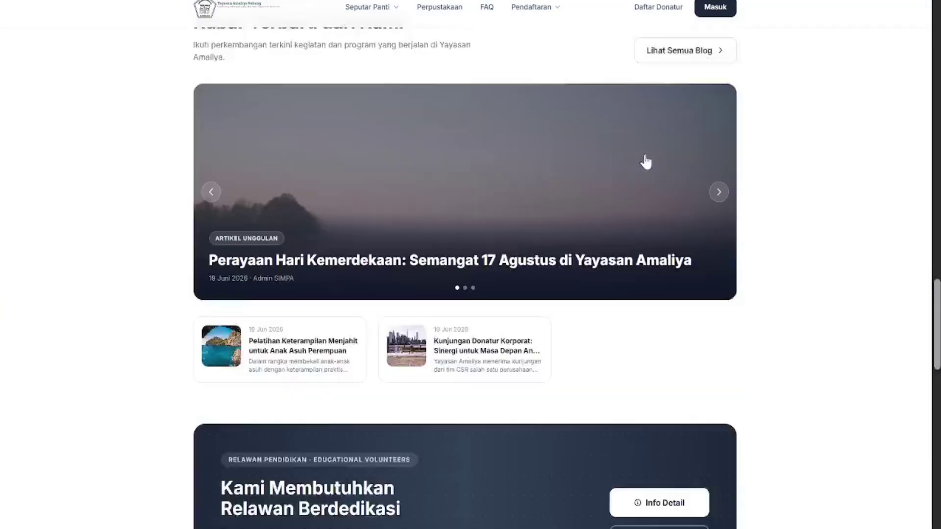
pyautogui.scroll(20, 648, 161)
pyautogui.scroll(8, 648, 161)
pyautogui.scroll(-7, 648, 160)
pyautogui.scroll(-1, 648, 160)
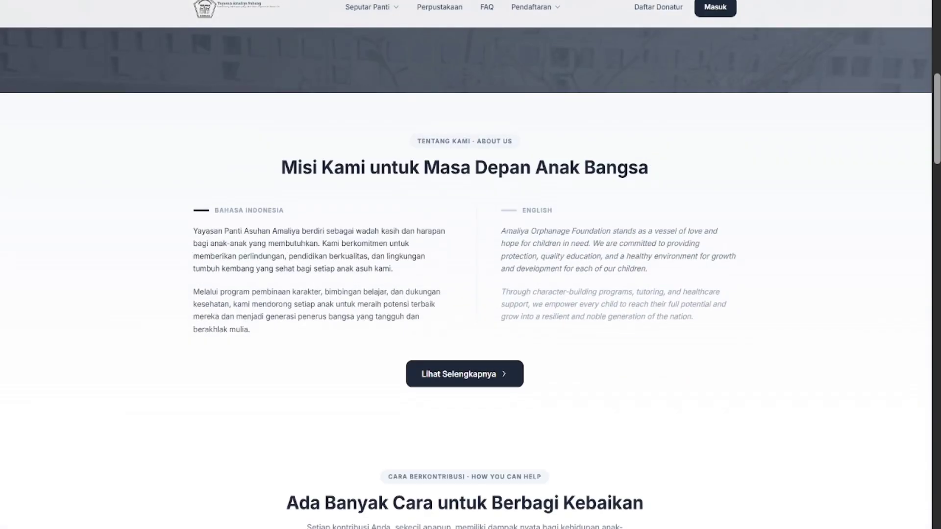
pyautogui.scroll(-4, 546, 209)
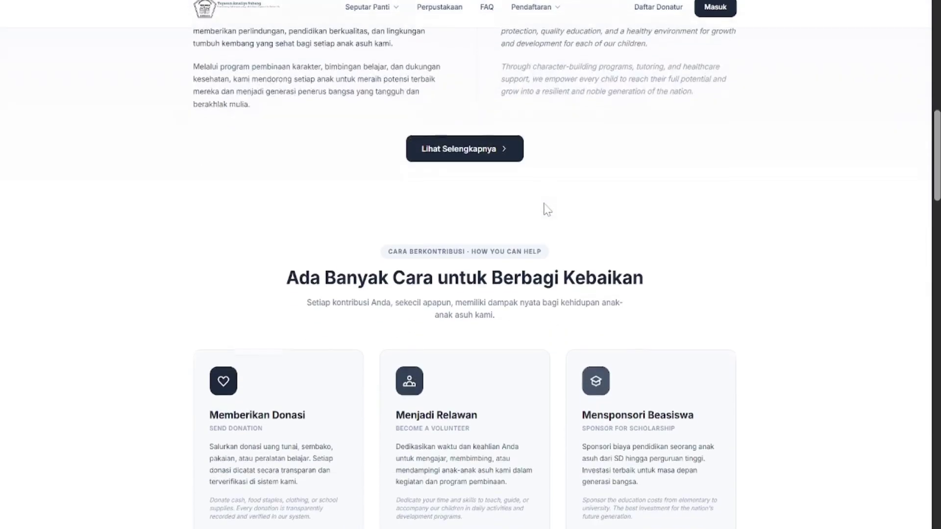
pyautogui.scroll(-1, 544, 208)
pyautogui.scroll(-2, 544, 206)
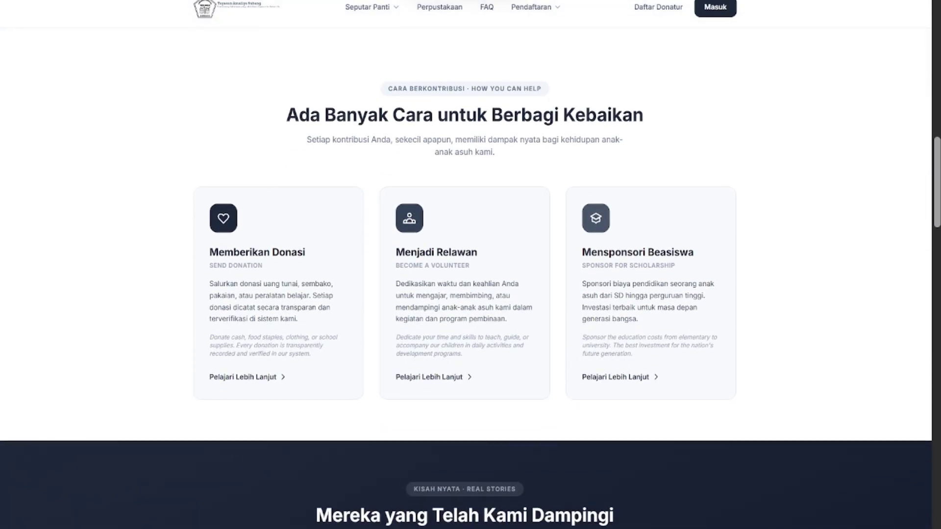
pyautogui.scroll(-1, 613, 149)
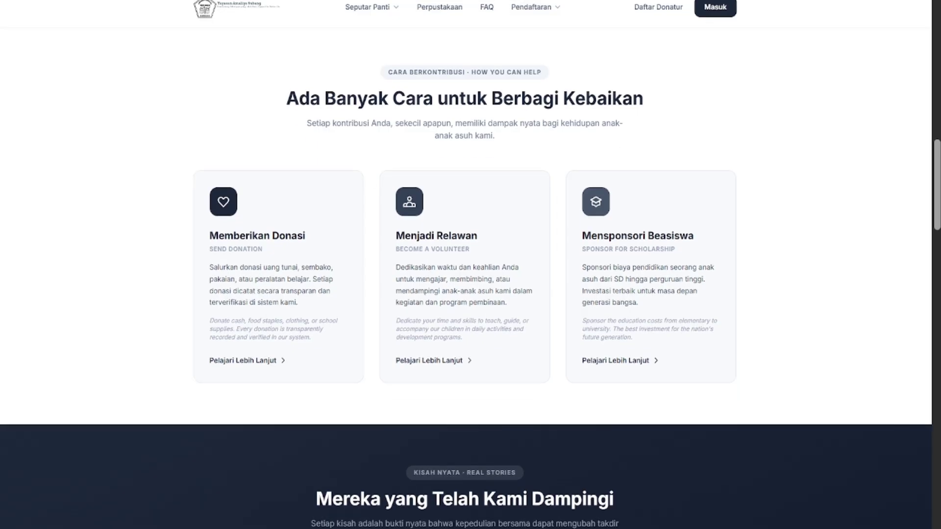
pyautogui.scroll(-1, 594, 160)
pyautogui.scroll(1, 564, 164)
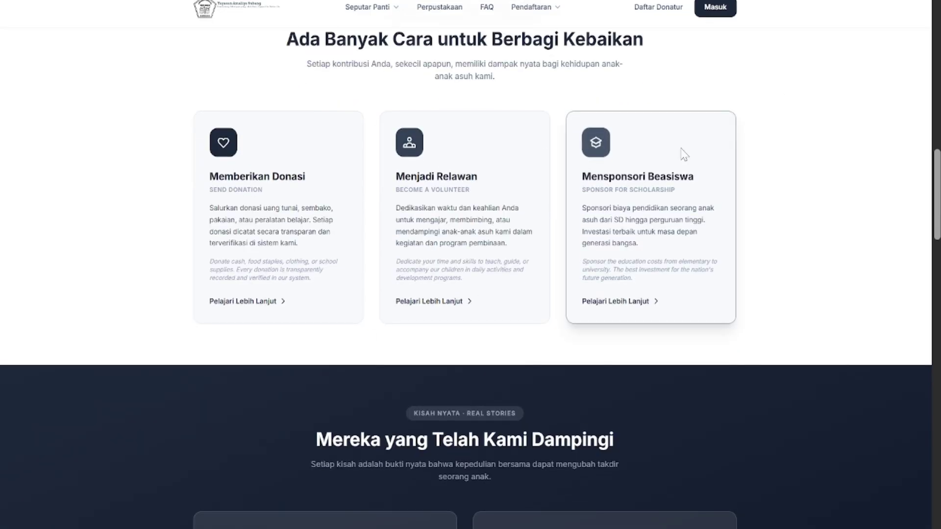
pyautogui.scroll(-8, 288, 172)
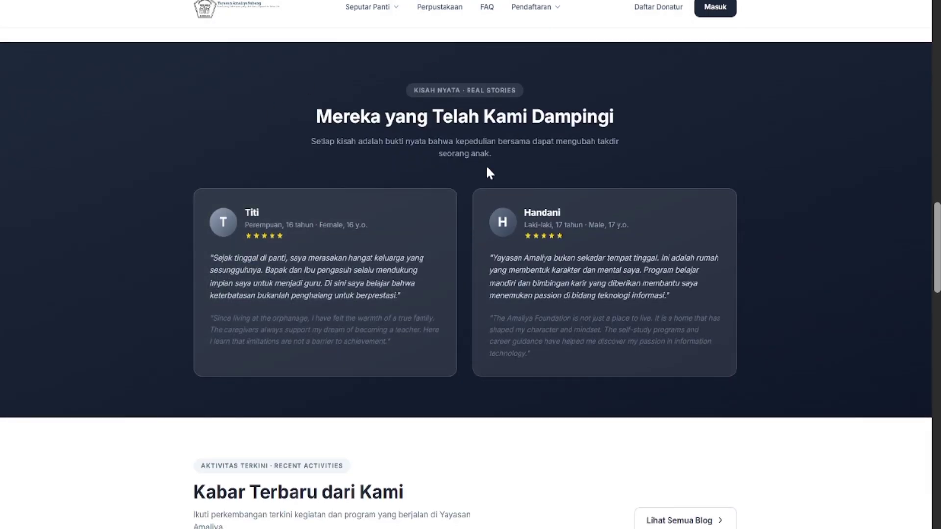
pyautogui.scroll(-5, 487, 172)
pyautogui.scroll(-2, 486, 173)
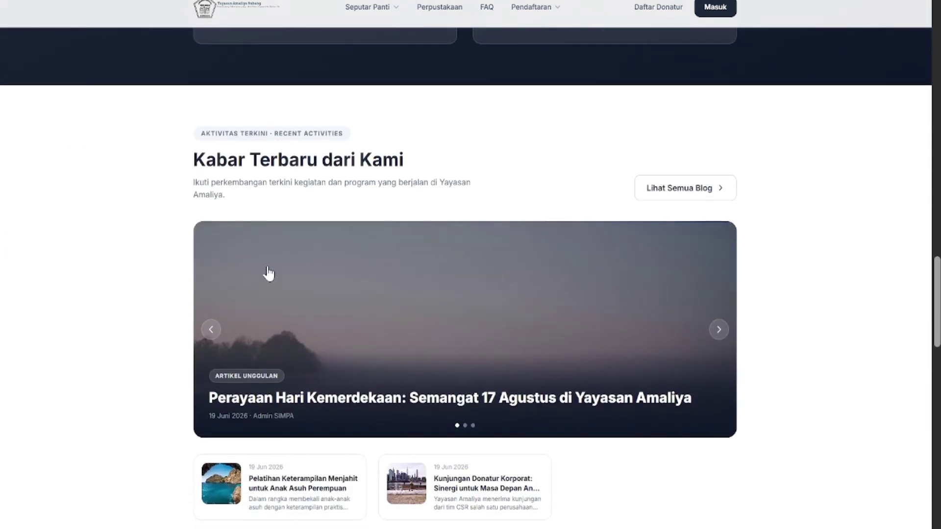
pyautogui.scroll(-7, 557, 193)
pyautogui.scroll(-2, 557, 193)
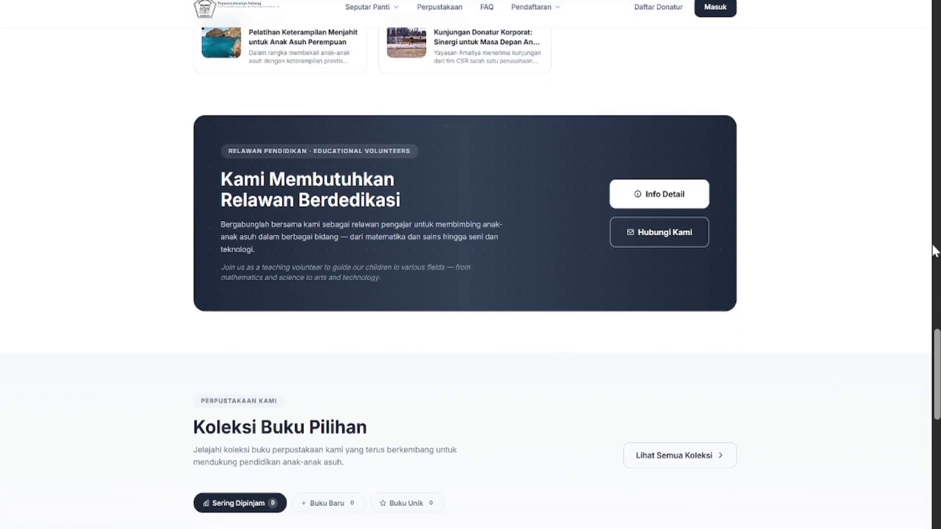
pyautogui.scroll(-8, 307, 284)
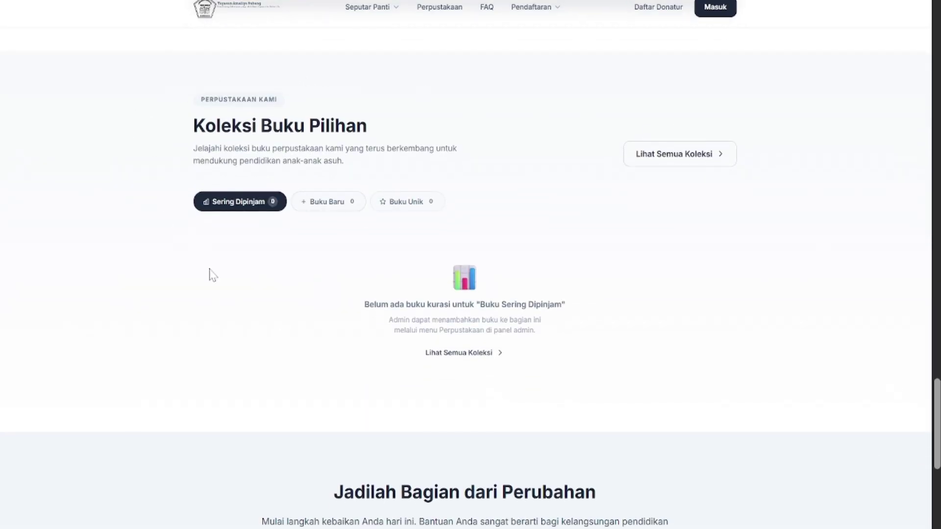
pyautogui.scroll(-7, 629, 302)
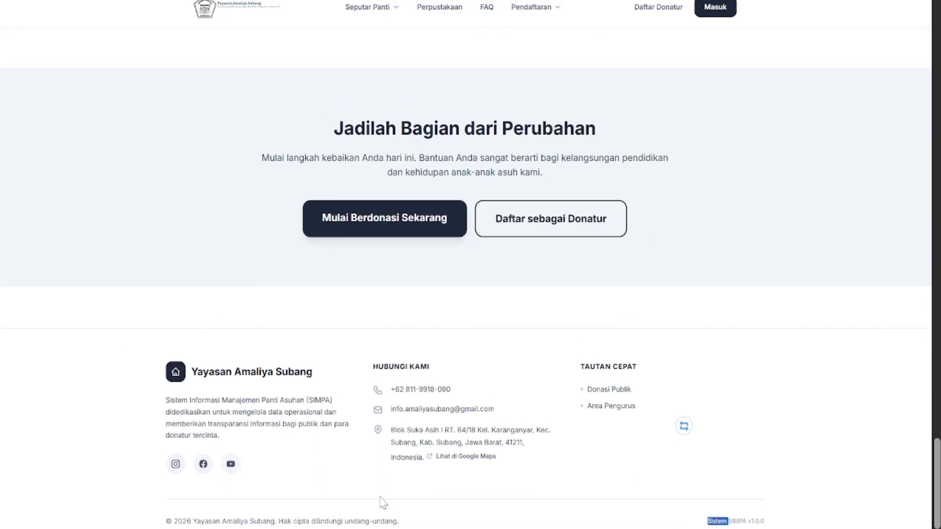
pyautogui.scroll(1, 272, 305)
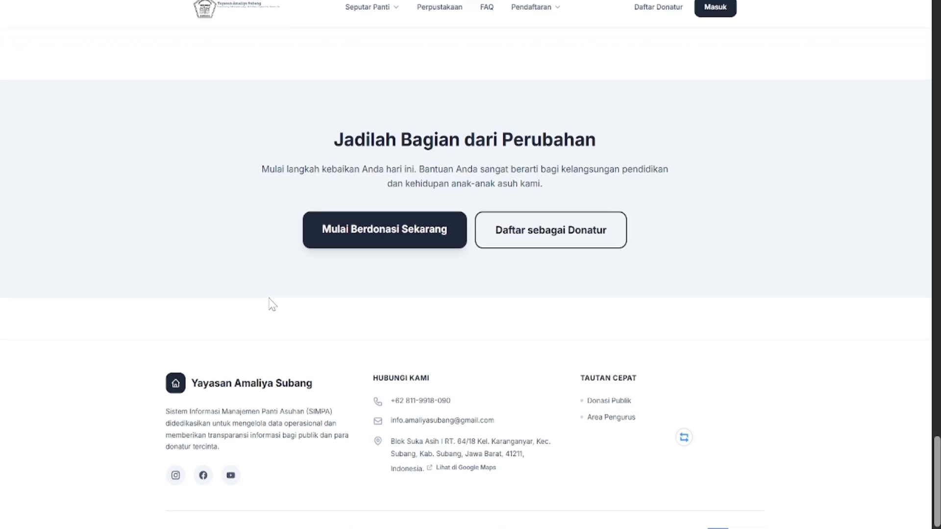
pyautogui.scroll(1, 273, 305)
pyautogui.scroll(15, 269, 304)
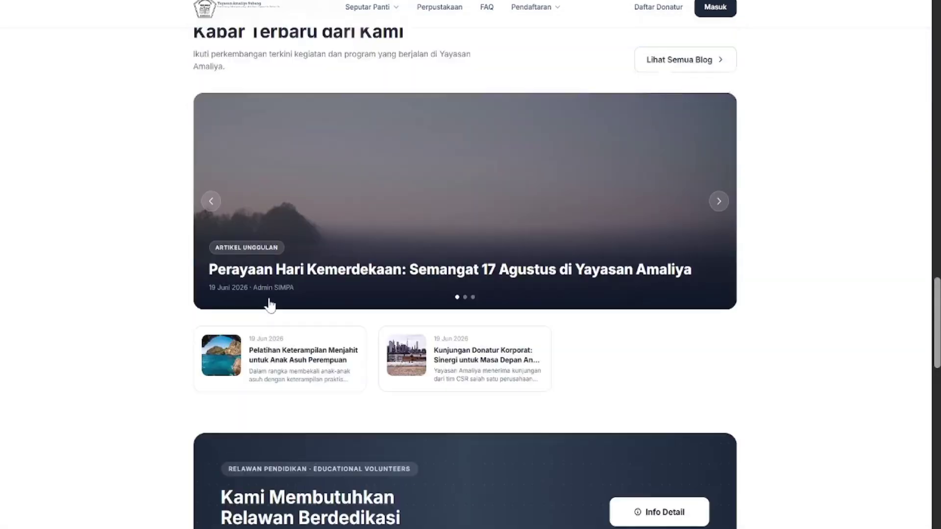
# Go to the Tentang Kami page from the Seputar Panti menu
pyautogui.click(379, 14)
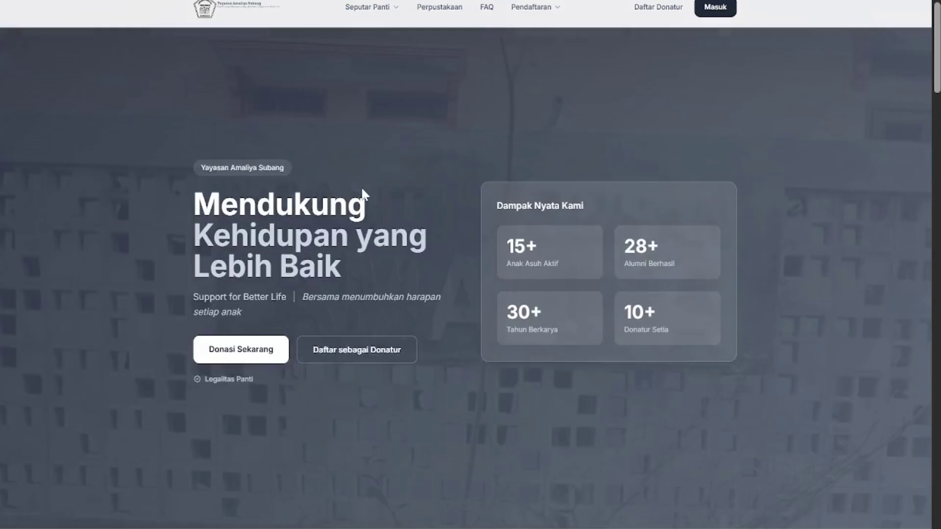
pyautogui.click(381, 19)
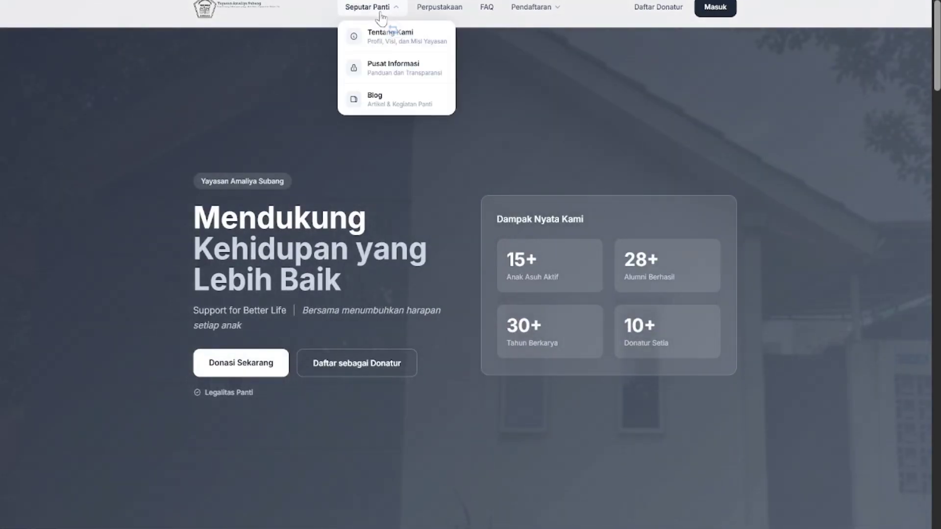
pyautogui.click(252, 103)
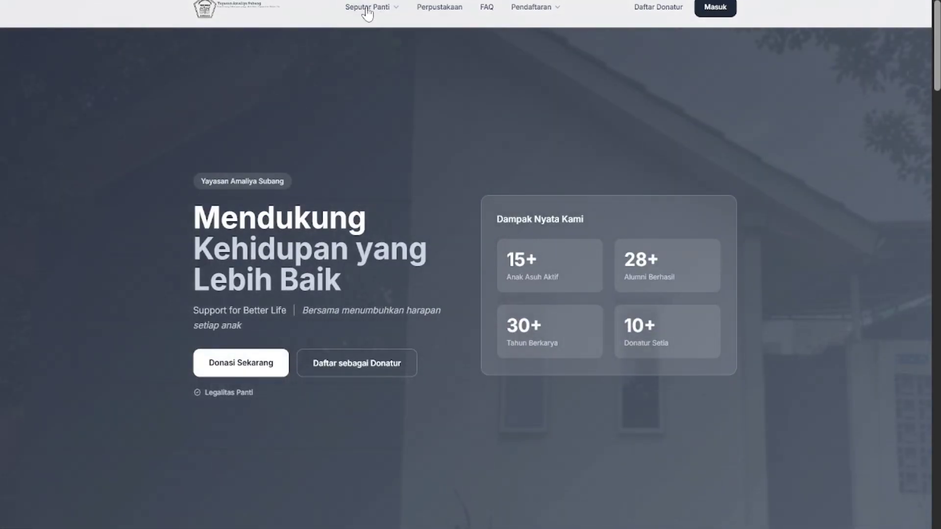
pyautogui.click(379, 19)
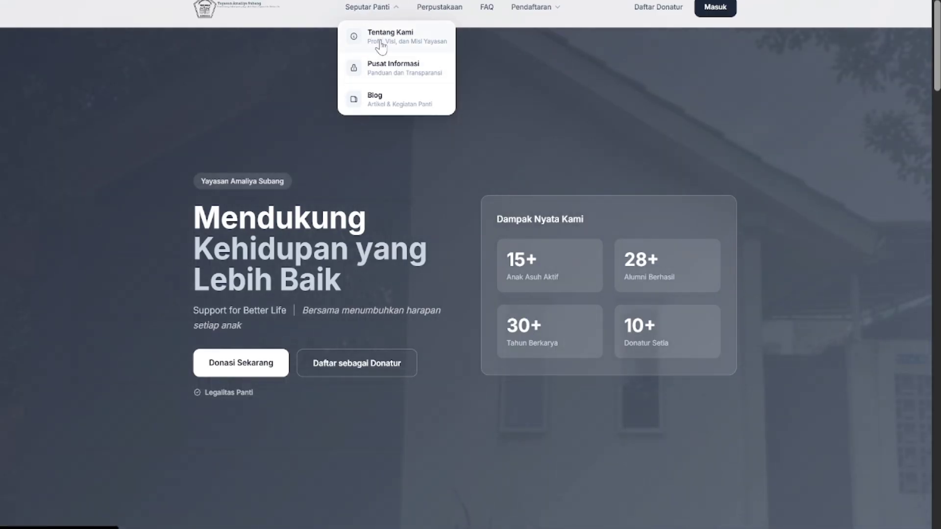
pyautogui.click(386, 44)
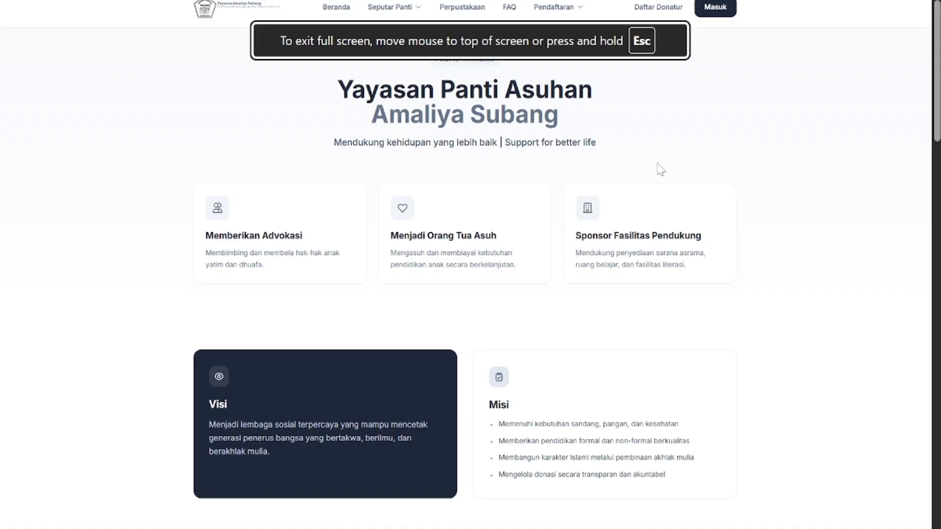
# Scroll down to the Struktur Organisasi and Legalitas Yayasan sections
pyautogui.scroll(-5, 661, 170)
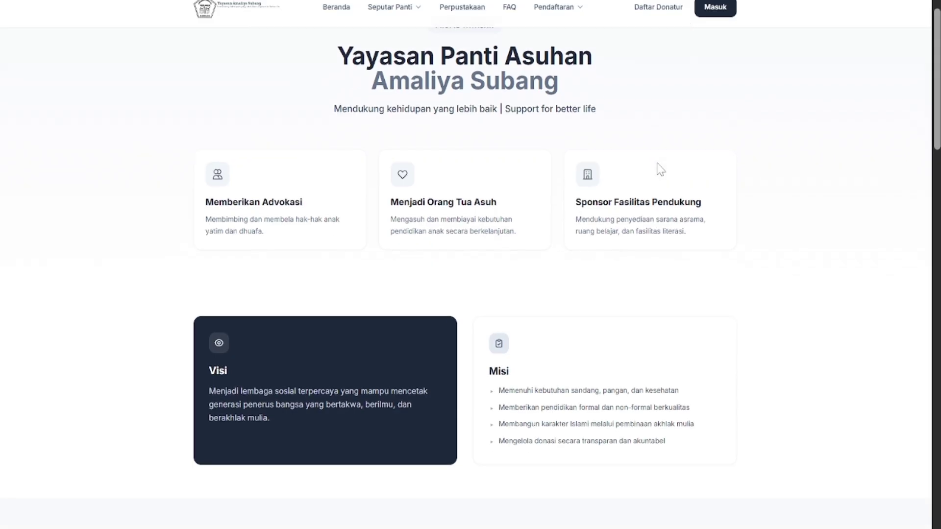
pyautogui.scroll(5, 660, 170)
pyautogui.scroll(-7, 660, 170)
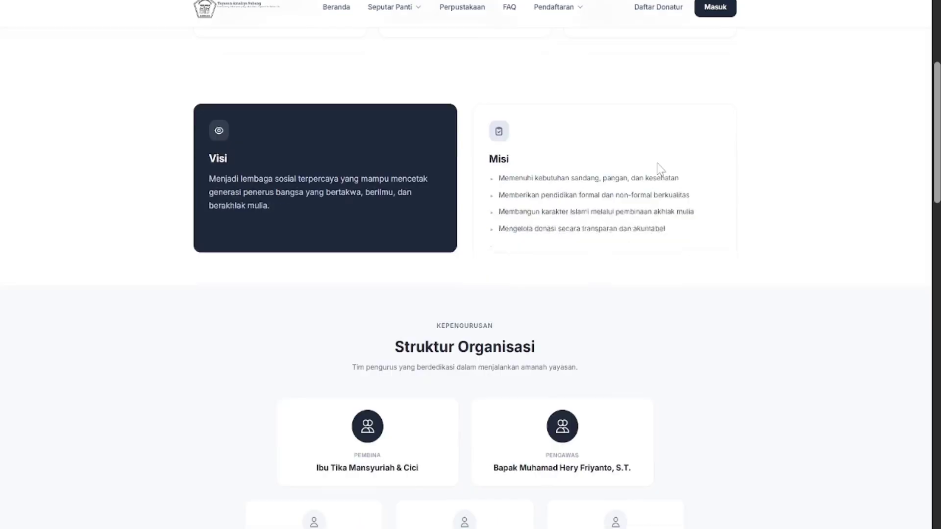
pyautogui.scroll(-6, 658, 165)
pyautogui.scroll(12, 658, 165)
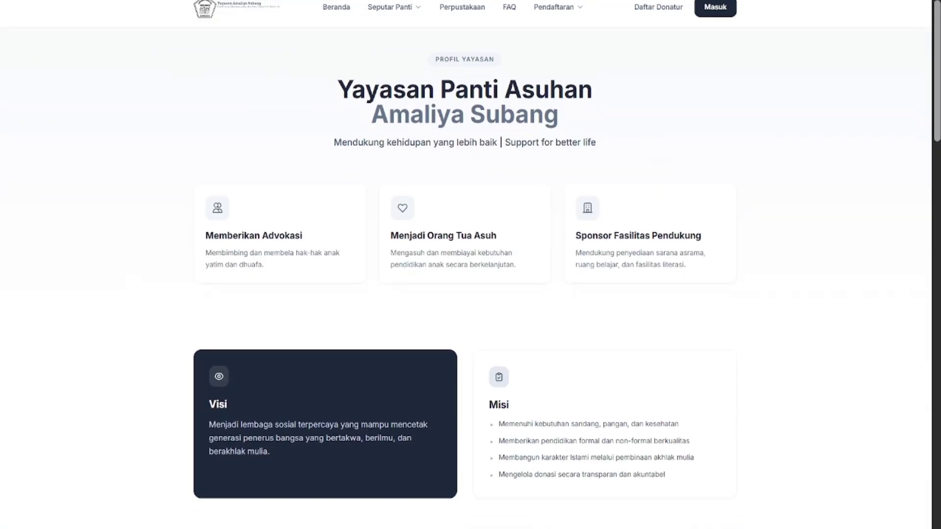
pyautogui.scroll(-5, 582, 101)
pyautogui.scroll(6, 582, 105)
pyautogui.scroll(-1, 406, 243)
pyautogui.scroll(-1, 629, 198)
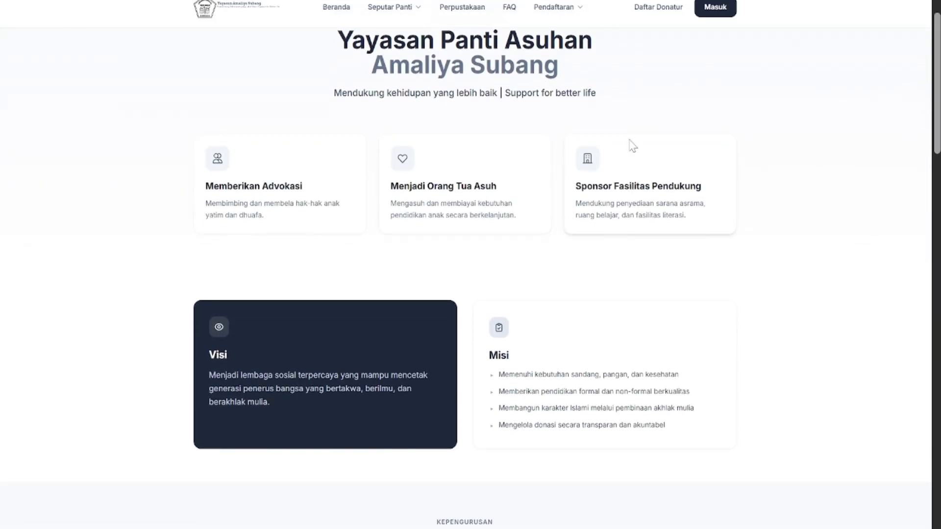
pyautogui.scroll(-9, 551, 225)
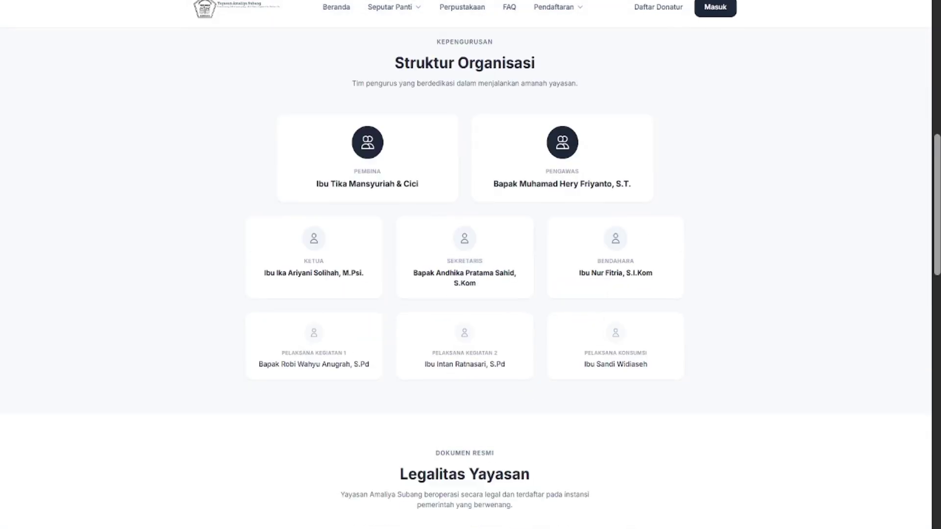
pyautogui.scroll(-4, 583, 190)
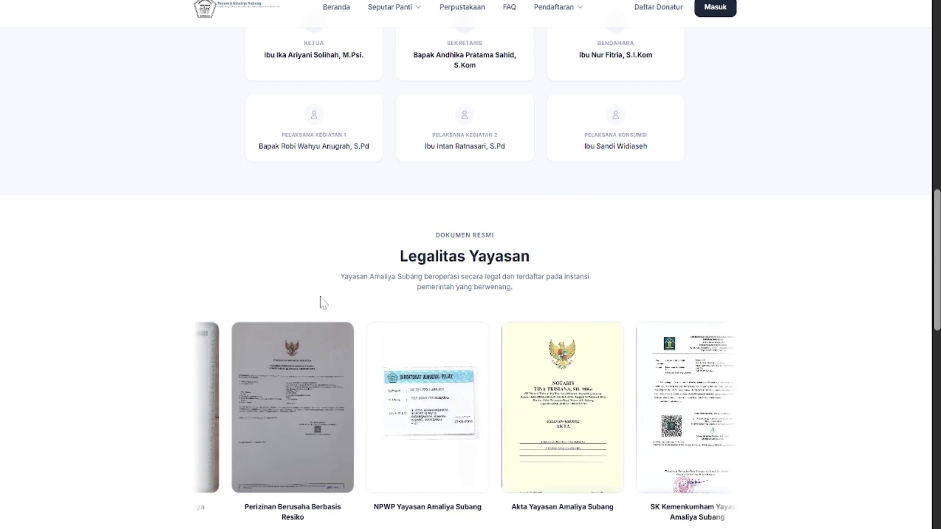
pyautogui.moveTo(316, 354)
pyautogui.click(290, 365)
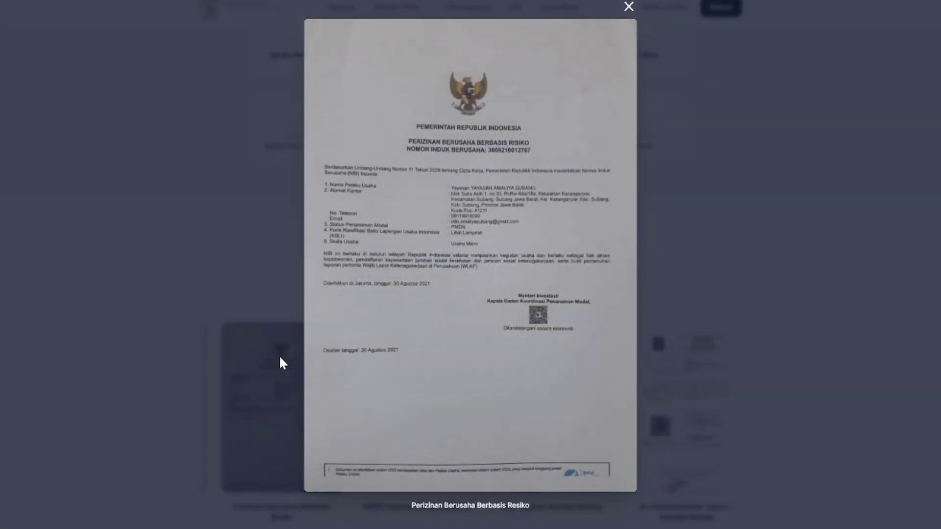
pyautogui.click(202, 309)
pyautogui.scroll(-2, 602, 172)
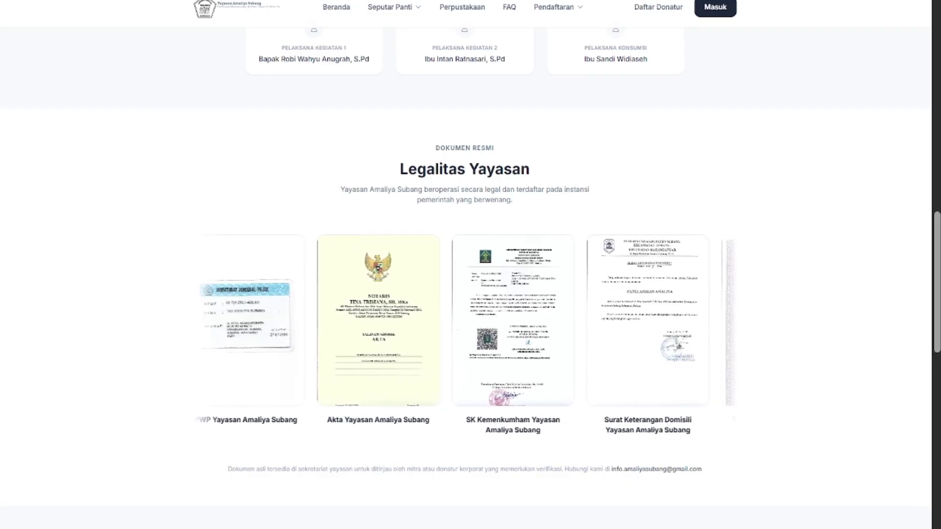
pyautogui.scroll(-1, 580, 173)
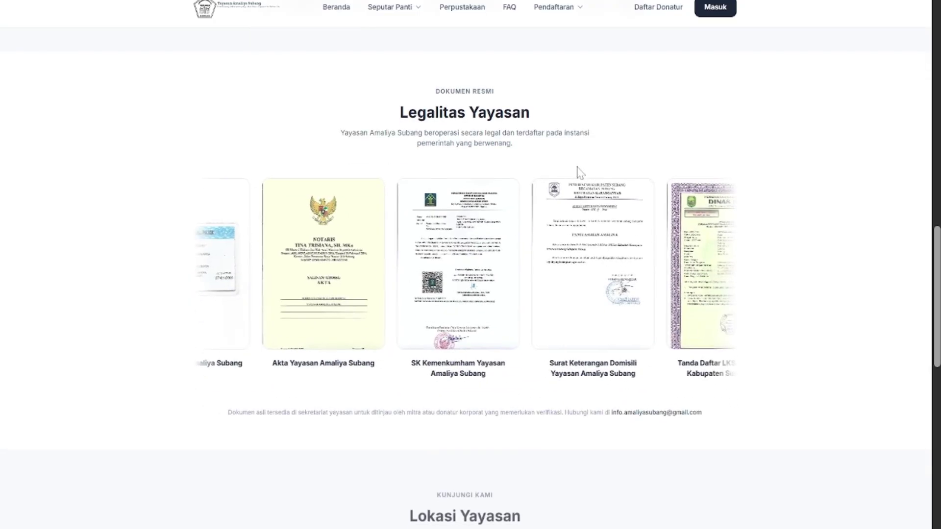
pyautogui.scroll(-2, 580, 172)
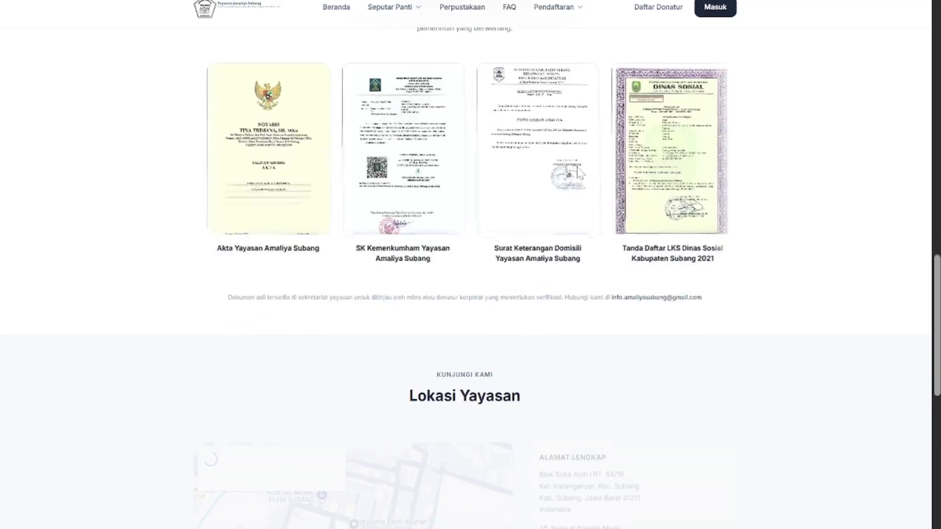
pyautogui.scroll(-3, 580, 172)
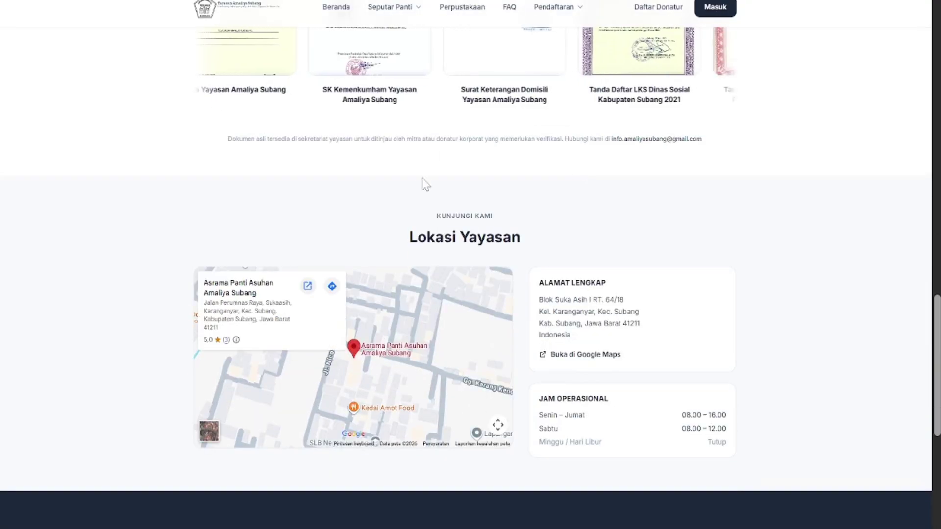
pyautogui.scroll(-2, 423, 183)
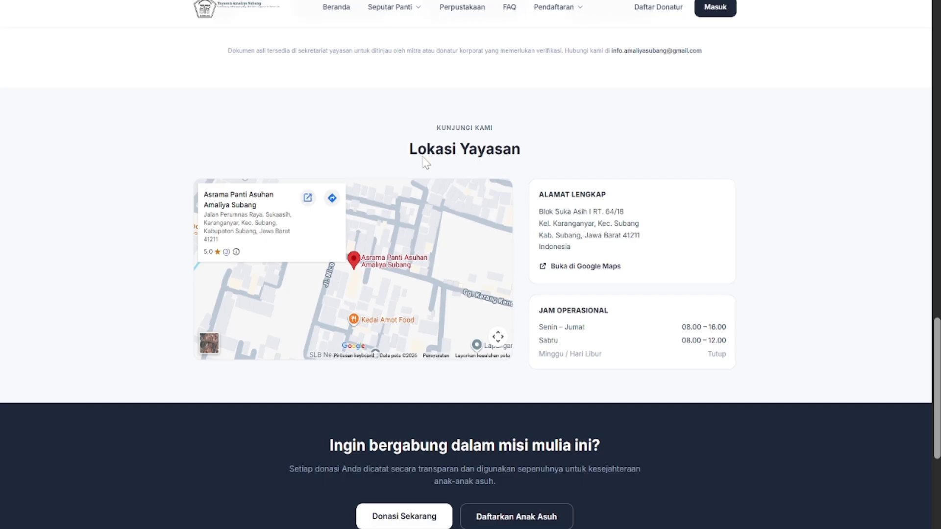
pyautogui.scroll(-2, 471, 278)
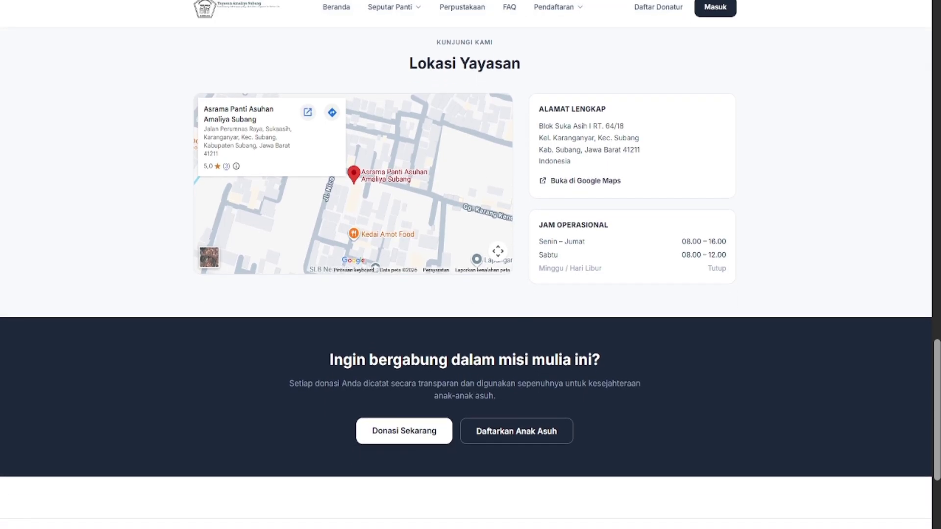
pyautogui.scroll(-4, 443, 156)
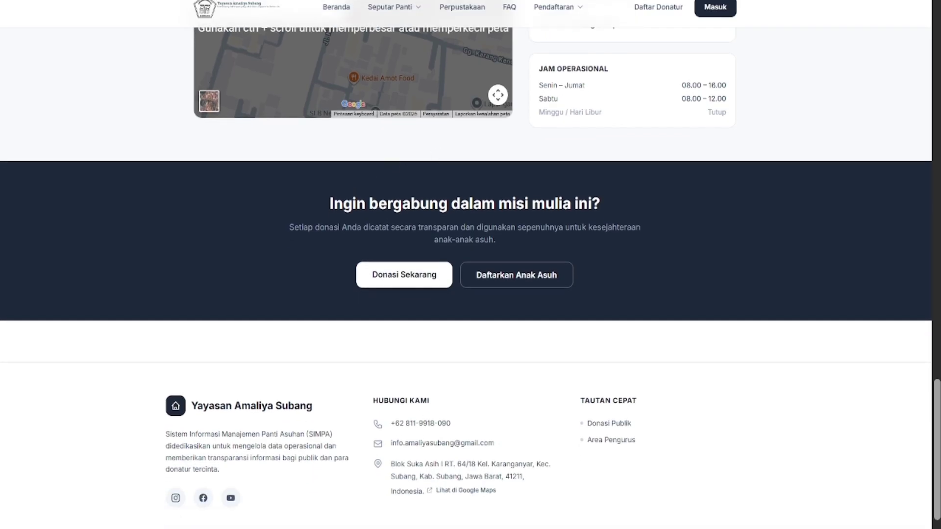
pyautogui.scroll(14, 406, 194)
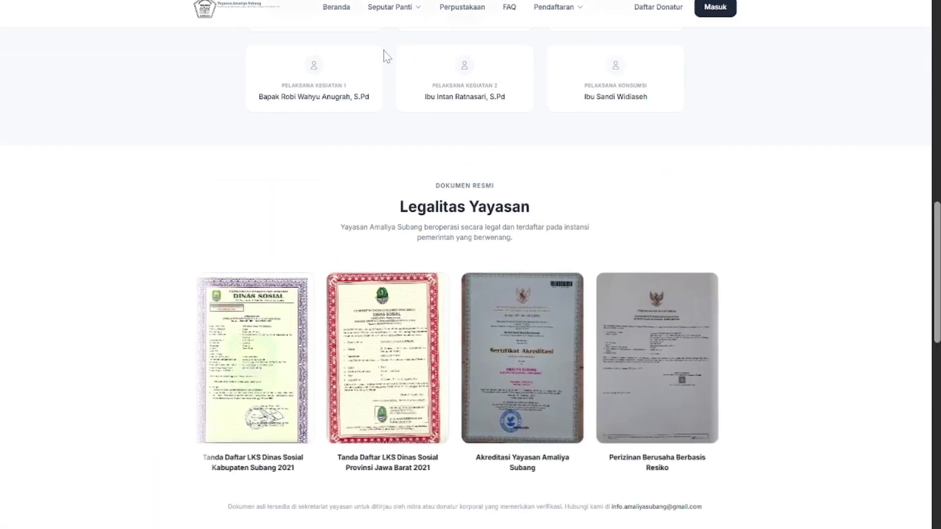
# Open the Seputar Panti dropdown and take the browser out of and back into full screen
pyautogui.click(392, 15)
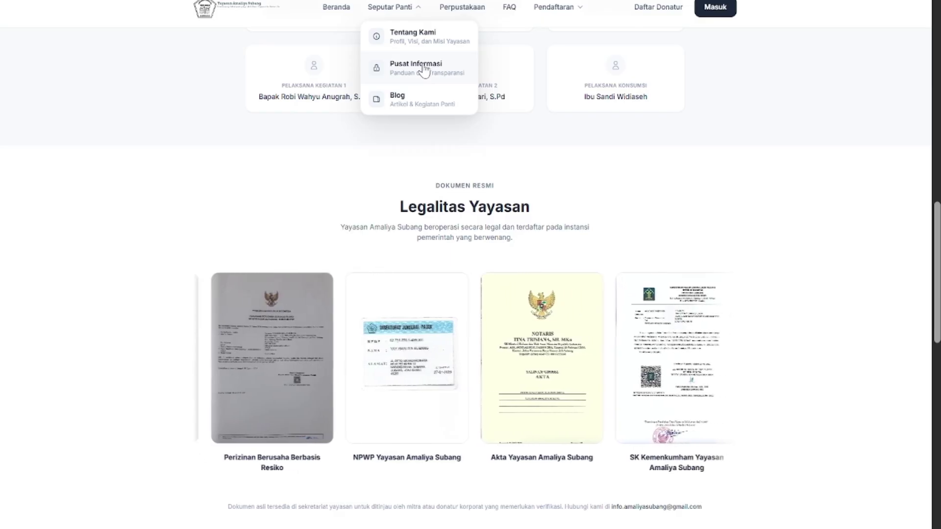
pyautogui.press('Escape')
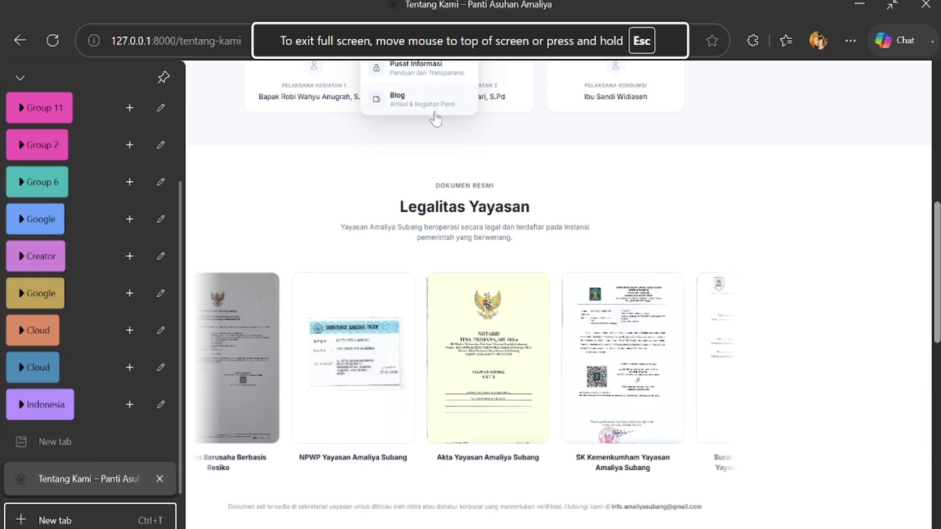
pyautogui.press('Escape')
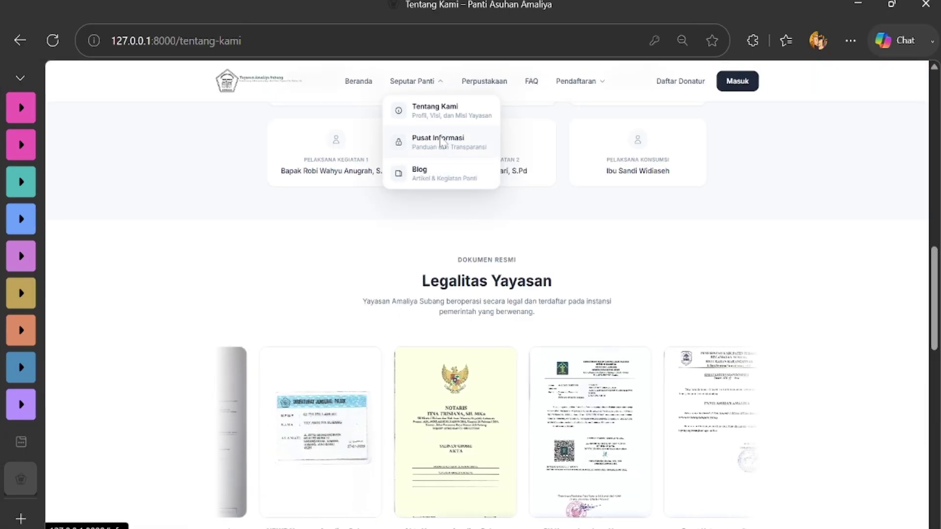
pyautogui.click(859, 38)
pyautogui.click(851, 147)
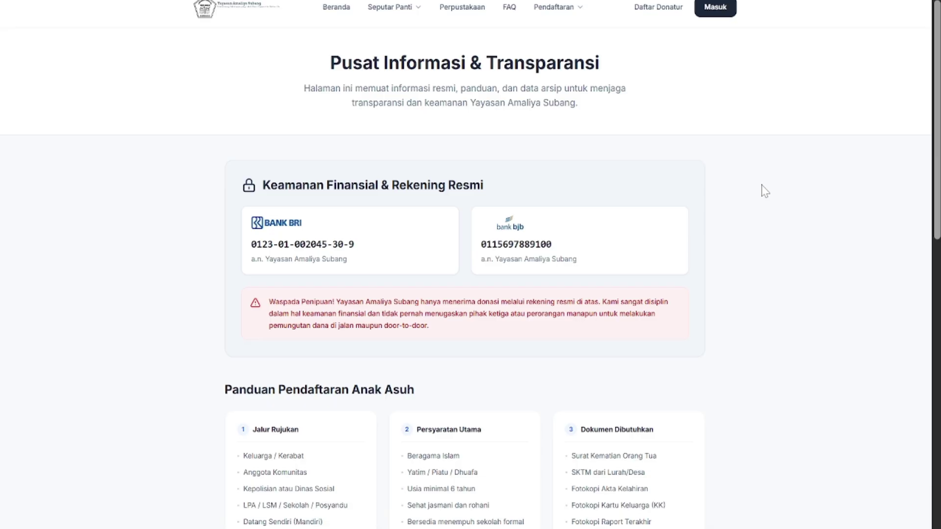
pyautogui.scroll(-1, 765, 192)
pyautogui.scroll(1, 766, 192)
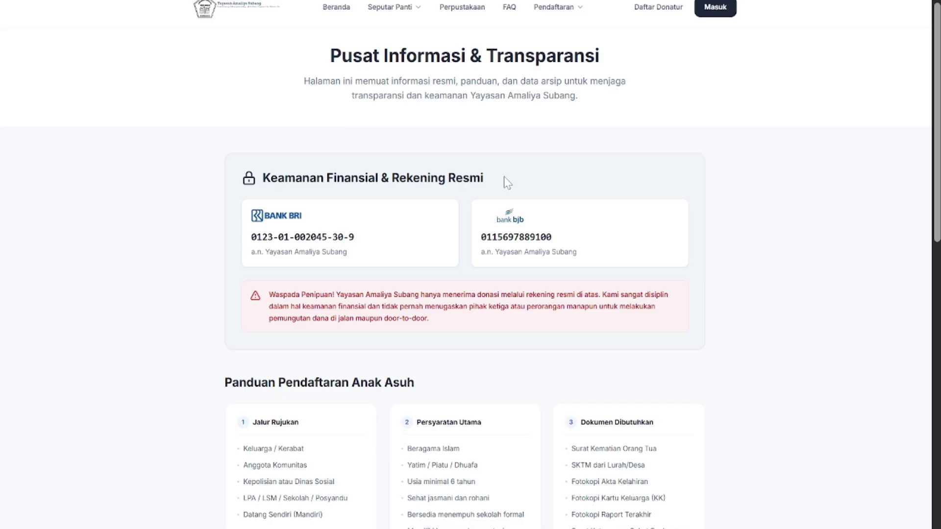
pyautogui.scroll(-2, 520, 202)
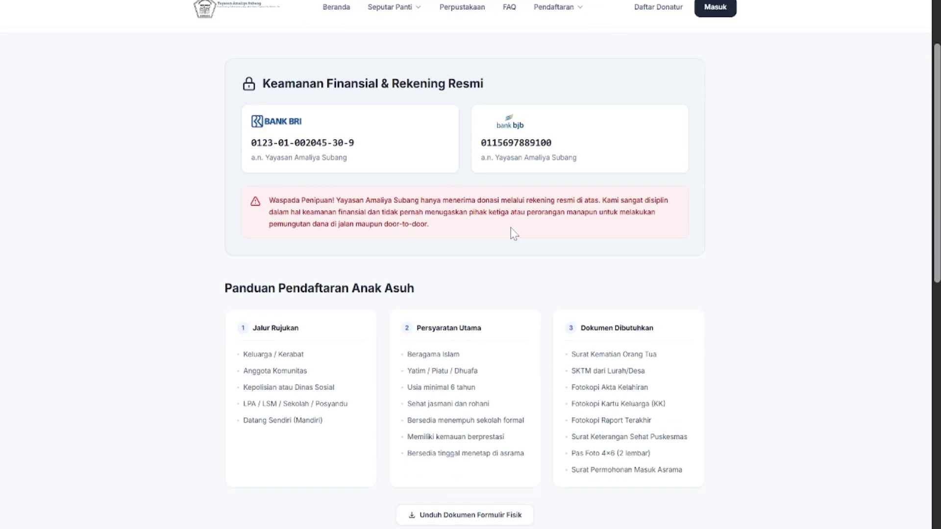
pyautogui.scroll(-2, 514, 233)
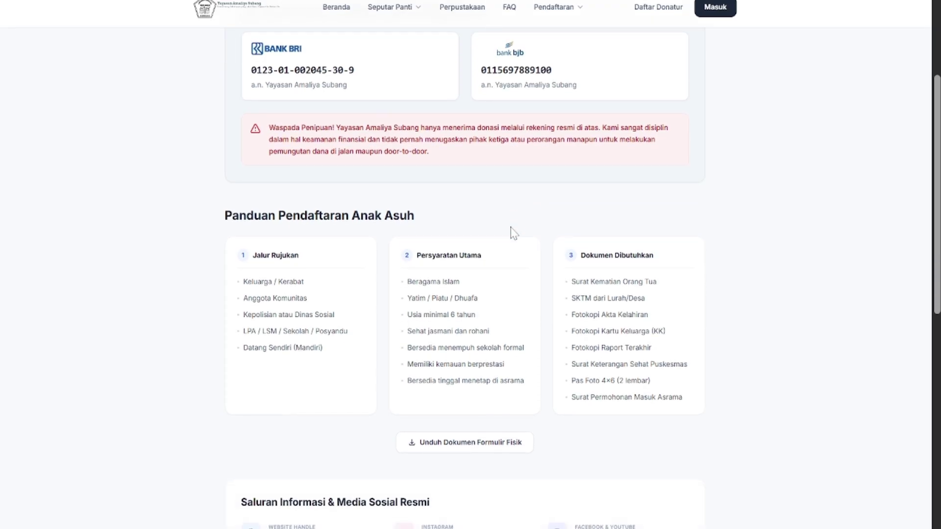
pyautogui.scroll(1, 512, 232)
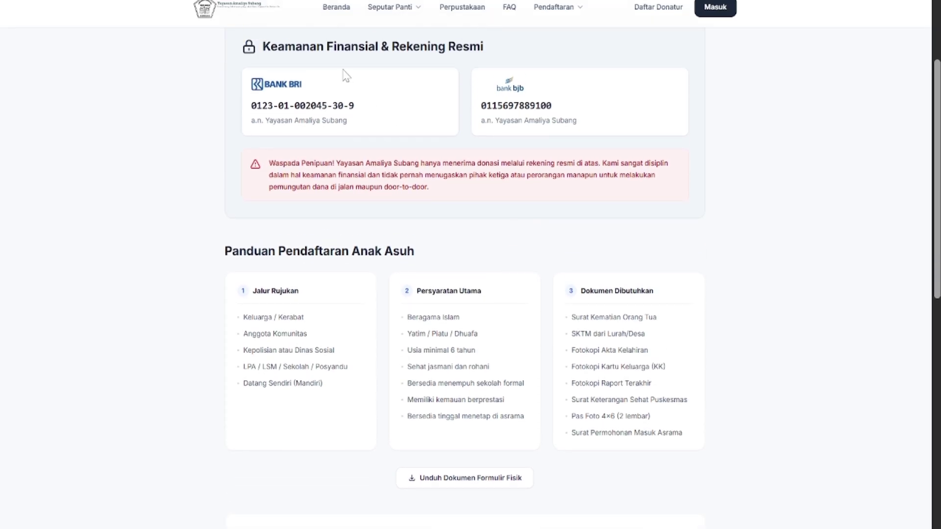
pyautogui.scroll(-3, 472, 280)
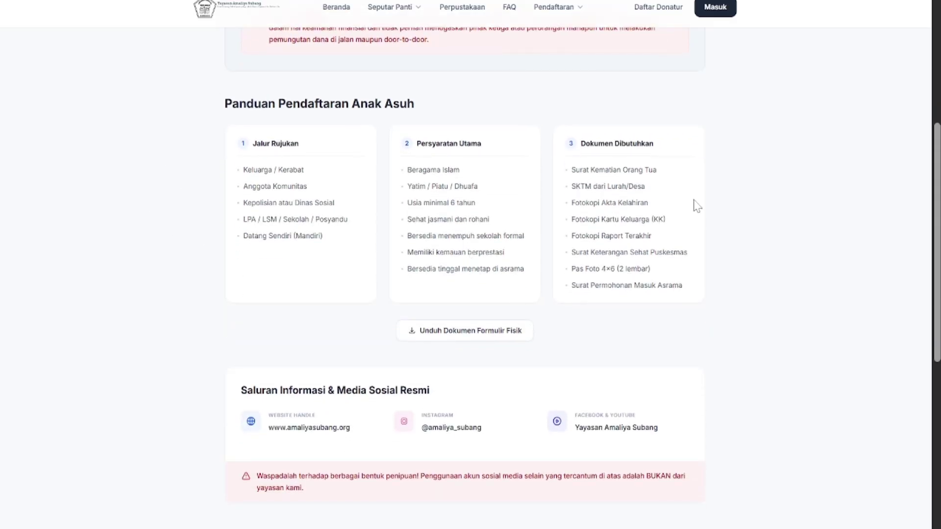
pyautogui.scroll(-5, 412, 198)
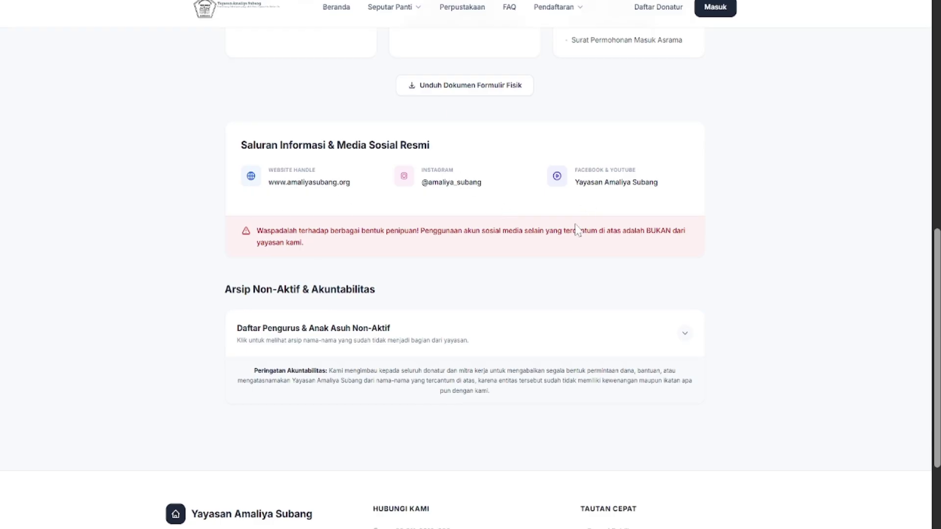
pyautogui.scroll(-2, 577, 230)
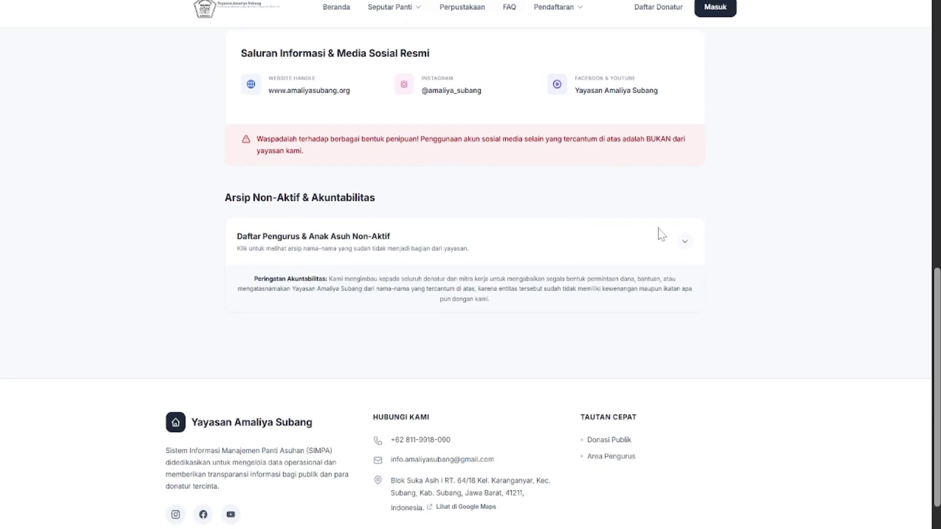
# Expand the Daftar Pengurus & Anak Asuh Non-Aktif accordion and review the inactive staff and alumni lists
pyautogui.click(683, 245)
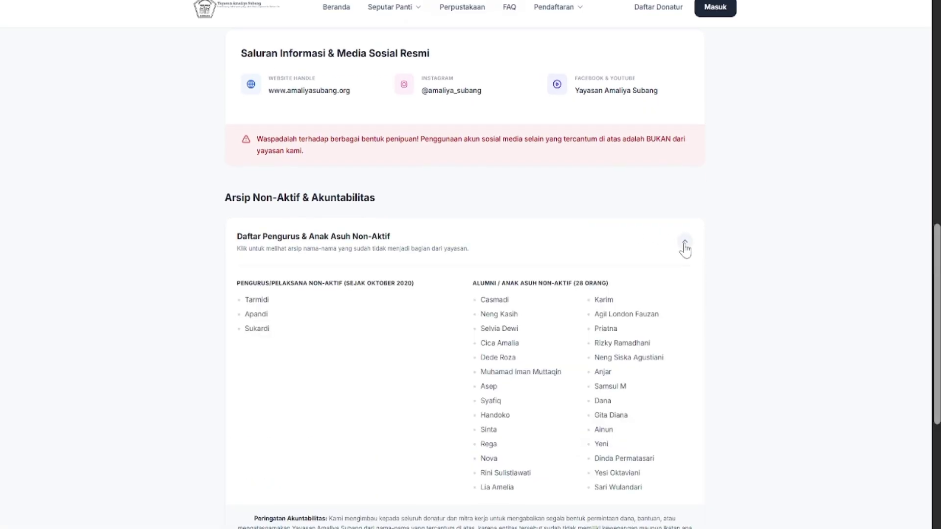
pyautogui.scroll(-1, 469, 291)
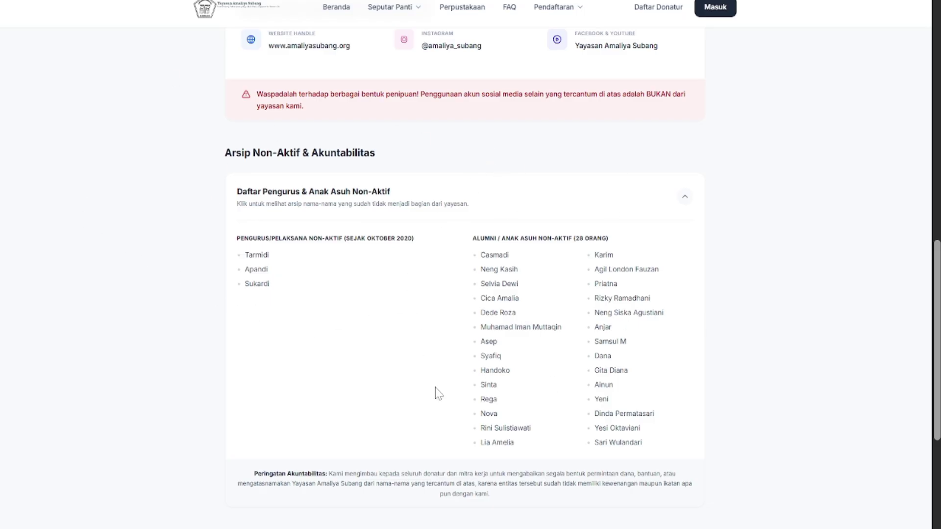
pyautogui.scroll(-5, 357, 143)
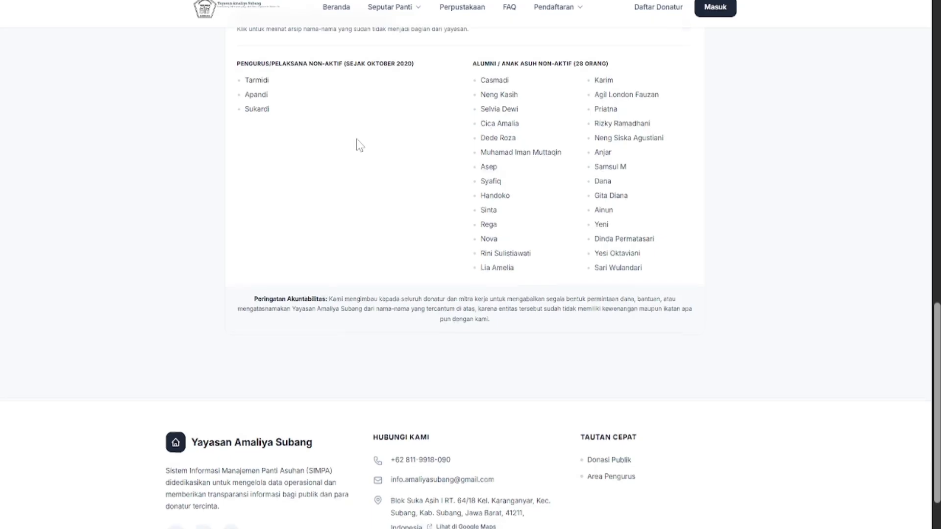
pyautogui.scroll(7, 358, 144)
pyautogui.scroll(8, 359, 144)
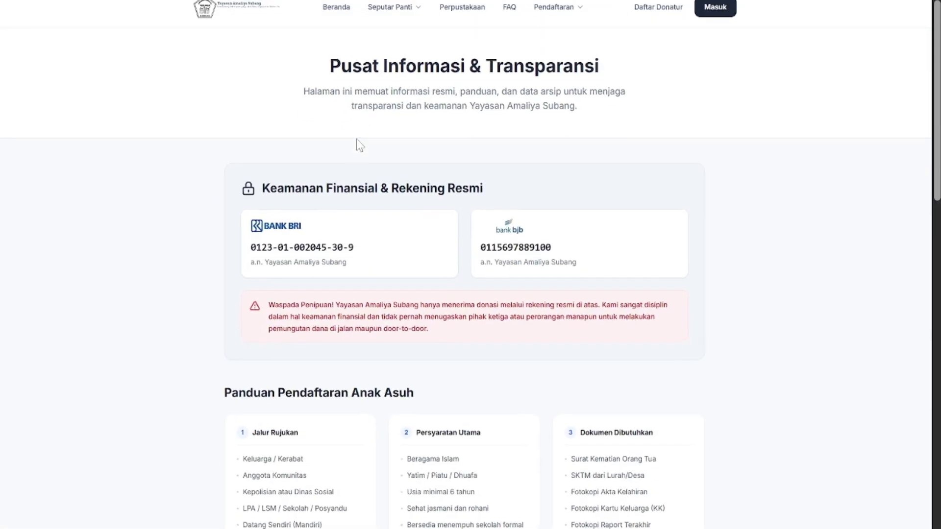
pyautogui.click(399, 8)
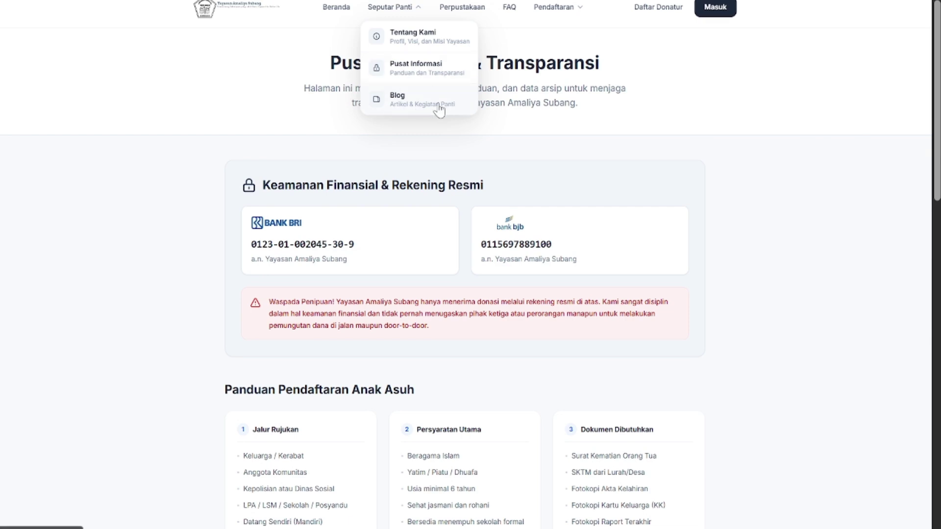
# Go to the Blog and open the article 'Pelatihan Keterampilan Menjahit untuk Anak Asuh Perempuan'
pyautogui.click(408, 99)
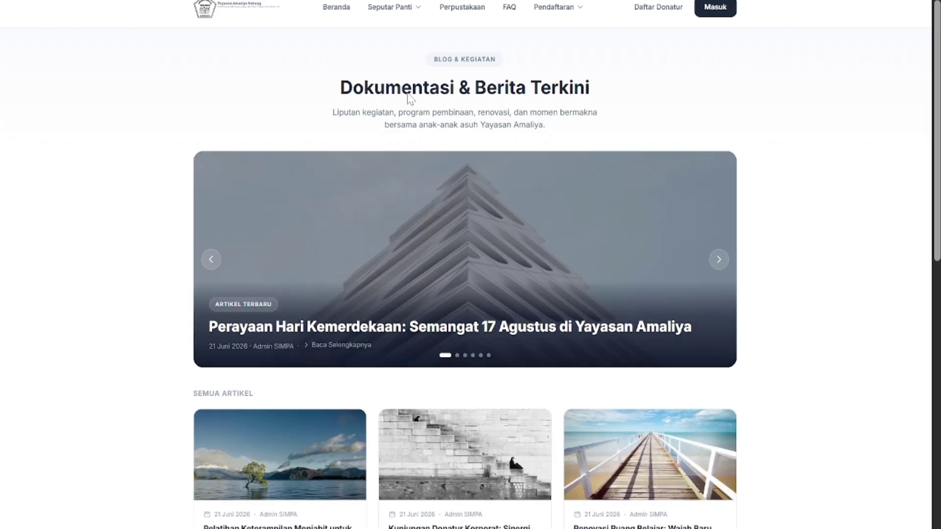
pyautogui.scroll(-5, 365, 168)
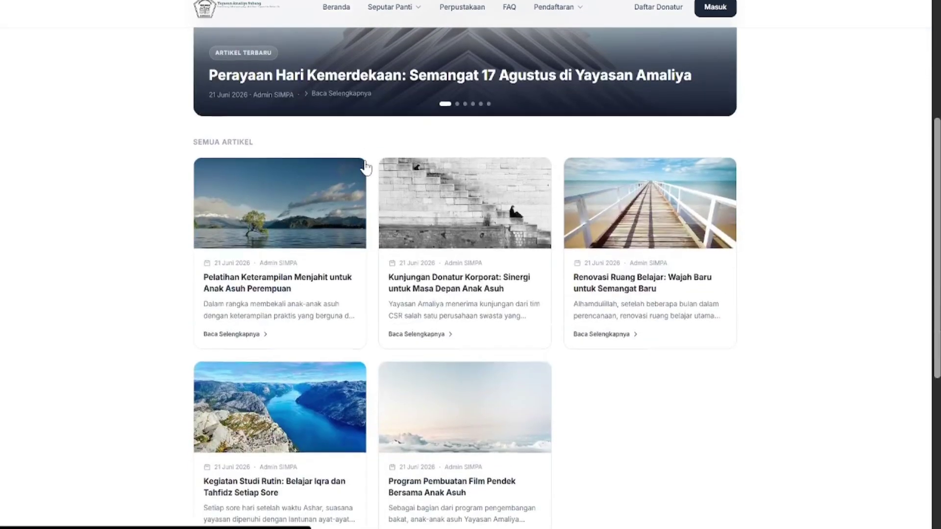
pyautogui.scroll(5, 365, 168)
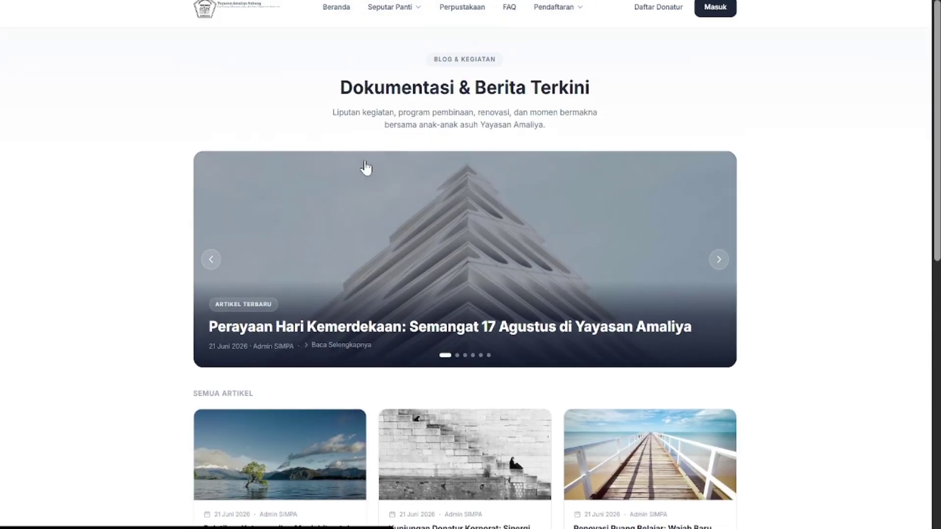
pyautogui.scroll(-8, 446, 177)
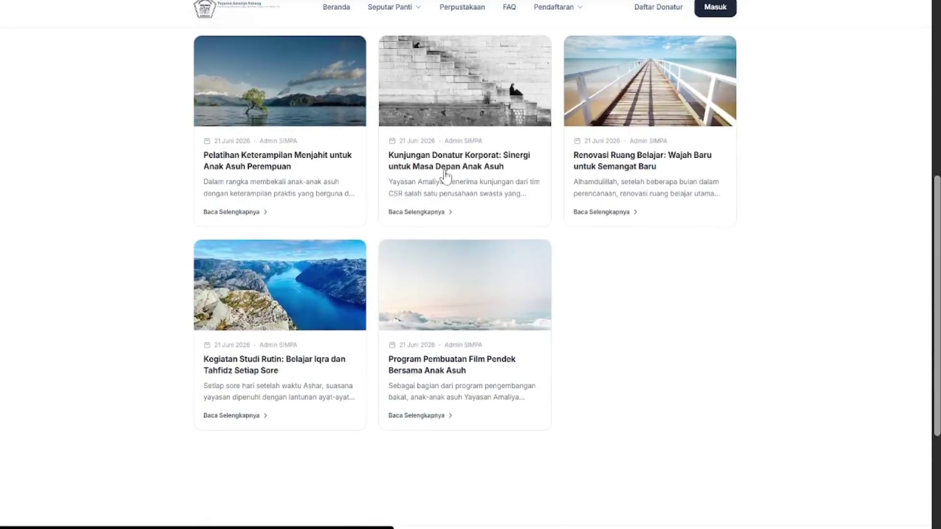
pyautogui.scroll(8, 445, 177)
pyautogui.scroll(-1, 445, 178)
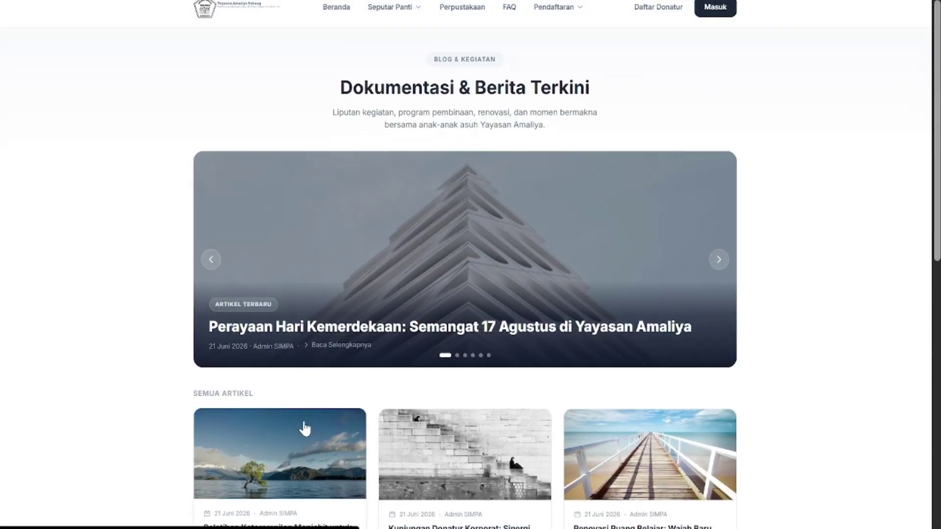
pyautogui.click(304, 428)
# Scroll the sewing article, then go to the Perpustakaan page 'Koleksi Buku Amaliya'
pyautogui.scroll(-10, 304, 422)
pyautogui.scroll(10, 304, 421)
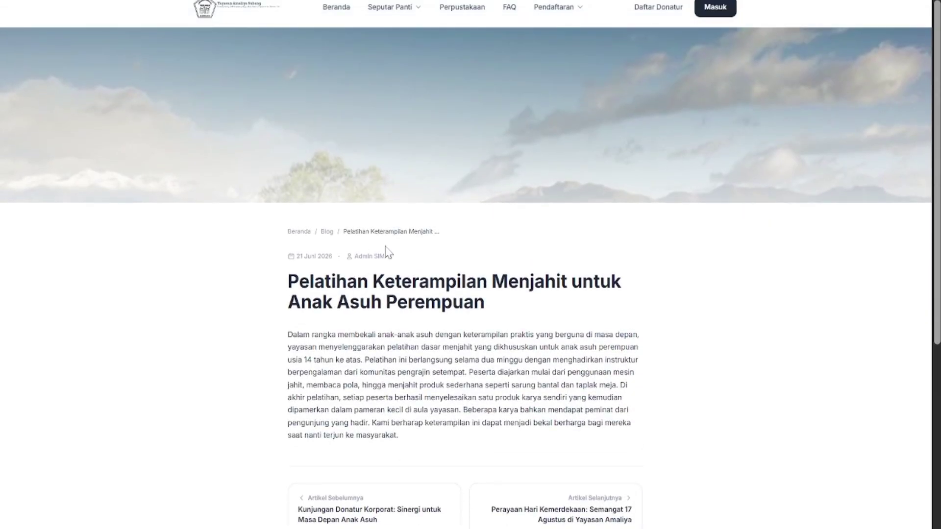
pyautogui.scroll(-5, 384, 251)
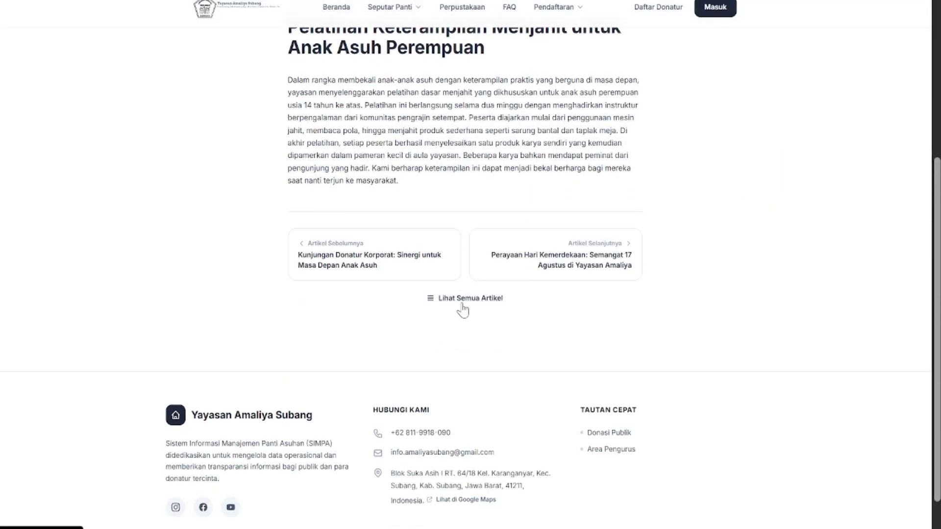
pyautogui.scroll(5, 449, 79)
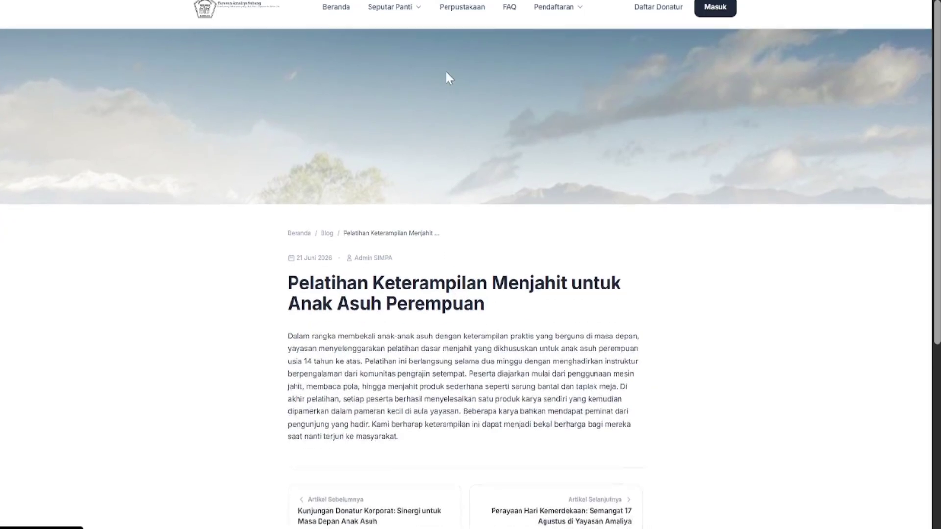
pyautogui.click(392, 6)
pyautogui.click(392, 6)
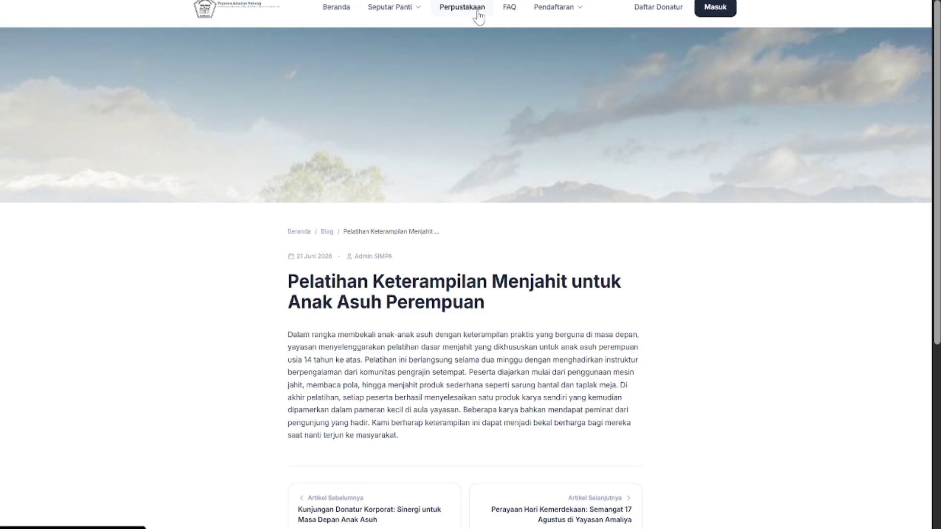
pyautogui.click(478, 14)
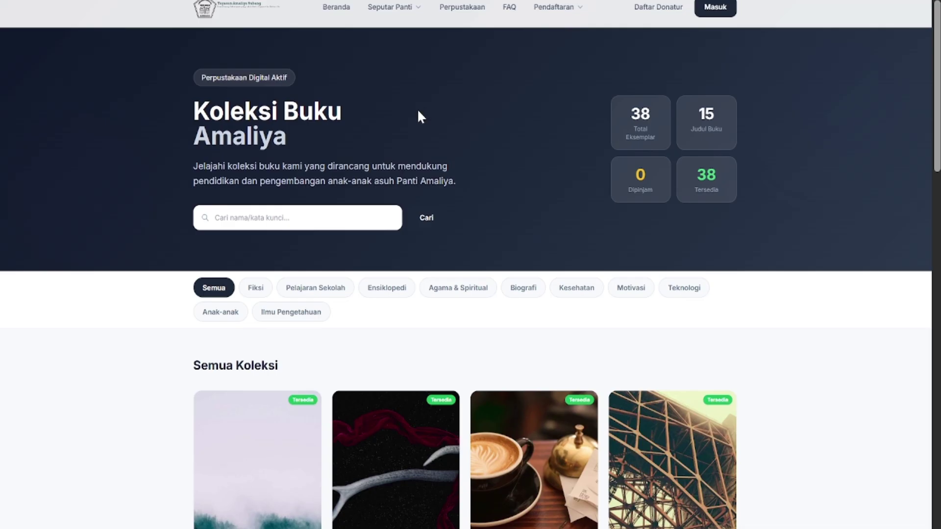
pyautogui.scroll(-20, 418, 110)
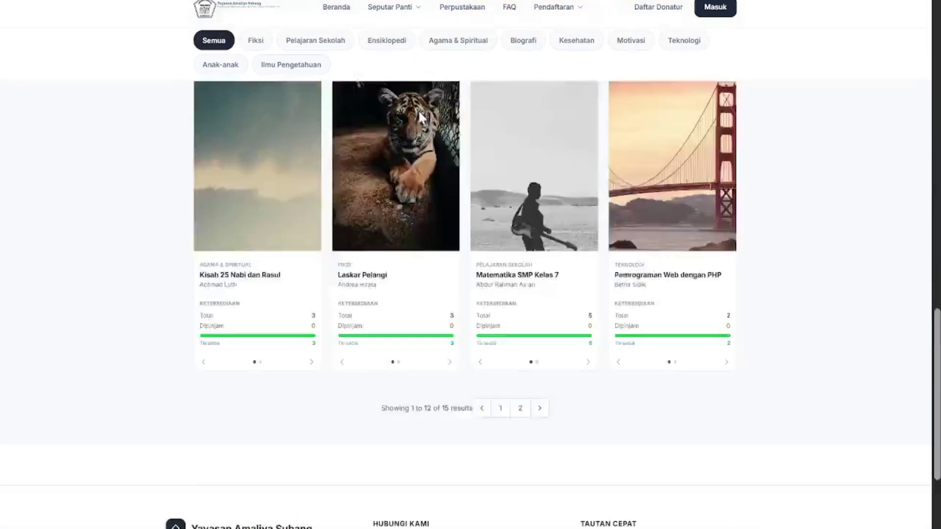
pyautogui.scroll(20, 421, 117)
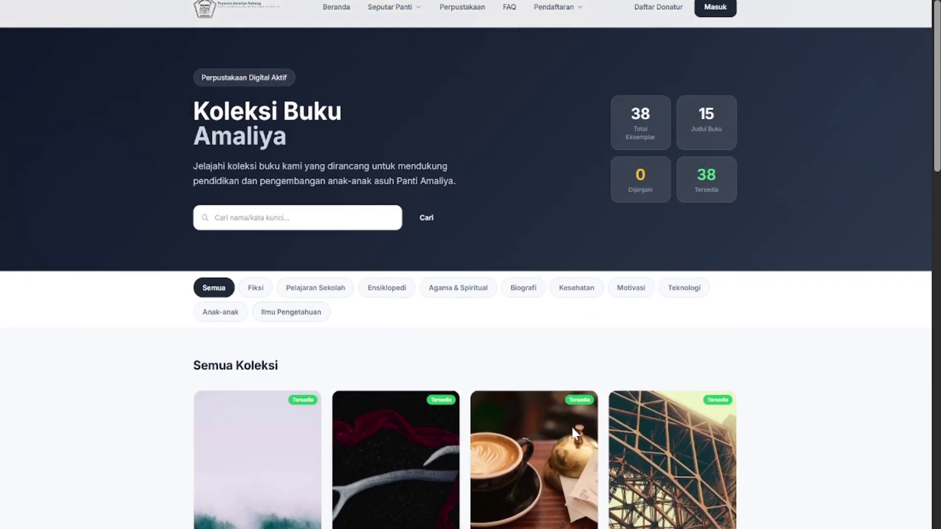
pyautogui.scroll(-3, 613, 412)
pyautogui.scroll(2, 613, 413)
pyautogui.scroll(-3, 613, 412)
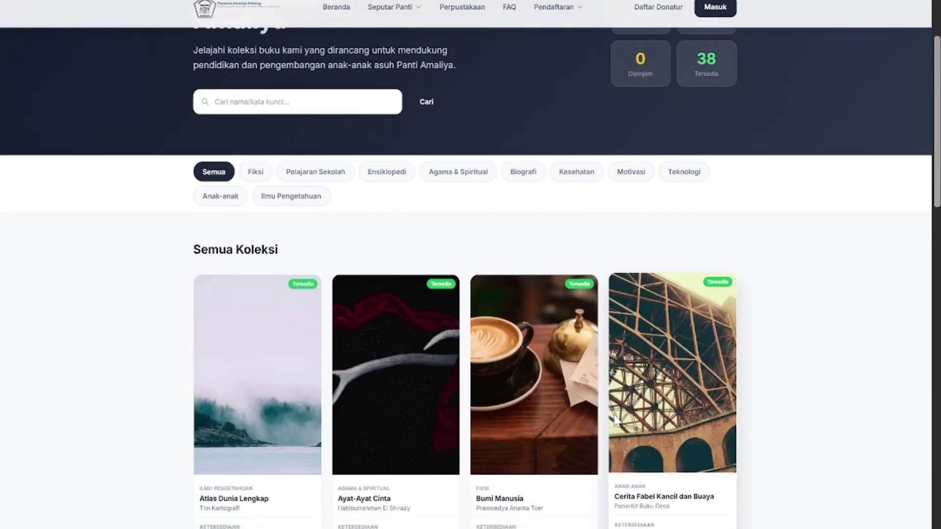
pyautogui.scroll(-5, 614, 414)
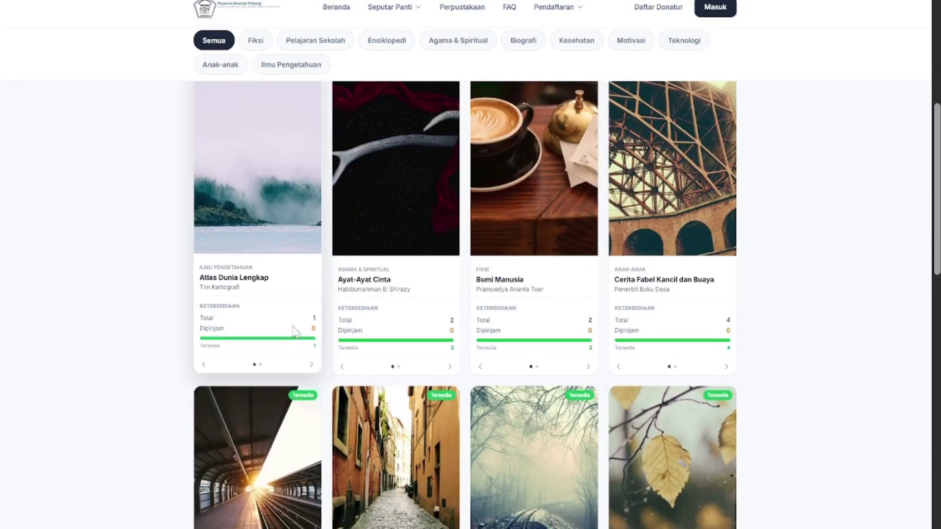
pyautogui.scroll(-1, 292, 332)
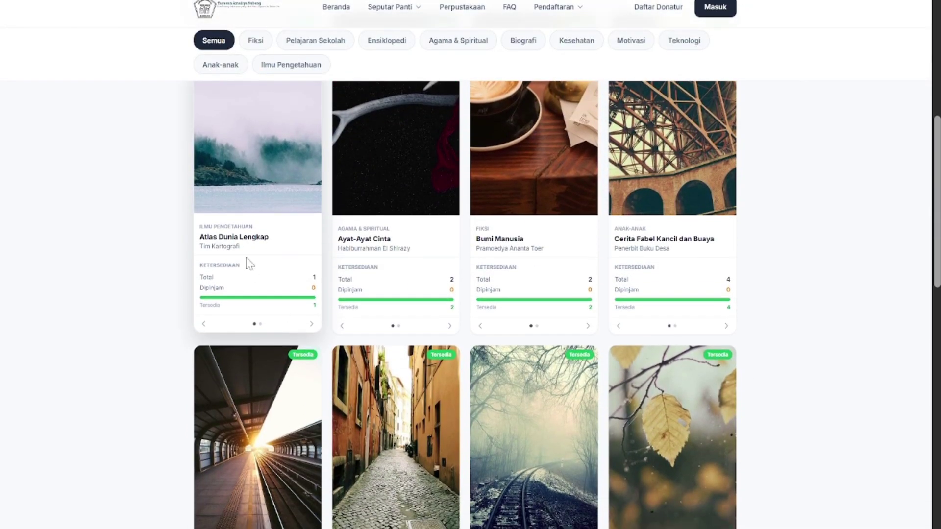
pyautogui.scroll(-5, 245, 255)
pyautogui.scroll(-6, 443, 240)
pyautogui.scroll(-1, 446, 245)
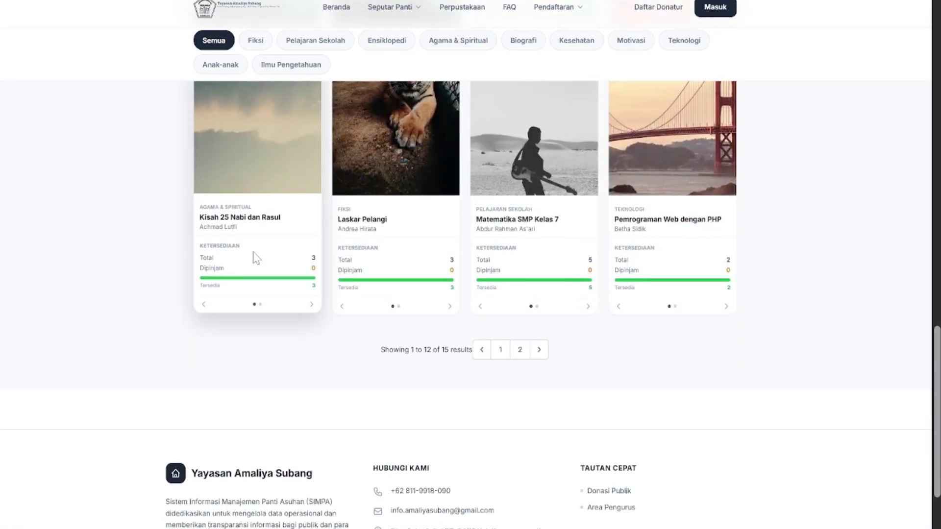
pyautogui.scroll(-1, 304, 253)
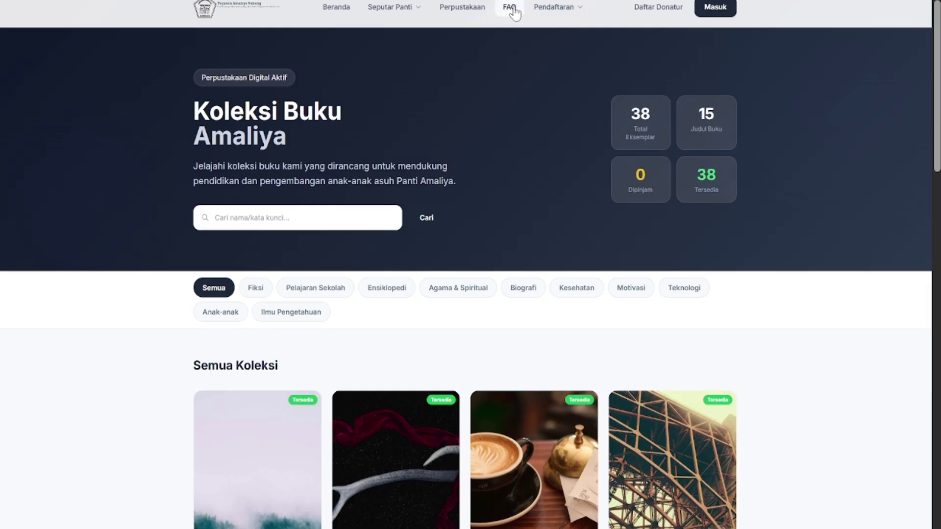
# Open the FAQ page 'Pertanyaan yang Sering Diajukan'
pyautogui.click(510, 8)
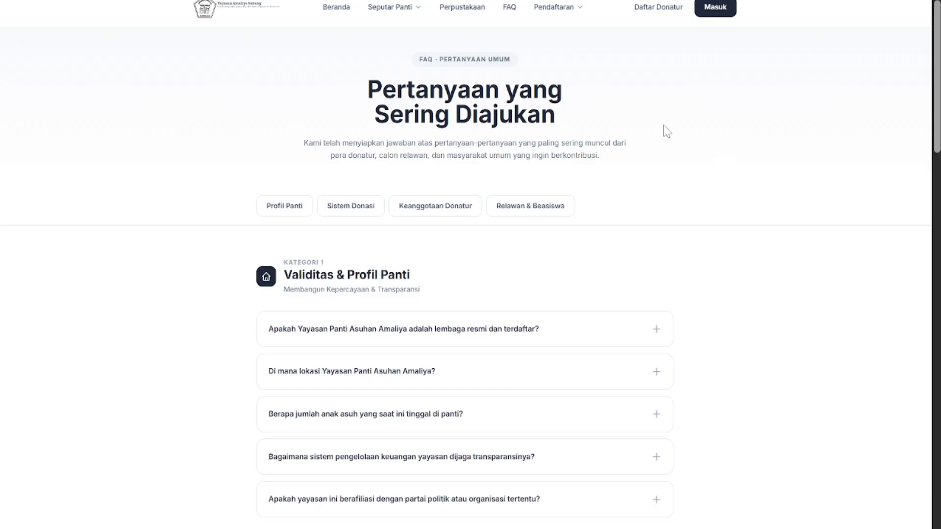
pyautogui.scroll(-1, 667, 132)
pyautogui.scroll(1, 666, 132)
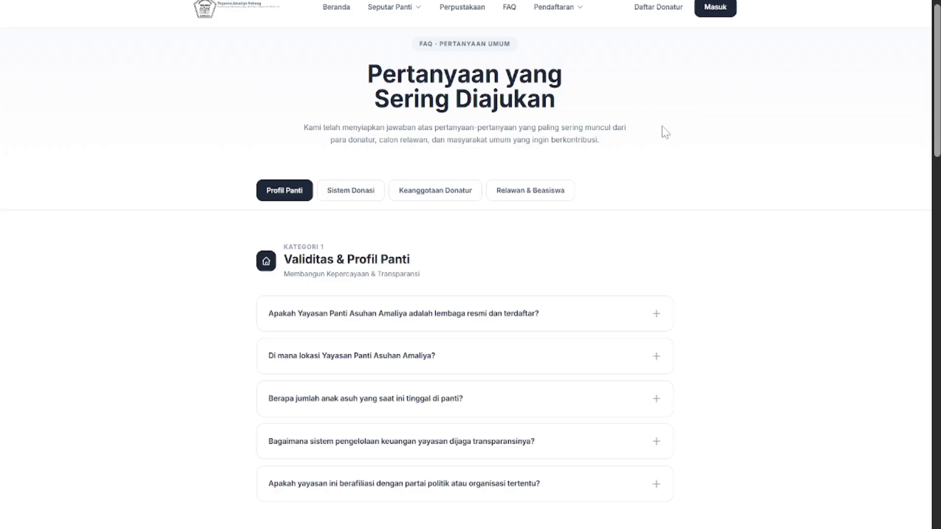
pyautogui.scroll(-2, 652, 185)
pyautogui.scroll(-1, 654, 186)
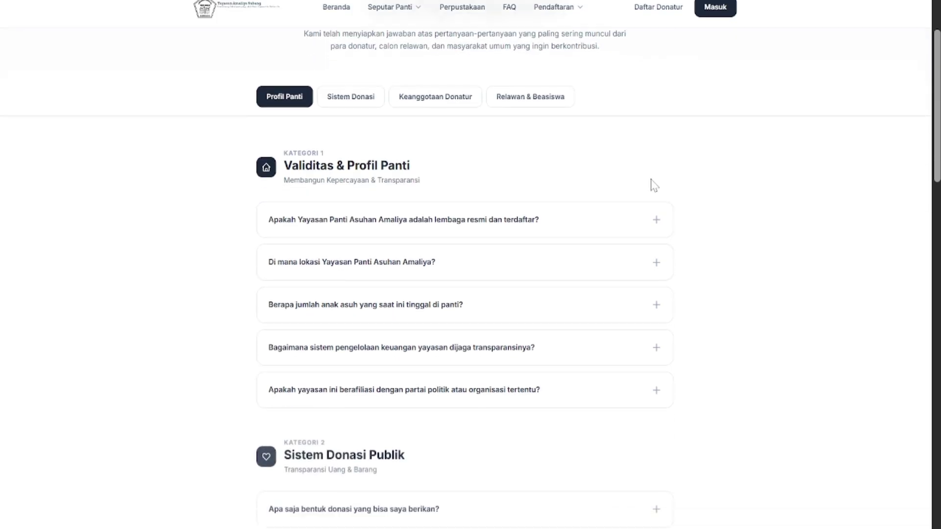
# Expand the first FAQ question to read its answer
pyautogui.click(602, 210)
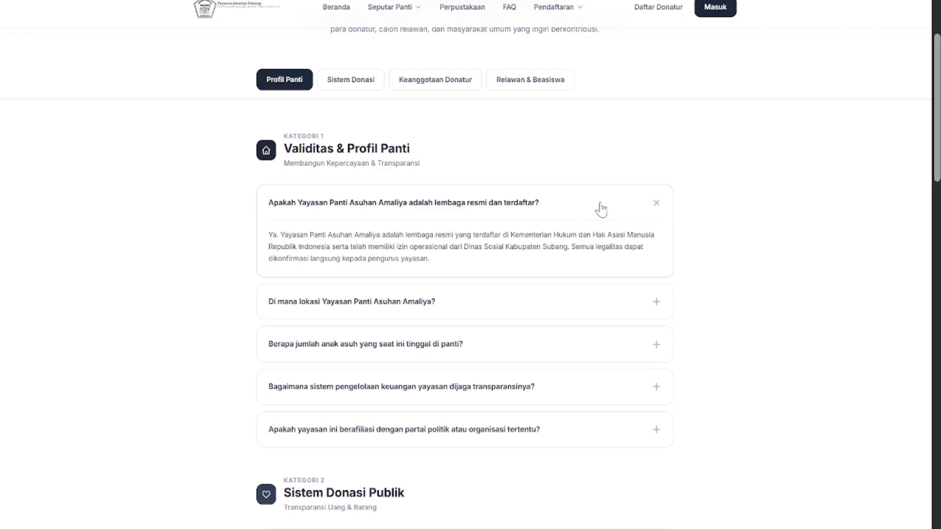
pyautogui.click(601, 209)
pyautogui.click(601, 209)
pyautogui.click(601, 209)
pyautogui.click(602, 209)
pyautogui.click(601, 209)
pyautogui.click(602, 209)
# Scroll through the FAQ categories from Profil Panti to Relawan & Beasiswa
pyautogui.scroll(-1, 603, 209)
pyautogui.scroll(-4, 602, 208)
pyautogui.scroll(4, 601, 209)
pyautogui.scroll(-5, 602, 209)
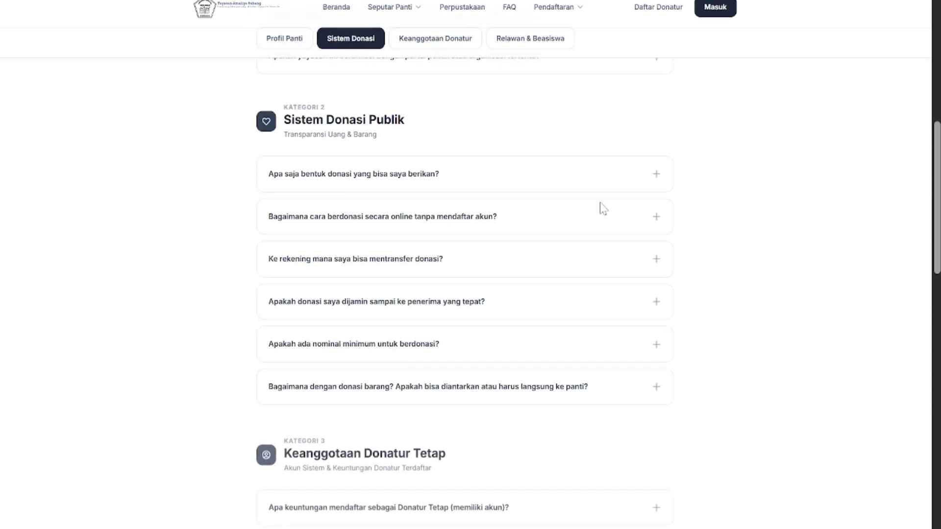
pyautogui.scroll(-3, 603, 209)
pyautogui.scroll(-4, 602, 209)
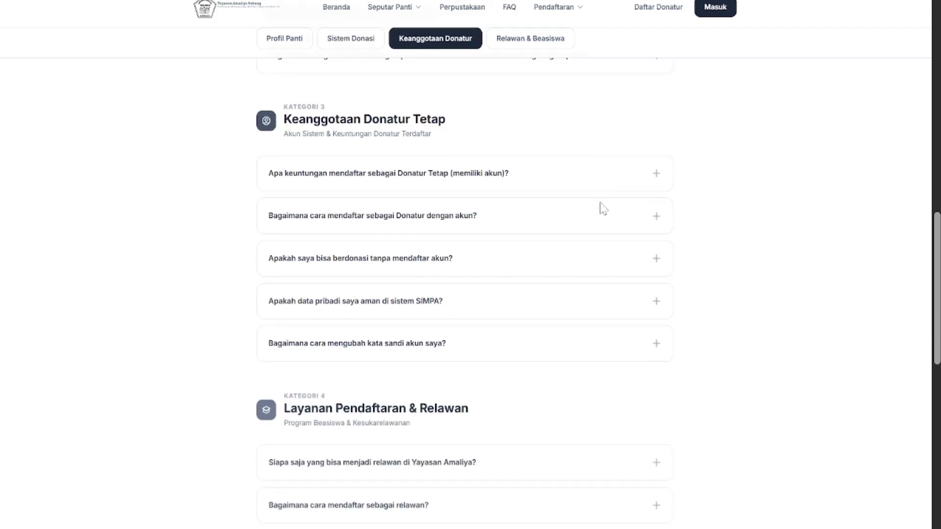
pyautogui.scroll(-5, 603, 210)
pyautogui.scroll(-1, 603, 209)
pyautogui.scroll(-3, 602, 209)
pyautogui.scroll(7, 602, 209)
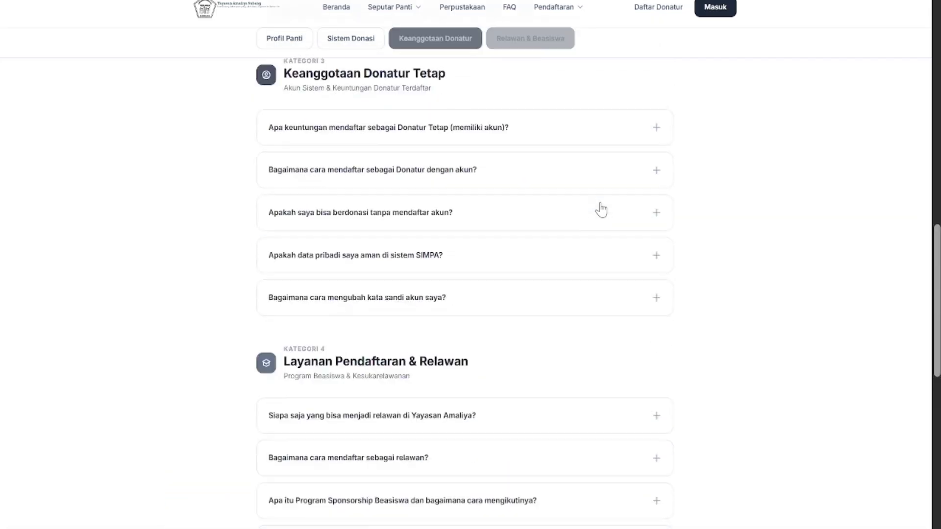
pyautogui.scroll(4, 599, 209)
pyautogui.scroll(-8, 599, 209)
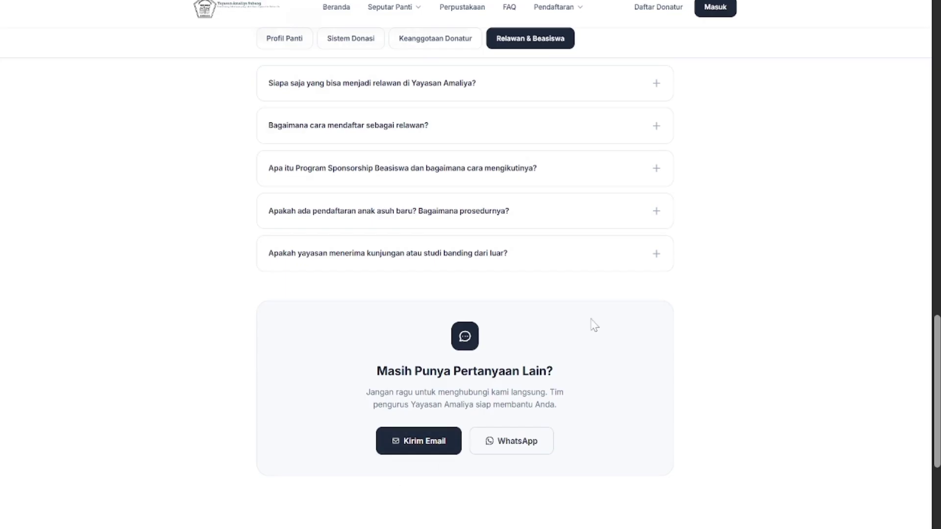
pyautogui.scroll(1, 594, 325)
pyautogui.scroll(10, 594, 325)
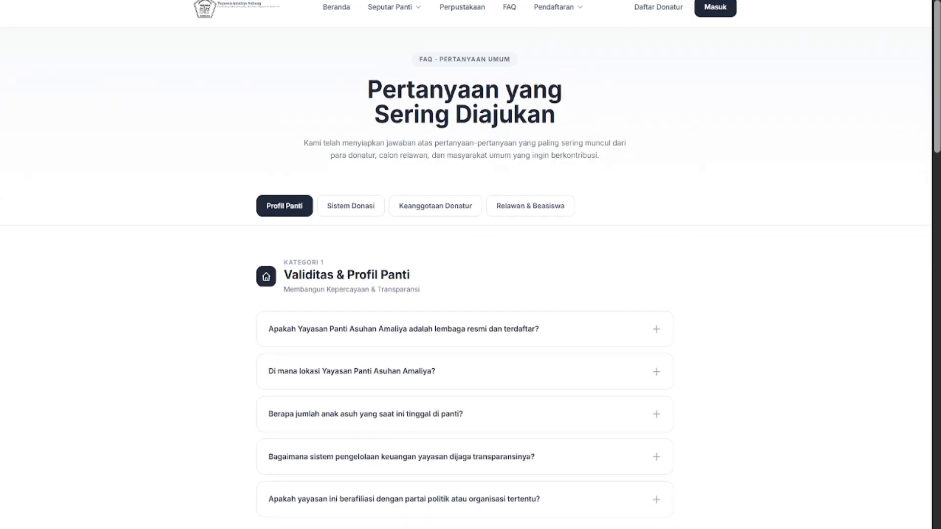
# Choose Daftar Anak Asuh under Pendaftaran and scroll through the empty registration form
pyautogui.click(567, 9)
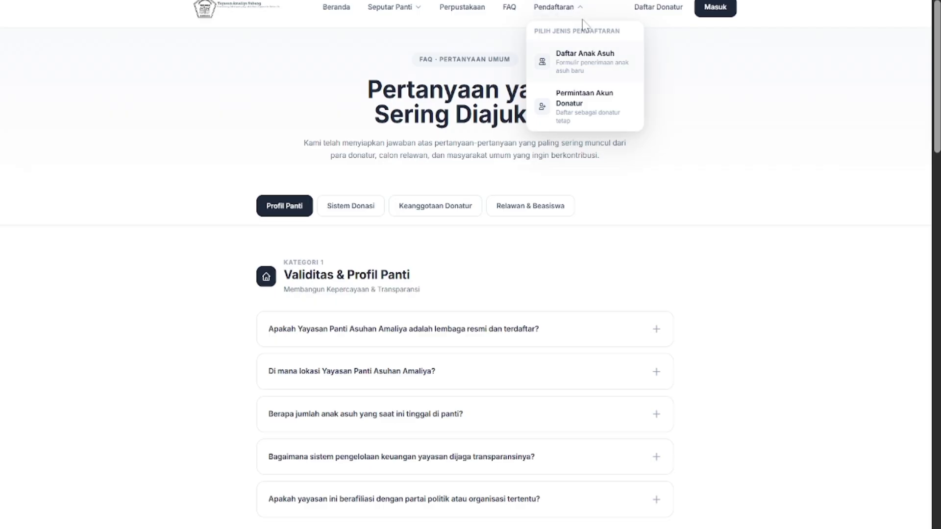
pyautogui.click(585, 74)
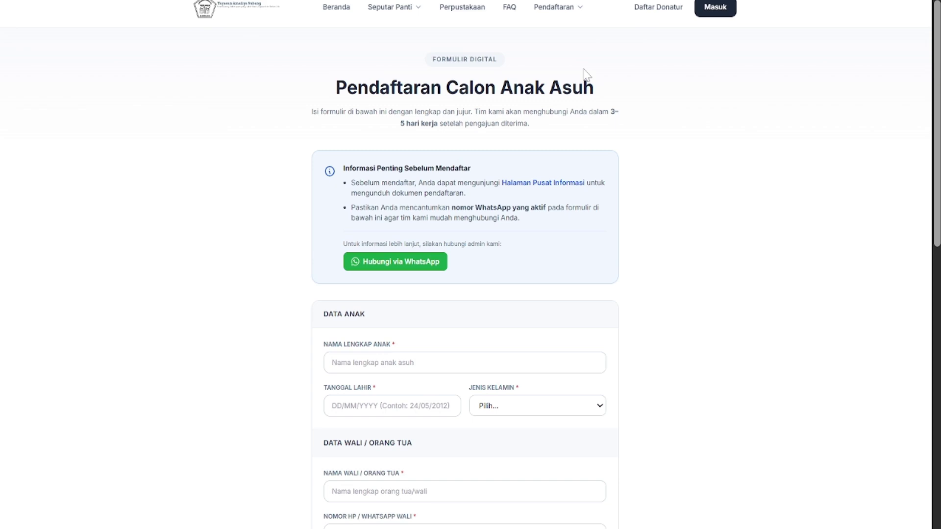
pyautogui.scroll(-6, 586, 75)
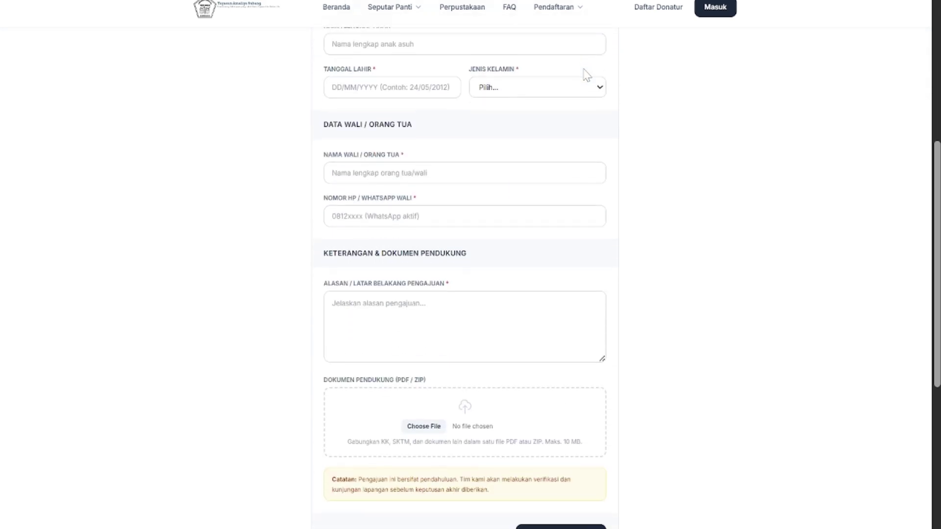
pyautogui.scroll(6, 586, 75)
pyautogui.scroll(-2, 383, 143)
pyautogui.scroll(2, 383, 143)
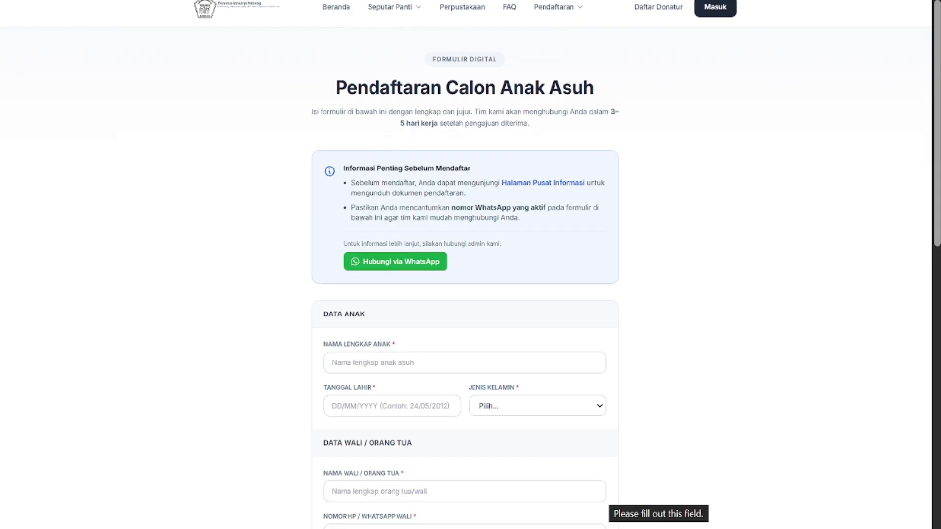
pyautogui.scroll(-1, 619, 256)
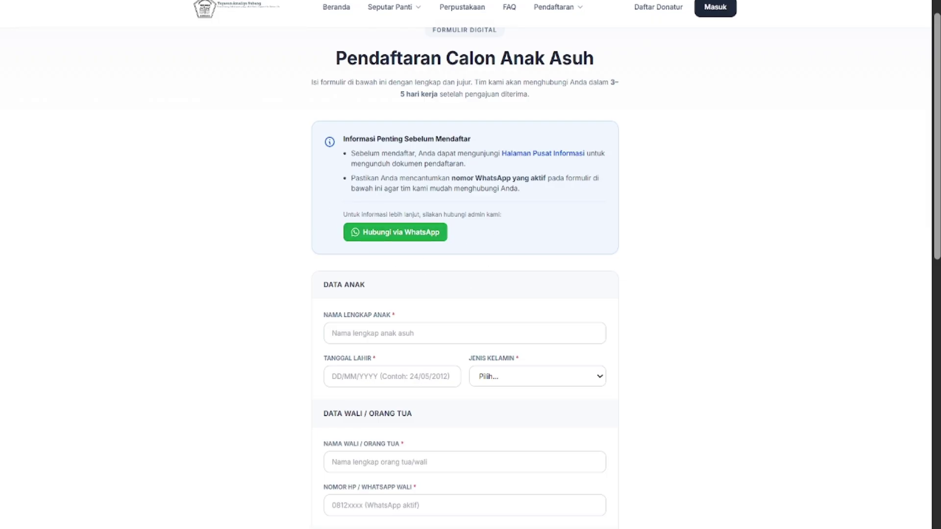
pyautogui.scroll(-3, 368, 154)
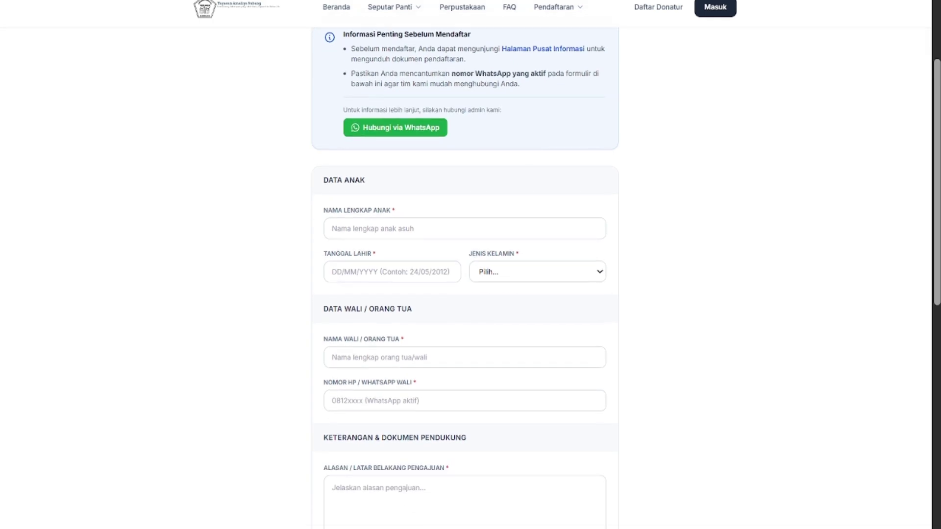
pyautogui.scroll(2, 368, 153)
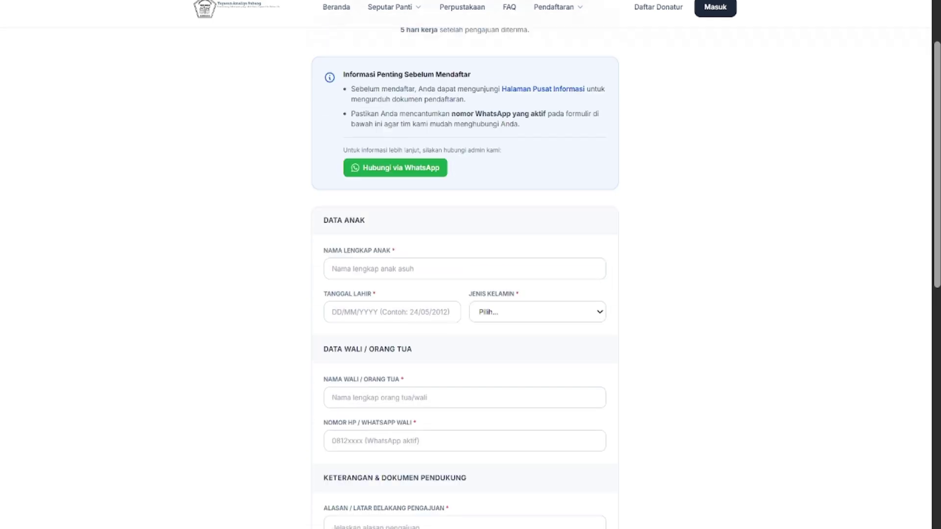
pyautogui.scroll(-1, 411, 257)
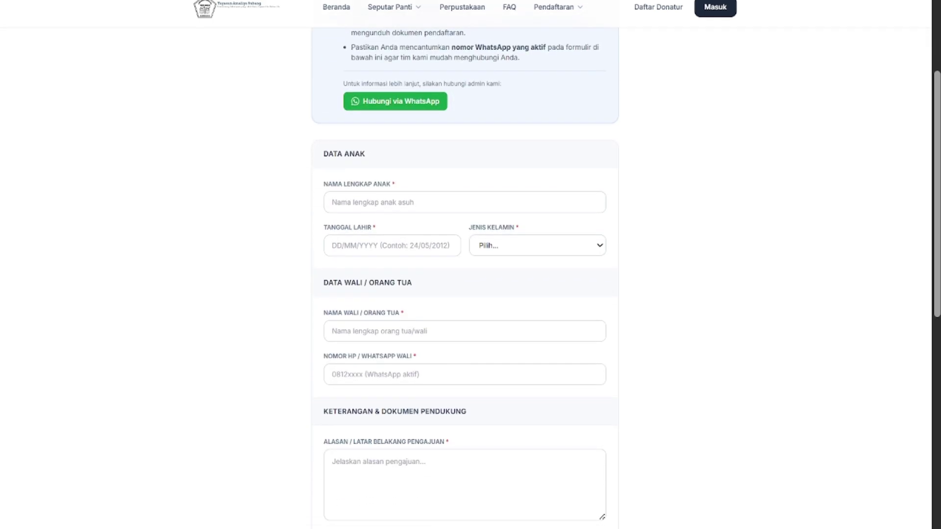
pyautogui.scroll(-4, 411, 257)
pyautogui.scroll(4, 411, 258)
pyautogui.scroll(1, 411, 257)
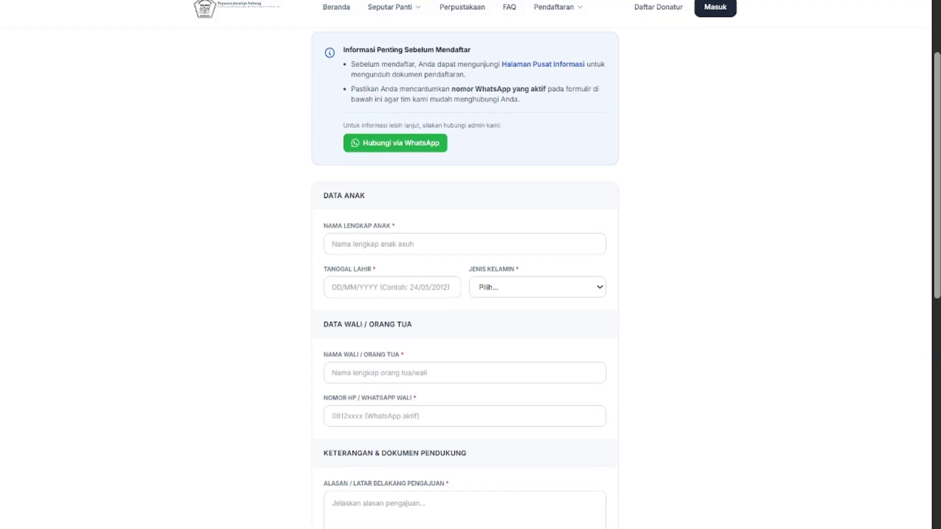
# Enter the child's full name, birth date 20/10/2010 and gender Laki-laki
pyautogui.click(413, 247)
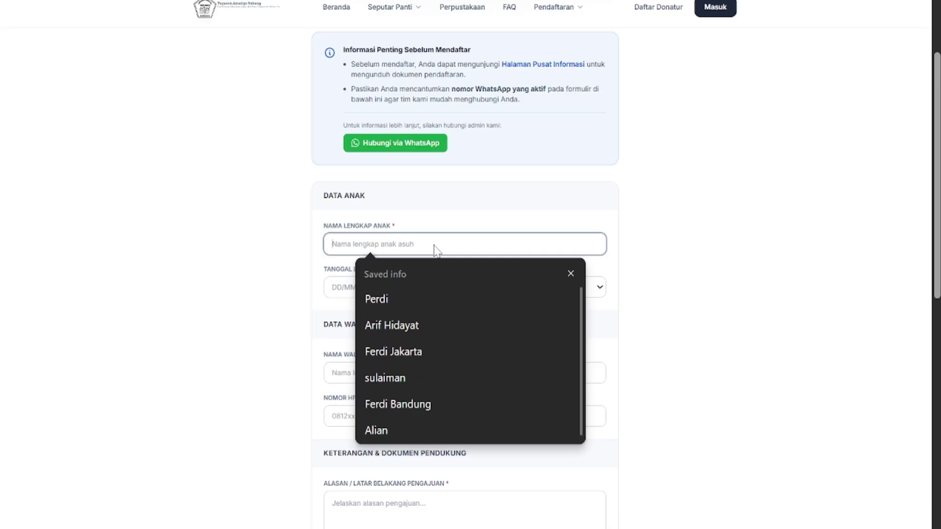
pyautogui.write('zeldi')
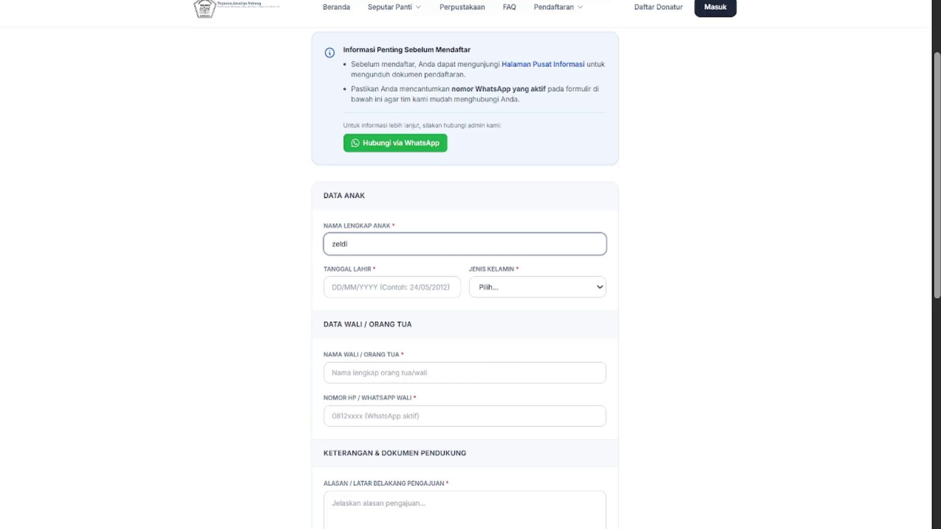
pyautogui.click(381, 294)
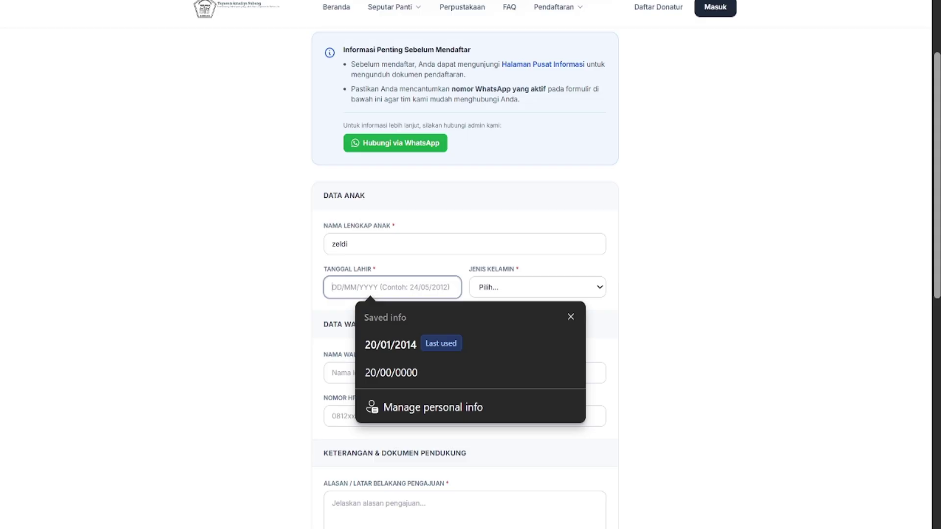
pyautogui.write('20')
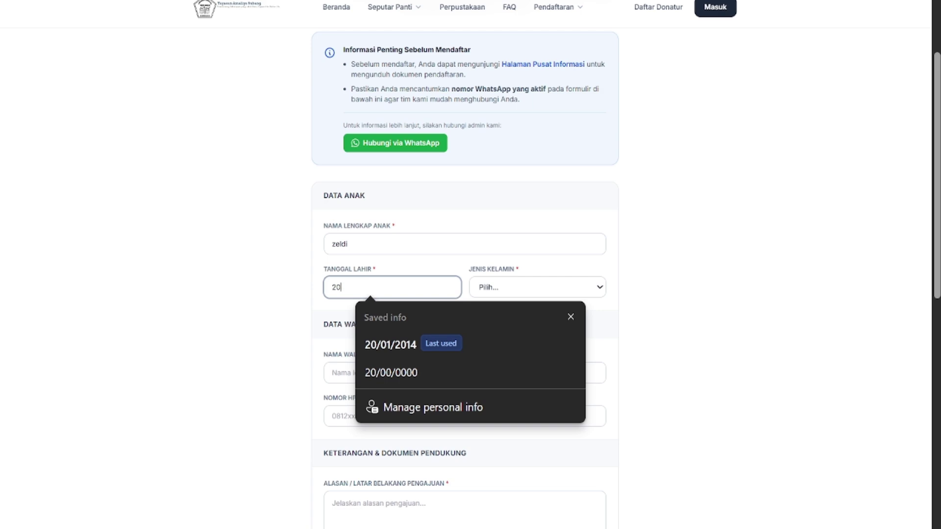
pyautogui.write('/10')
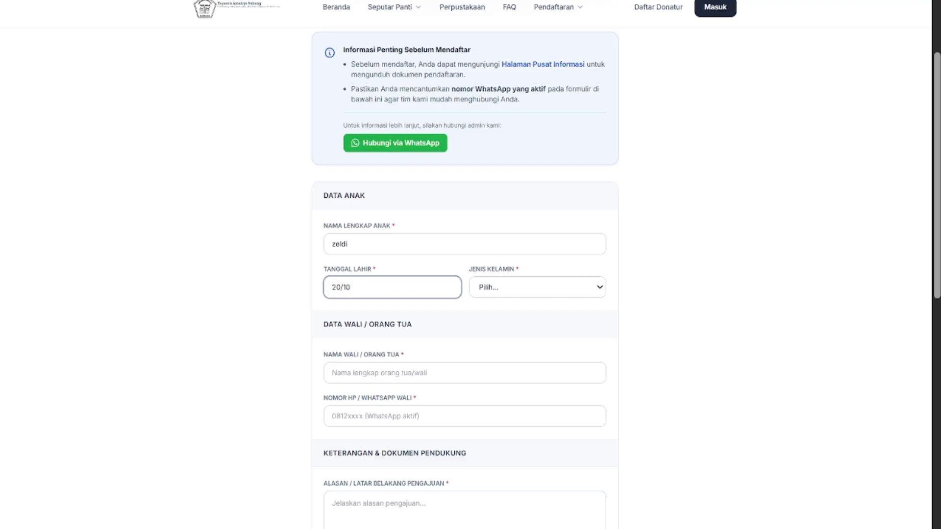
pyautogui.write('/2010')
pyautogui.click(501, 288)
pyautogui.click(495, 325)
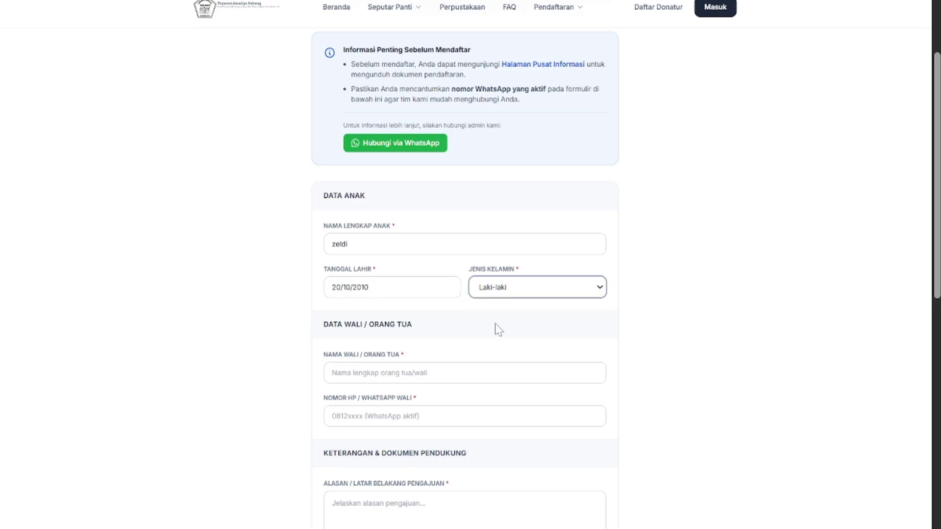
# Enter the guardian's name and accept the autofilled WhatsApp number
pyautogui.click(369, 378)
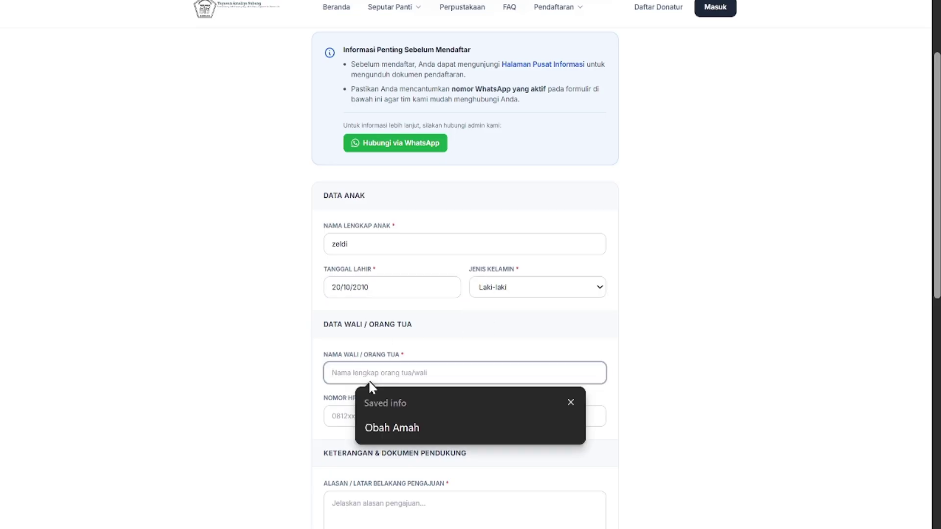
pyautogui.scroll(-3, 491, 323)
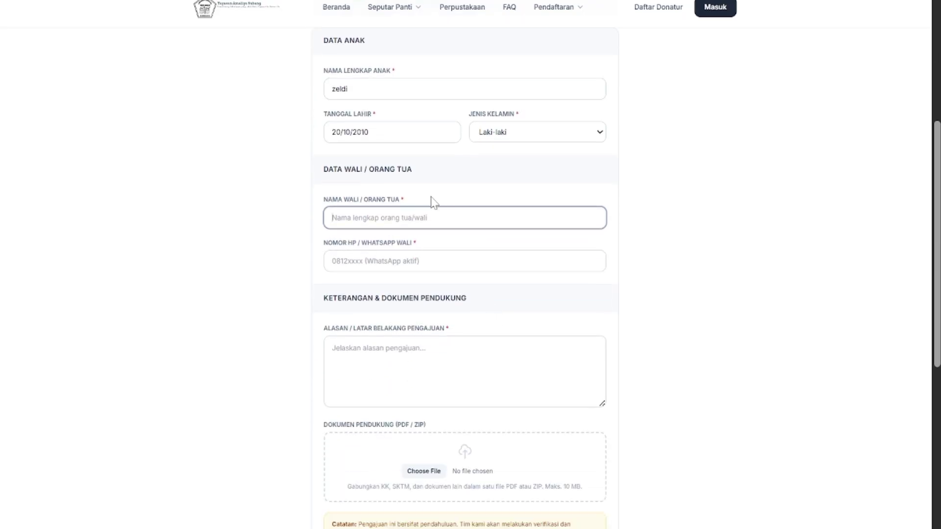
pyautogui.write('Fadlillah')
pyautogui.press('Tab')
pyautogui.scroll(-2, 354, 261)
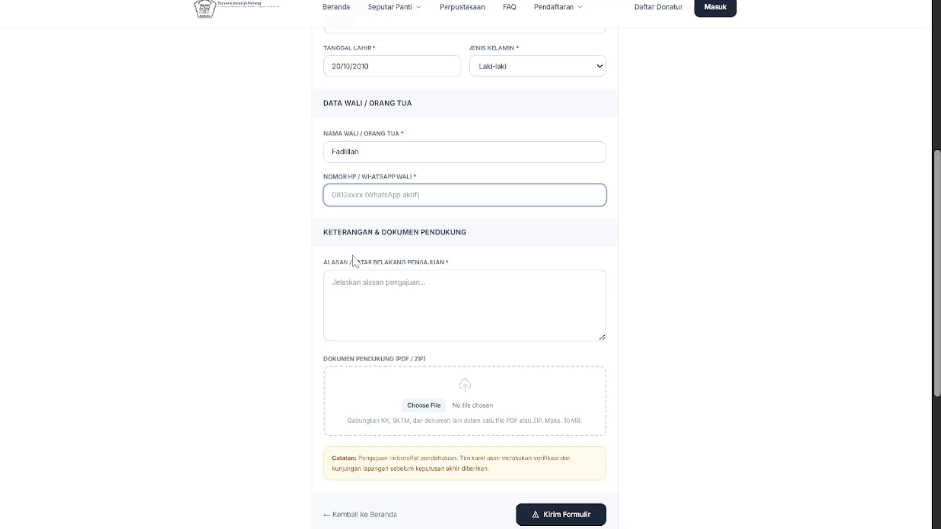
pyautogui.write('08')
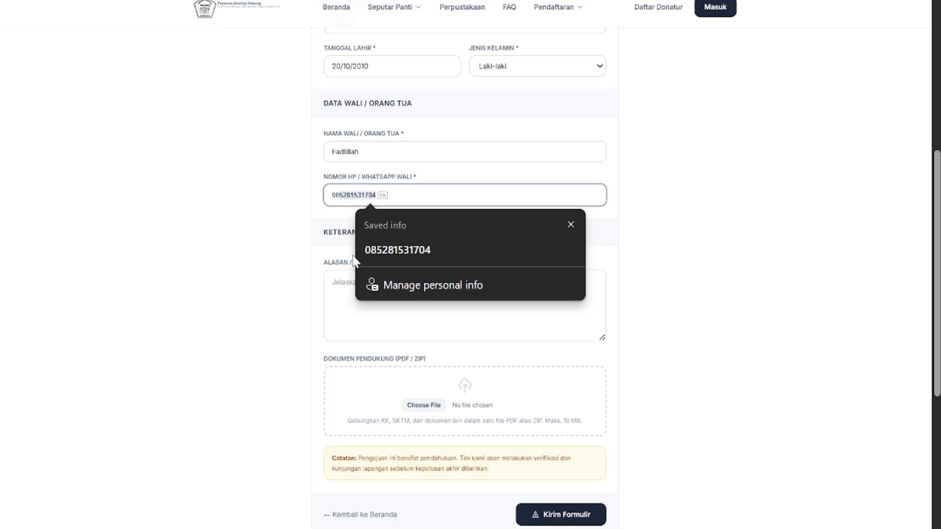
pyautogui.press('Return')
pyautogui.scroll(-2, 353, 260)
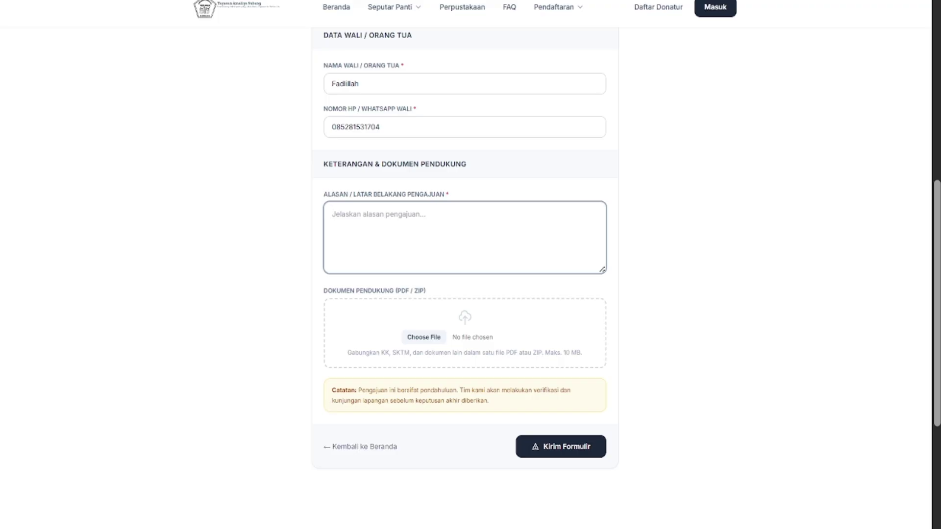
# Write the application reason: joining the orphanage as a foster child to gain many friendships
pyautogui.write('sa')
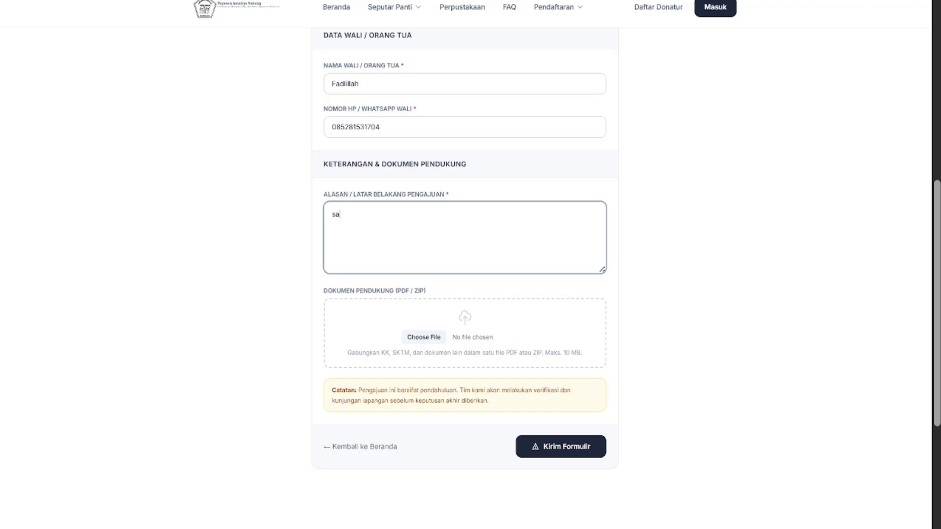
pyautogui.write('ya ingin bergaung sebagai anak asu')
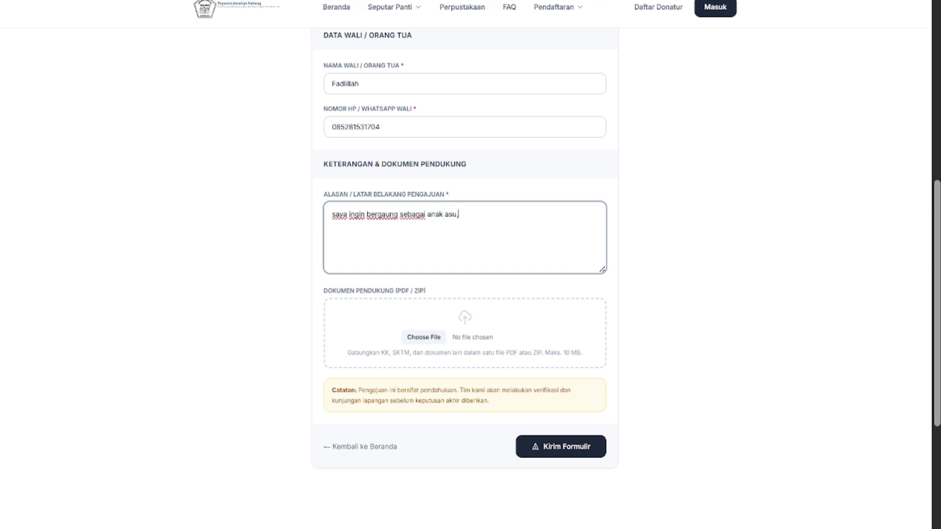
pyautogui.write('h,')
pyautogui.press('BackSpace')
pyautogui.write('dalam panti, karna saya ingin memiliki banyak relasi pertemanan')
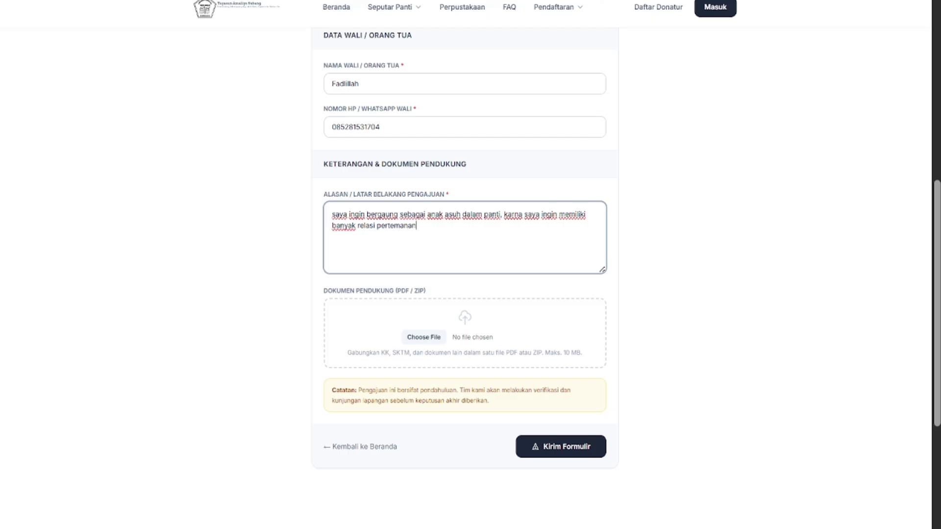
pyautogui.scroll(-2, 536, 304)
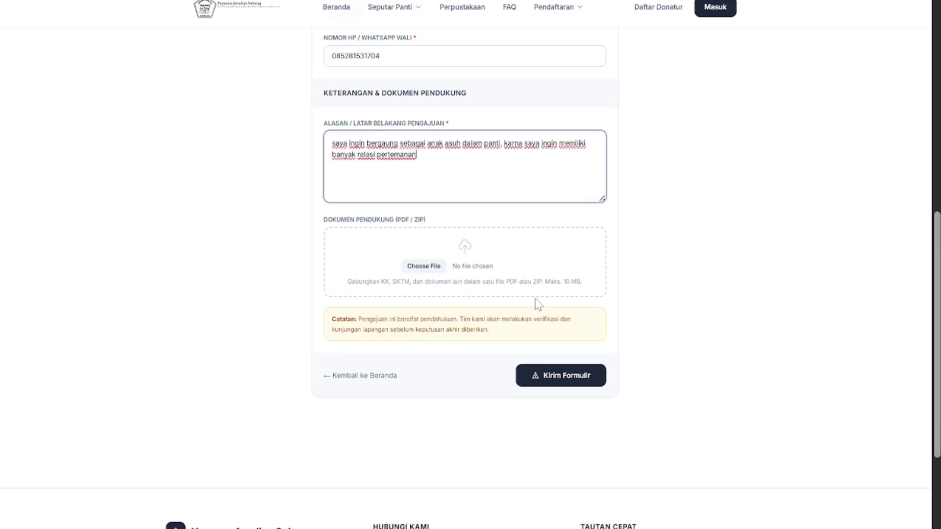
pyautogui.scroll(1, 539, 304)
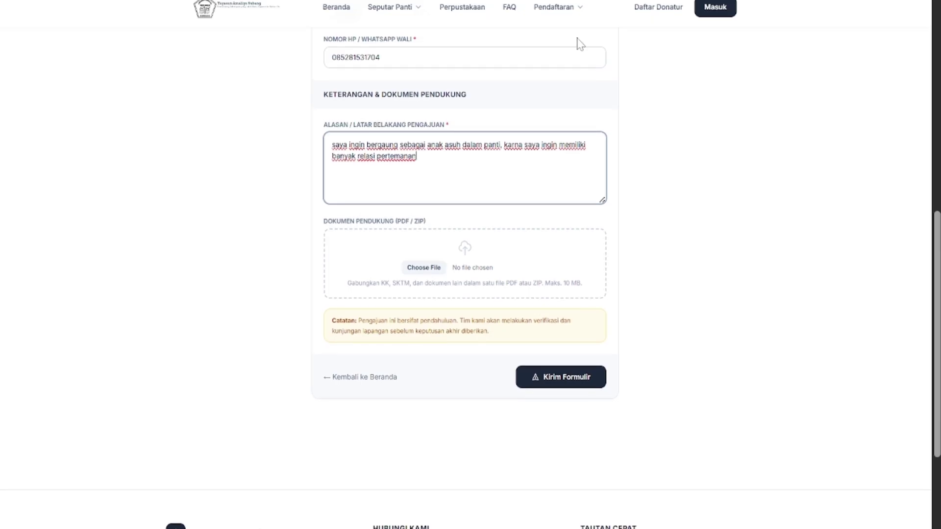
pyautogui.scroll(15, 578, 44)
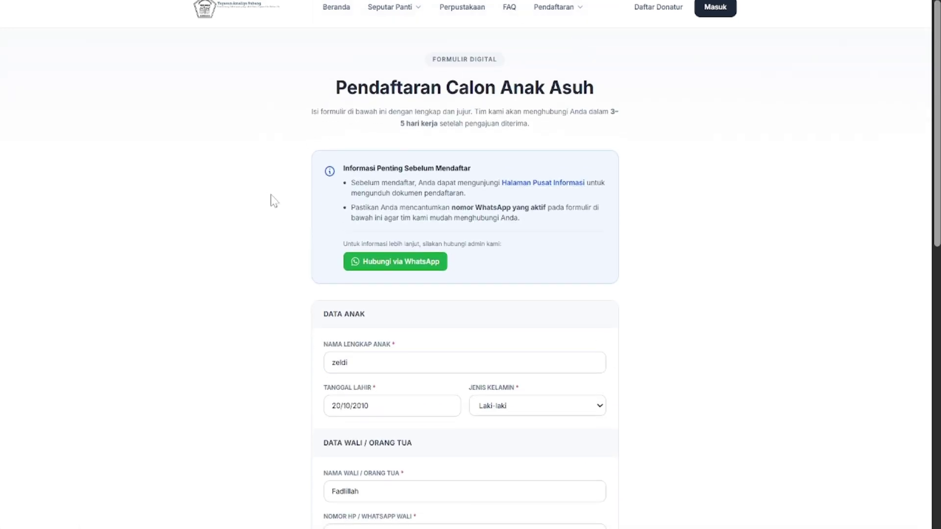
pyautogui.scroll(-3, 342, 270)
pyautogui.scroll(-3, 341, 270)
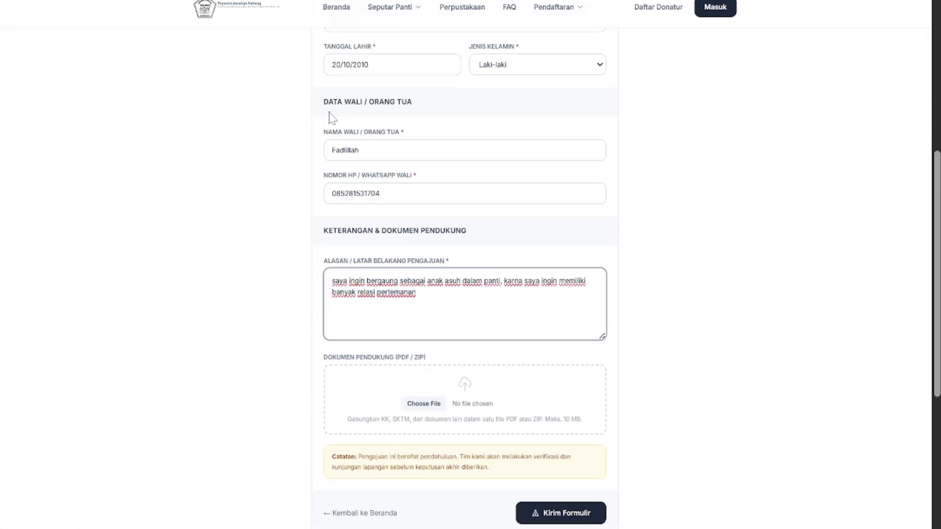
pyautogui.click(383, 10)
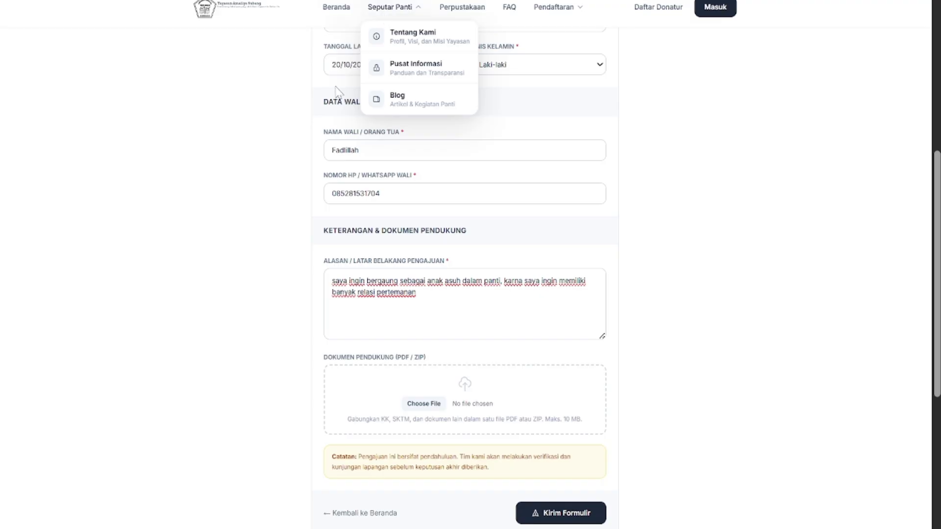
pyautogui.scroll(-4, 319, 230)
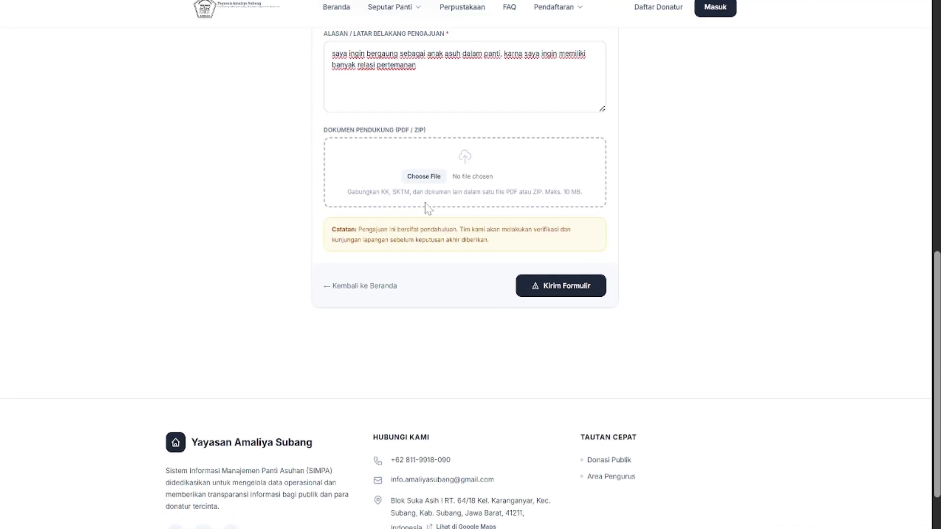
# Upload formulir-pendaftaran (1).pdf from Downloads as the supporting document
pyautogui.click(437, 178)
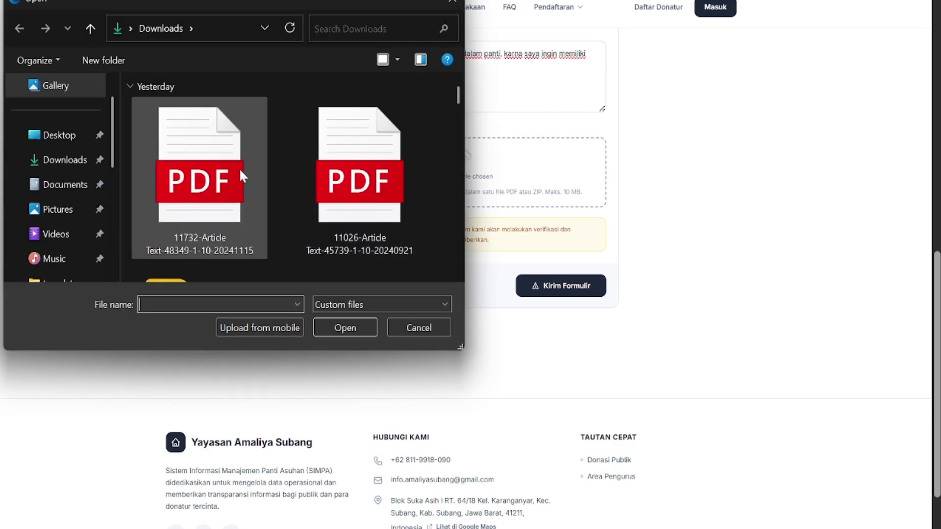
pyautogui.scroll(-3, 374, 203)
pyautogui.scroll(-4, 374, 203)
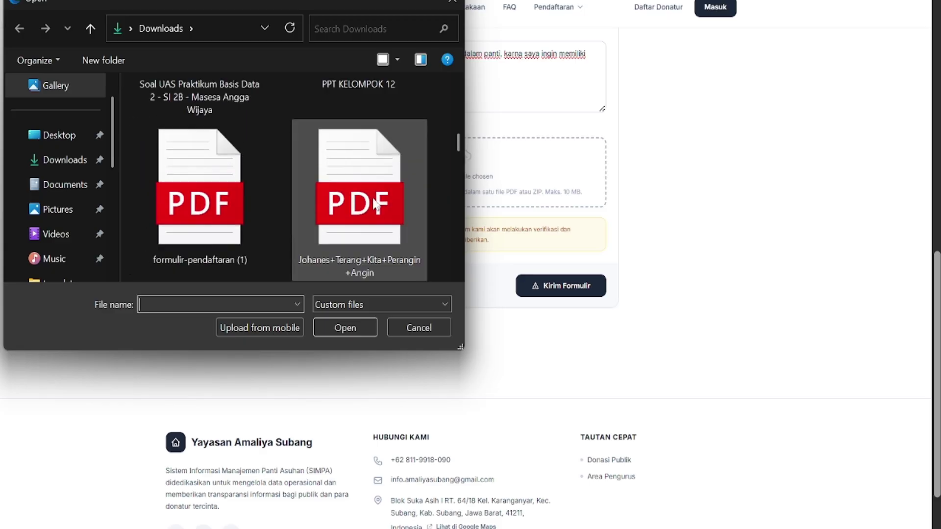
pyautogui.click(253, 226)
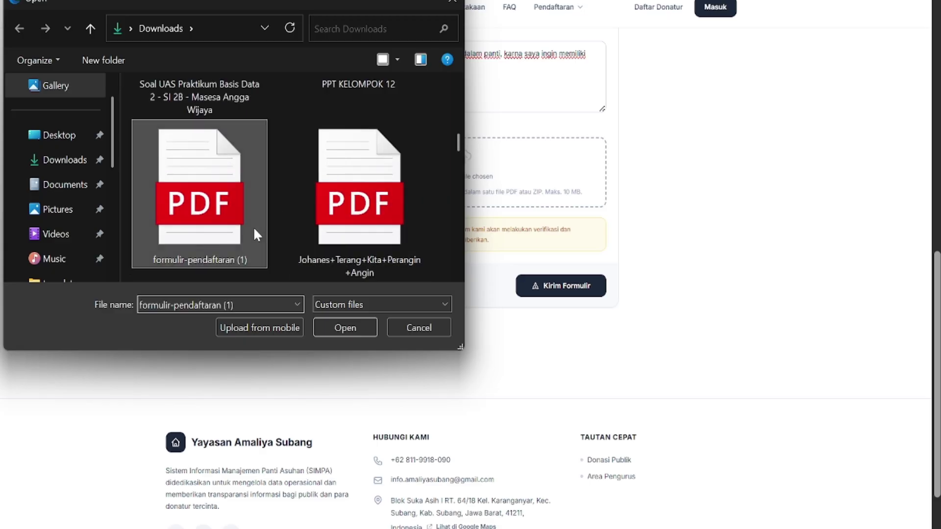
pyautogui.doubleClick(253, 226)
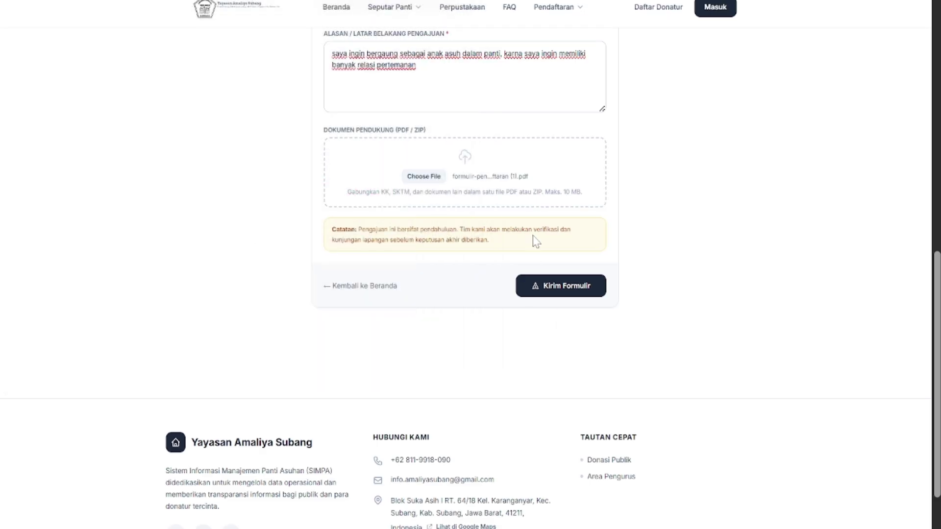
pyautogui.scroll(12, 509, 178)
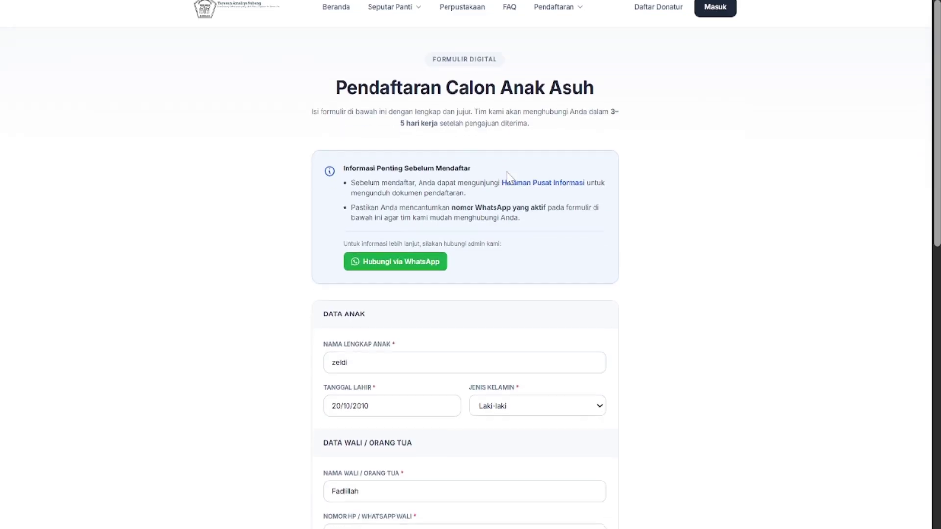
pyautogui.scroll(-12, 507, 172)
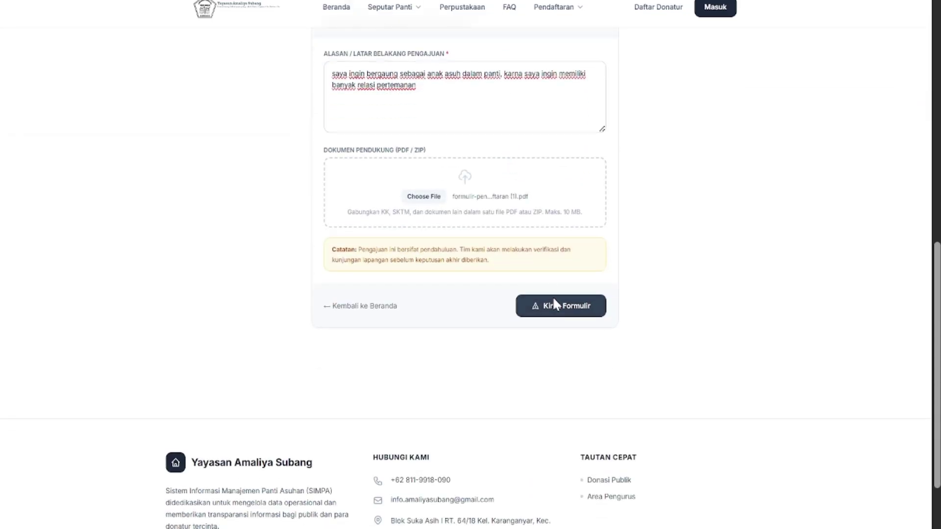
# Submit the foster-child registration form, then open the Pendaftaran menu of registration types
pyautogui.click(554, 300)
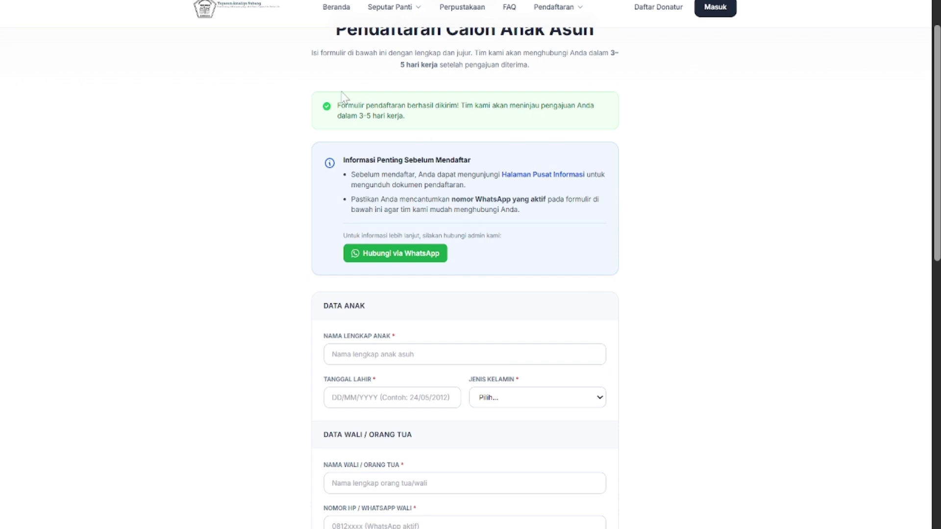
pyautogui.scroll(-1, 384, 387)
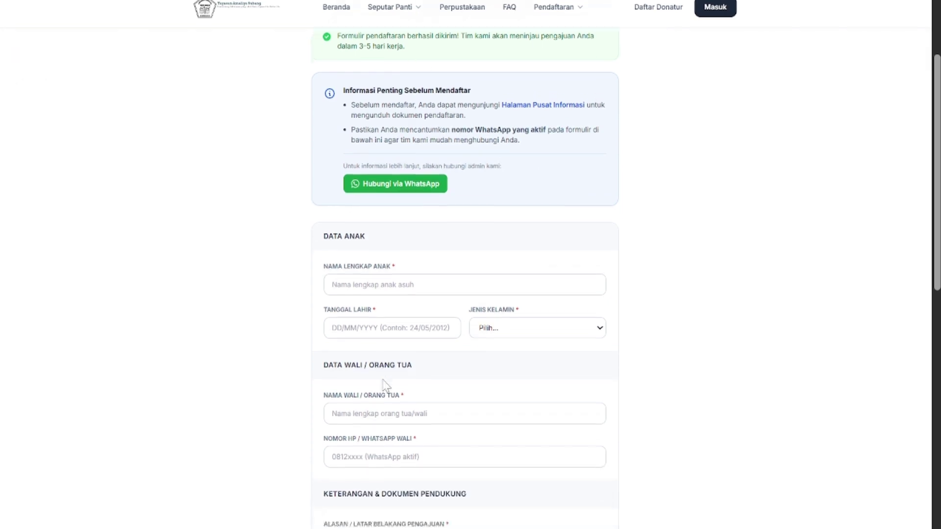
pyautogui.scroll(-4, 385, 386)
pyautogui.scroll(6, 385, 386)
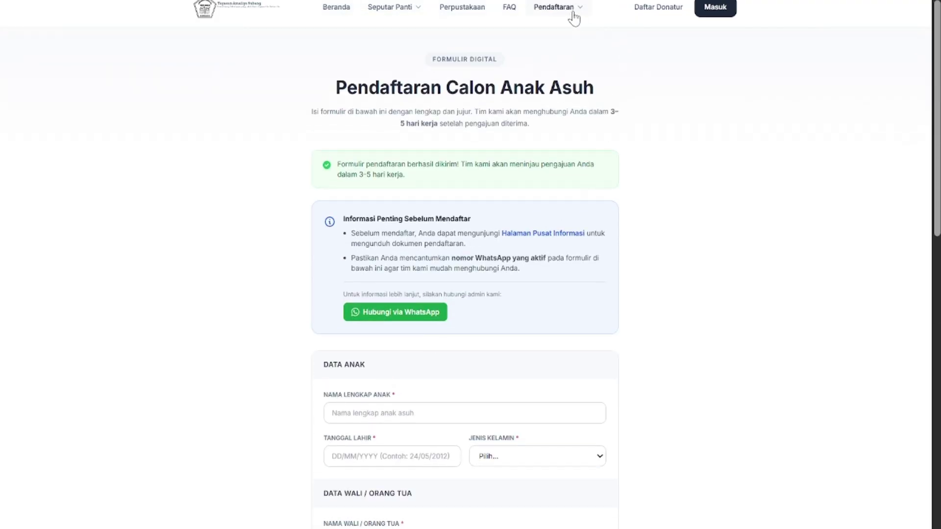
pyautogui.click(574, 16)
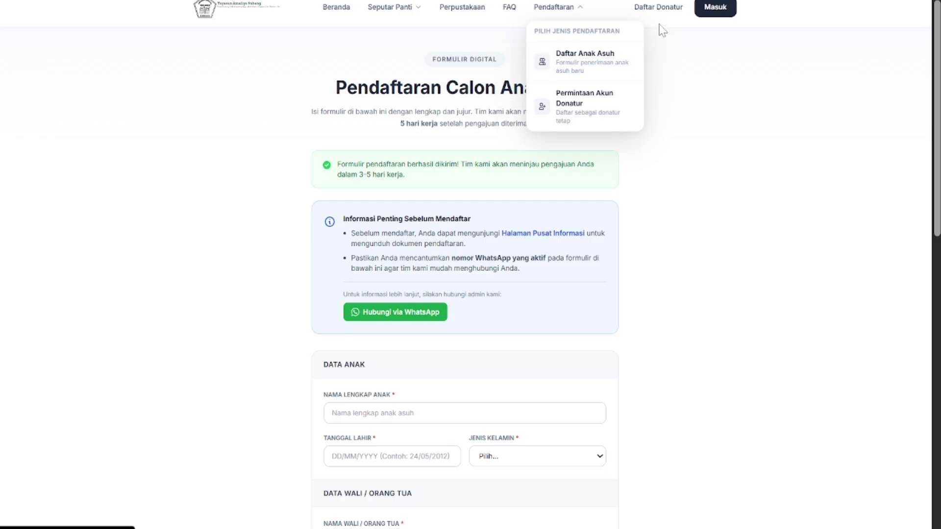
# Start the Donatur Tetap account request and enter the donor's full name
pyautogui.click(586, 104)
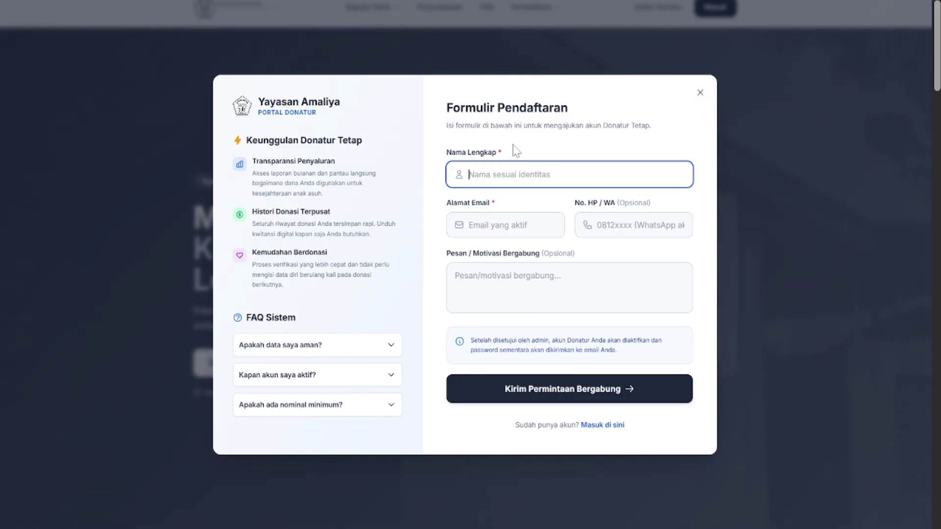
pyautogui.write('z')
pyautogui.press('BackSpace')
pyautogui.write('zel')
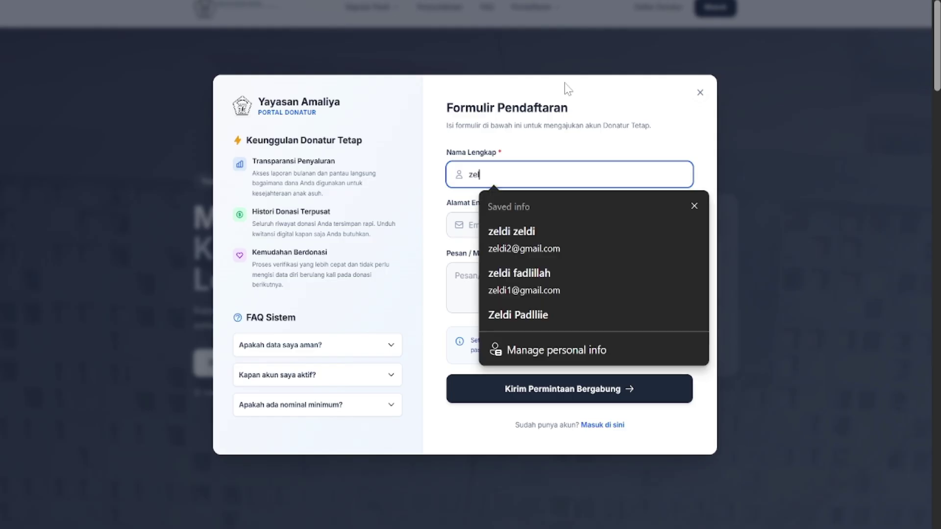
pyautogui.write('difa')
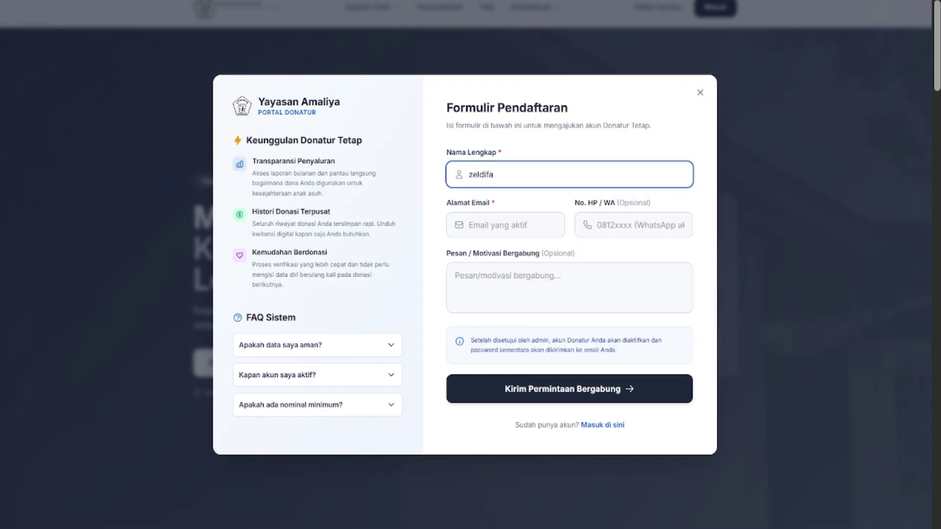
pyautogui.press('BackSpace')
pyautogui.press('BackSpace')
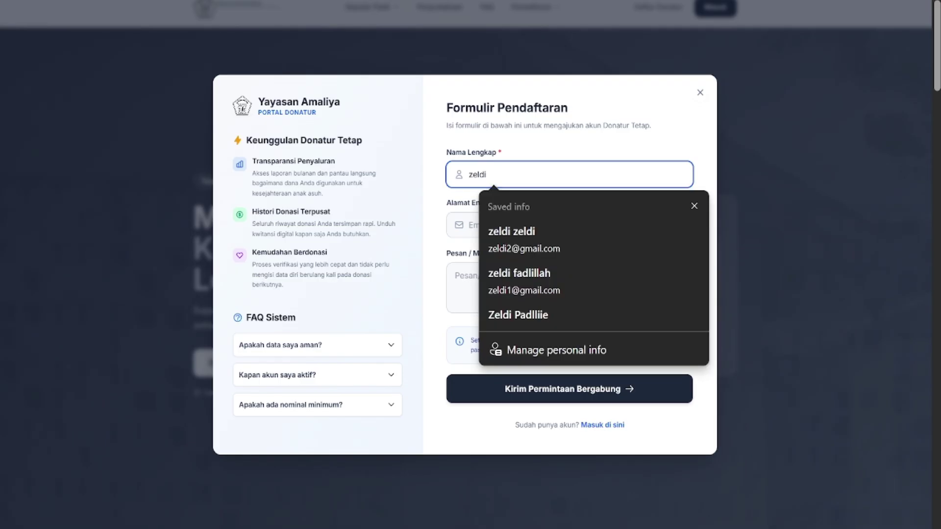
pyautogui.write('fa')
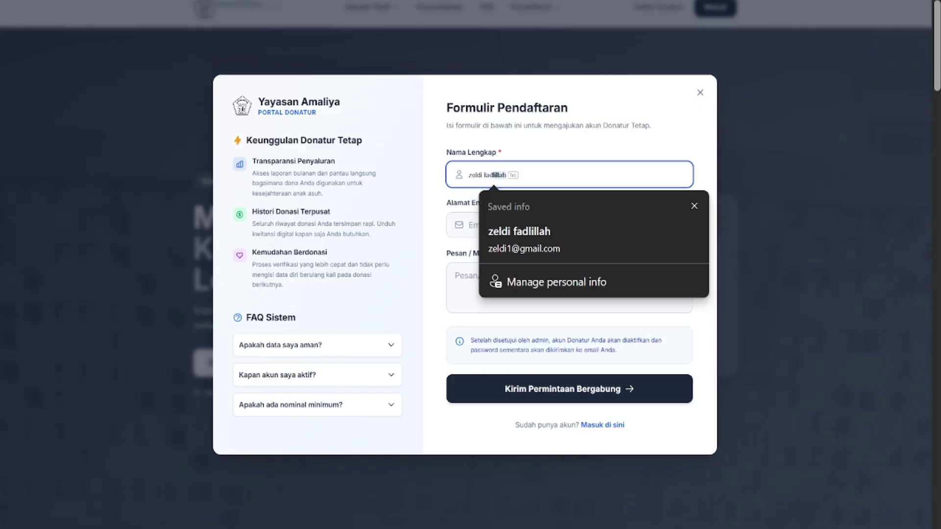
pyautogui.press('Tab')
pyautogui.press('Return')
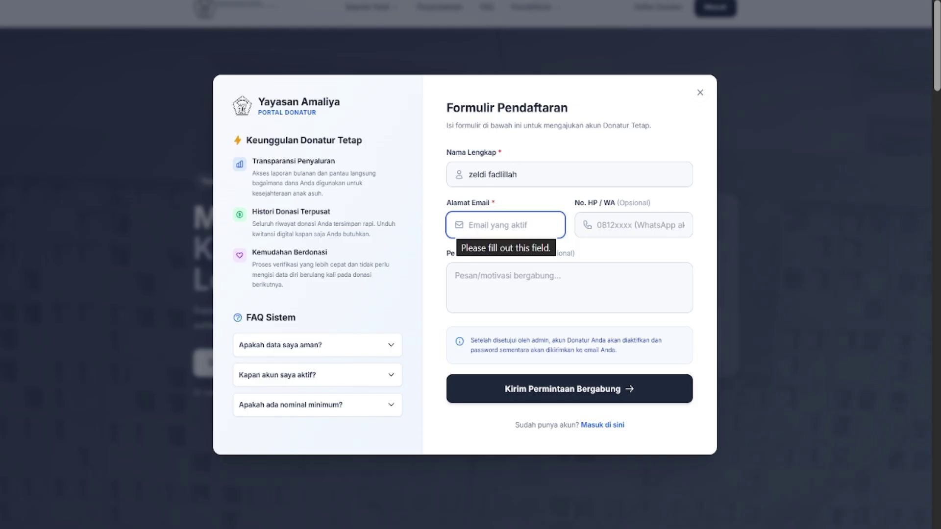
# Fill in the donor's saved e-mail address and WhatsApp phone number
pyautogui.write('zeldi')
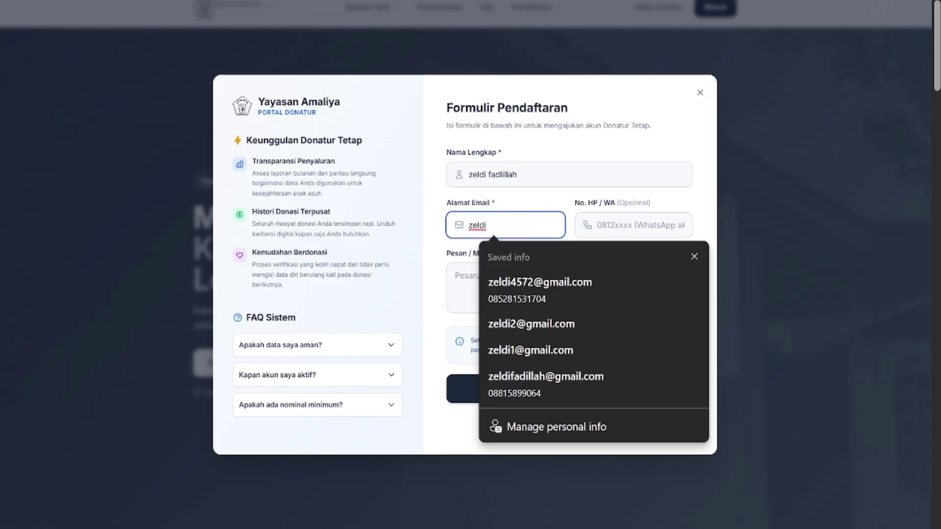
pyautogui.write('f')
pyautogui.press('Tab')
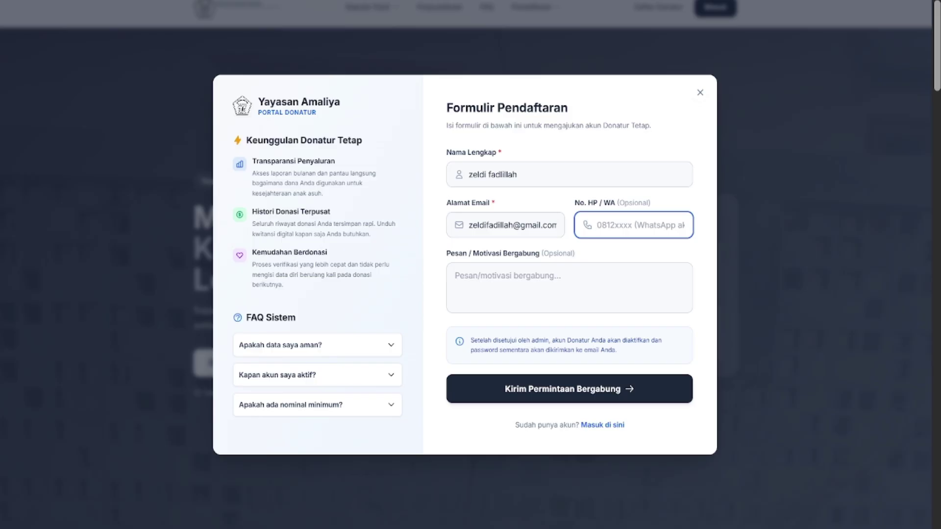
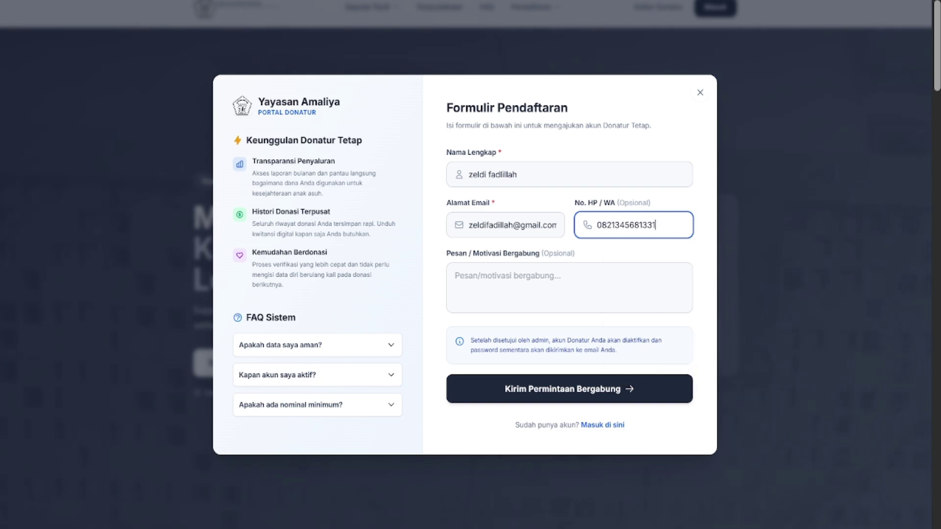
pyautogui.click(569, 287)
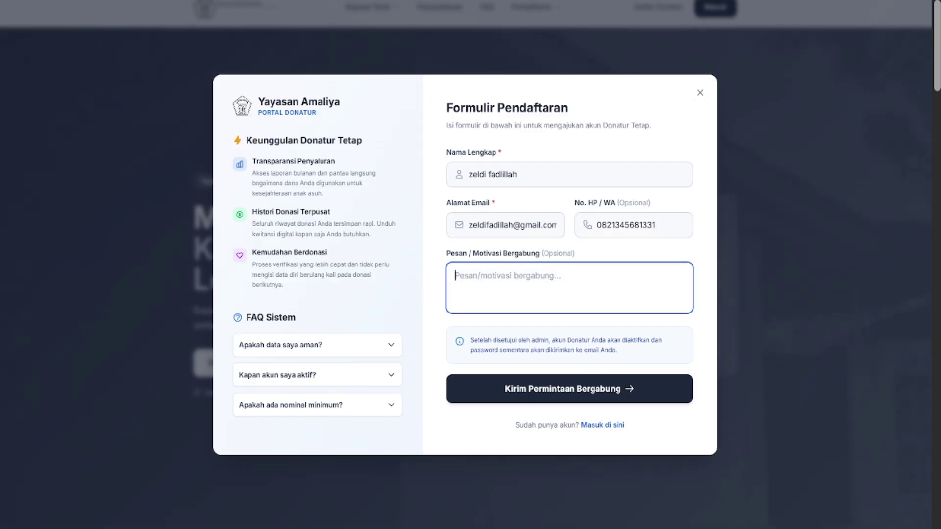
# Enter motivation 'Aku ingin bersedekah', expand the three FAQ answers, and send the request
pyautogui.write('AK')
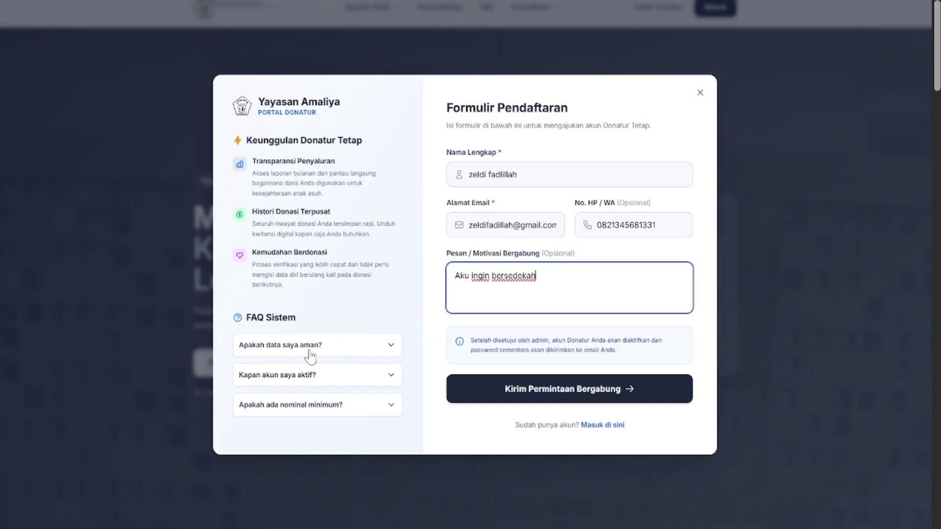
pyautogui.click(341, 348)
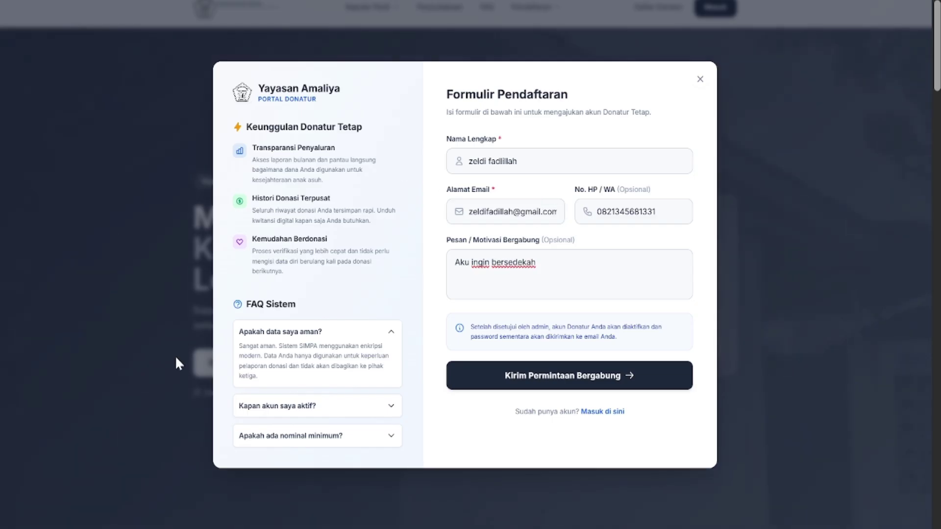
pyautogui.click(300, 409)
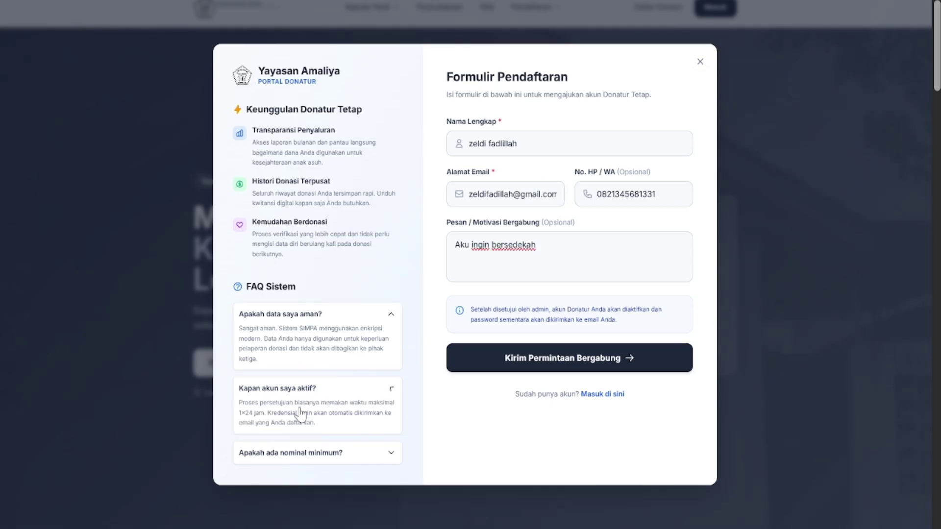
pyautogui.click(296, 456)
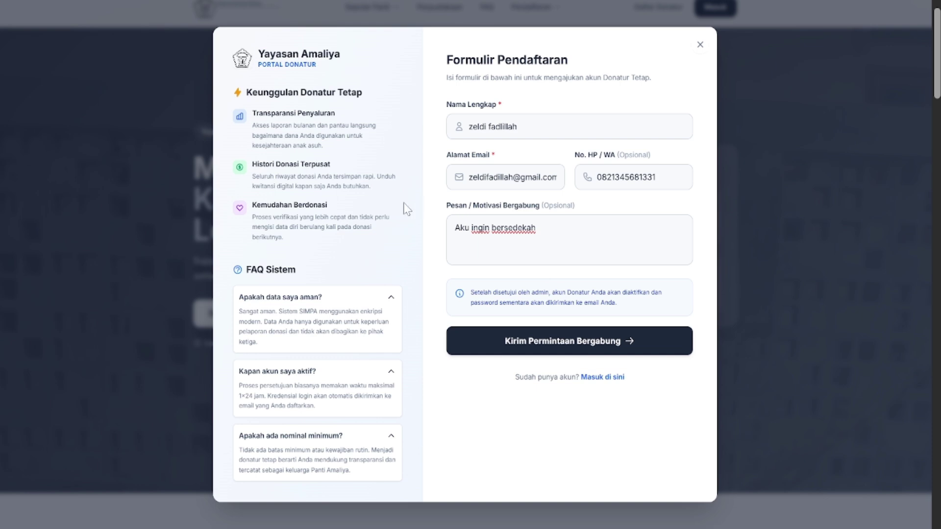
pyautogui.click(546, 347)
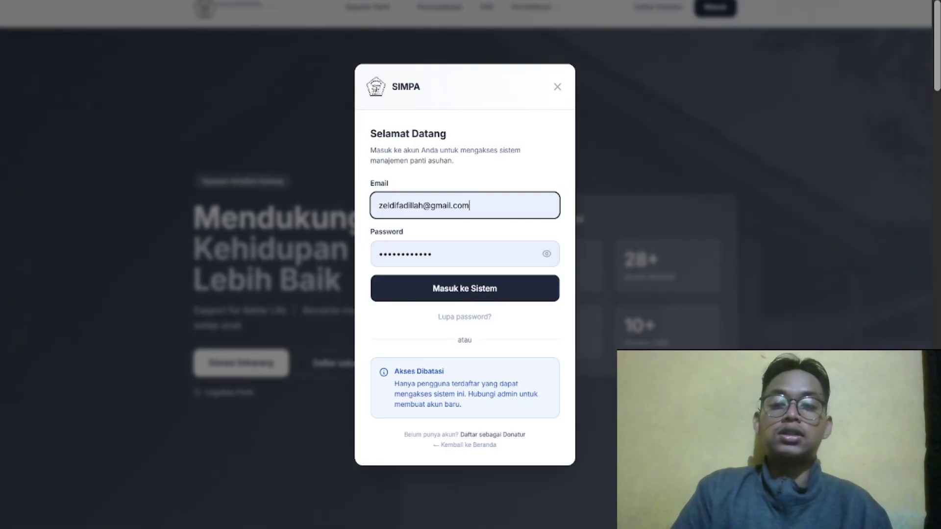
# Replace the donor login with the saved administrator e-mail and password and sign in
pyautogui.click(468, 205)
pyautogui.hotkey('ctrl', 'a')
pyautogui.press('BackSpace')
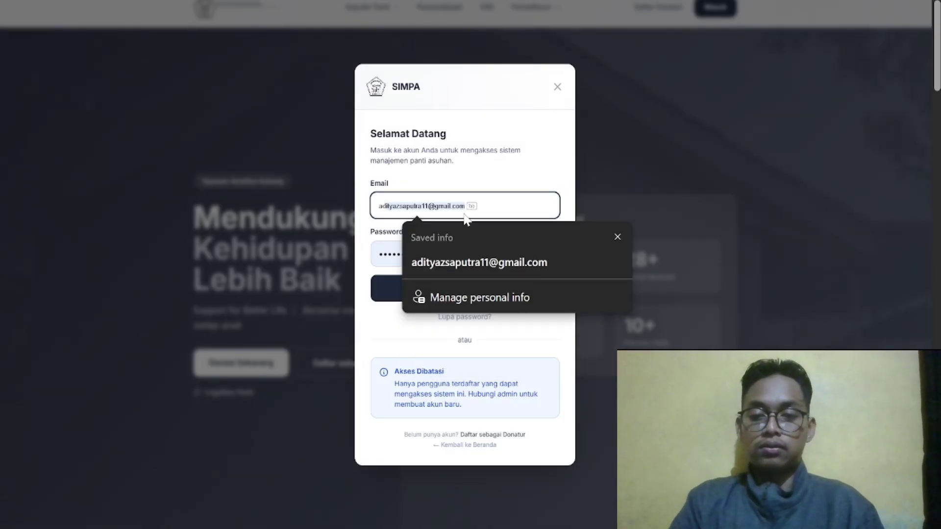
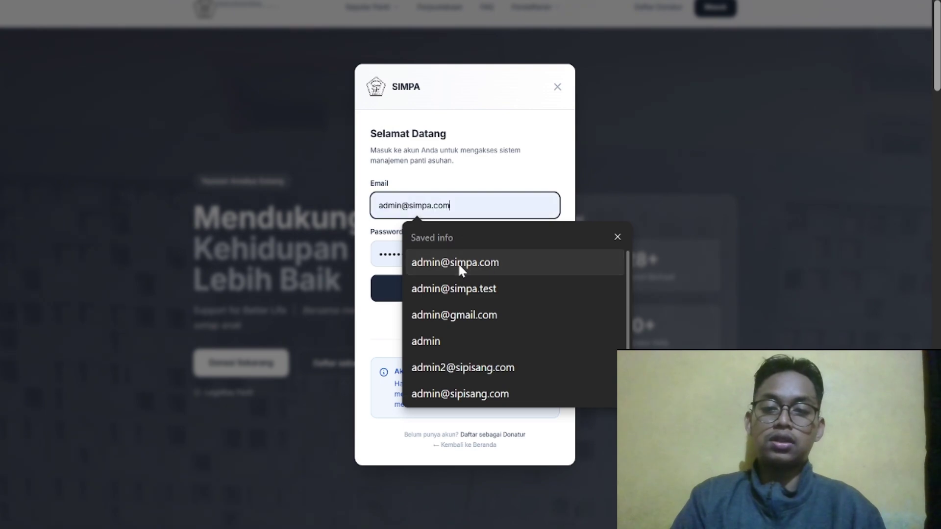
pyautogui.click(457, 263)
pyautogui.press('Tab')
pyautogui.hotkey('ctrl', 'a')
pyautogui.press('BackSpace')
pyautogui.press('Return')
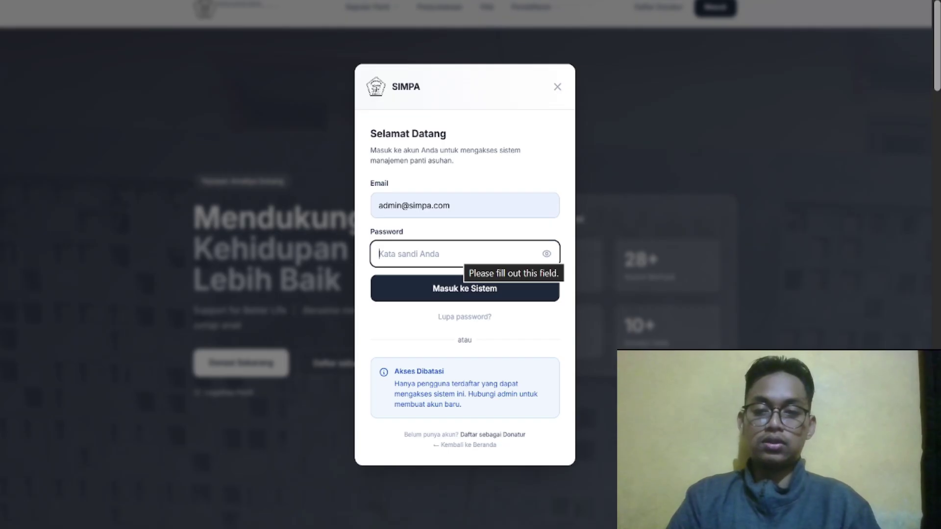
pyautogui.write('pass')
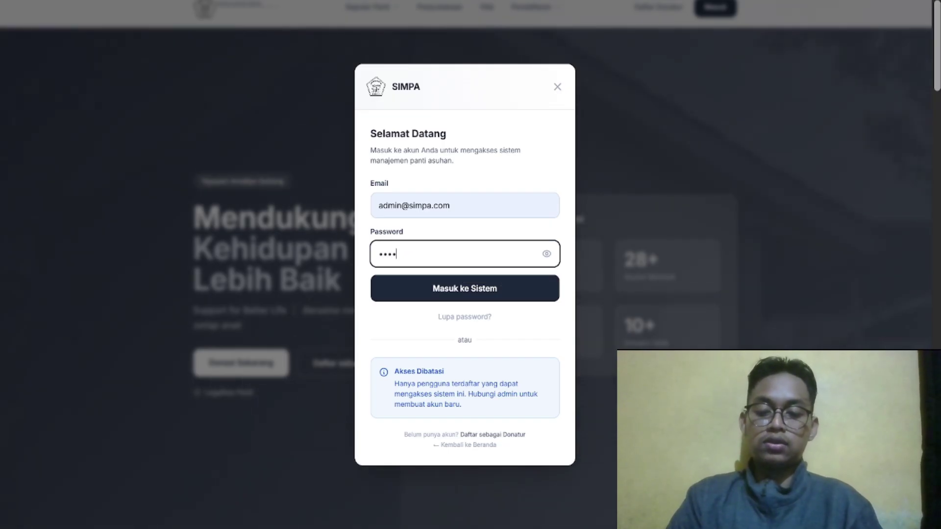
pyautogui.write('w')
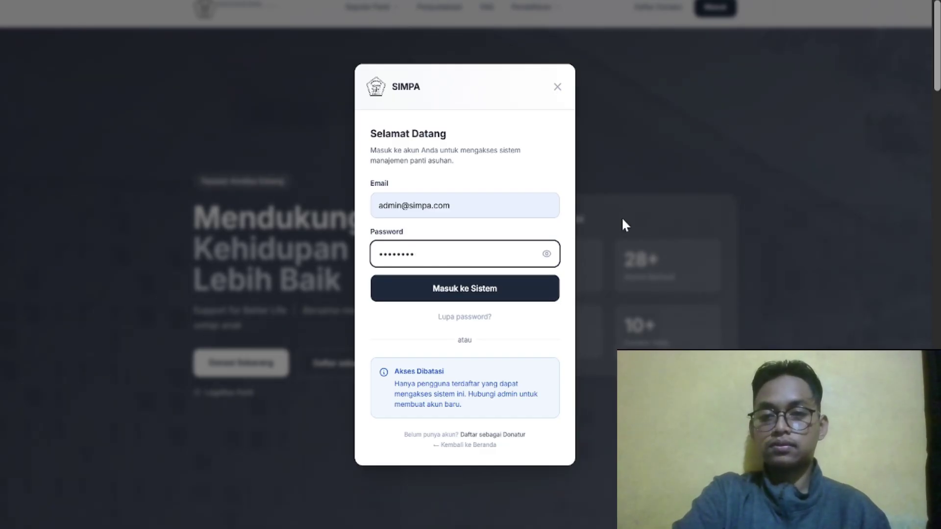
pyautogui.press('Return')
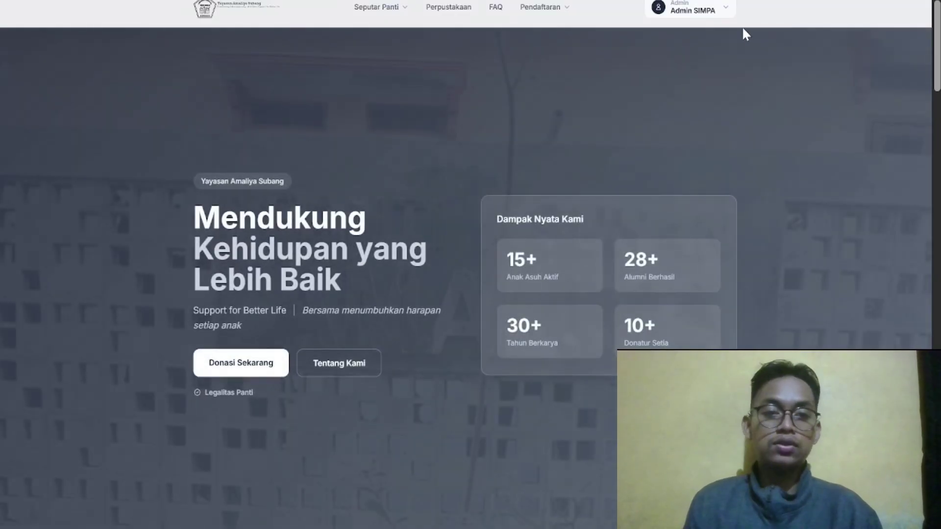
# Go to the Admin Dashboard from the Admin SIMPA account menu
pyautogui.click(713, 14)
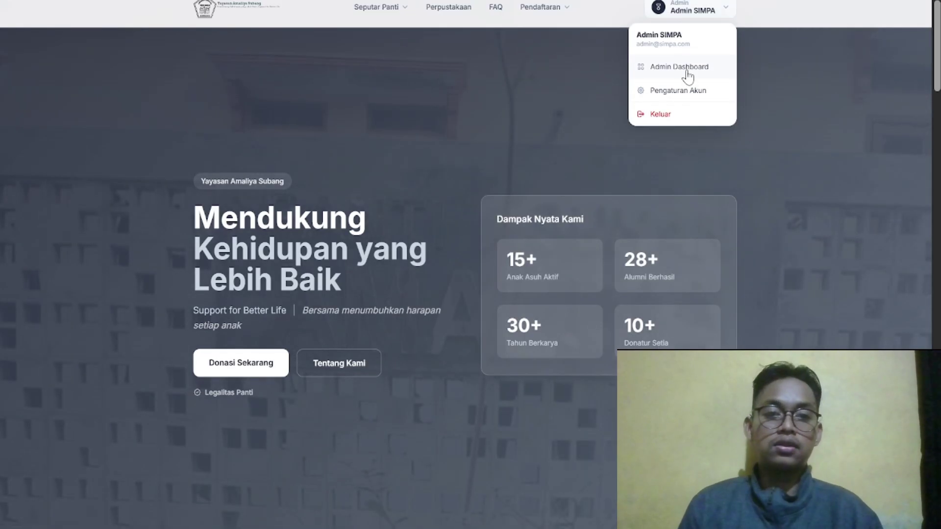
pyautogui.click(687, 68)
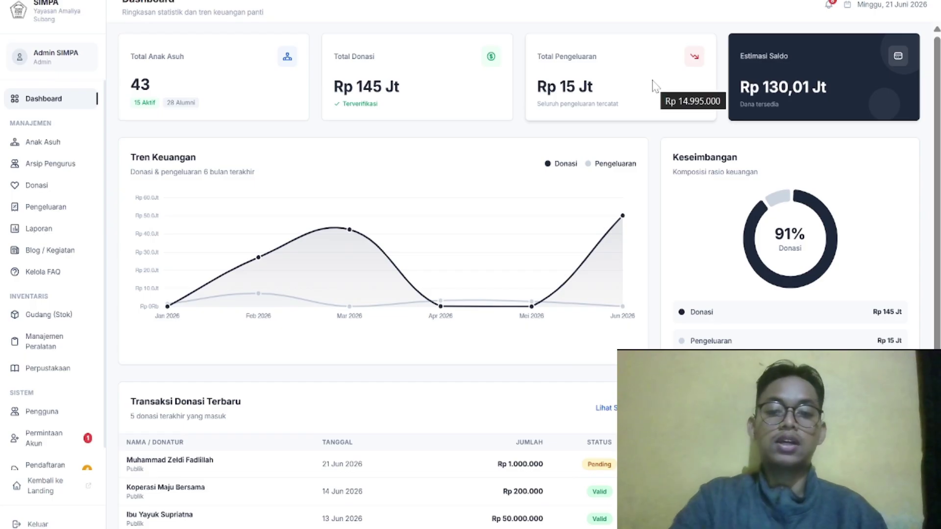
pyautogui.click(828, 7)
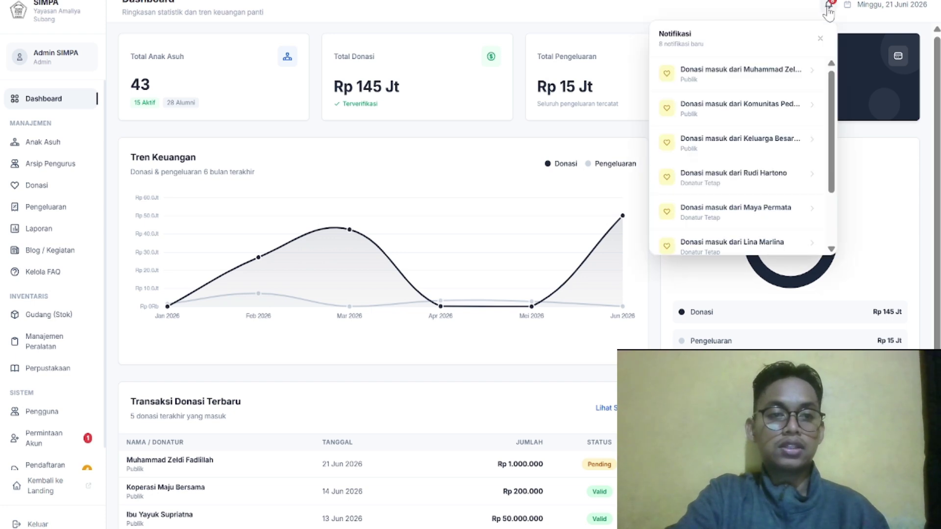
pyautogui.scroll(-3, 776, 98)
pyautogui.scroll(3, 778, 101)
pyautogui.scroll(-1, 764, 88)
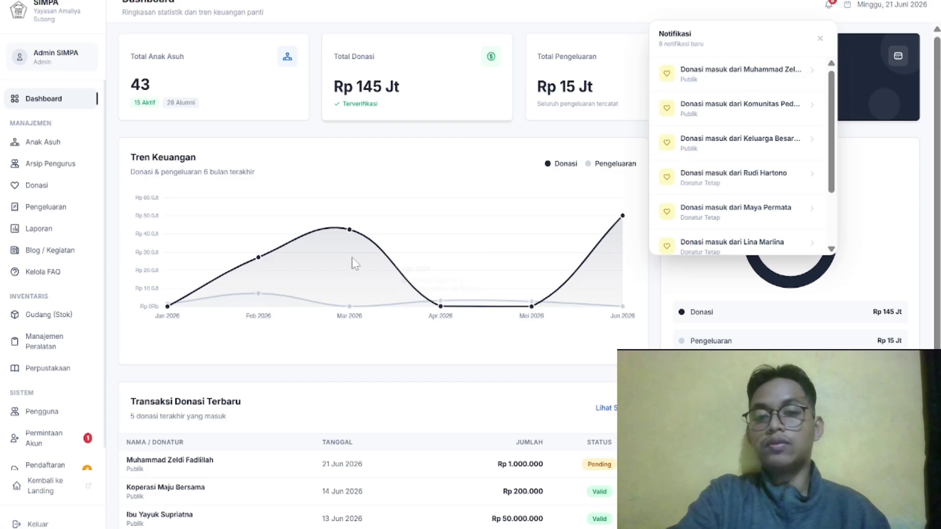
pyautogui.scroll(-3, 717, 162)
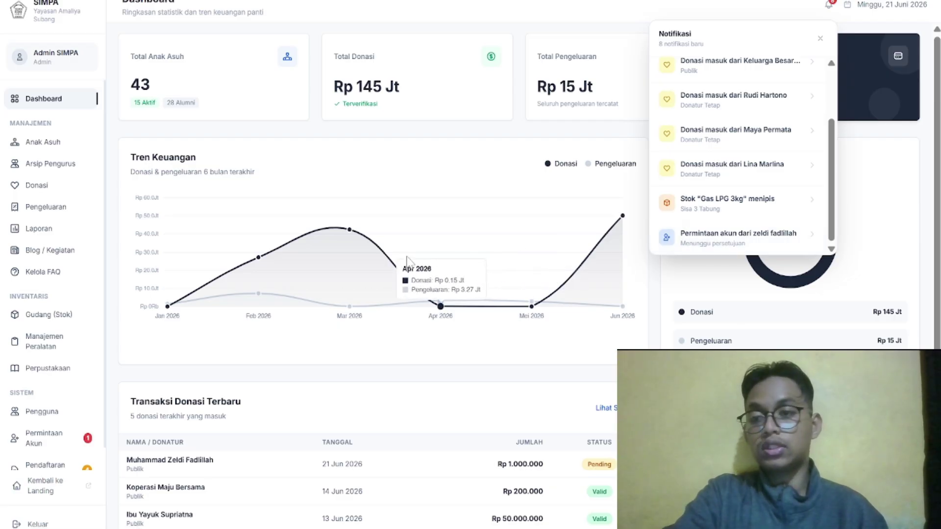
pyautogui.click(382, 141)
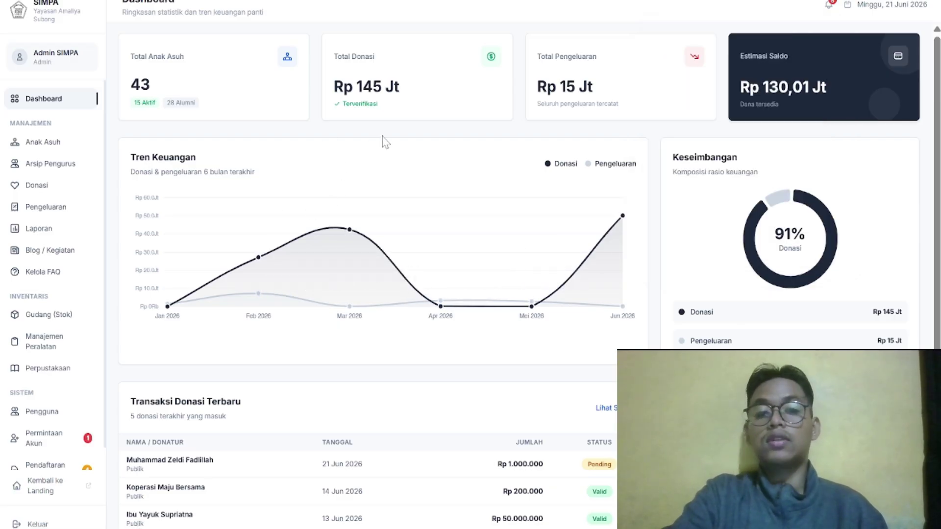
# Review the dashboard summary, then open the Anak Asuh list showing 43 foster children
pyautogui.scroll(-2, 383, 143)
pyautogui.scroll(-1, 383, 142)
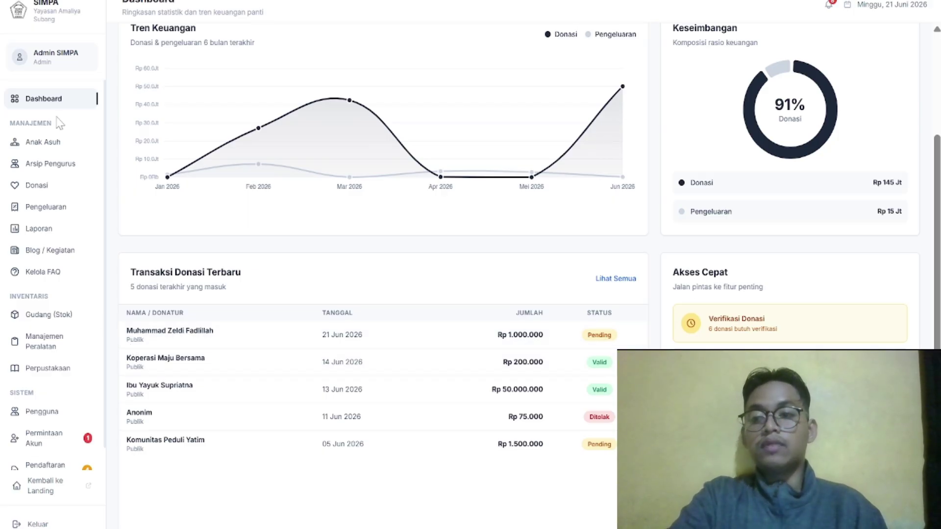
pyautogui.scroll(3, 259, 116)
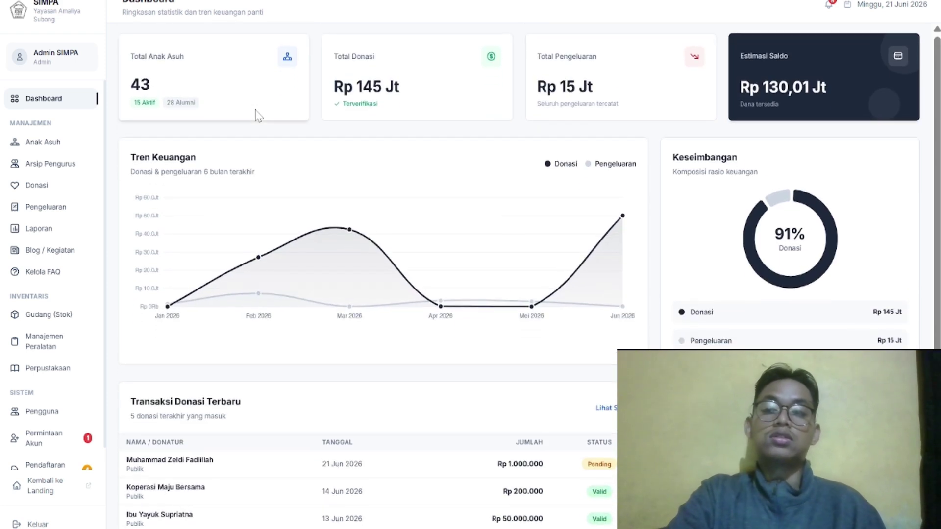
pyautogui.scroll(-3, 259, 116)
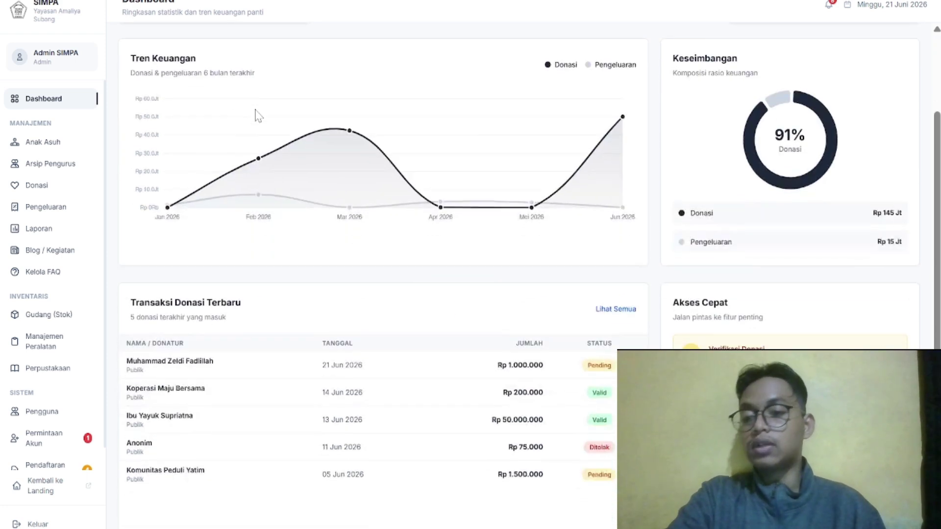
pyautogui.scroll(2, 258, 116)
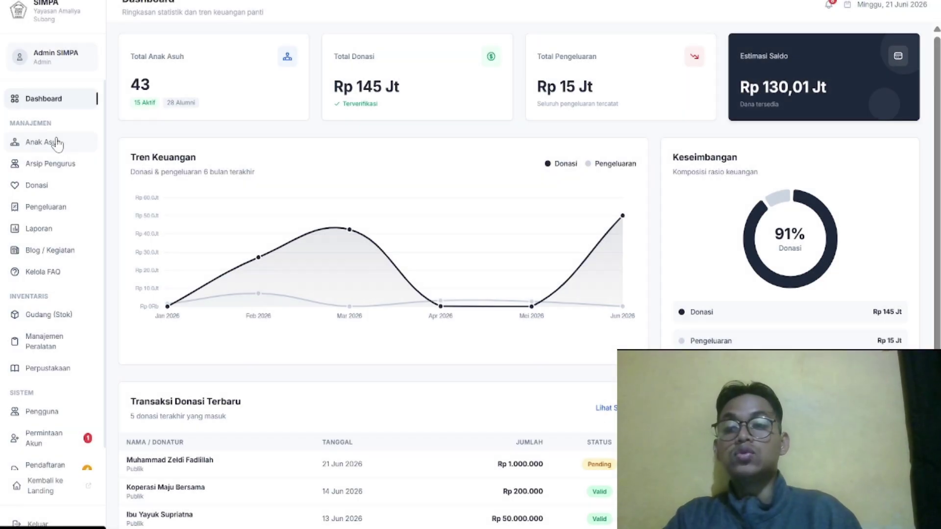
pyautogui.click(57, 142)
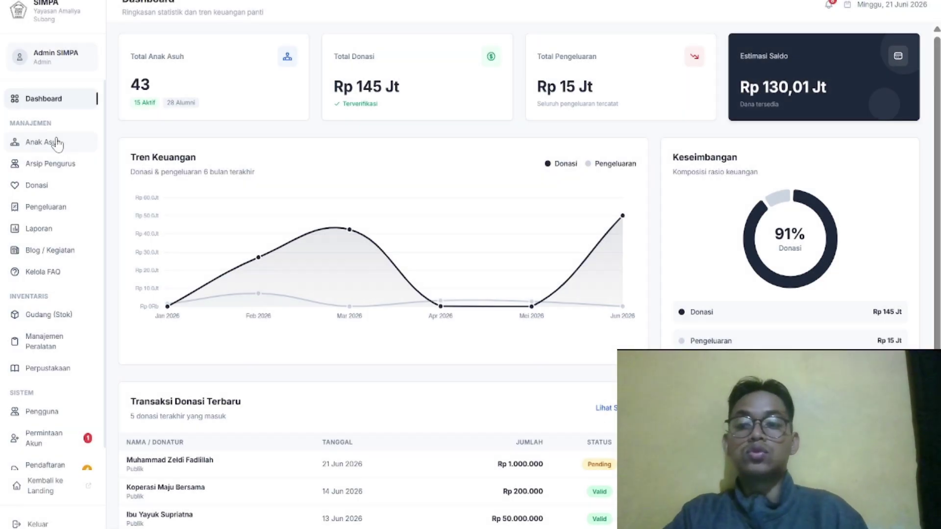
pyautogui.scroll(-1, 542, 211)
pyautogui.scroll(1, 541, 211)
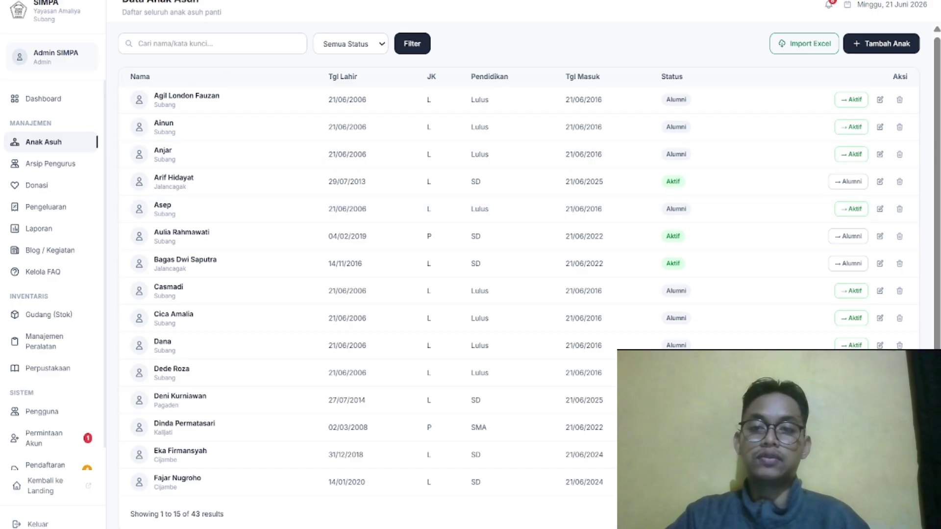
pyautogui.click(334, 46)
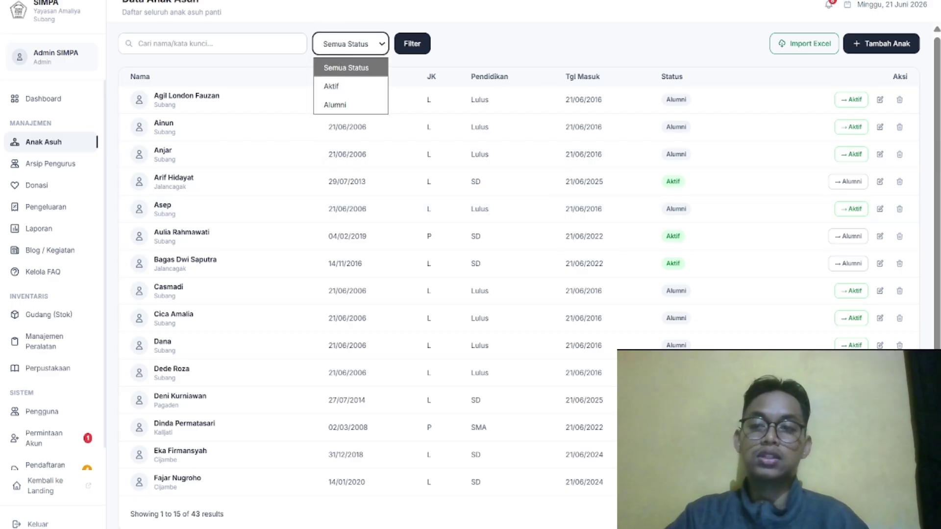
pyautogui.click(139, 43)
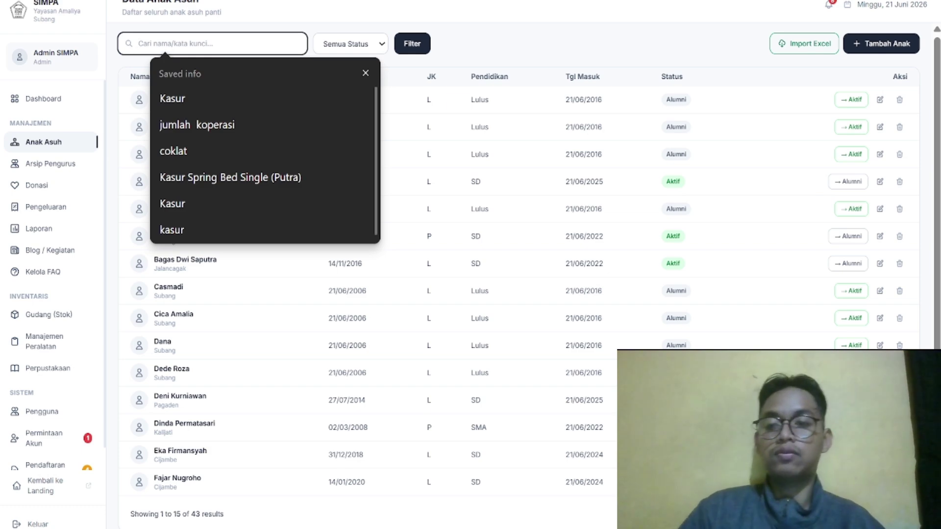
pyautogui.click(544, 54)
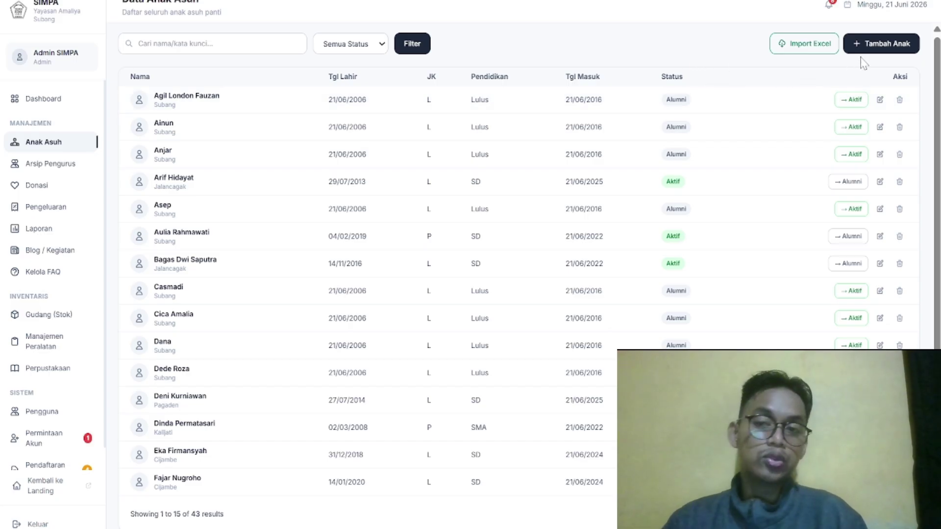
# Open the Tambah Anak form and enter the child's full name and birthplace
pyautogui.click(877, 59)
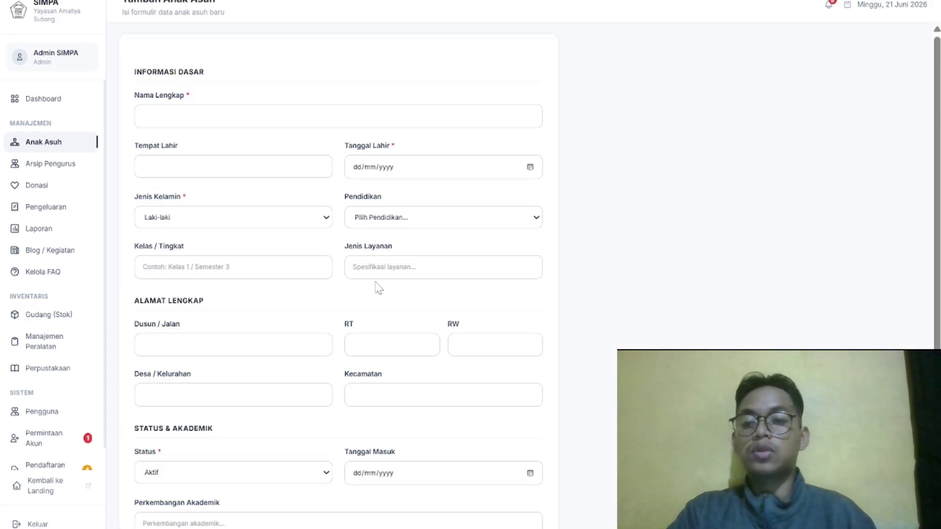
pyautogui.scroll(-3, 292, 240)
pyautogui.scroll(3, 292, 240)
pyautogui.click(294, 100)
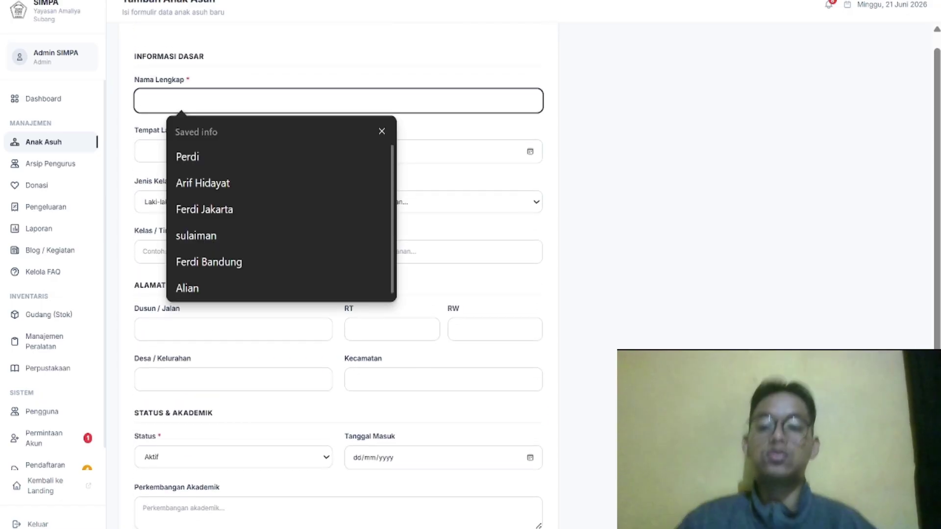
pyautogui.write('Ze;do')
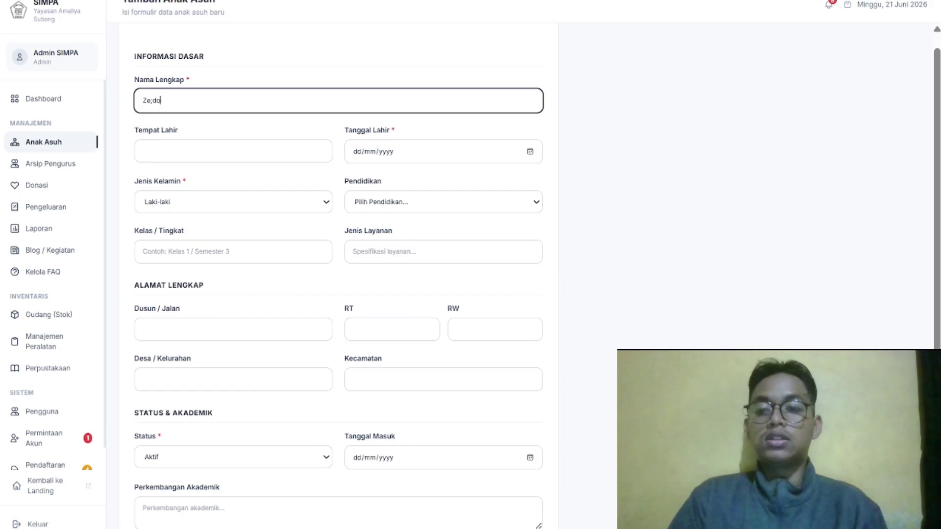
pyautogui.write('ldi')
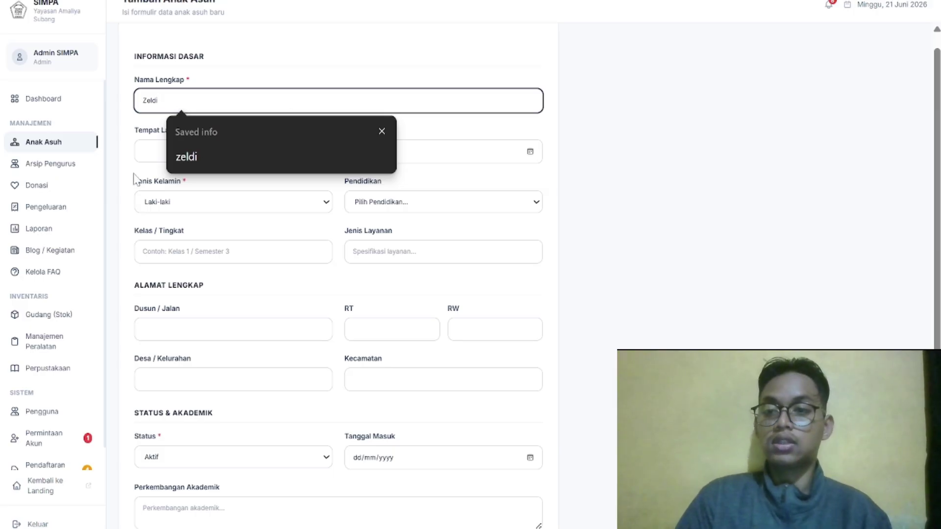
pyautogui.press('Tab')
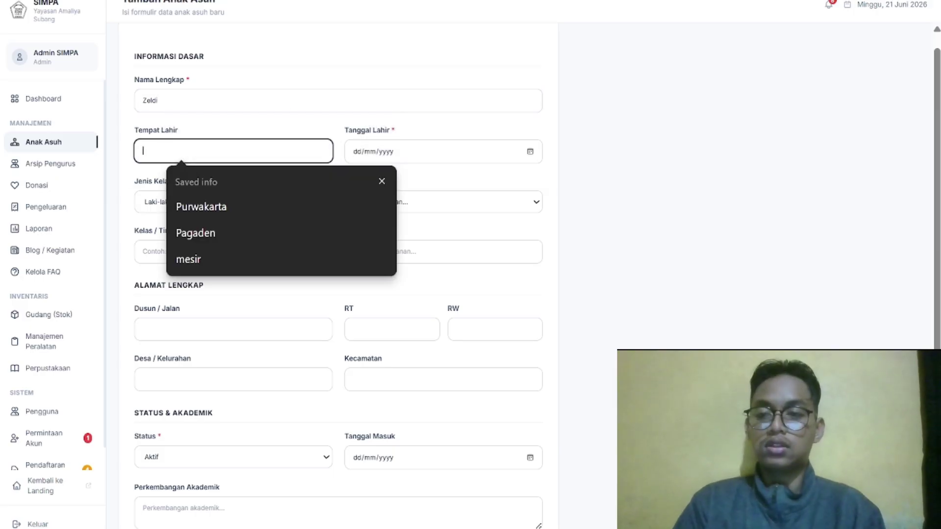
pyautogui.write('10')
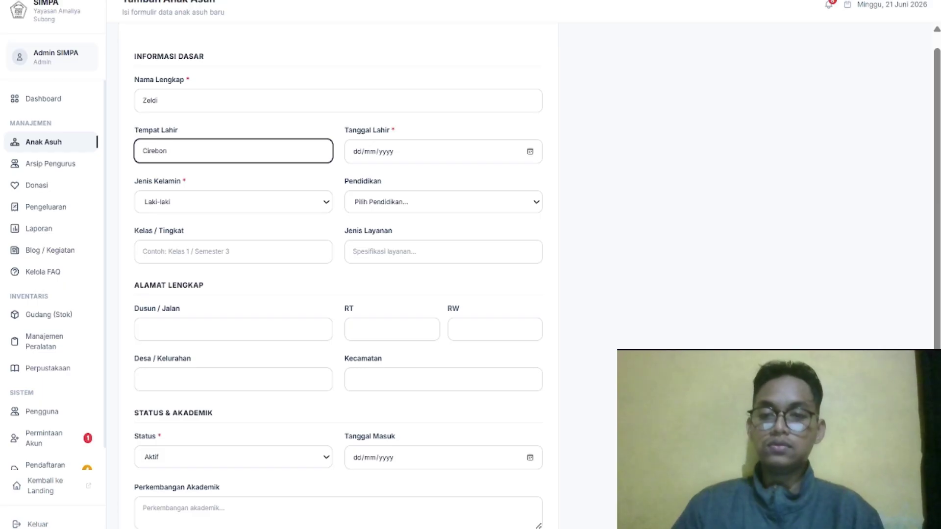
pyautogui.click(532, 154)
pyautogui.click(534, 156)
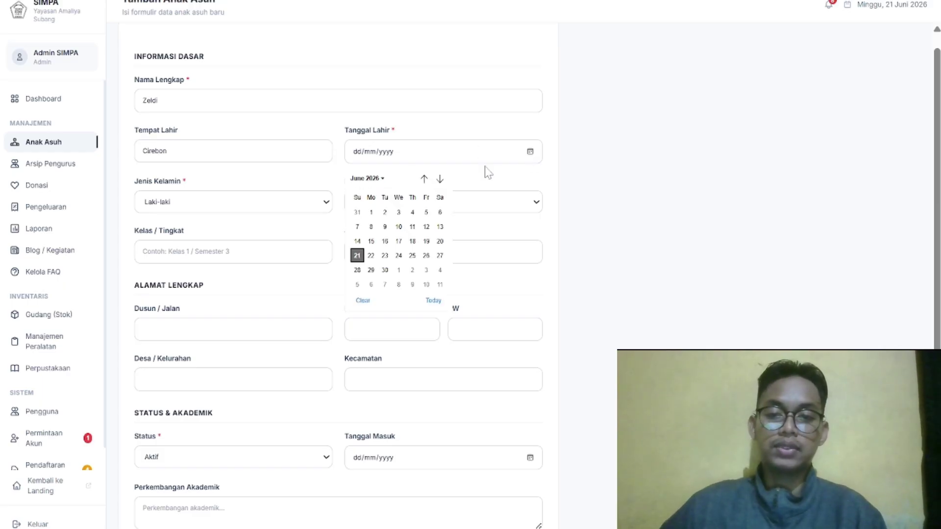
pyautogui.click(424, 178)
pyautogui.click(424, 179)
pyautogui.click(425, 178)
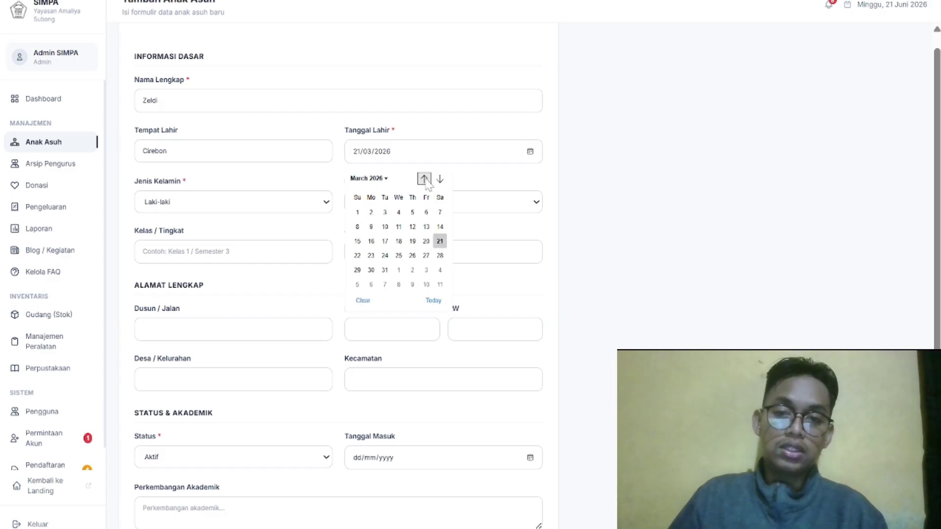
pyautogui.click(424, 179)
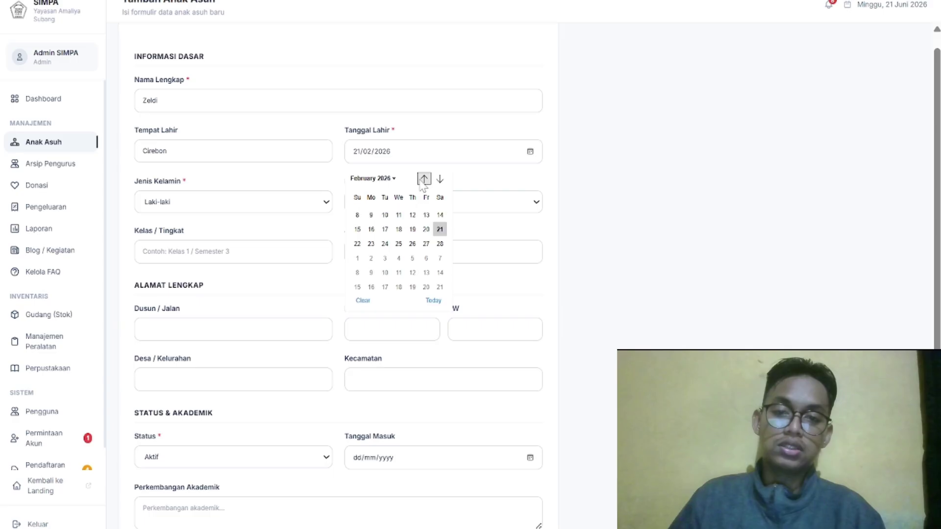
pyautogui.click(377, 181)
pyautogui.scroll(3, 383, 221)
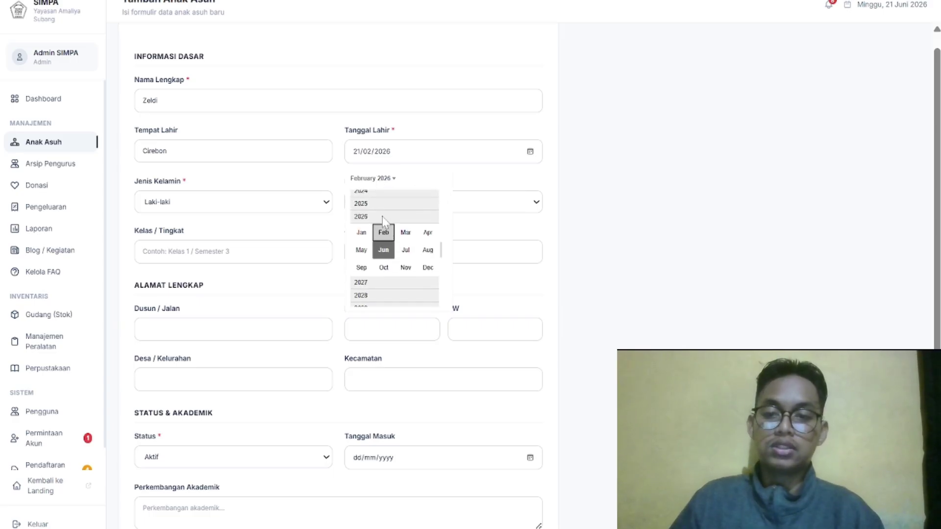
pyautogui.scroll(5, 384, 223)
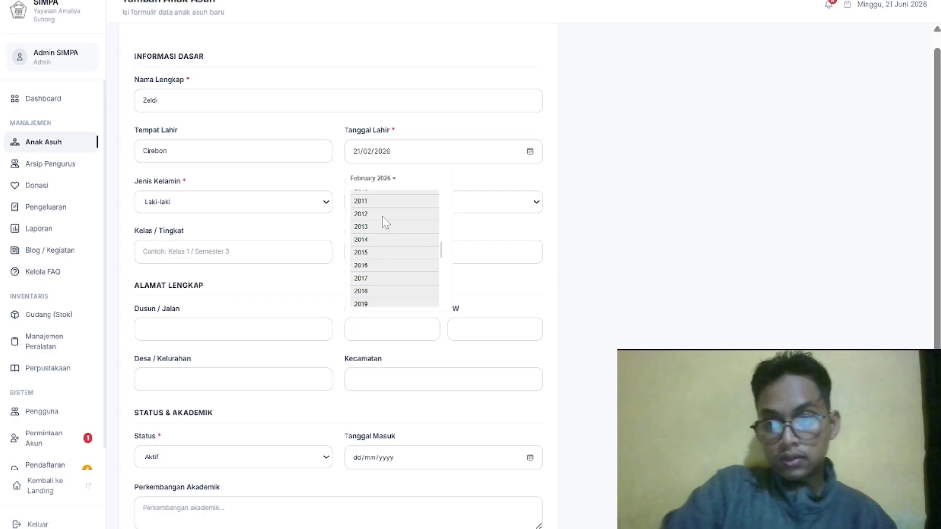
pyautogui.click(382, 222)
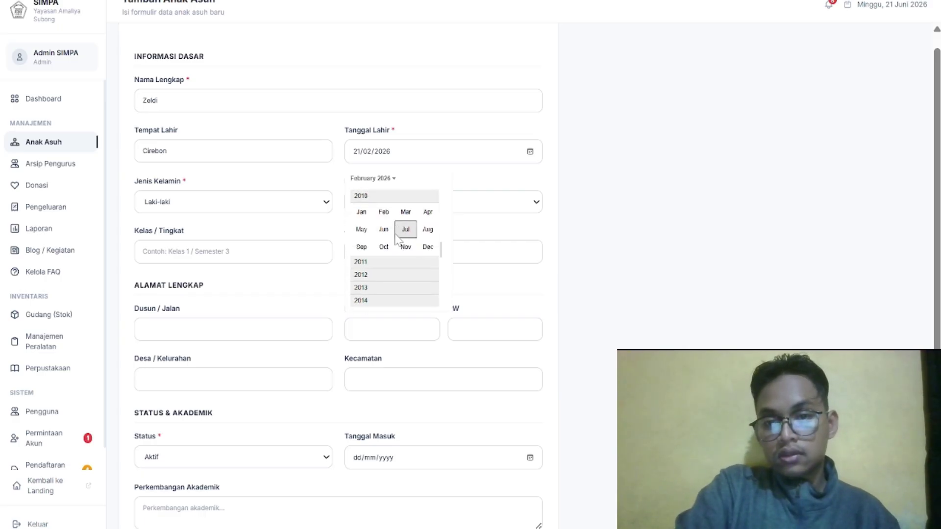
pyautogui.click(384, 247)
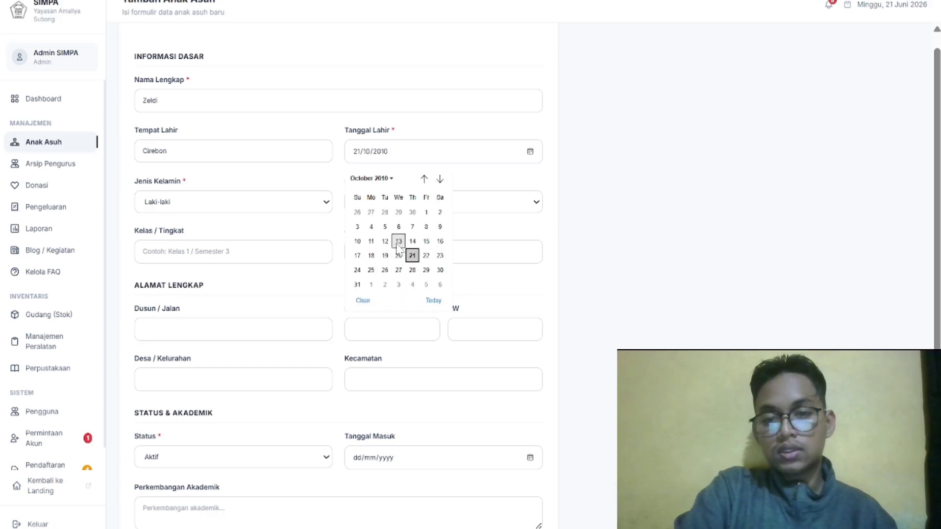
pyautogui.click(358, 240)
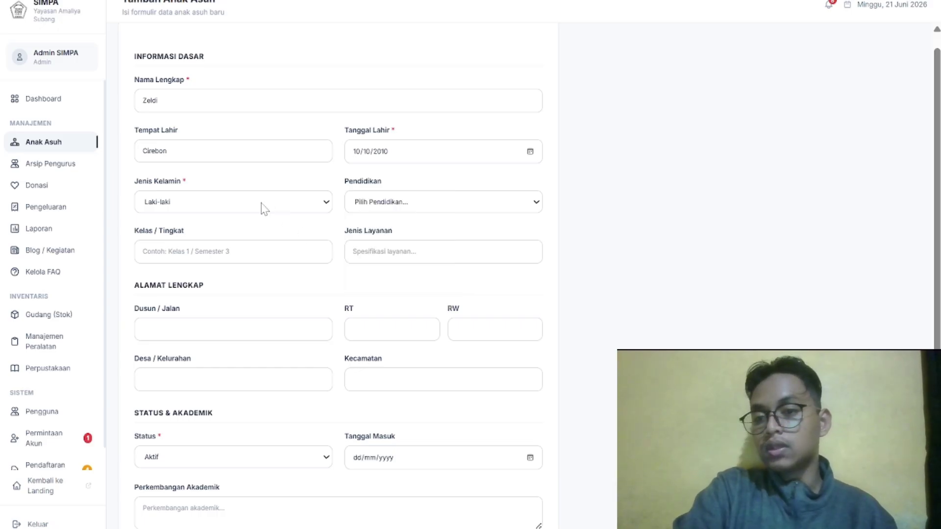
# Set education to SMP, class Kelas 2, and service type Asrama
pyautogui.click(378, 209)
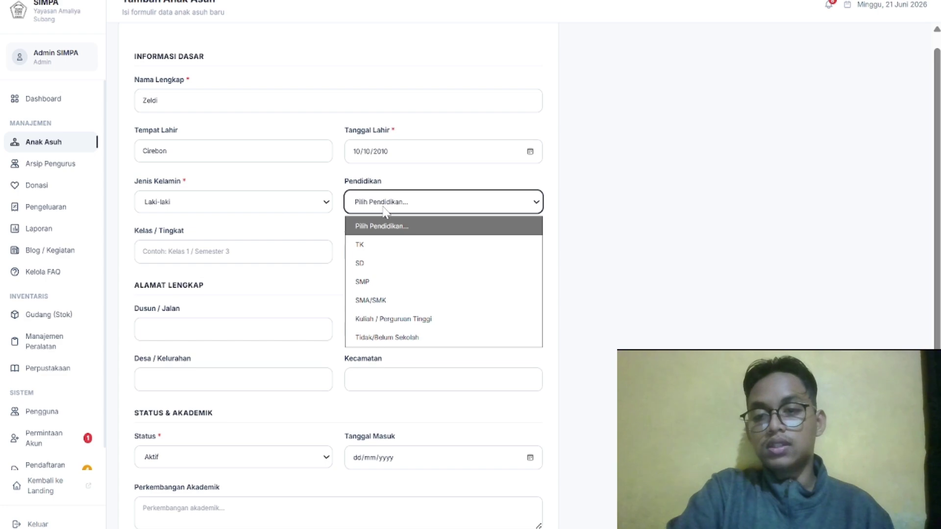
pyautogui.click(397, 282)
pyautogui.click(294, 259)
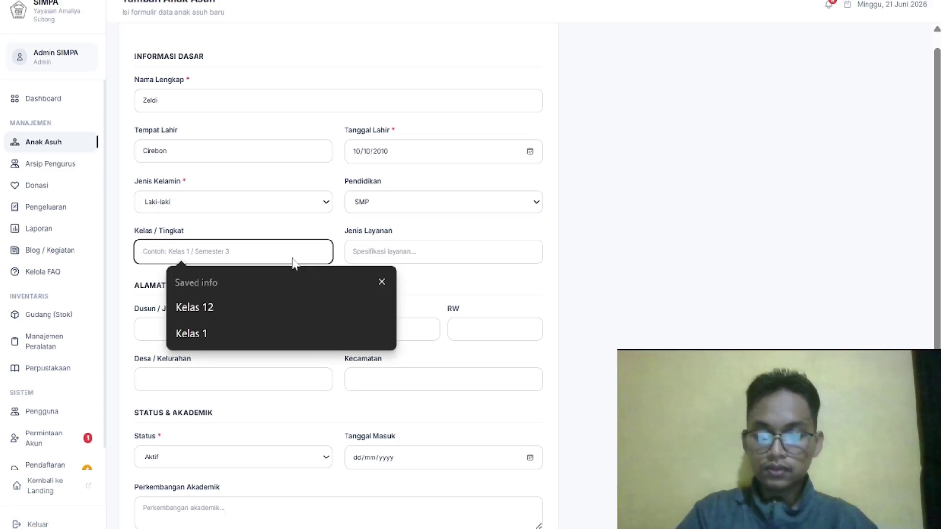
pyautogui.write('Ke')
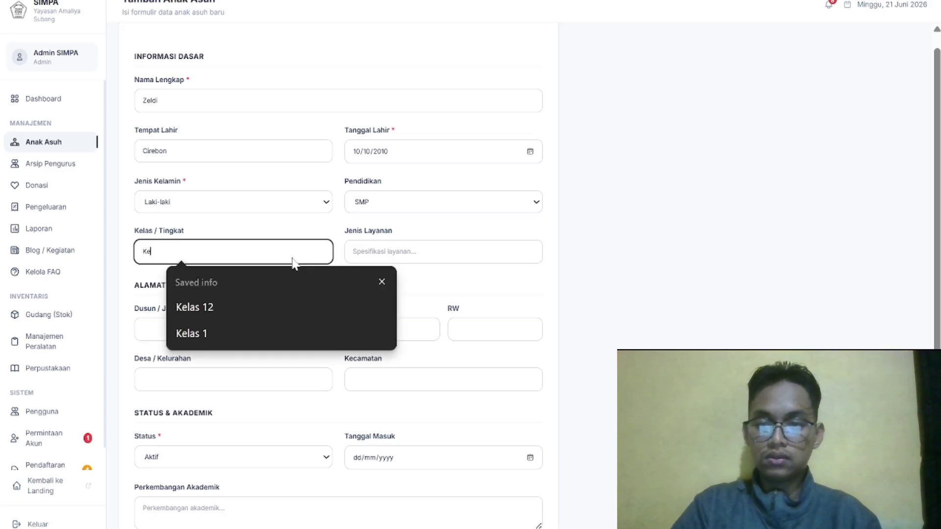
pyautogui.write('las 2')
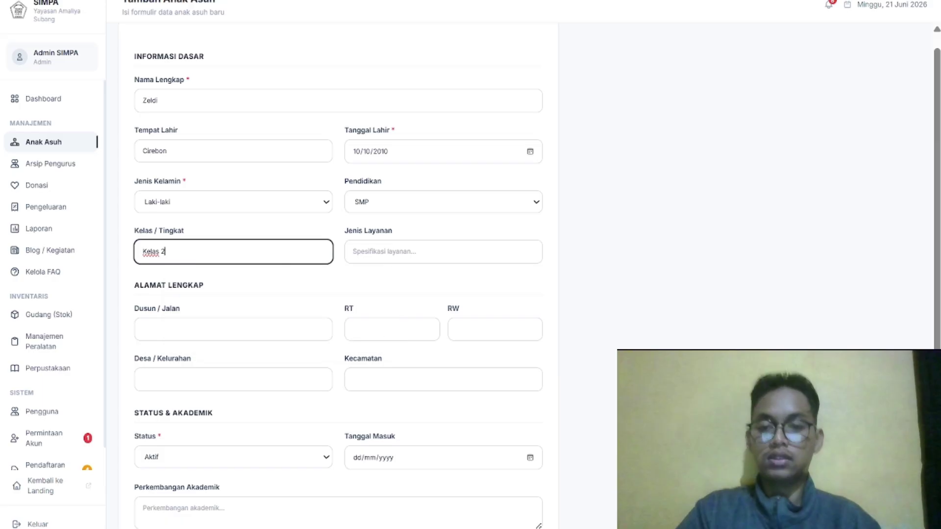
pyautogui.click(417, 258)
pyautogui.write('Asrama')
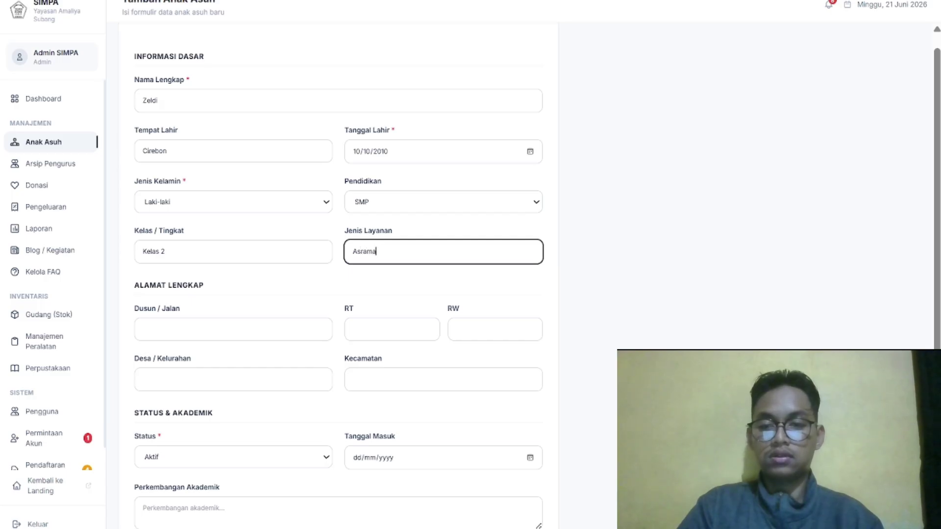
# Enter the address as RT 009 and RW 002
pyautogui.click(393, 329)
pyautogui.write('009')
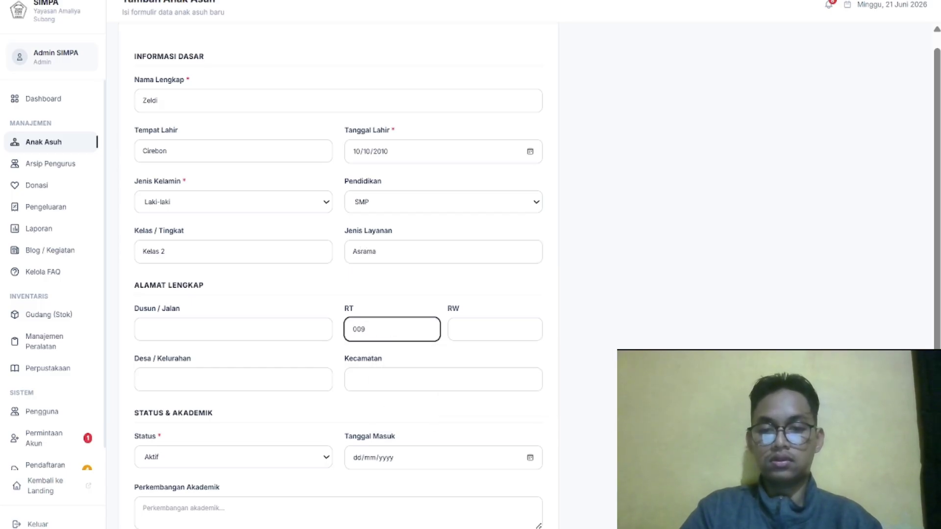
pyautogui.click(495, 329)
pyautogui.write('002')
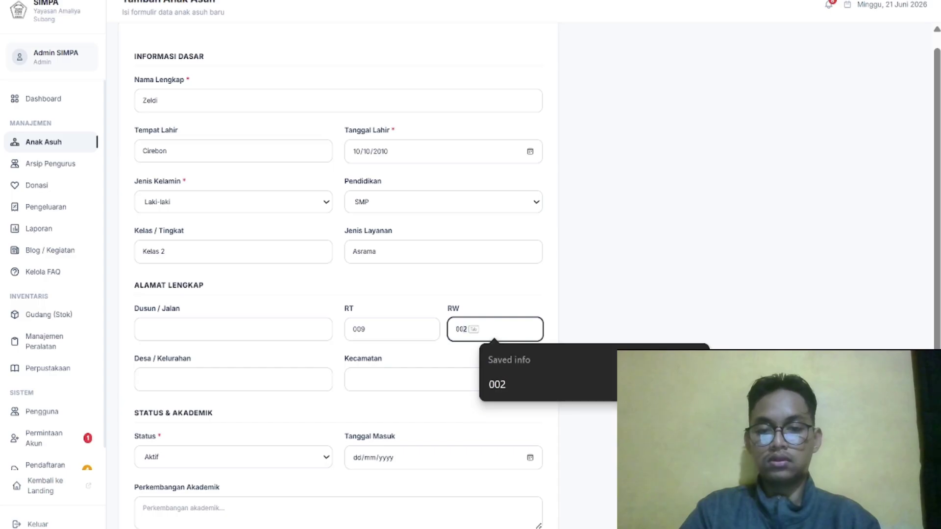
pyautogui.scroll(-2, 155, 345)
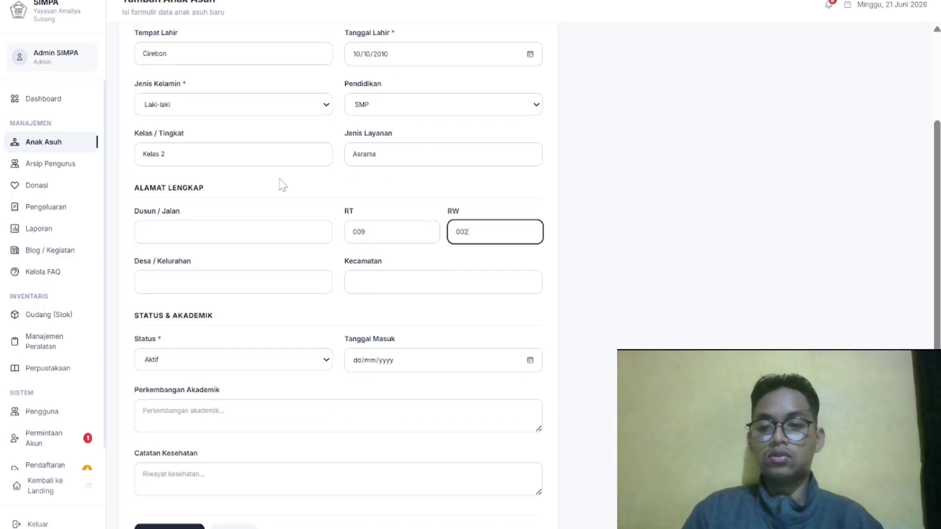
pyautogui.scroll(-1, 249, 182)
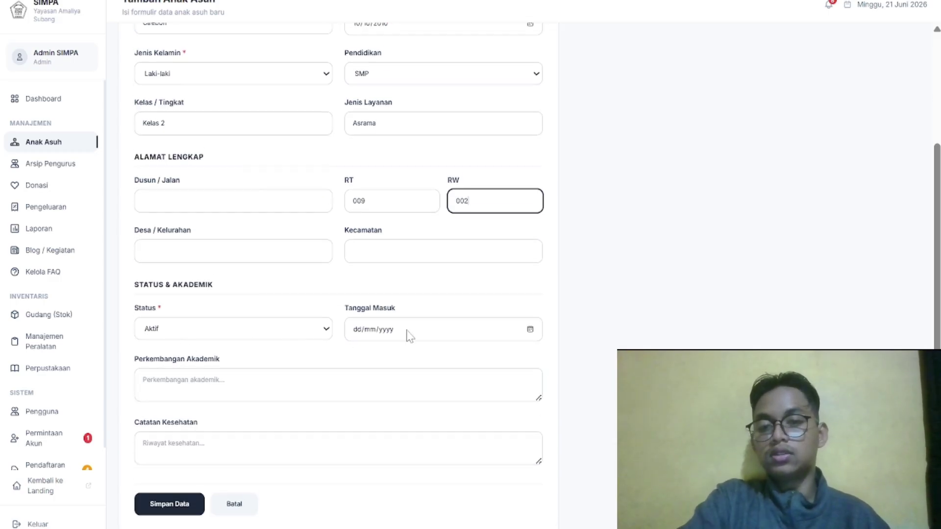
# Set the admission date to 1 June 2026 and save the new child's record
pyautogui.click(532, 337)
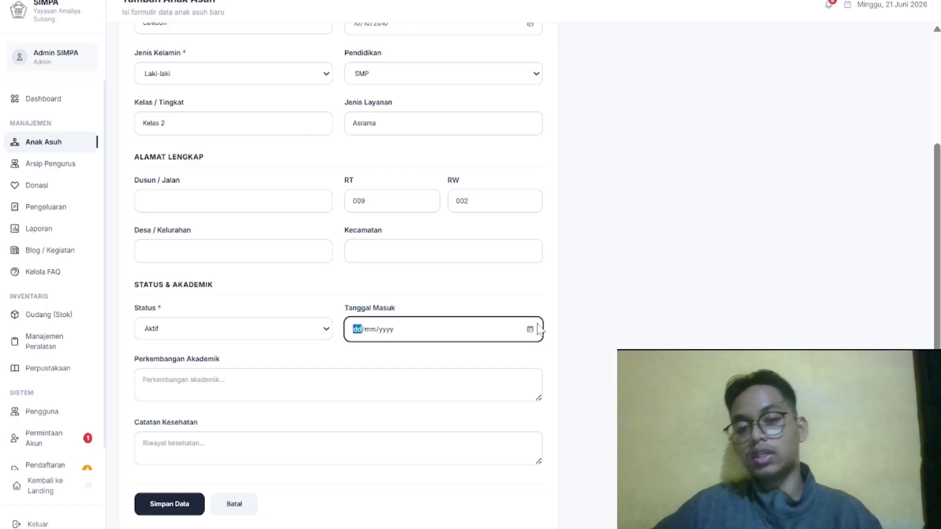
pyautogui.click(530, 330)
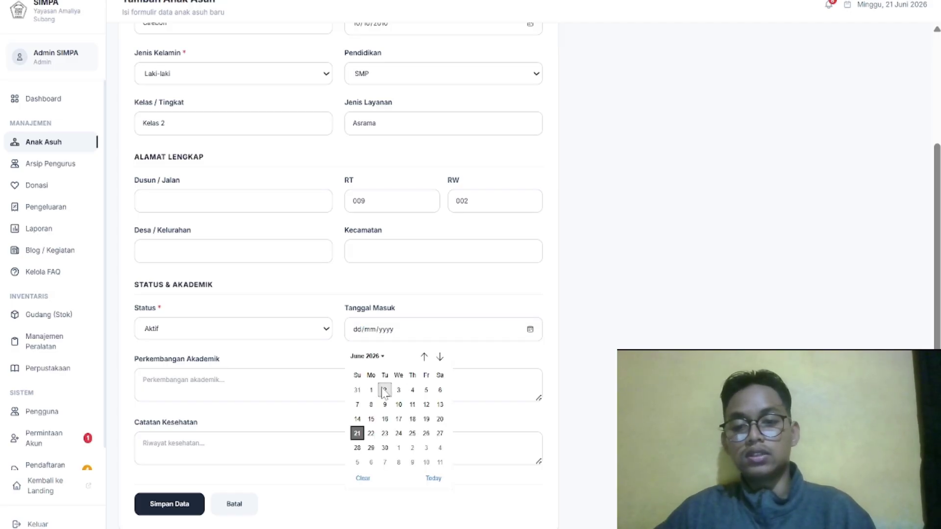
pyautogui.click(371, 390)
pyautogui.click(144, 381)
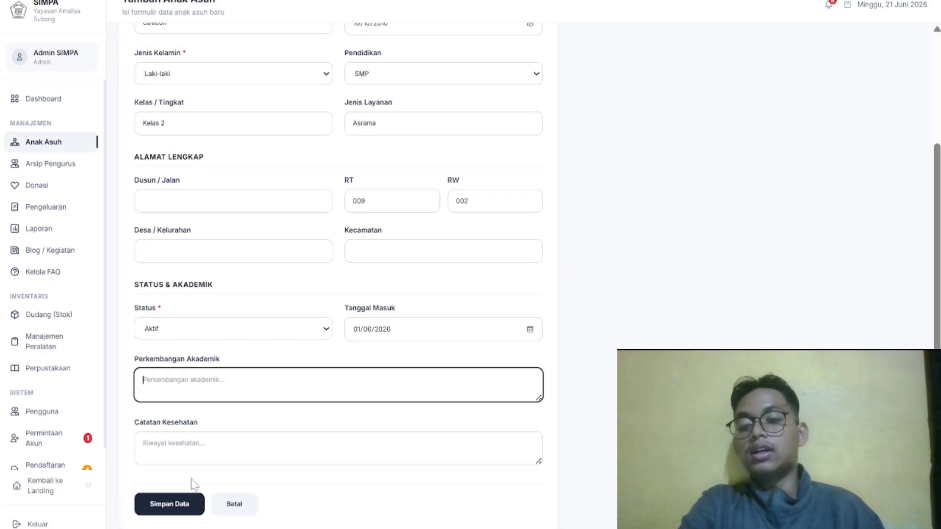
pyautogui.click(185, 504)
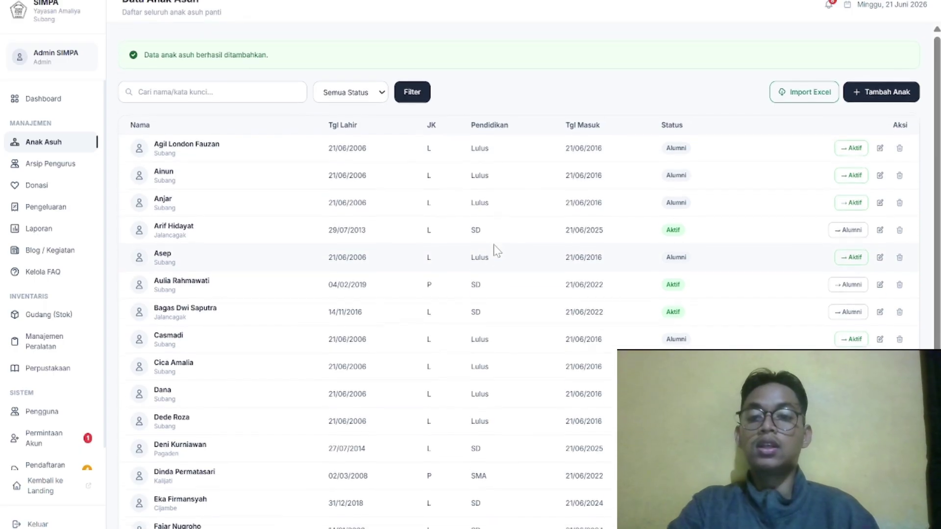
# Search the foster-children list for 'ze' so only the new child's Aktif row shows
pyautogui.click(356, 86)
pyautogui.click(356, 86)
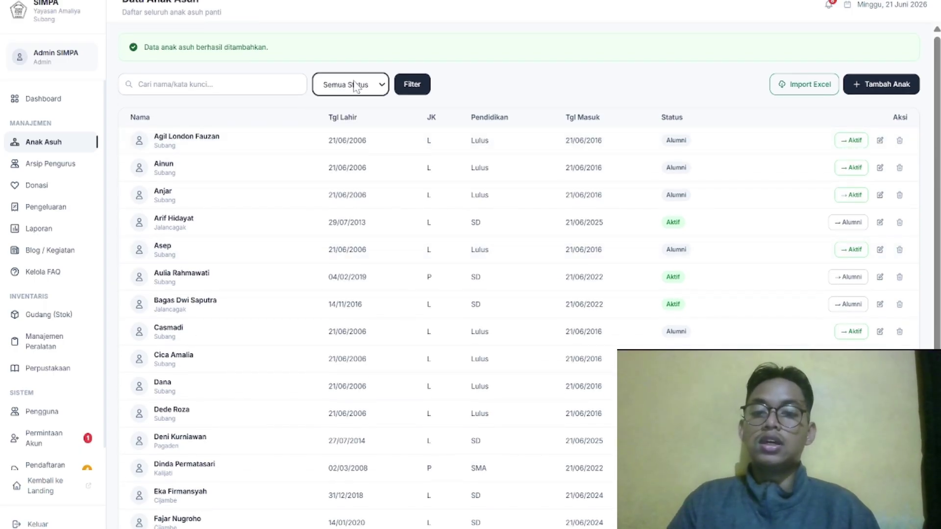
pyautogui.click(147, 84)
pyautogui.write('zeldi')
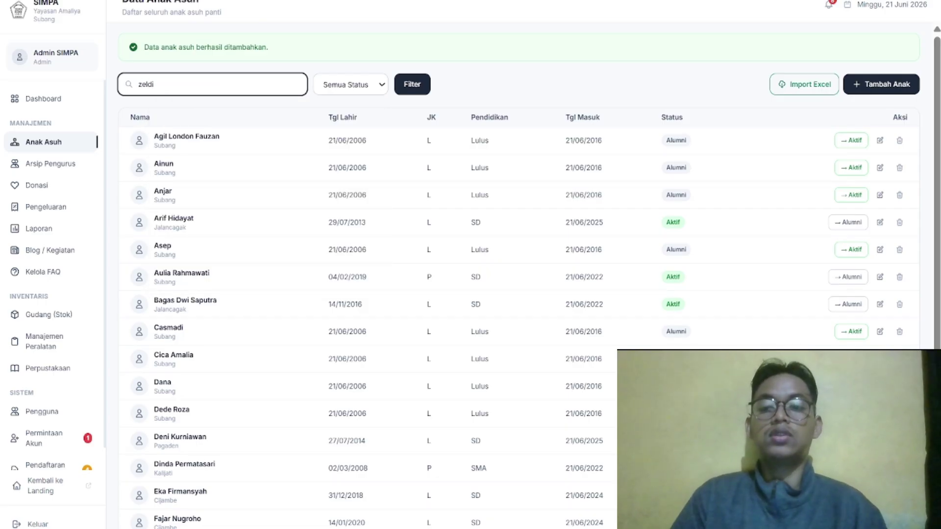
pyautogui.press('Return')
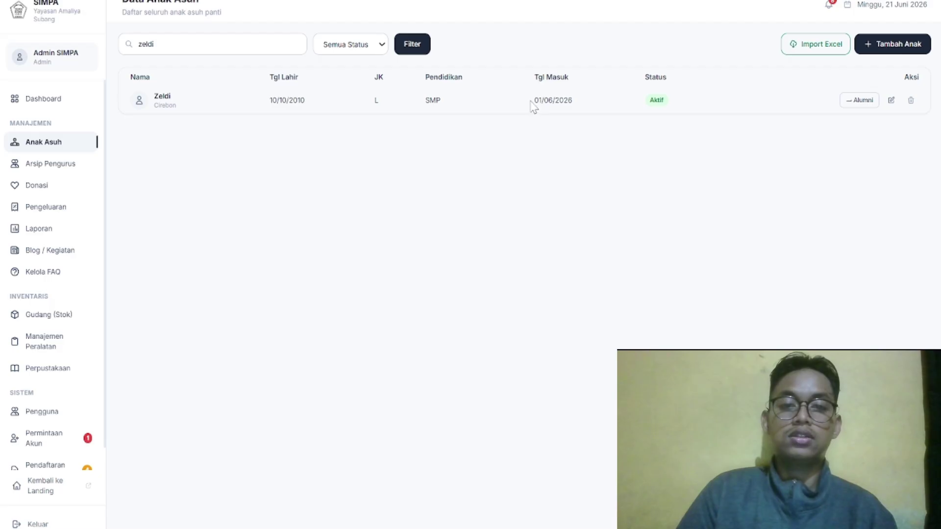
# Check the child's entry date, then clear the search term from the search box
pyautogui.moveTo(535, 101); pyautogui.dragTo(591, 101)
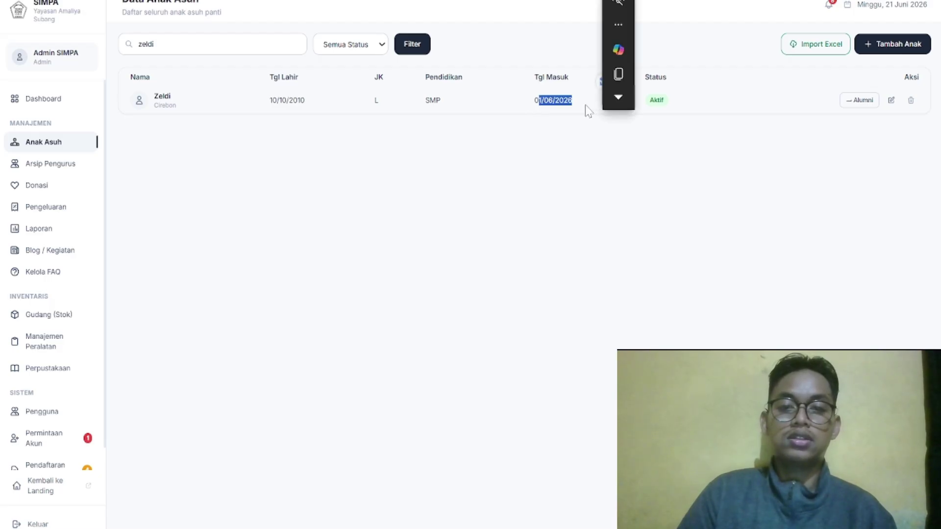
pyautogui.click(505, 141)
pyautogui.doubleClick(146, 44)
pyautogui.rightClick(145, 44)
pyautogui.click(283, 52)
pyautogui.press('BackSpace')
pyautogui.press('BackSpace')
pyautogui.press('BackSpace')
pyautogui.press('BackSpace')
pyautogui.press('BackSpace')
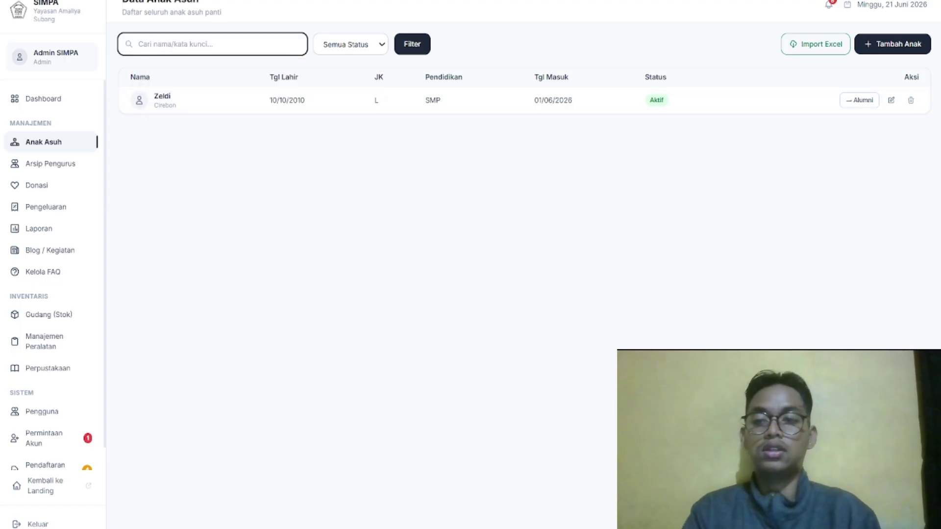
# Filter the foster-children list by Alumni status to show the 28 alumni
pyautogui.click(331, 51)
pyautogui.click(345, 102)
pyautogui.click(412, 49)
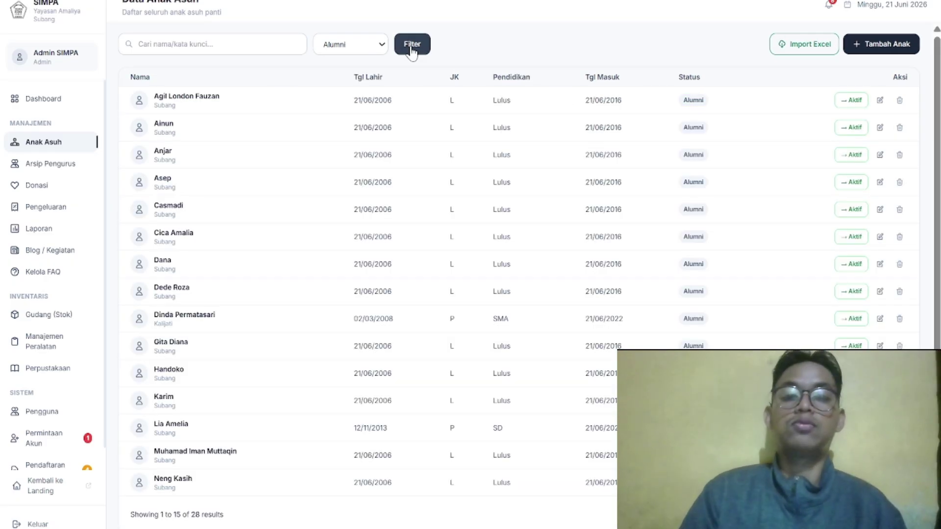
pyautogui.click(343, 46)
pyautogui.click(343, 45)
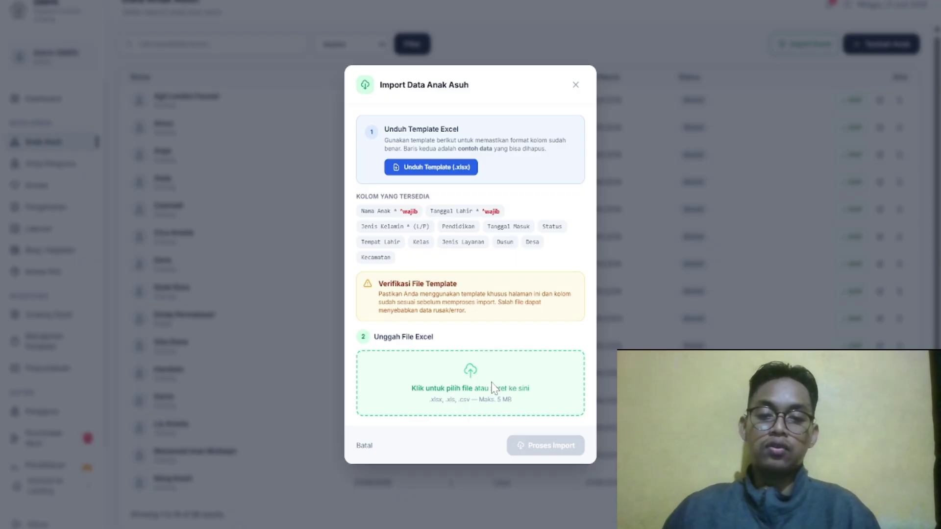
# Browse the upload dialog to the SIMPA project's public > templates folder
pyautogui.click(493, 388)
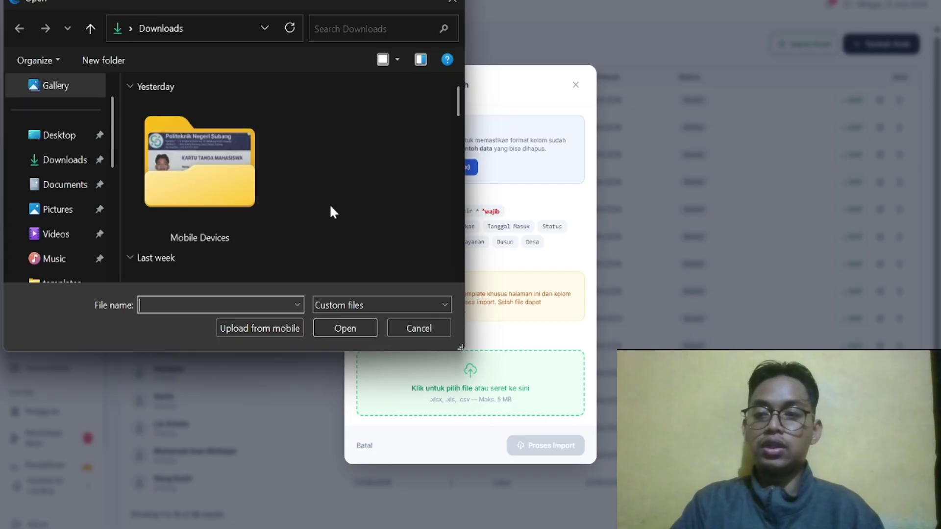
pyautogui.scroll(-4, 62, 185)
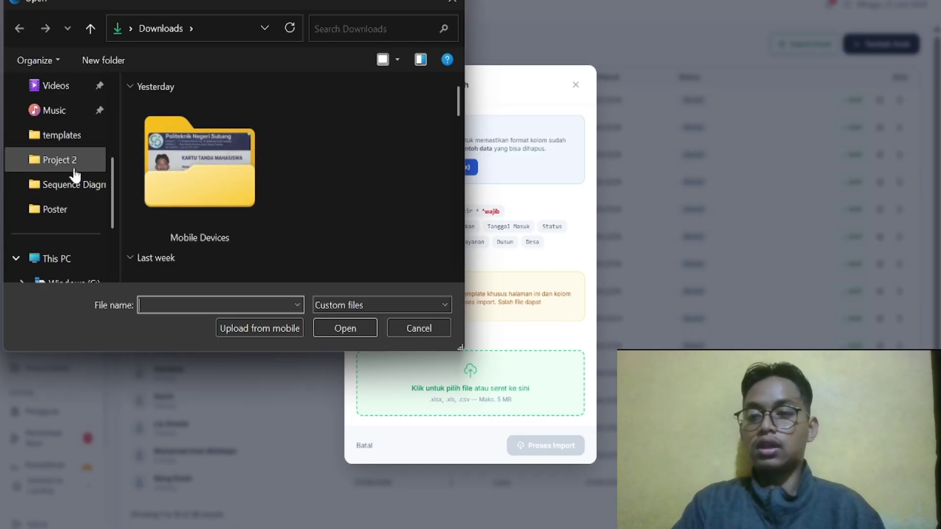
pyautogui.click(75, 160)
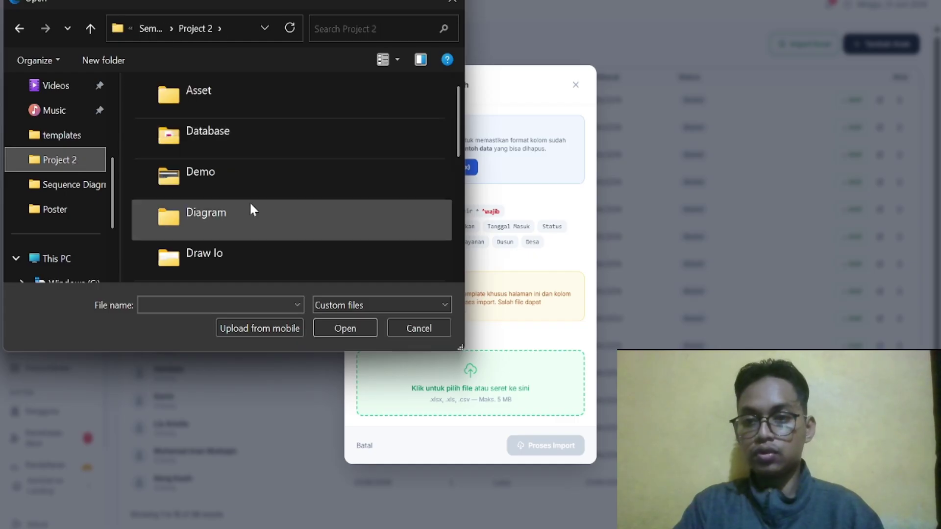
pyautogui.scroll(-5, 250, 210)
pyautogui.moveTo(250, 209)
pyautogui.mouseDown()
pyautogui.moveTo(254, 113)
pyautogui.moveTo(239, 214)
pyautogui.mouseUp()
pyautogui.doubleClick(239, 214)
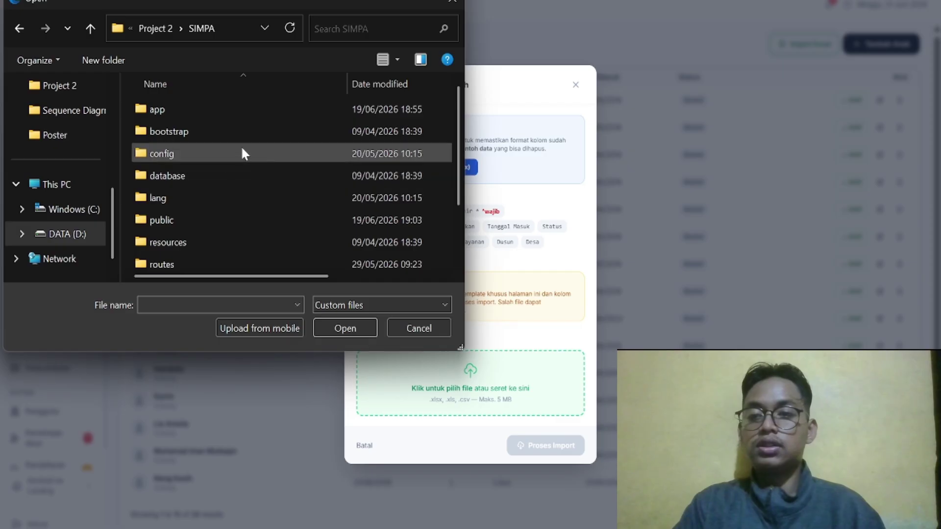
pyautogui.doubleClick(231, 220)
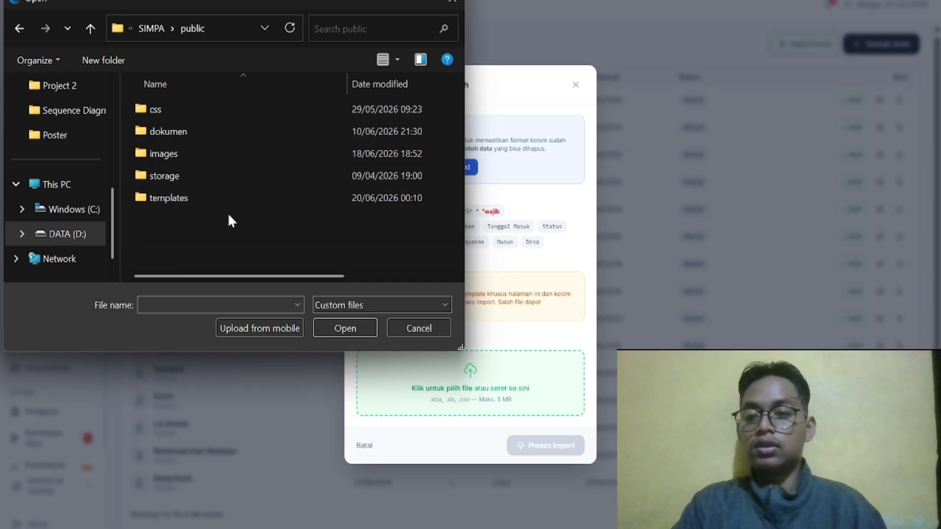
pyautogui.doubleClick(210, 195)
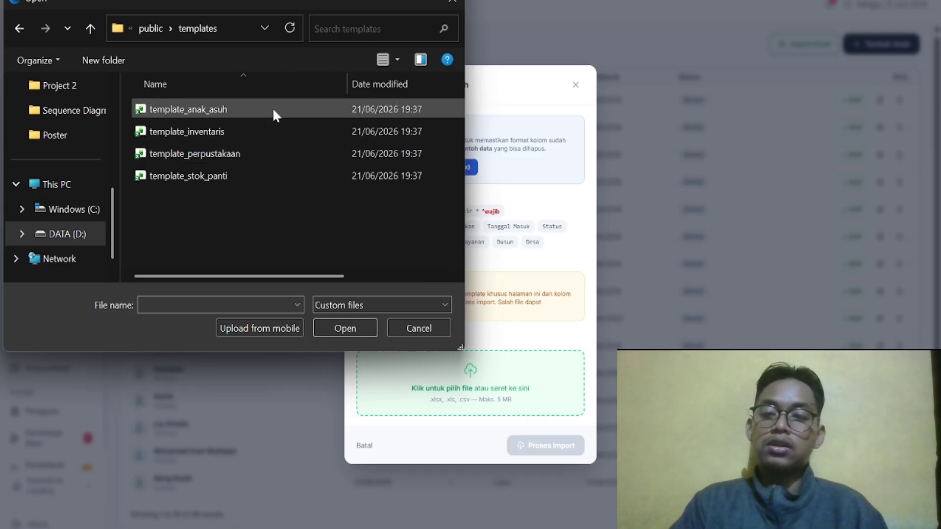
# Select template_anak_asuh.xlsx and confirm Proses Import to add the foster child
pyautogui.doubleClick(308, 104)
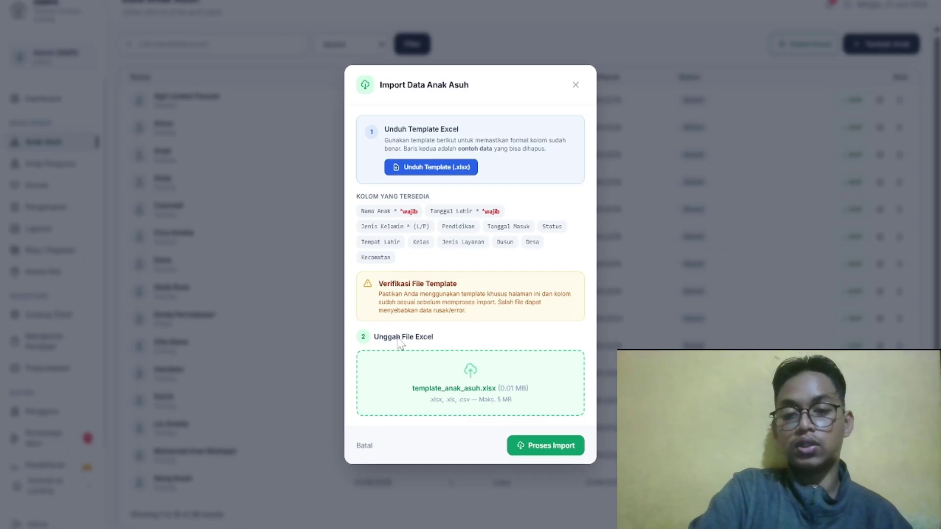
pyautogui.click(545, 449)
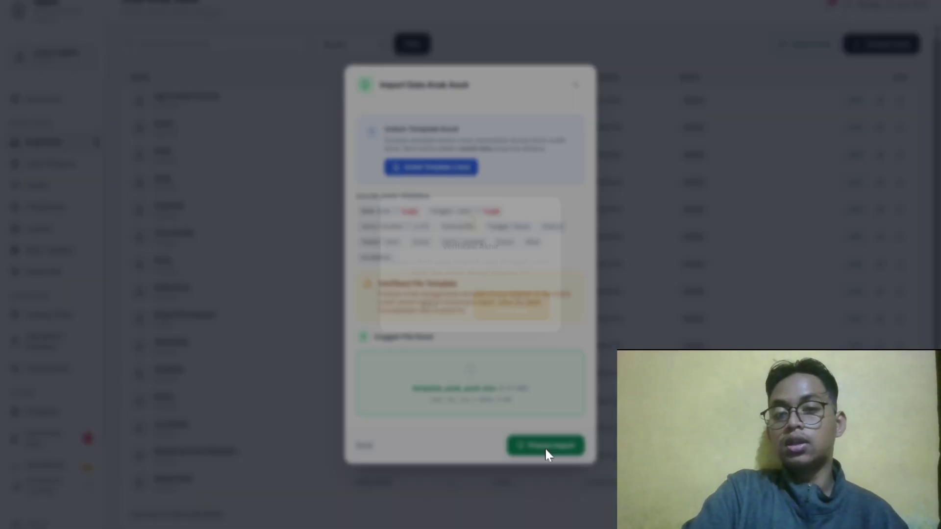
pyautogui.click(534, 308)
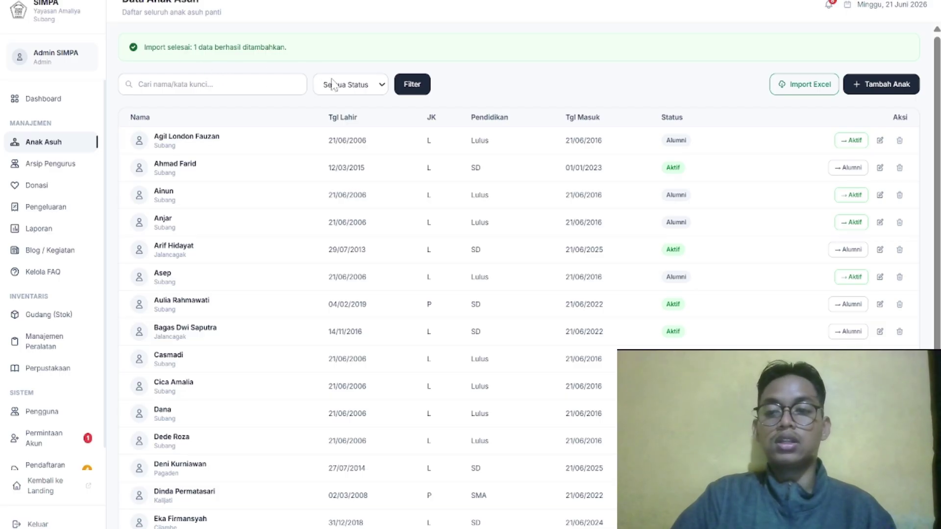
# Visit the Arsip Pengurus archive, then move on to donation management
pyautogui.click(51, 163)
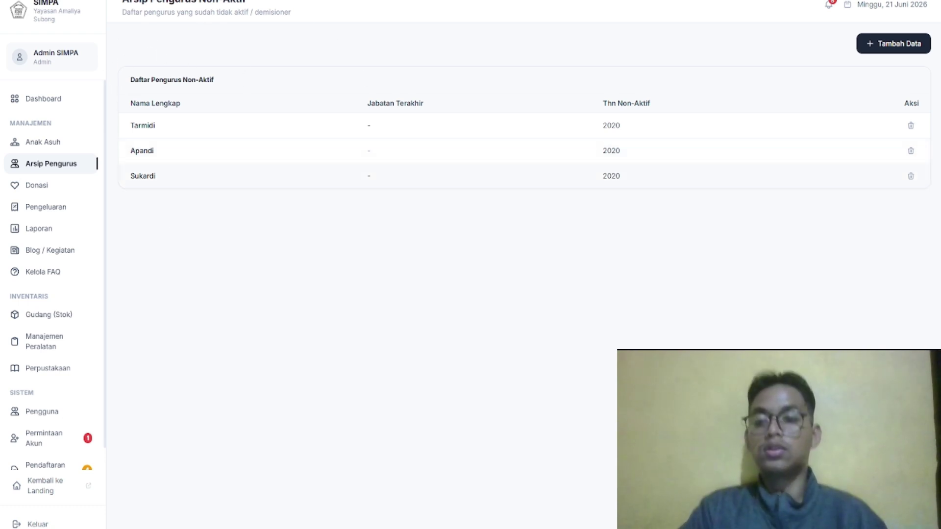
pyautogui.click(47, 194)
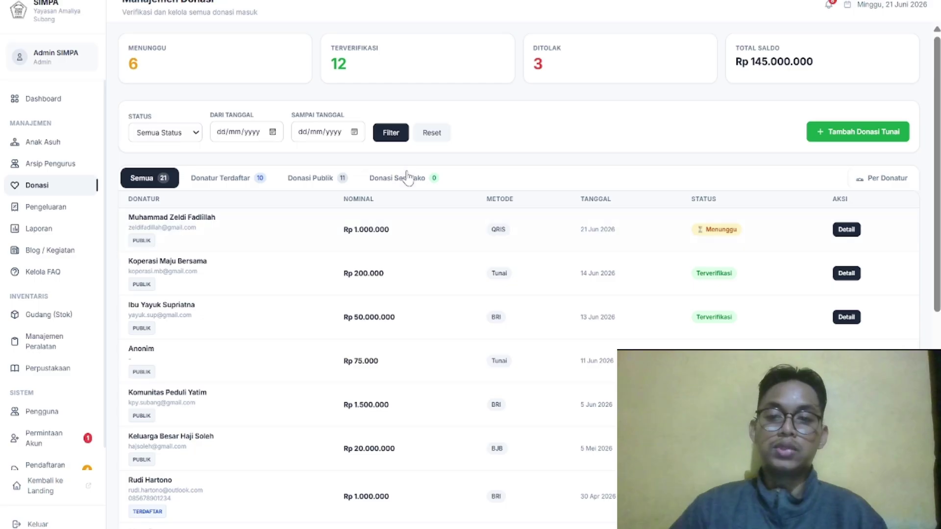
# Set the donation Status filter to Menunggu
pyautogui.click(180, 137)
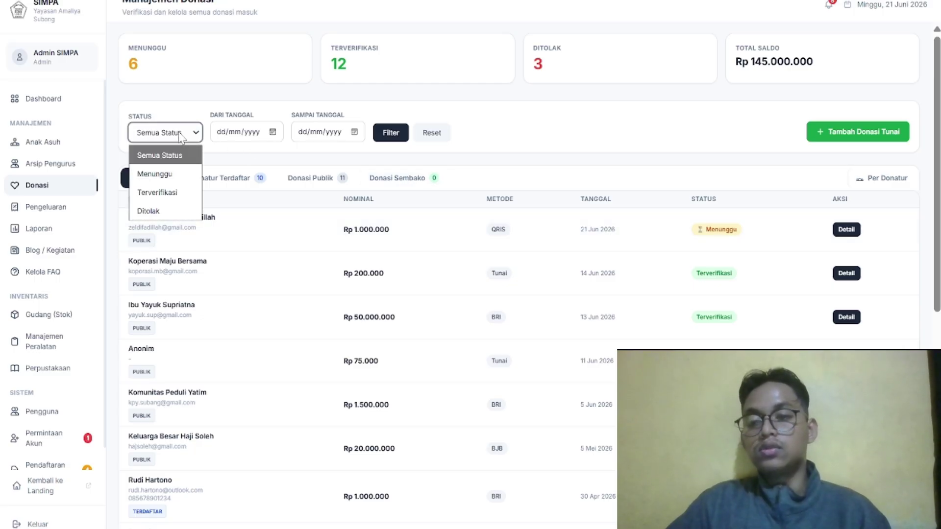
pyautogui.click(174, 173)
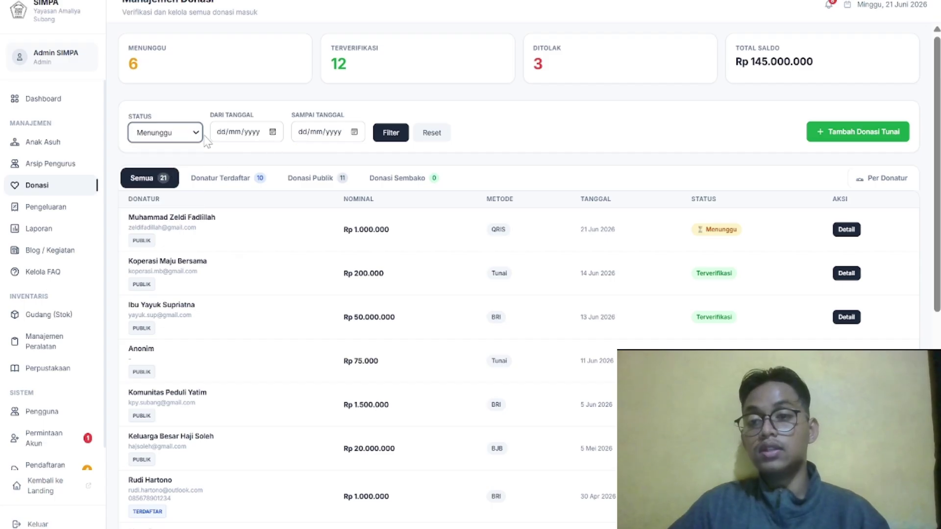
pyautogui.click(188, 136)
pyautogui.click(189, 137)
# Open the Dari Tanggal calendar and close it without picking a date
pyautogui.click(274, 138)
pyautogui.click(273, 134)
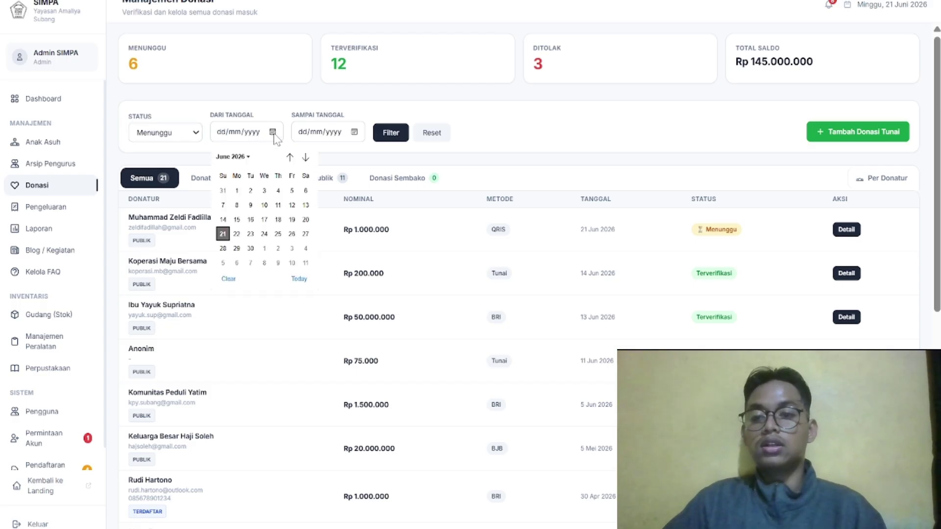
pyautogui.click(273, 132)
pyautogui.click(273, 132)
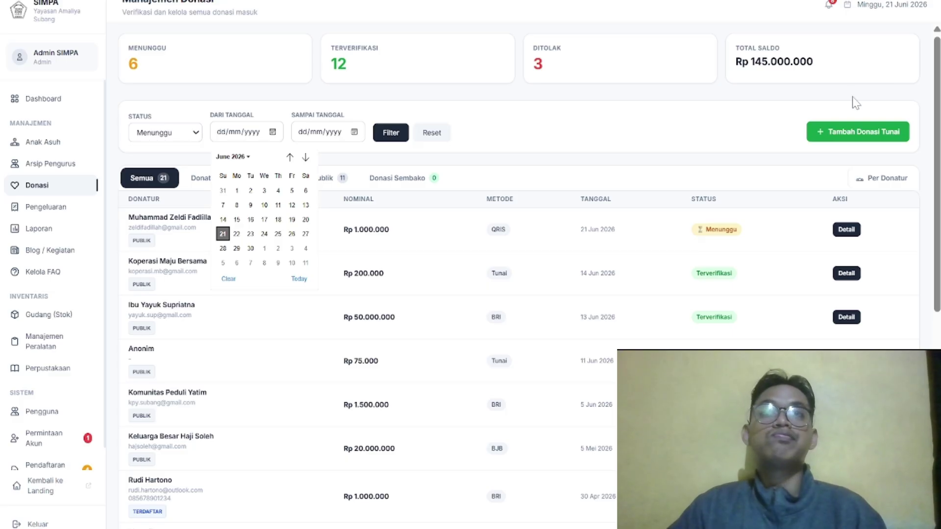
pyautogui.click(848, 139)
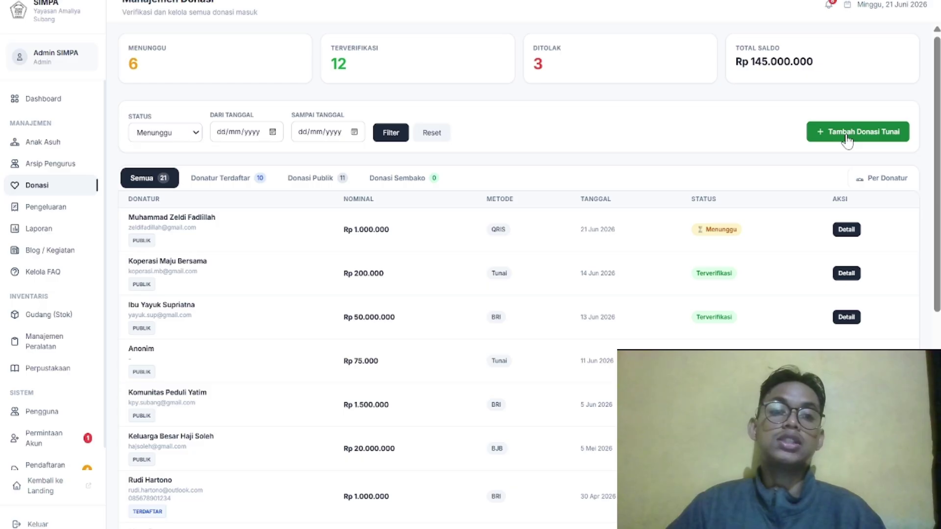
# Start a manual Donasi Sembako donation and enter the donor's name
pyautogui.click(848, 138)
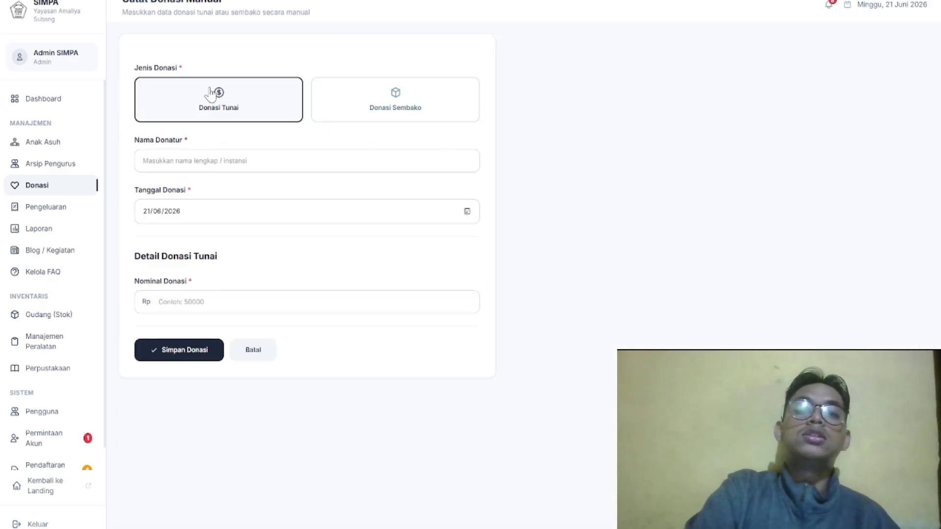
pyautogui.click(182, 161)
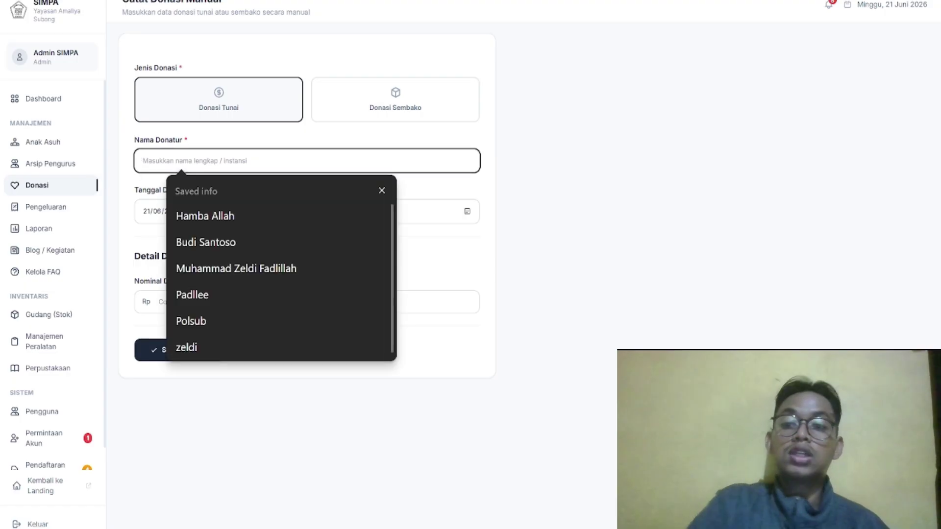
pyautogui.write('Ma')
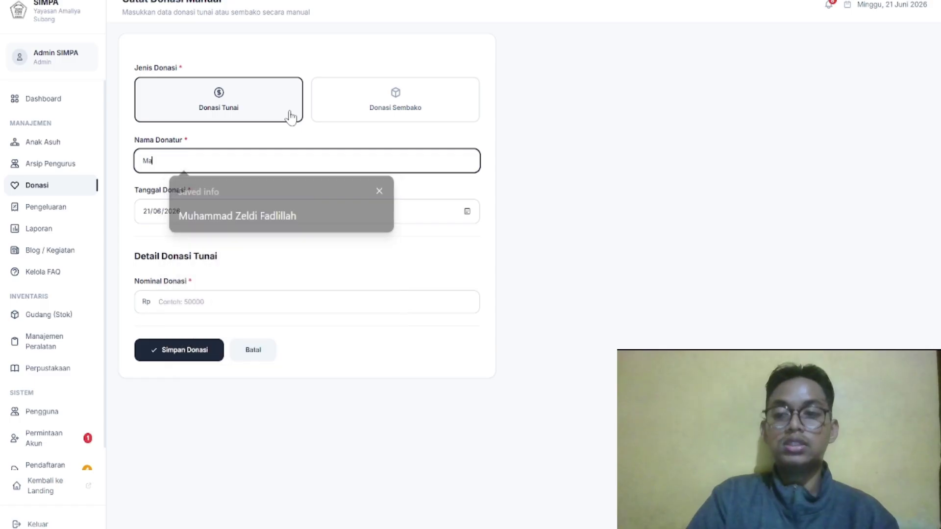
pyautogui.press('BackSpace')
pyautogui.press('BackSpace')
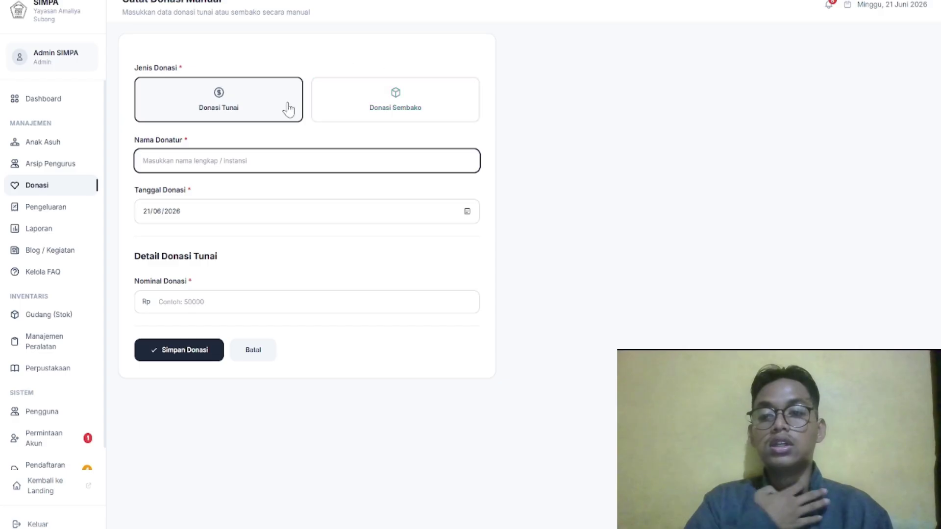
pyautogui.click(387, 102)
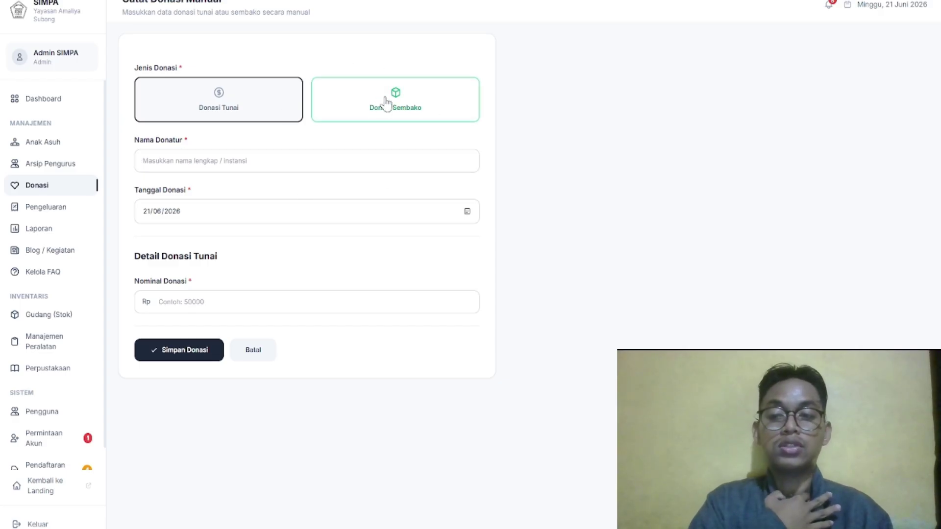
pyautogui.click(278, 169)
pyautogui.write('Zeldi')
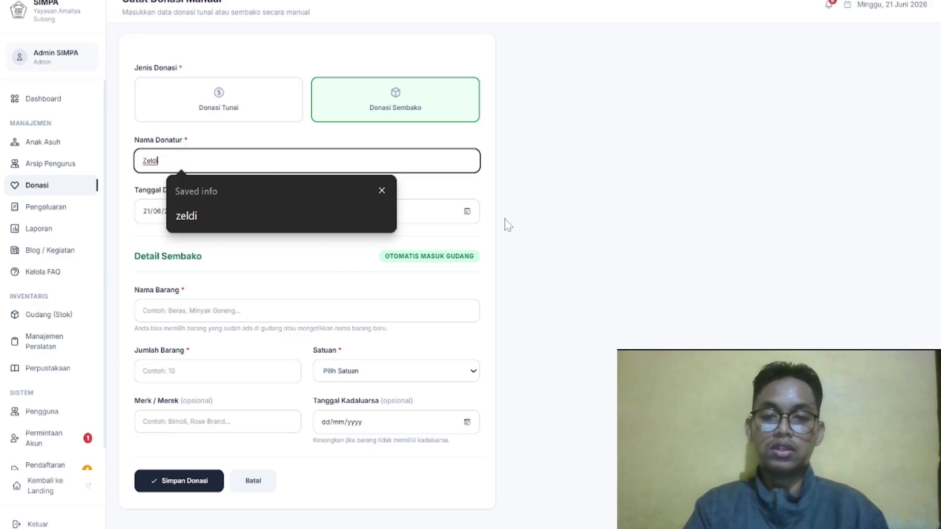
pyautogui.click(450, 208)
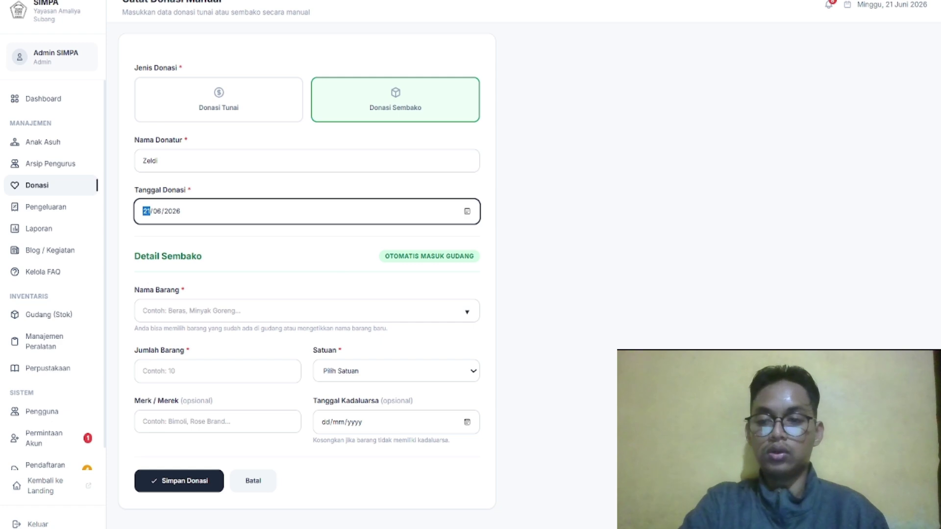
# Set the donated item to Galon Air, quantity 11, unit Liter
pyautogui.click(181, 311)
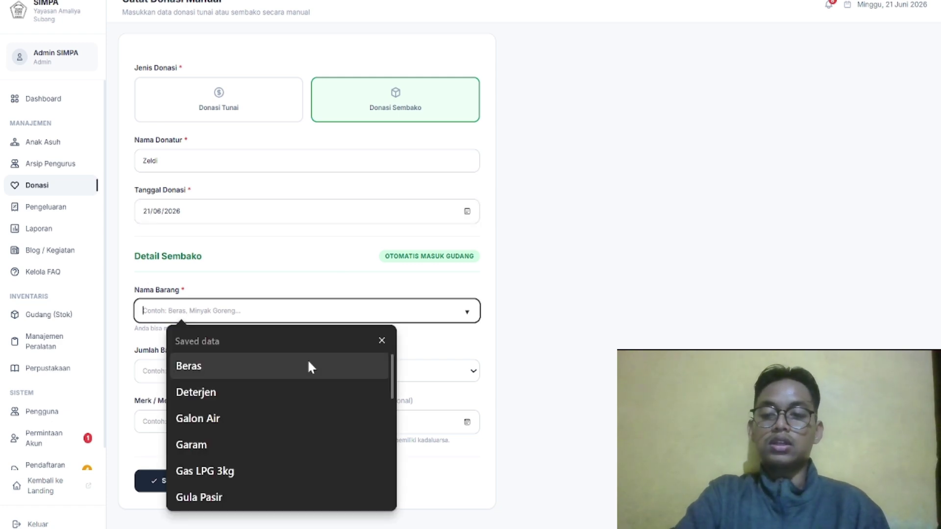
pyautogui.click(291, 418)
pyautogui.click(216, 372)
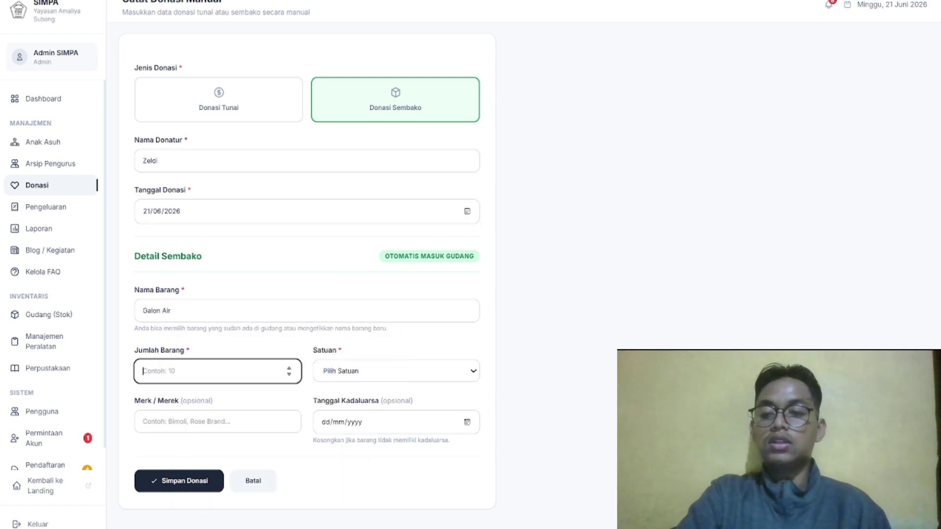
pyautogui.write('11')
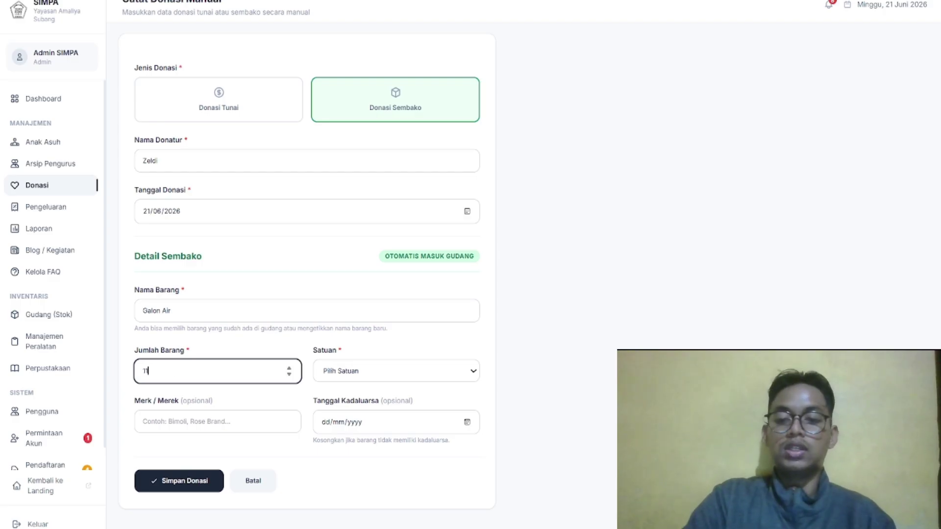
pyautogui.click(357, 378)
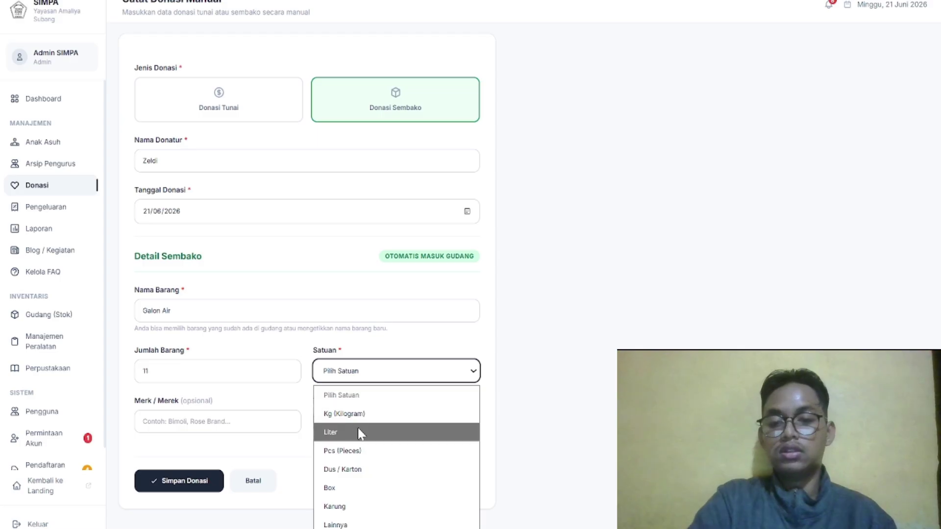
pyautogui.click(361, 434)
pyautogui.scroll(-1, 345, 385)
pyautogui.scroll(1, 392, 402)
# Set expiry to today (21/06/2026) and brand Aqua, then save the donation
pyautogui.click(475, 427)
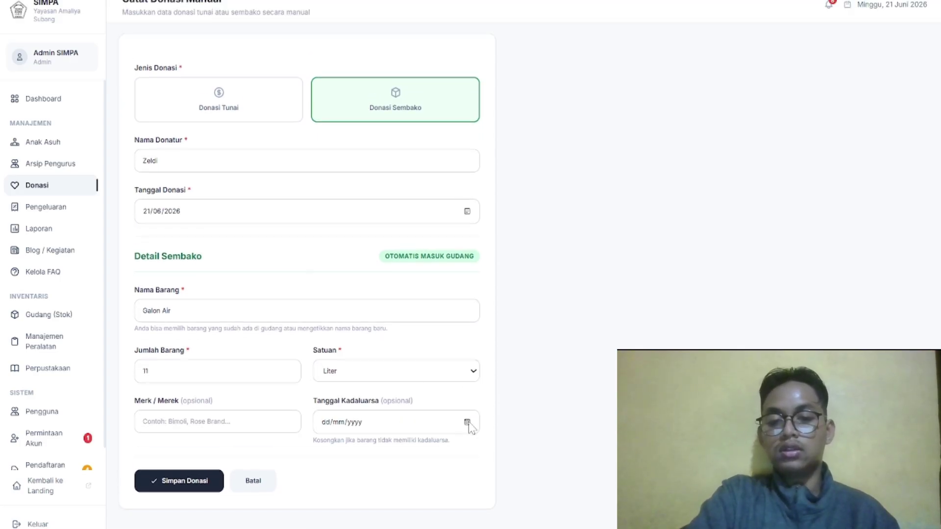
pyautogui.click(469, 424)
pyautogui.click(402, 396)
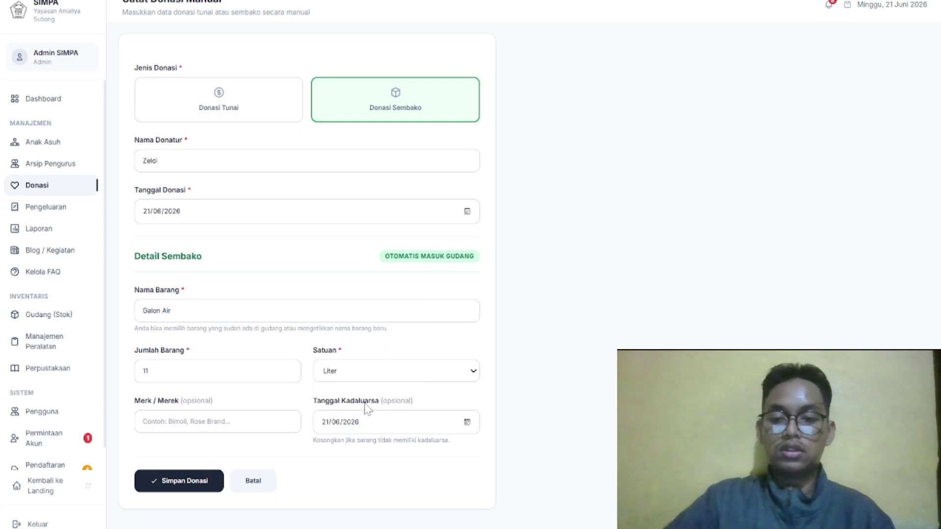
pyautogui.click(266, 424)
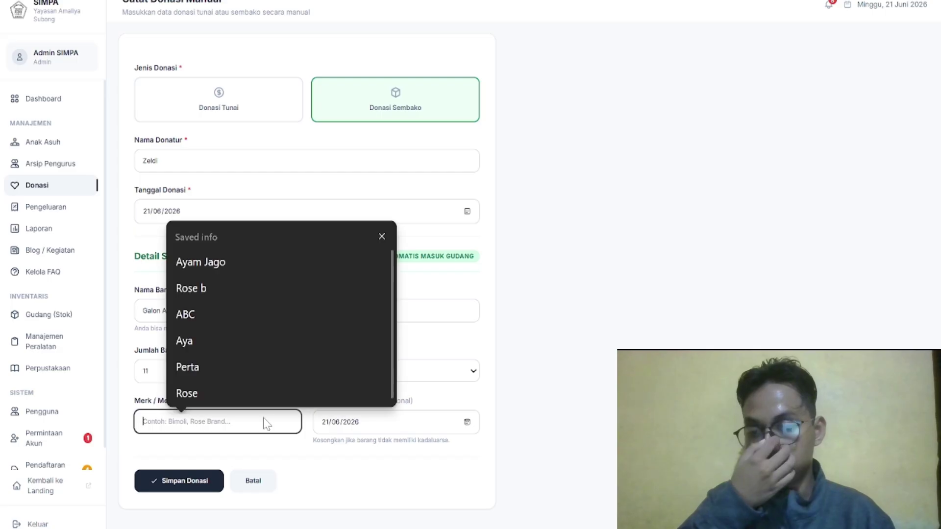
pyautogui.write('Aqua')
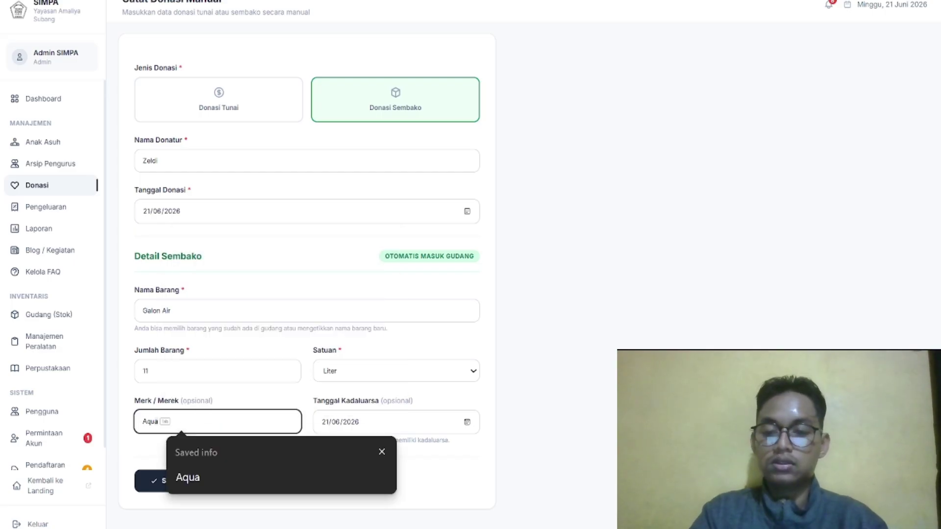
pyautogui.scroll(1, 391, 109)
pyautogui.scroll(-1, 390, 110)
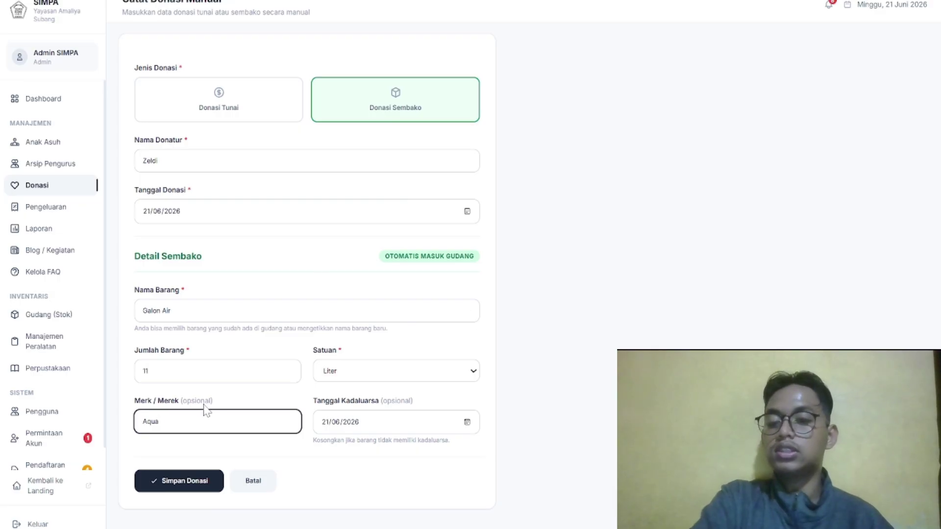
pyautogui.click(191, 479)
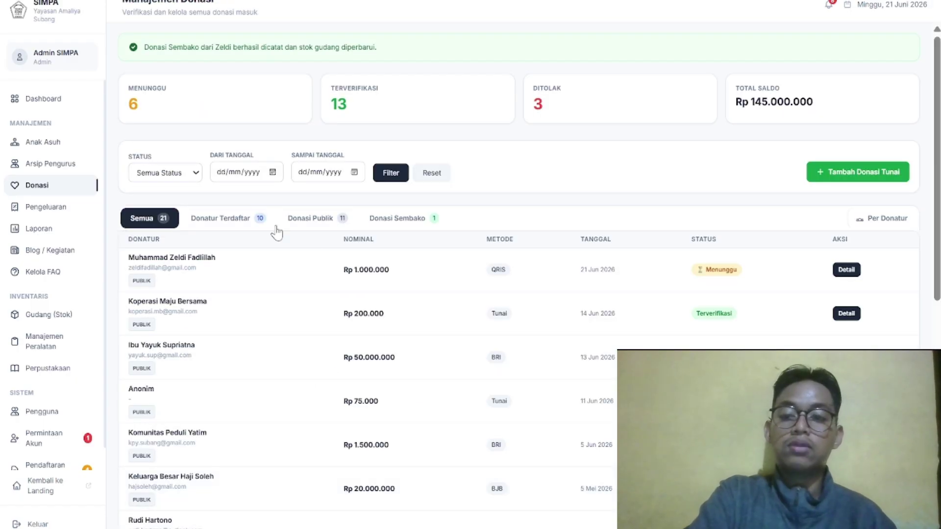
# Confirm the Galon Air donation under Donasi Sembako and in warehouse stock, then return to Donasi
pyautogui.scroll(-3, 379, 243)
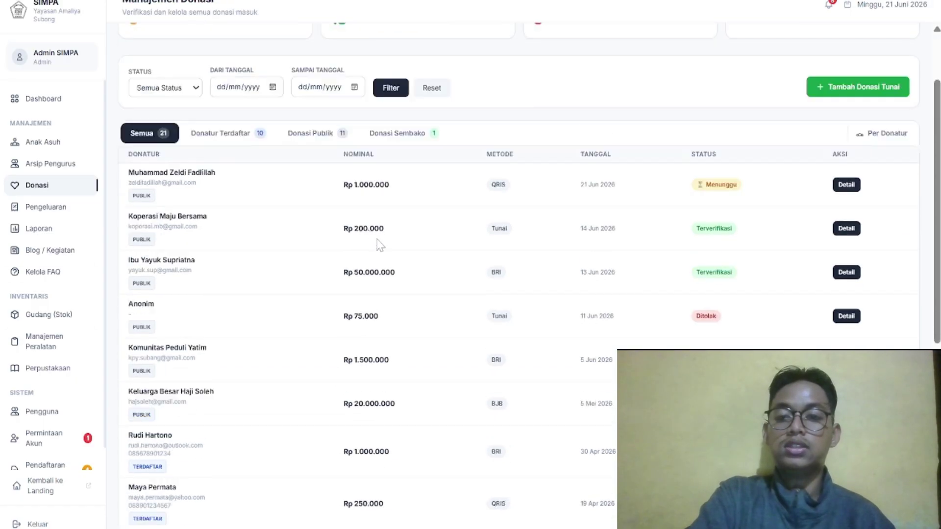
pyautogui.scroll(3, 383, 216)
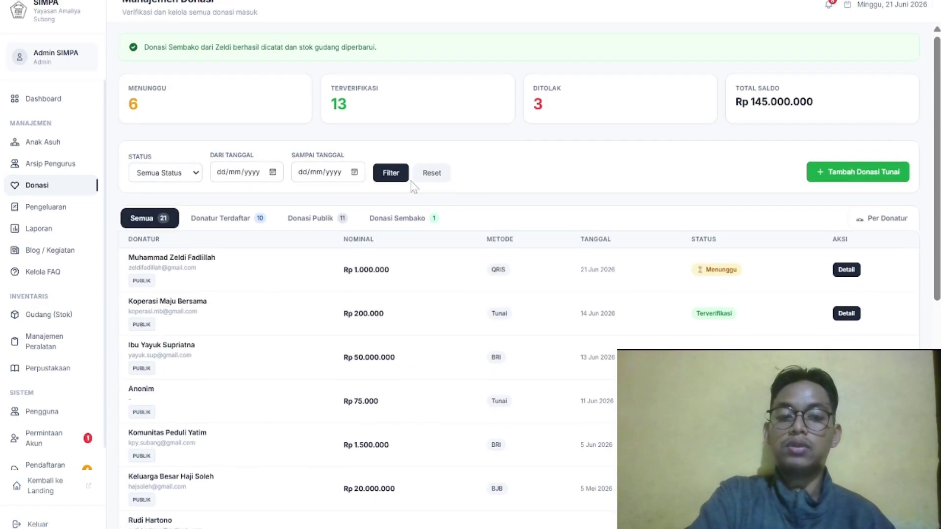
pyautogui.click(403, 219)
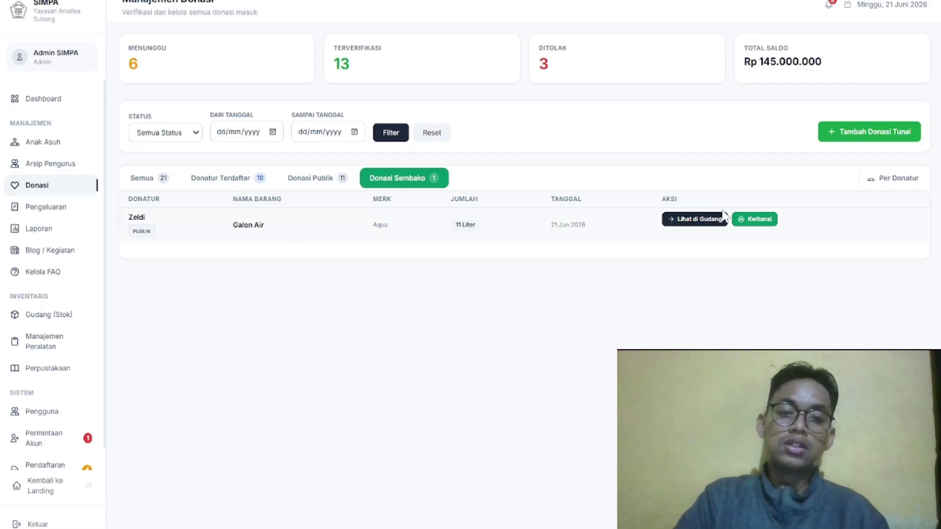
pyautogui.click(709, 221)
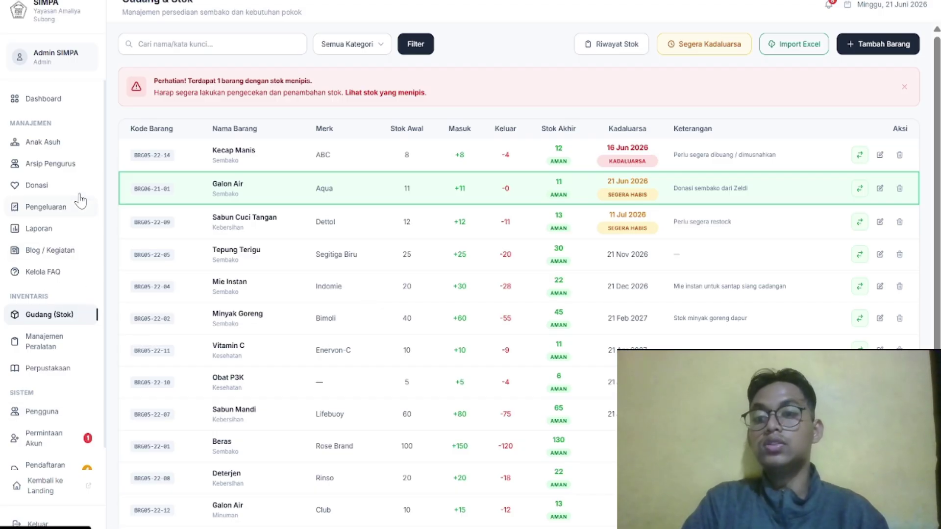
pyautogui.click(74, 189)
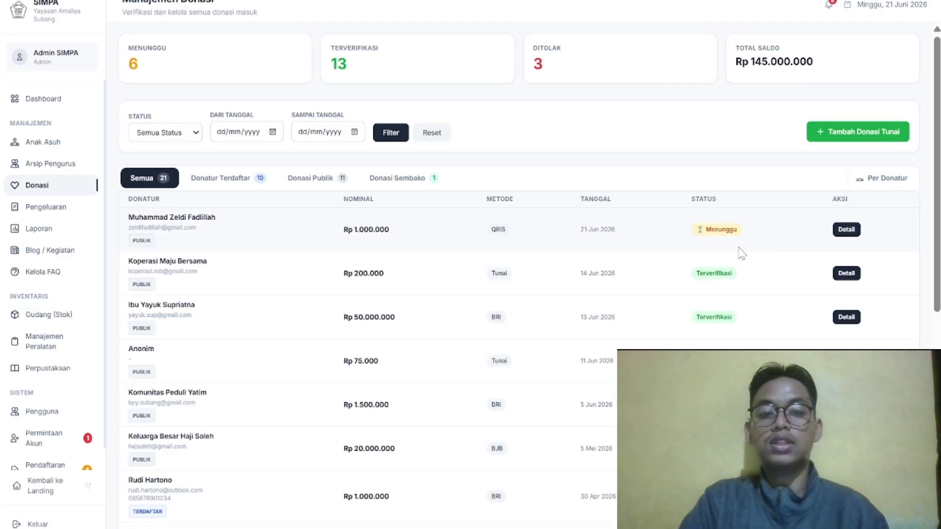
pyautogui.click(406, 178)
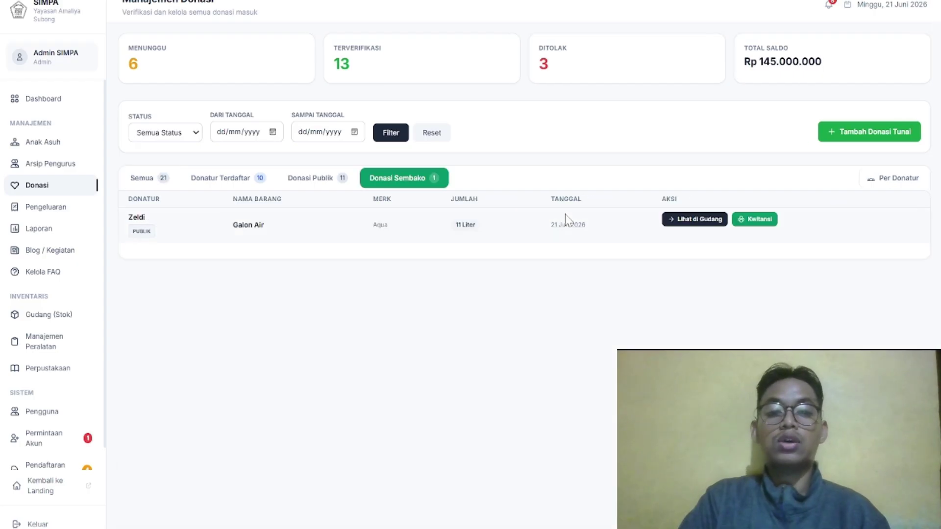
pyautogui.click(765, 223)
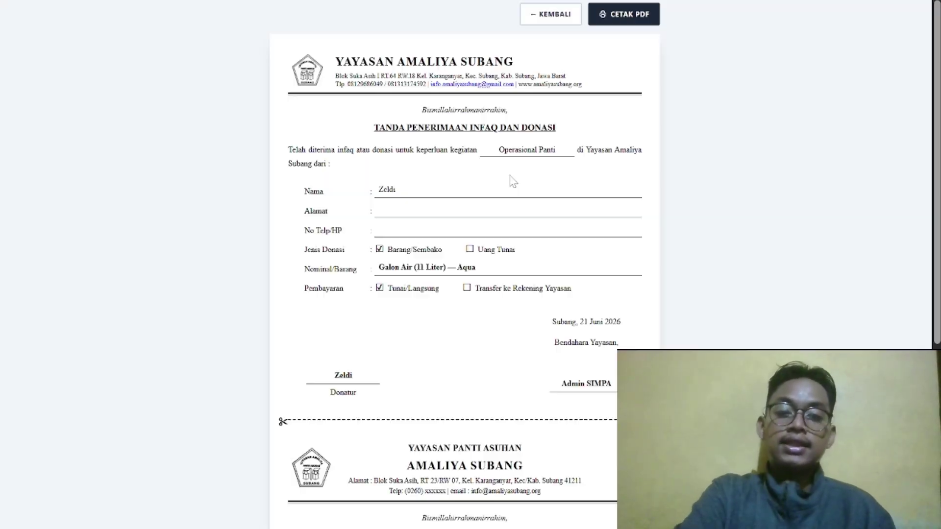
pyautogui.scroll(-5, 559, 65)
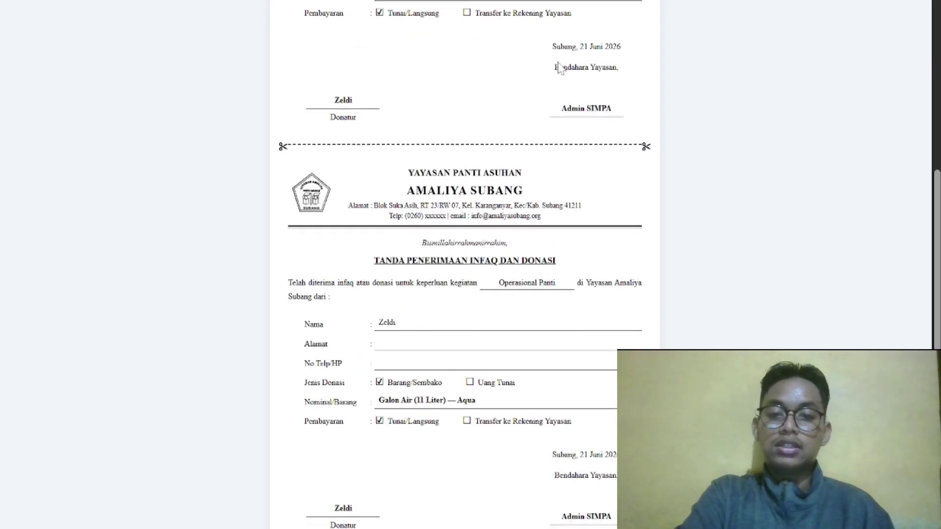
pyautogui.scroll(5, 558, 67)
pyautogui.scroll(2, 559, 67)
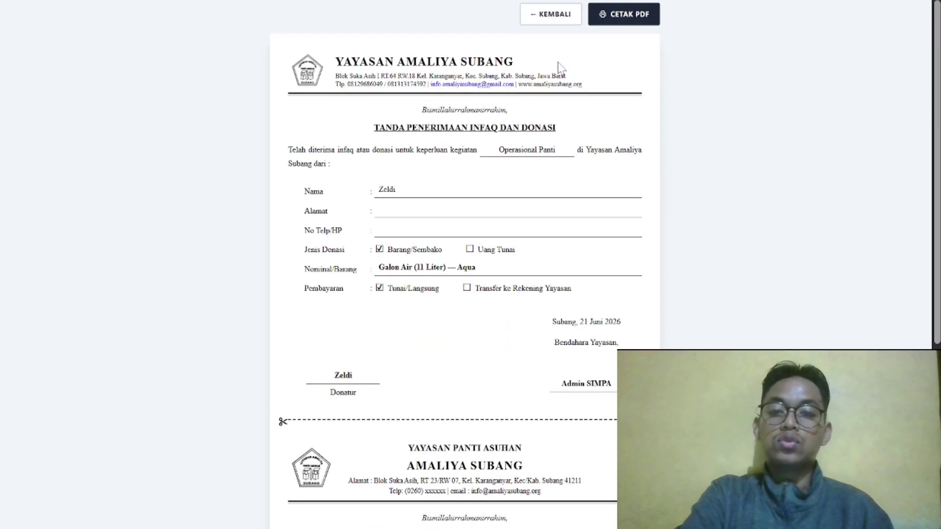
pyautogui.scroll(-6, 559, 68)
pyautogui.scroll(4, 561, 68)
pyautogui.scroll(1, 561, 69)
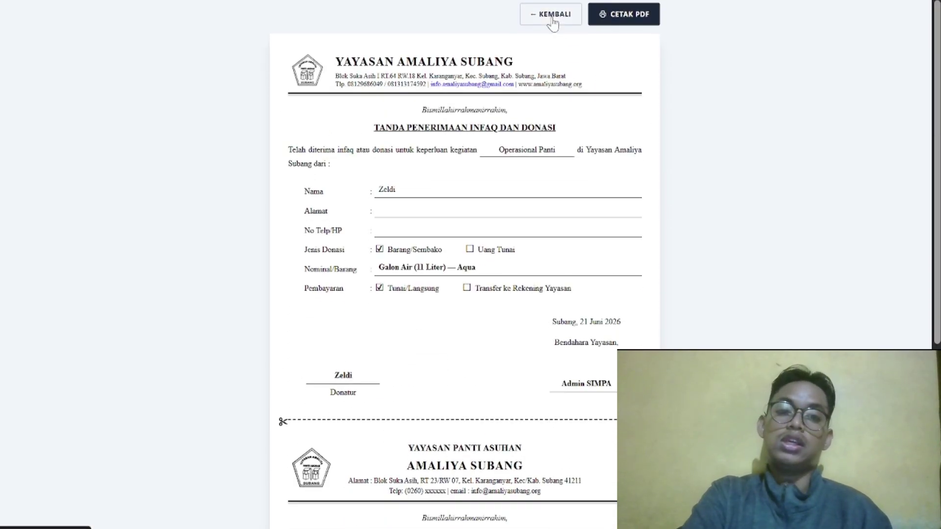
pyautogui.click(553, 16)
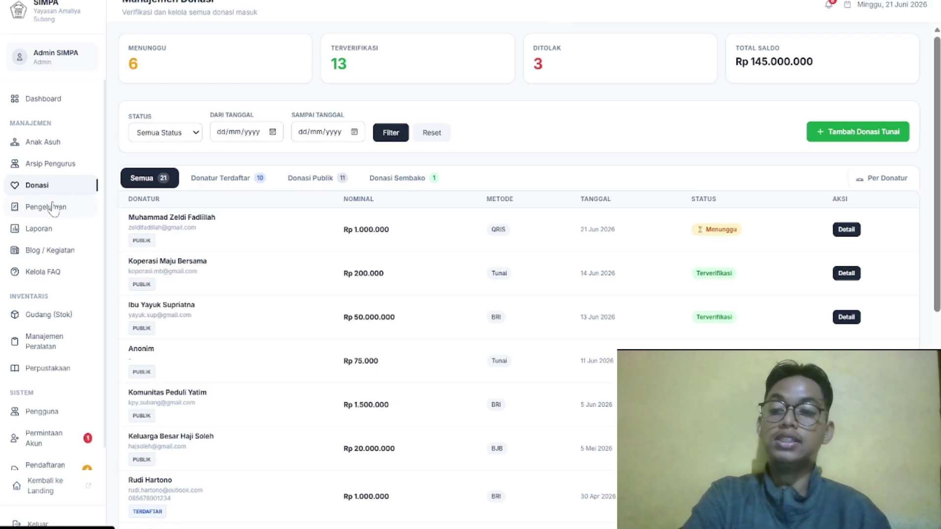
# Go to Pengeluaran and look over the month and year filters without changing them
pyautogui.click(84, 202)
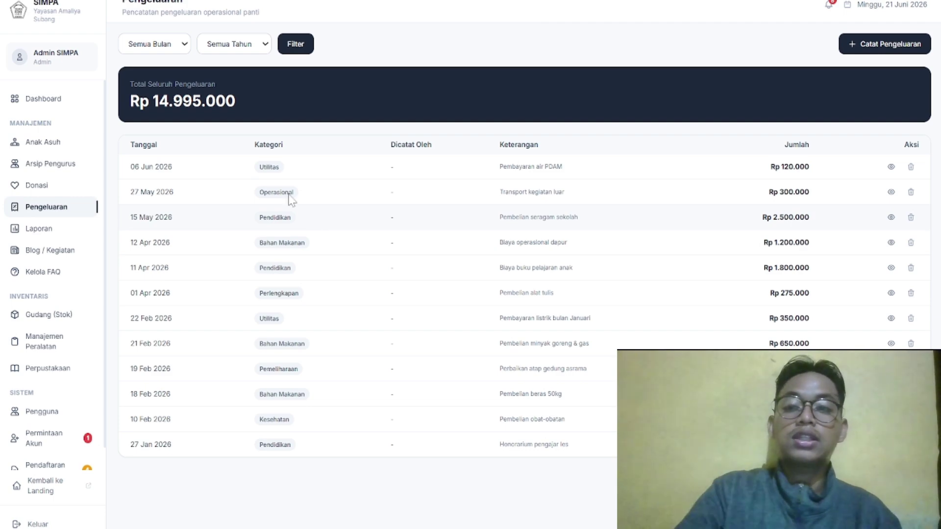
pyautogui.click(181, 50)
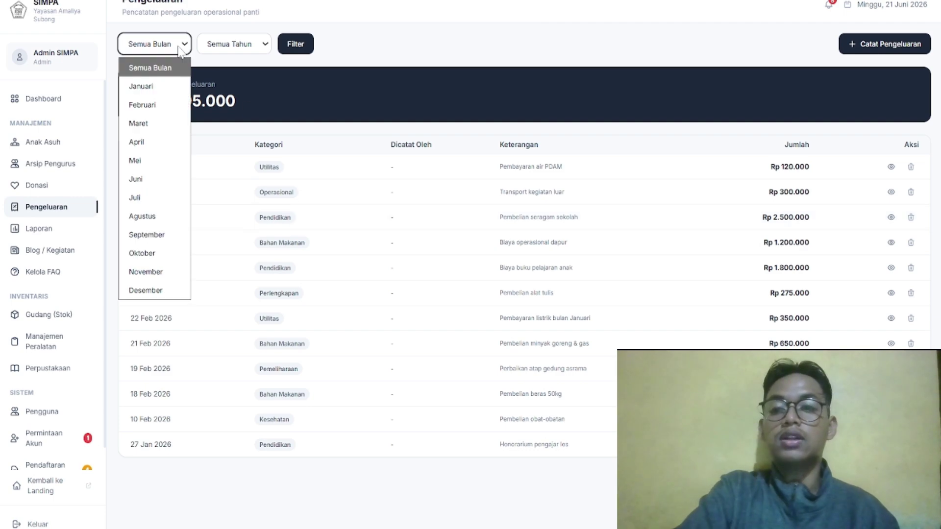
pyautogui.click(212, 47)
pyautogui.click(212, 47)
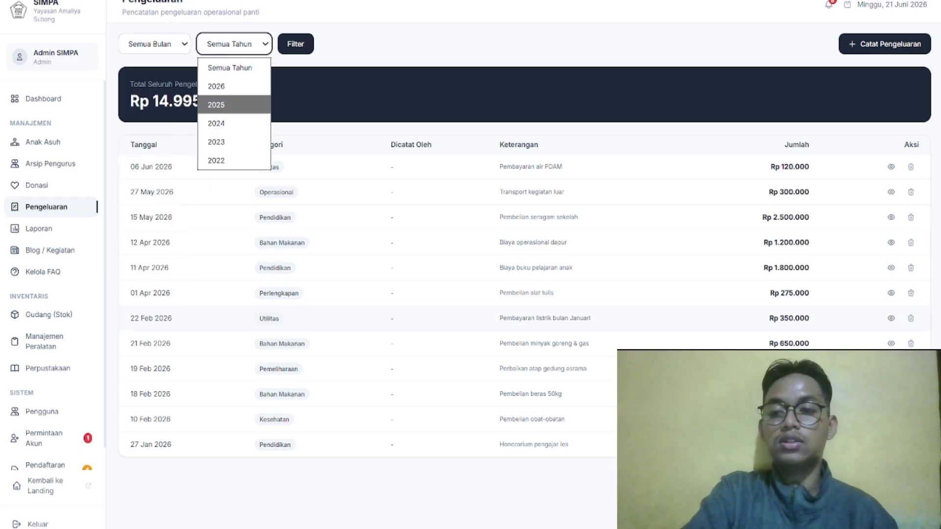
pyautogui.click(218, 184)
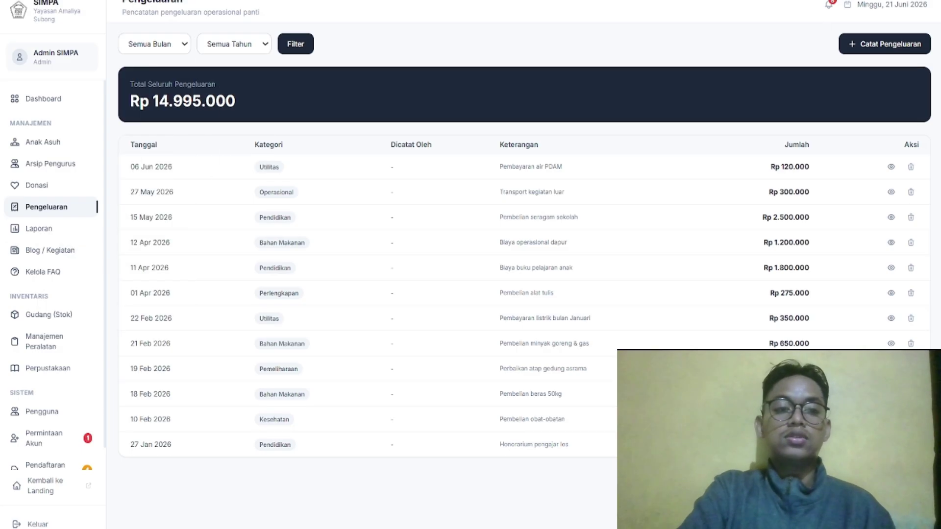
# Browse the expense categories in Catat Pengeluaran, then cancel without recording anything
pyautogui.click(893, 46)
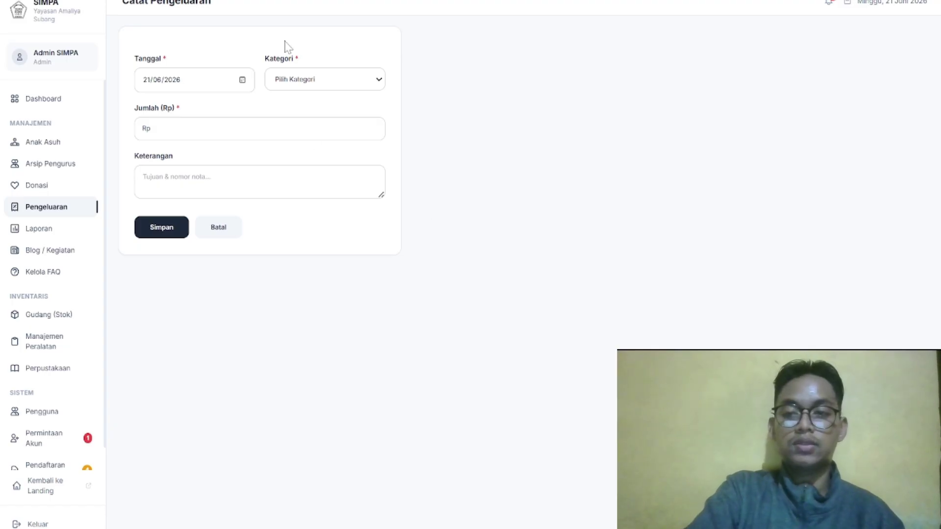
pyautogui.click(298, 85)
pyautogui.press('Down')
pyautogui.press('Down')
pyautogui.press('Down')
pyautogui.press('Escape')
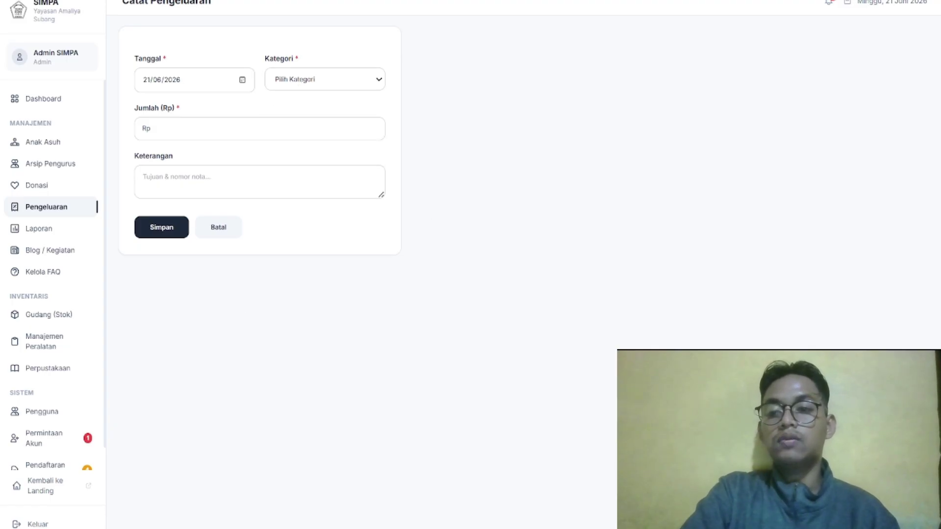
pyautogui.click(214, 244)
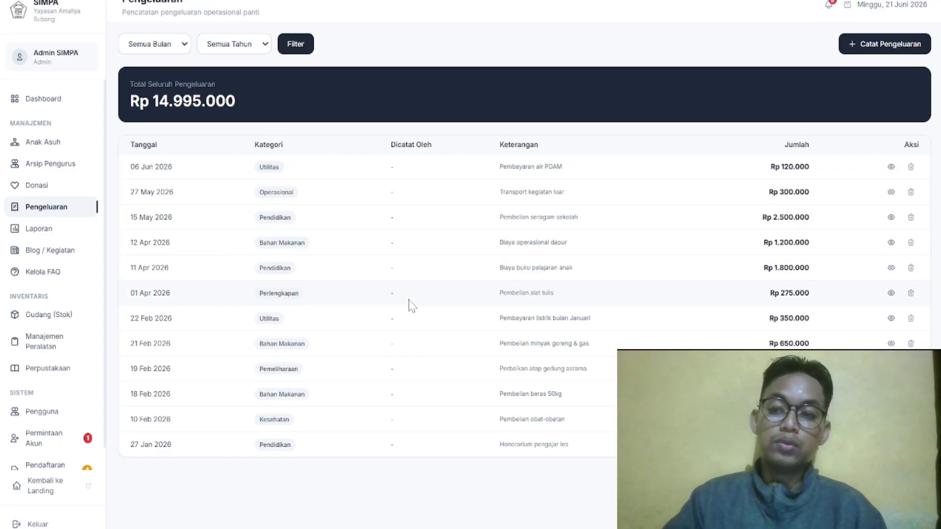
pyautogui.click(60, 239)
pyautogui.scroll(-2, 370, 227)
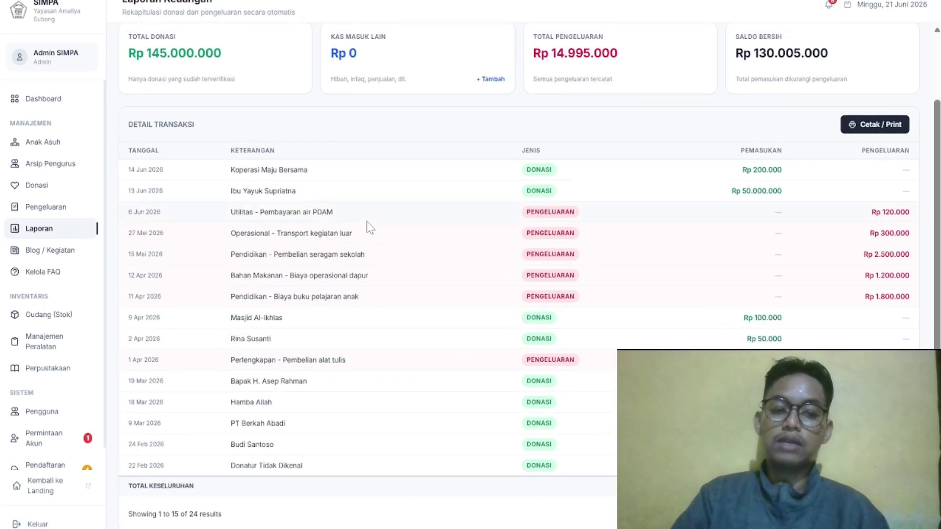
pyautogui.scroll(2, 370, 227)
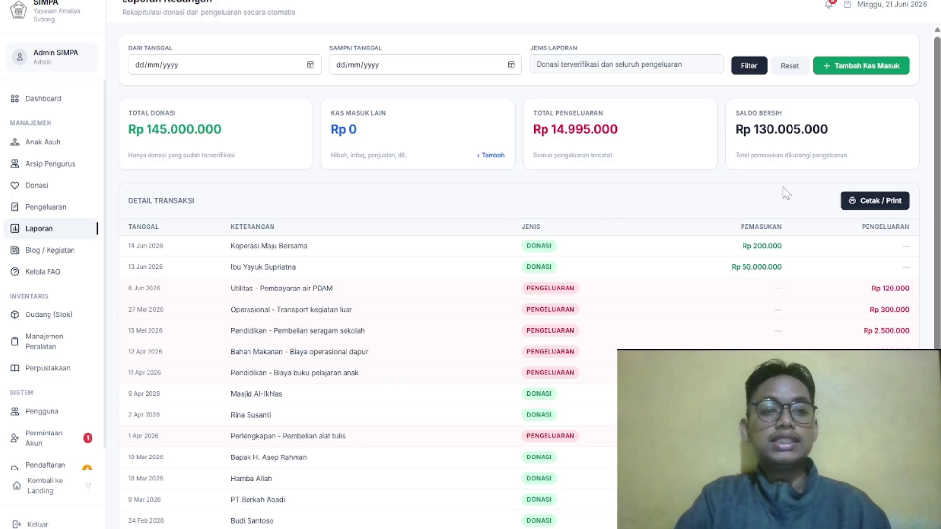
pyautogui.scroll(-2, 784, 192)
pyautogui.scroll(2, 786, 192)
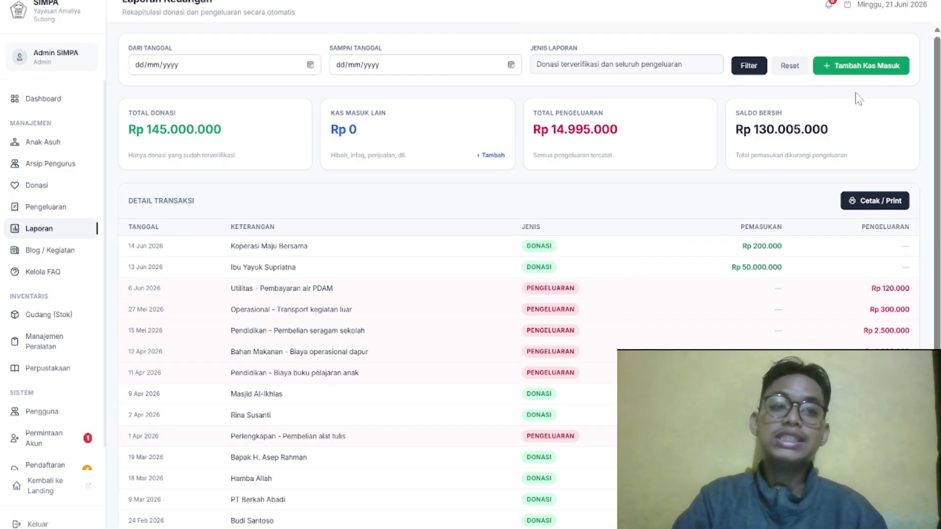
# Add an extra cash entry: Penjualan Hasil Karya, Rp 100.000, described 'Menjual Barang'
pyautogui.click(863, 67)
pyautogui.click(383, 189)
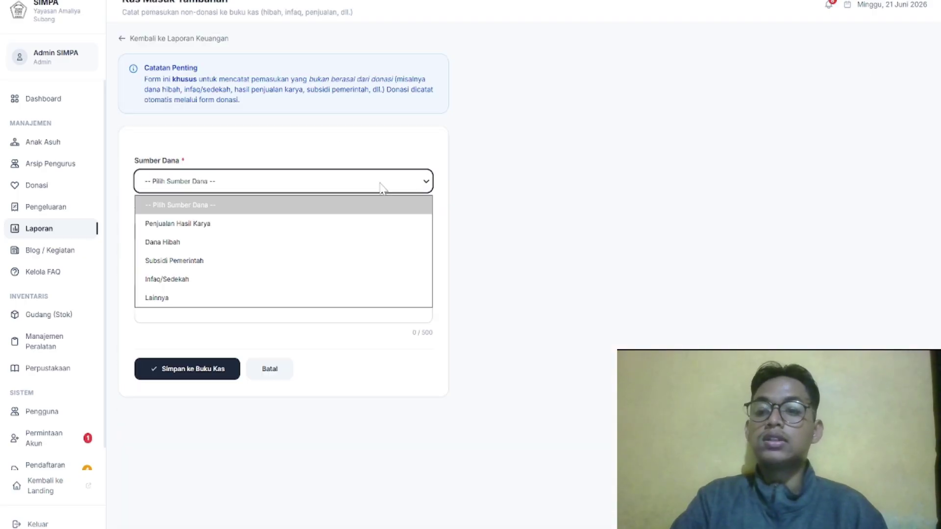
pyautogui.click(322, 223)
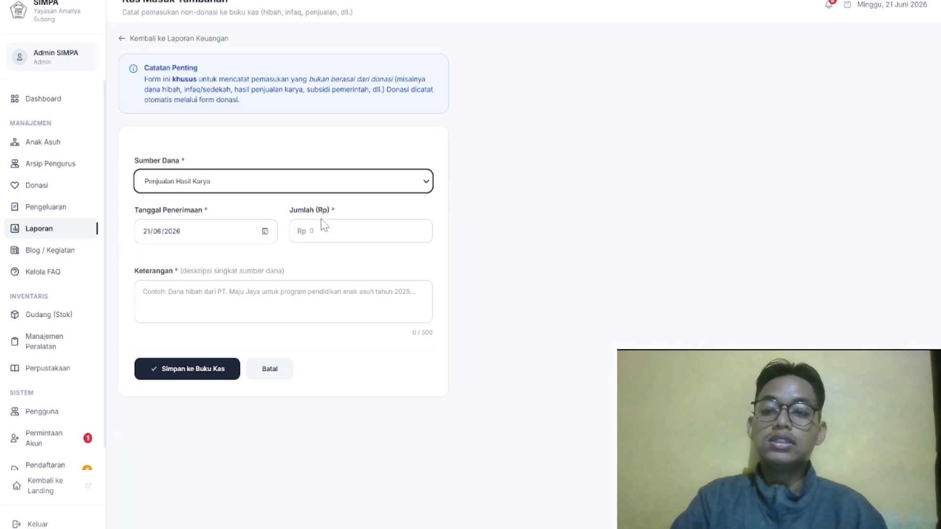
pyautogui.click(360, 231)
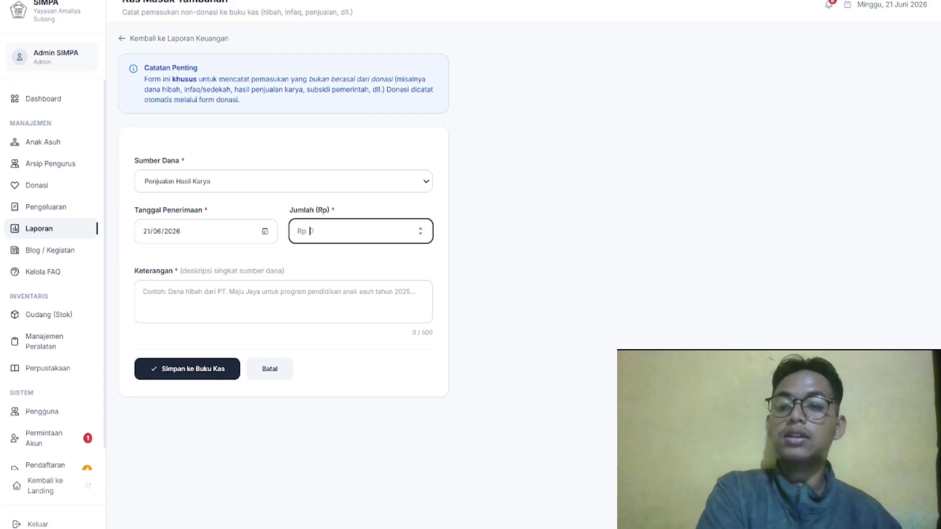
pyautogui.write('100000')
pyautogui.click(283, 301)
pyautogui.write('Menjual Barang')
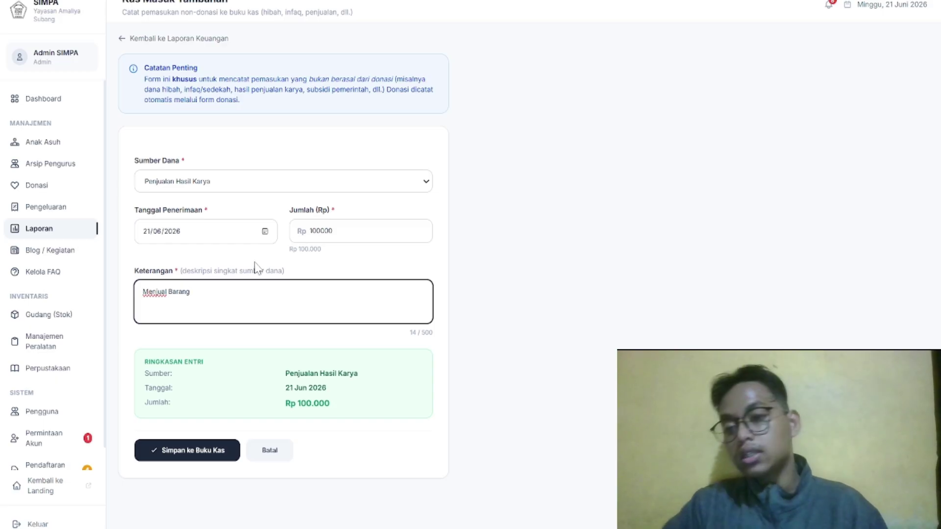
# Save the Penjualan Hasil Karya income to the cash book and review the report
pyautogui.click(210, 461)
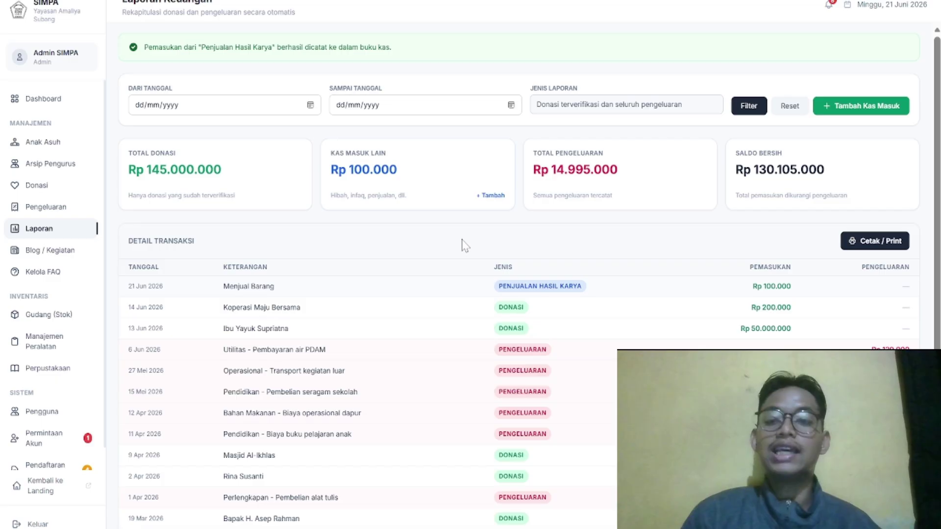
pyautogui.scroll(-4, 285, 273)
pyautogui.scroll(1, 288, 271)
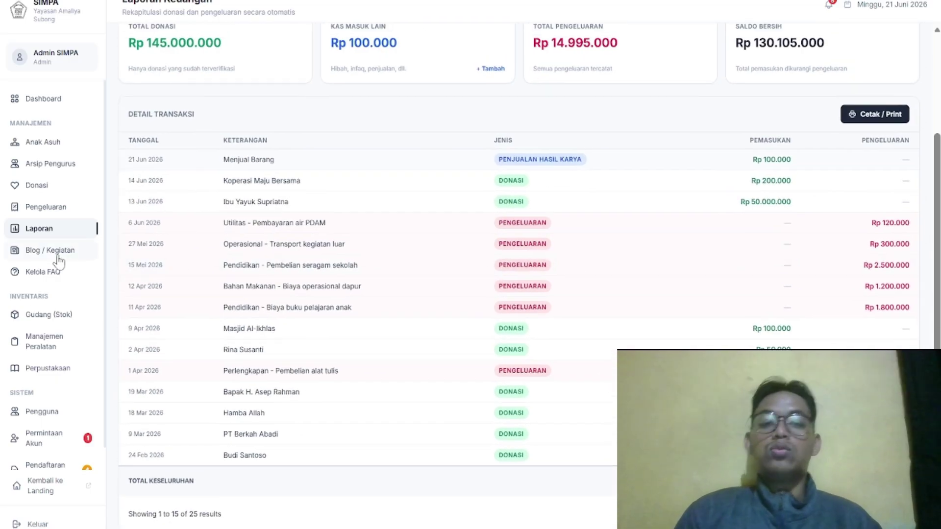
# Go to Blog / Kegiatan and begin a new article at the title field
pyautogui.click(59, 251)
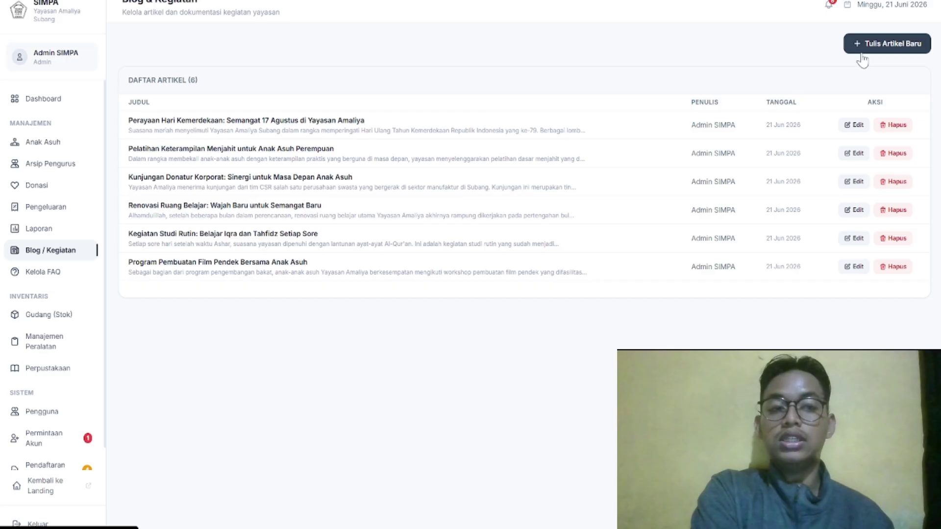
pyautogui.click(858, 49)
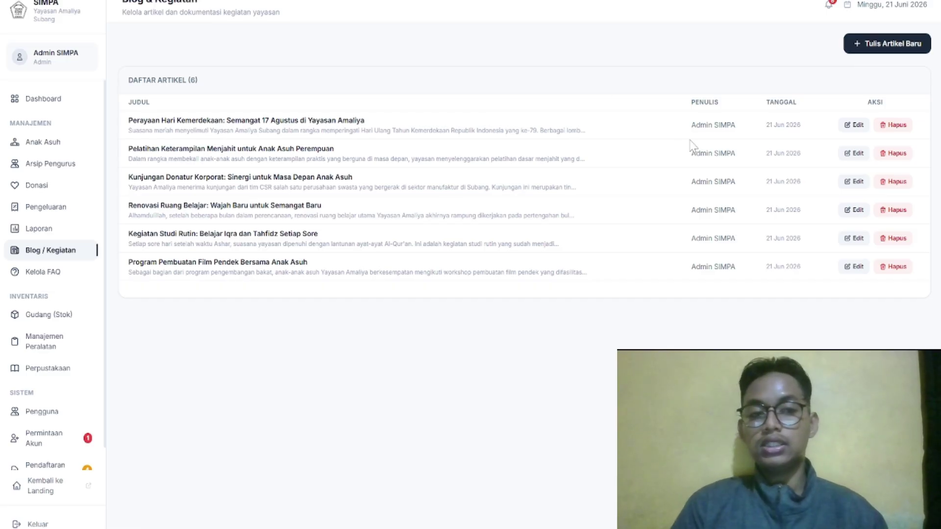
pyautogui.click(216, 108)
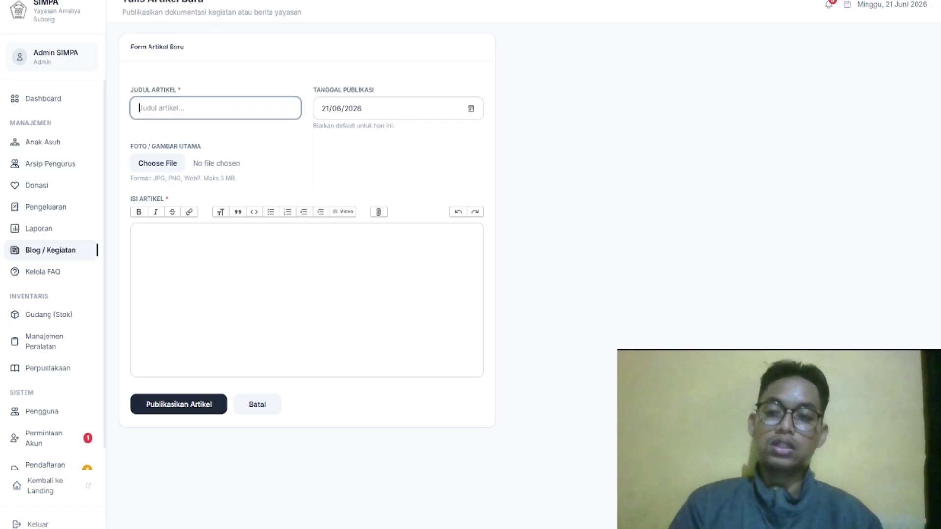
# Enter the article title 'aku anak rajin' and keep the publication date 21/06/2026
pyautogui.write('aku anak rajin')
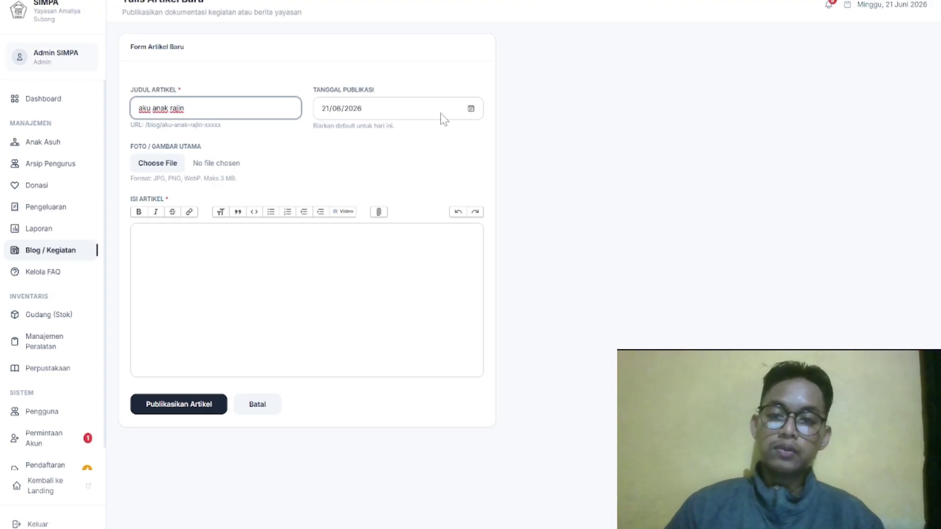
pyautogui.click(470, 111)
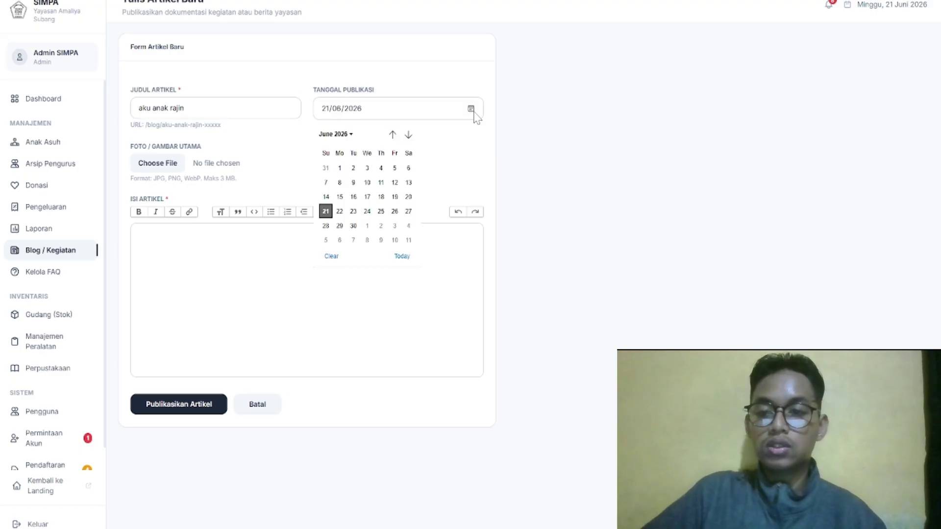
pyautogui.click(232, 154)
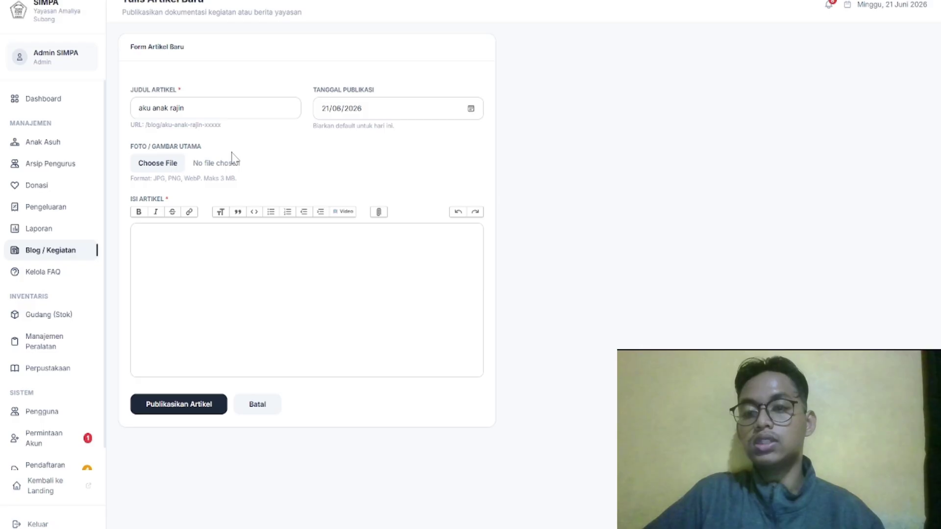
# Set blog5.webp from the Downloads folder as the article's main image
pyautogui.click(158, 164)
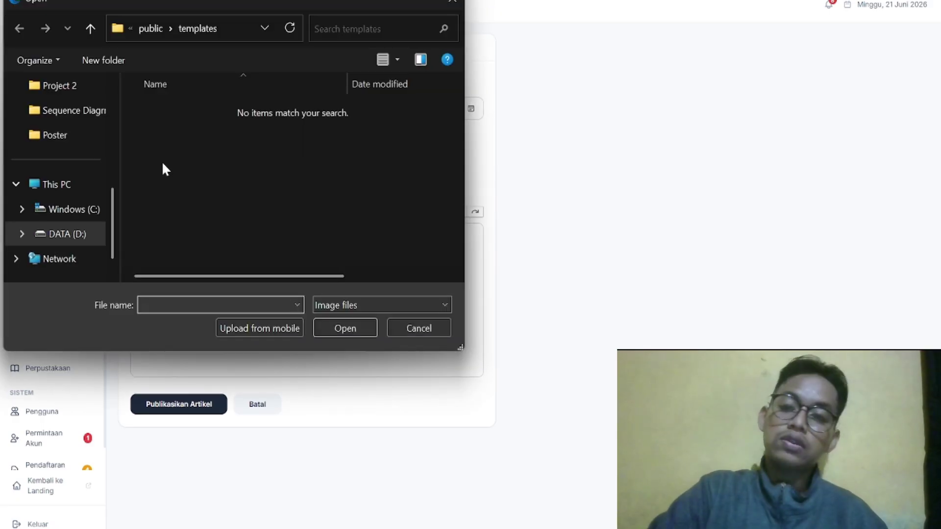
pyautogui.scroll(5, 91, 187)
pyautogui.click(90, 188)
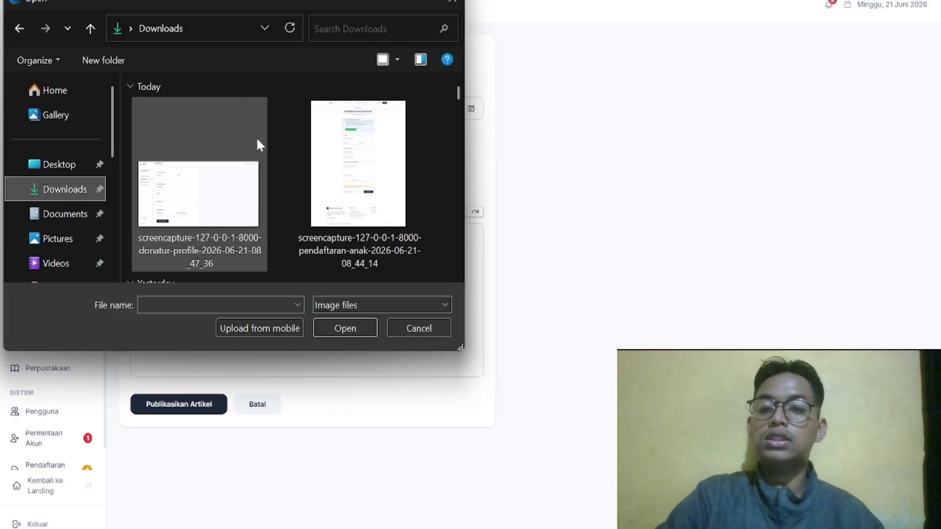
pyautogui.scroll(-5, 257, 139)
pyautogui.scroll(-5, 258, 141)
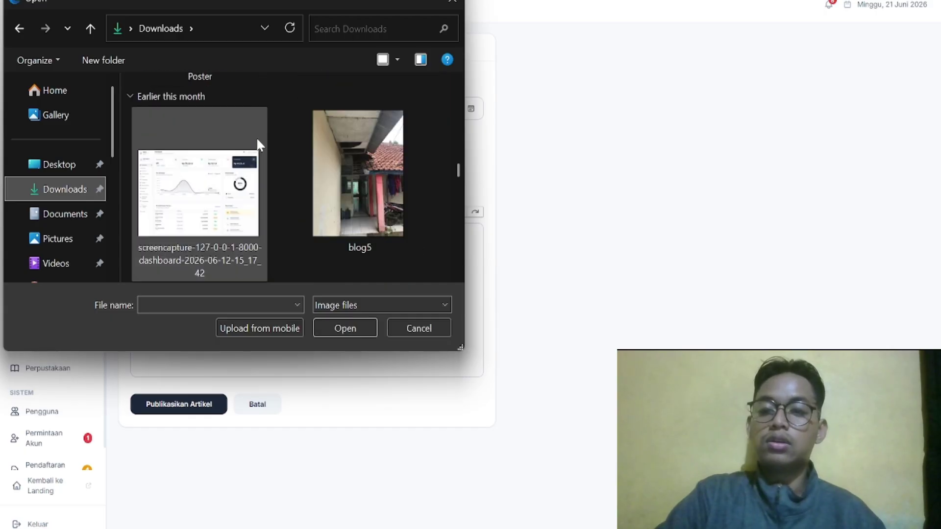
pyautogui.scroll(-3, 348, 139)
pyautogui.scroll(3, 347, 138)
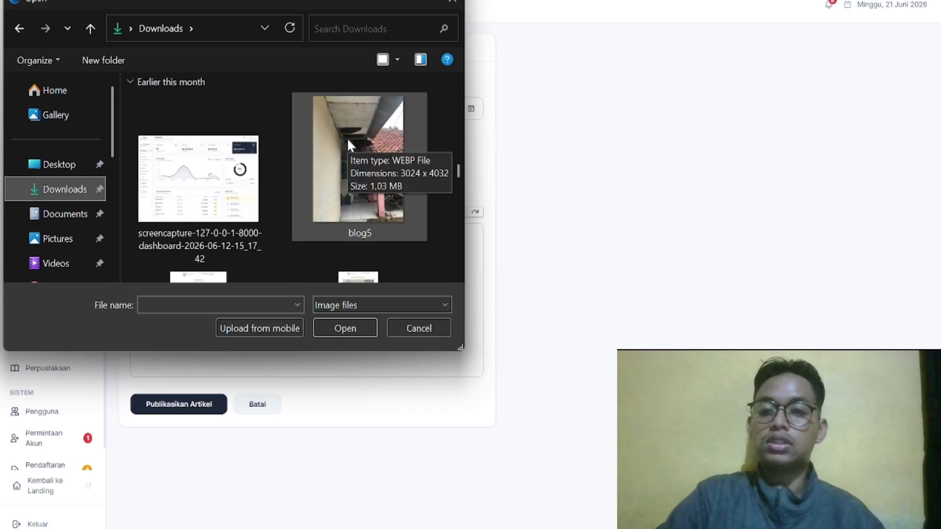
pyautogui.doubleClick(348, 139)
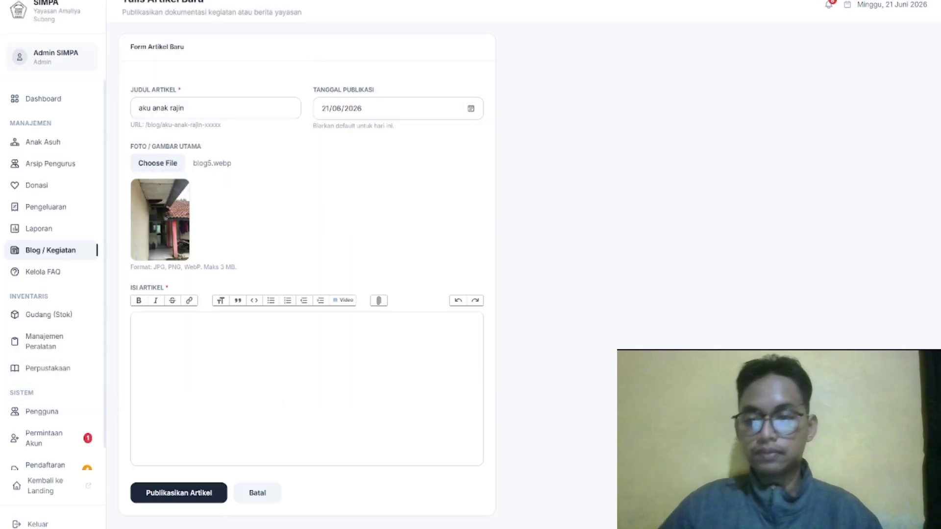
pyautogui.click(141, 322)
# Attach formulir-pendaftaran (2).pdf after the Lorem ipsum body text and extend the title to 'aku anak rajin yang ing'
pyautogui.write('um')
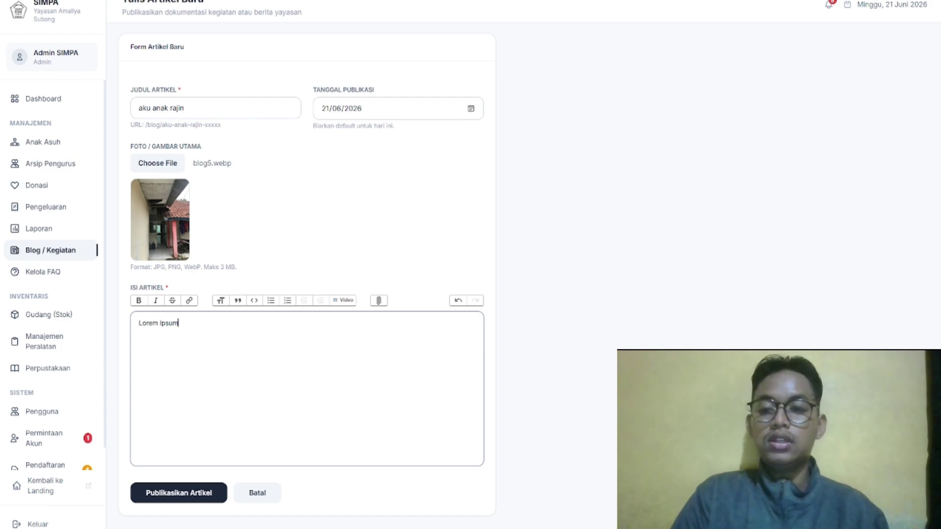
pyautogui.click(378, 300)
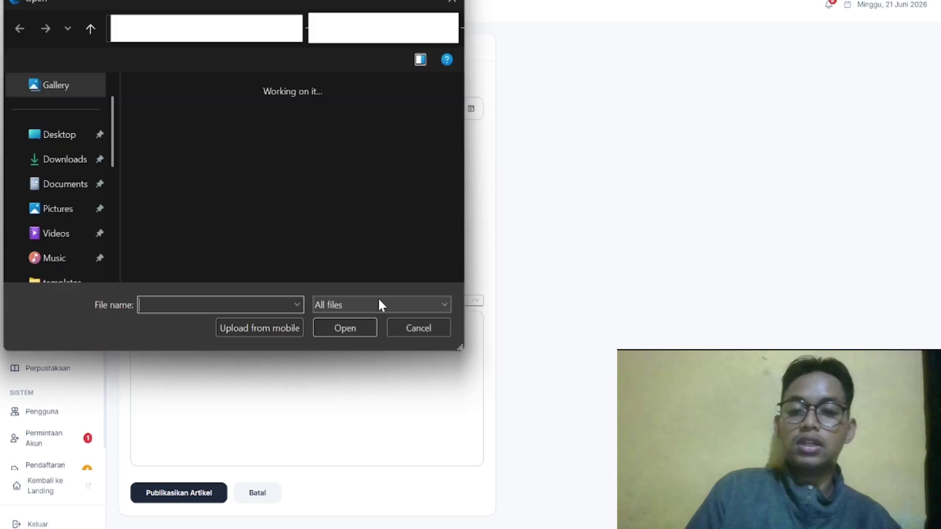
pyautogui.click(452, 3)
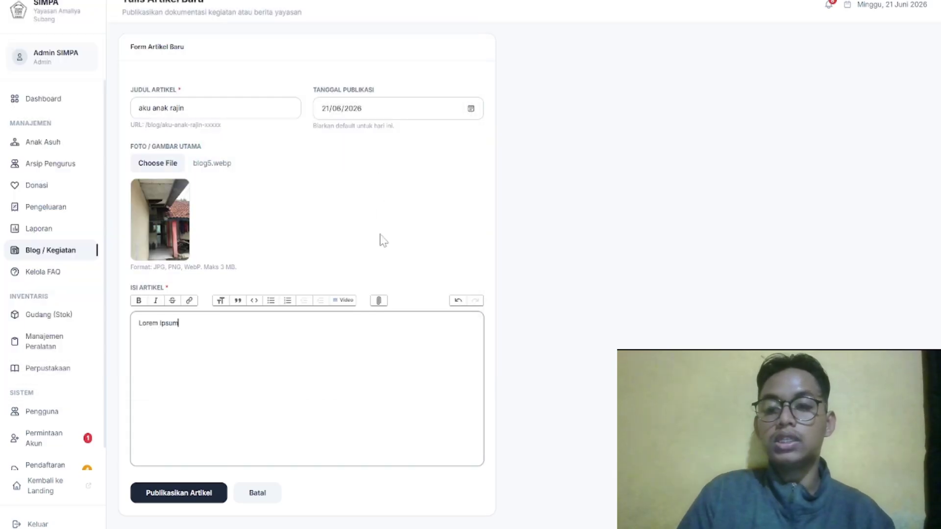
pyautogui.click(379, 302)
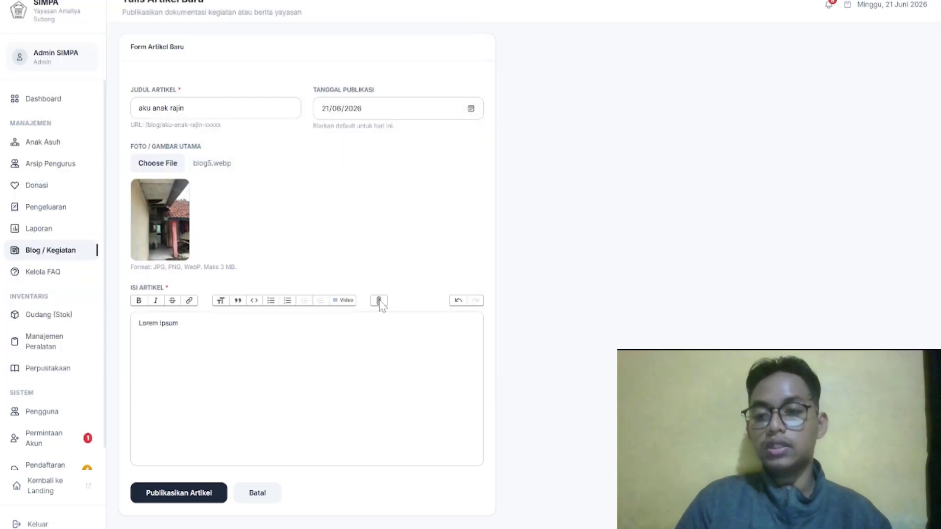
pyautogui.scroll(-6, 336, 228)
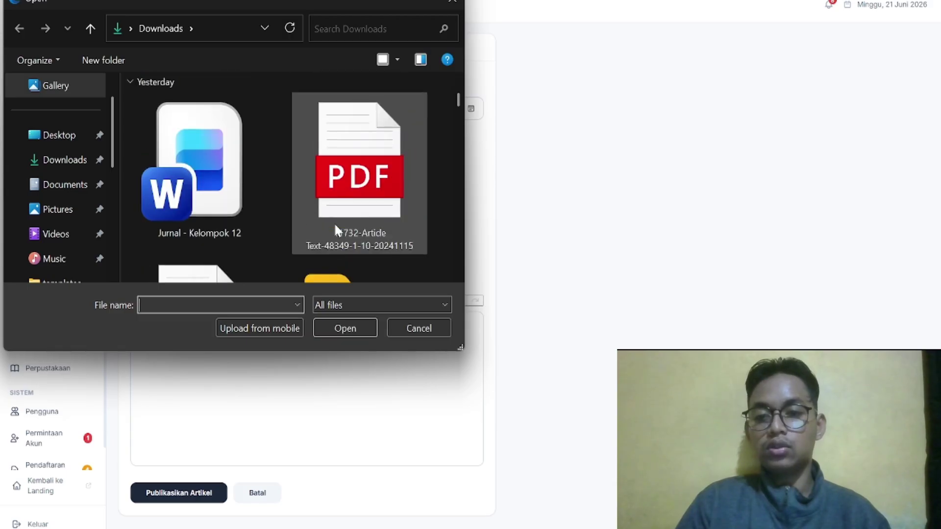
pyautogui.doubleClick(237, 185)
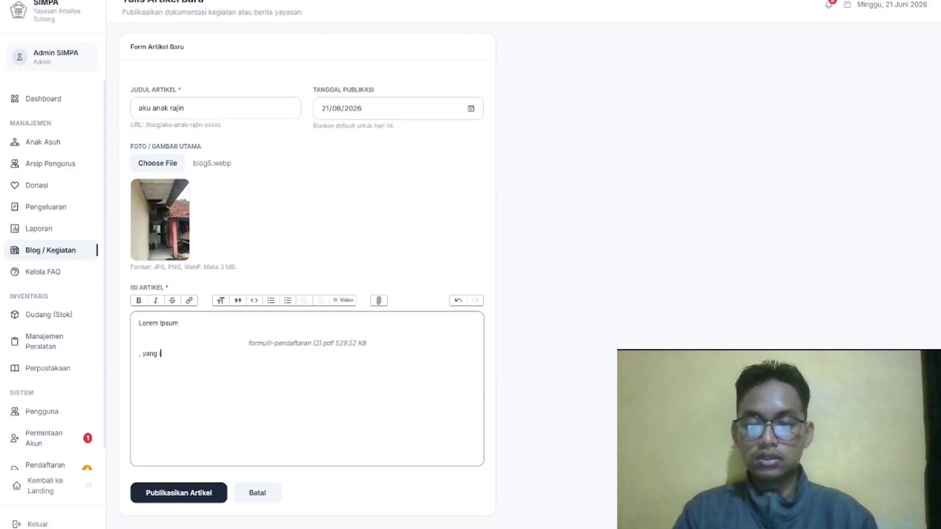
pyautogui.click(186, 109)
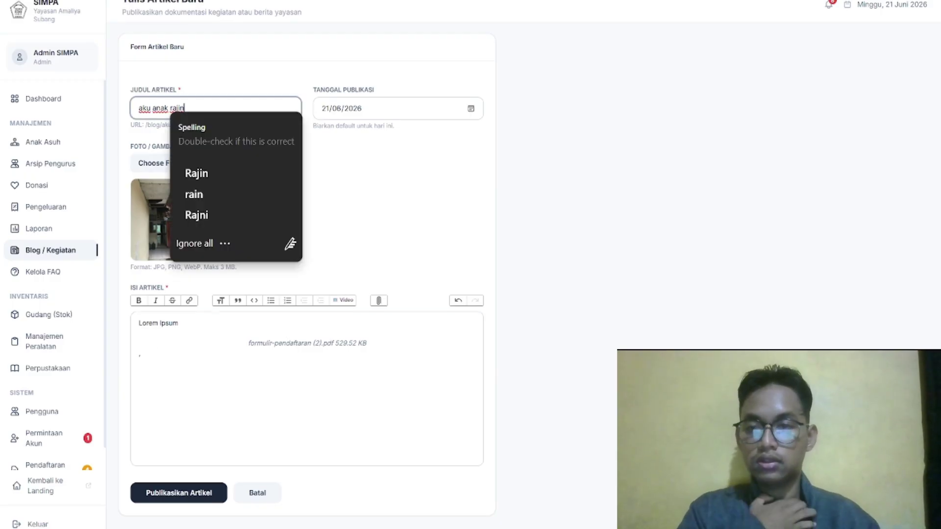
pyautogui.write('yang ingin mendaftar')
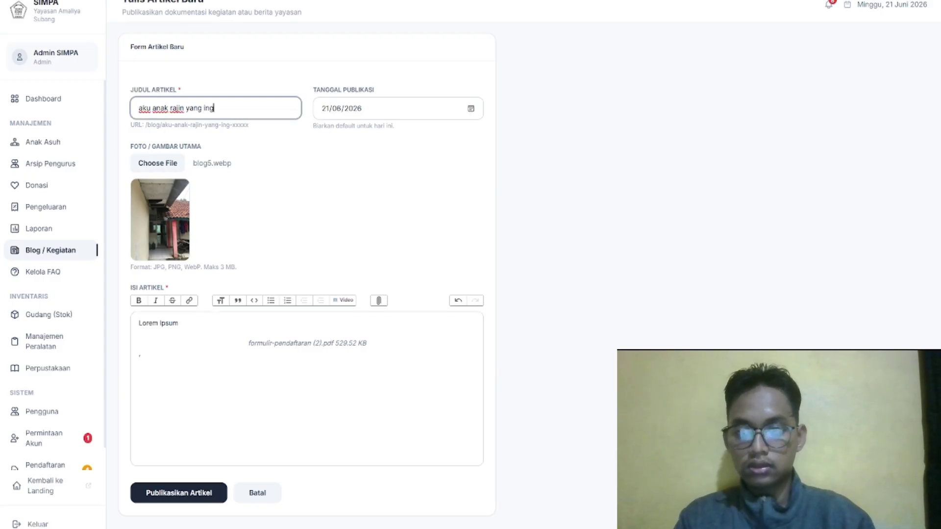
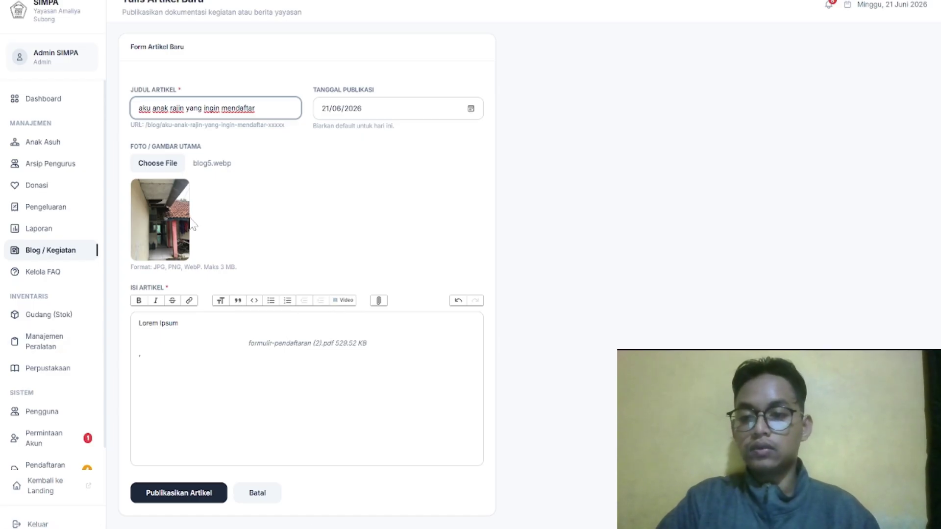
# Insert the blog5.webp photo into the article body
pyautogui.click(141, 353)
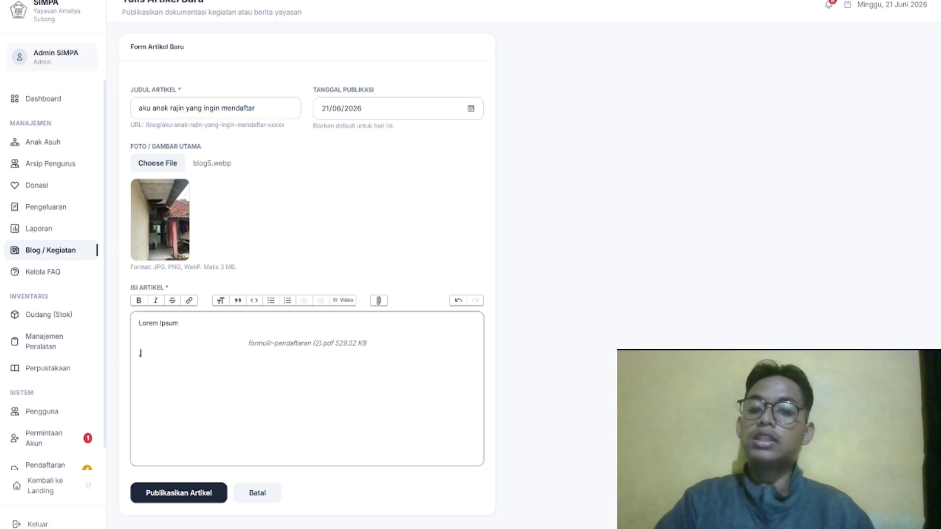
pyautogui.click(379, 301)
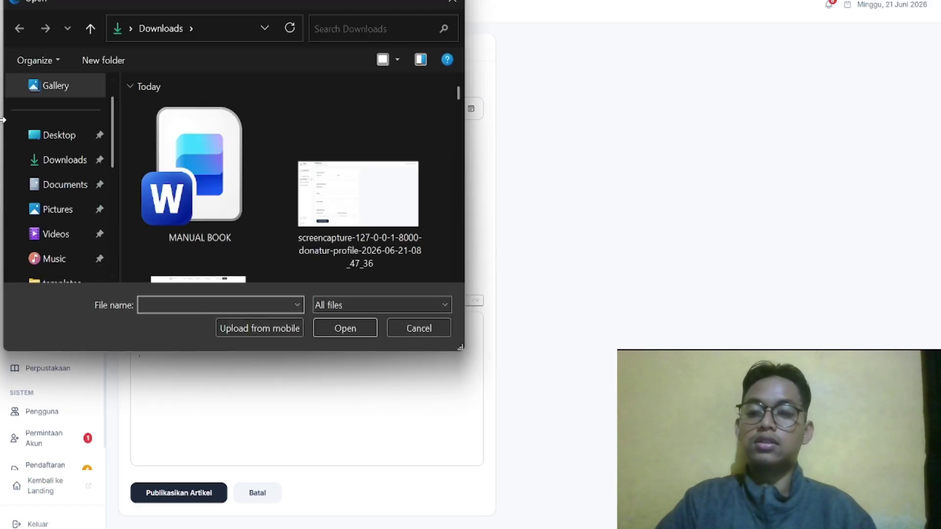
pyautogui.scroll(-5, 316, 196)
pyautogui.scroll(5, 316, 196)
pyautogui.scroll(-10, 310, 222)
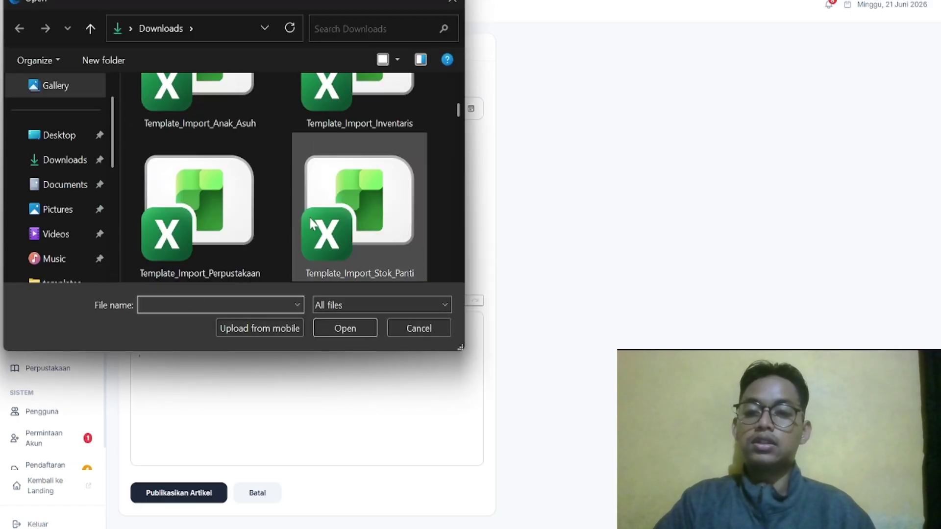
pyautogui.scroll(-10, 310, 221)
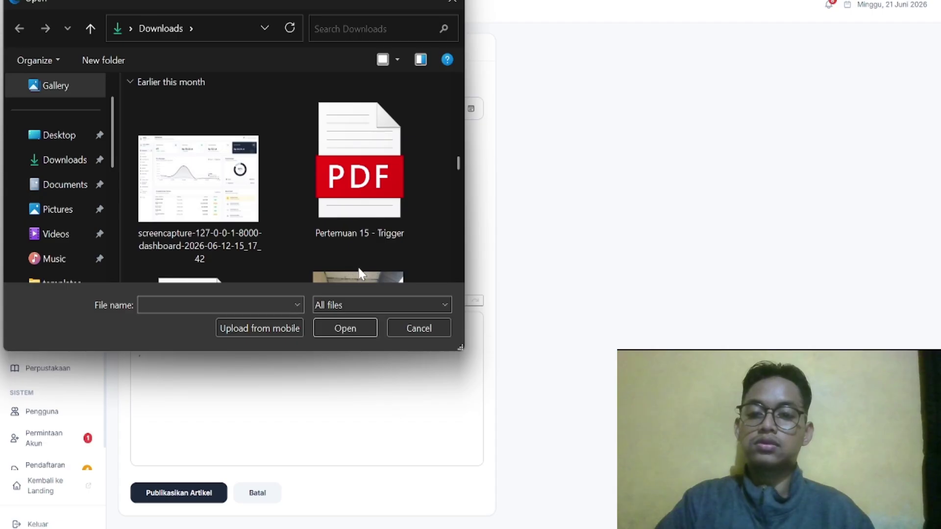
pyautogui.click(364, 270)
pyautogui.click(345, 328)
# Publish the article 'aku anak rajin yang ingin mendaftar' and go to Kelola FAQ
pyautogui.scroll(-7, 360, 330)
pyautogui.scroll(8, 360, 327)
pyautogui.scroll(-8, 362, 332)
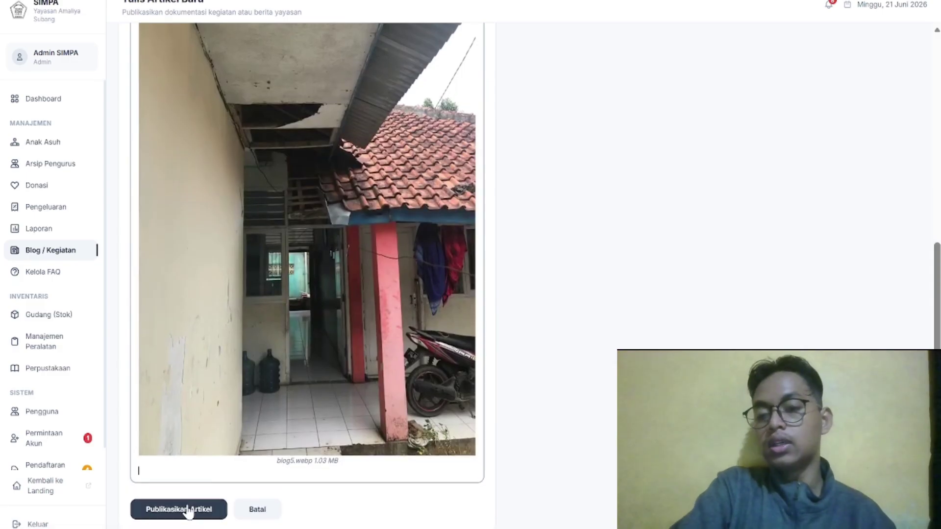
pyautogui.click(188, 513)
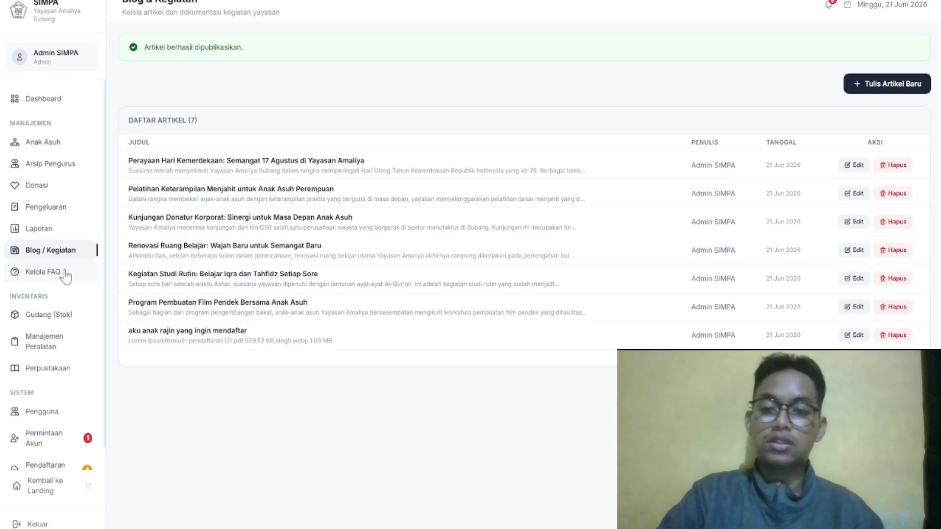
pyautogui.click(44, 272)
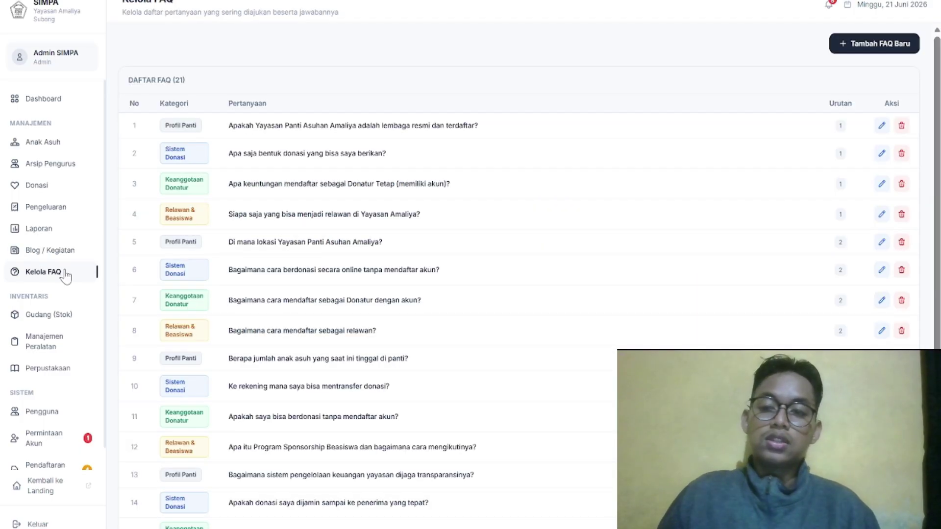
# Scroll through the 21 FAQs, then open the Gudang & Stok inventory page
pyautogui.scroll(-5, 304, 225)
pyautogui.scroll(5, 304, 225)
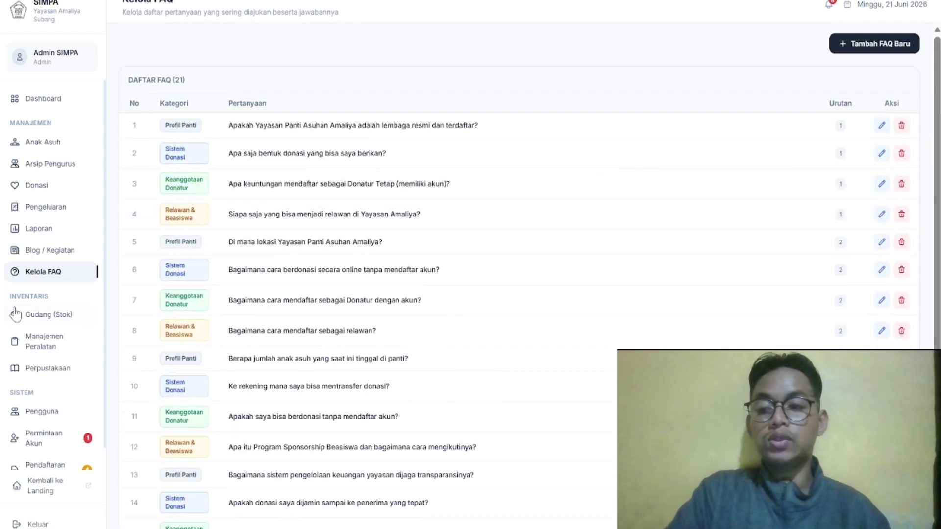
pyautogui.scroll(-4, 538, 284)
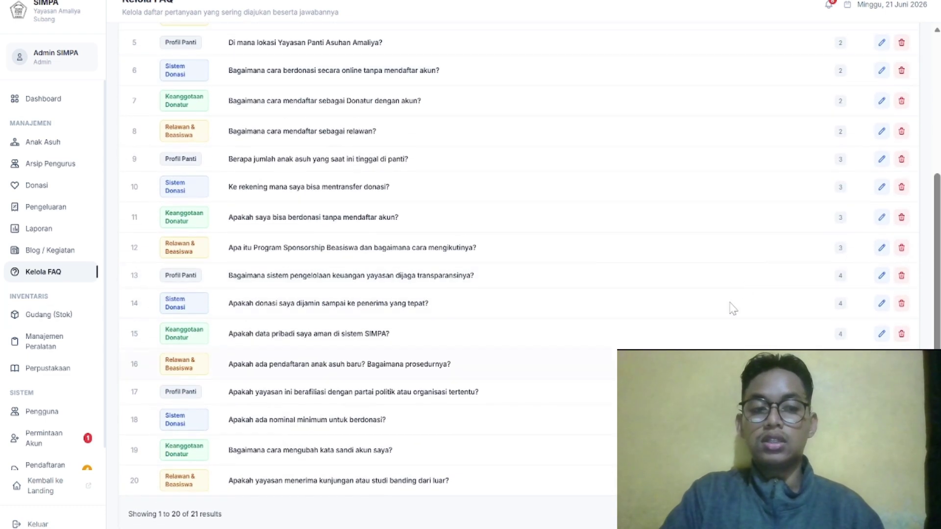
pyautogui.click(43, 319)
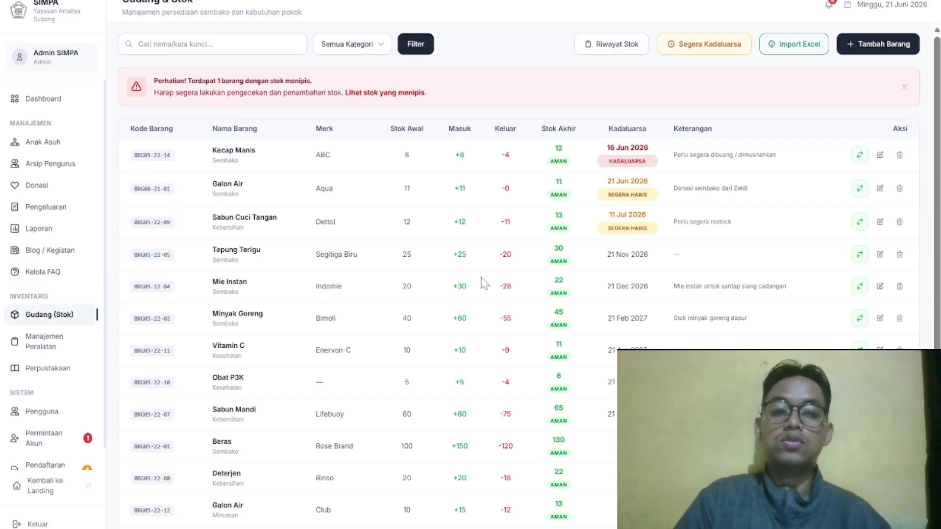
pyautogui.scroll(-2, 484, 283)
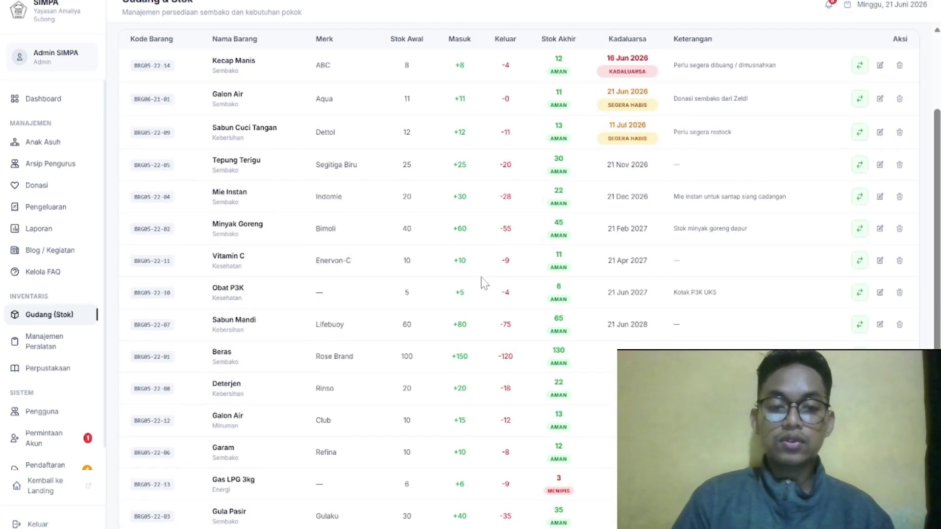
pyautogui.scroll(2, 484, 284)
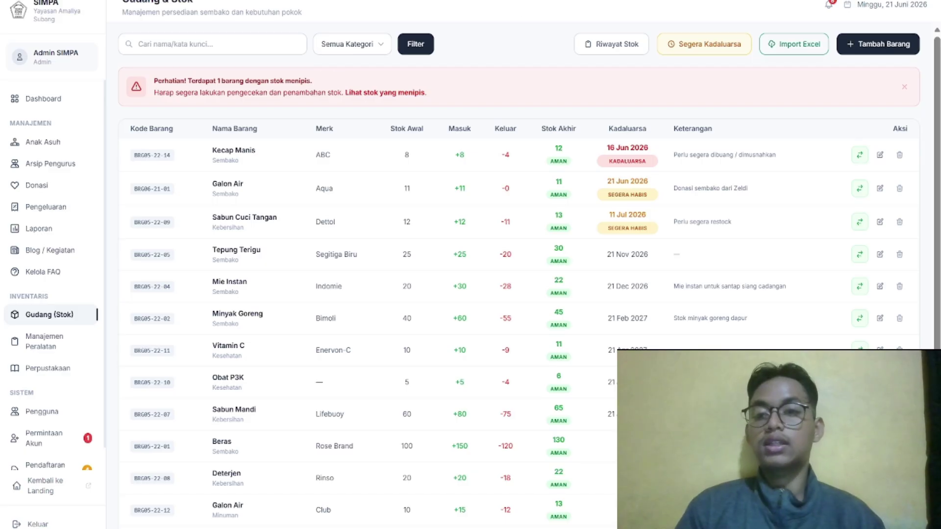
pyautogui.click(279, 52)
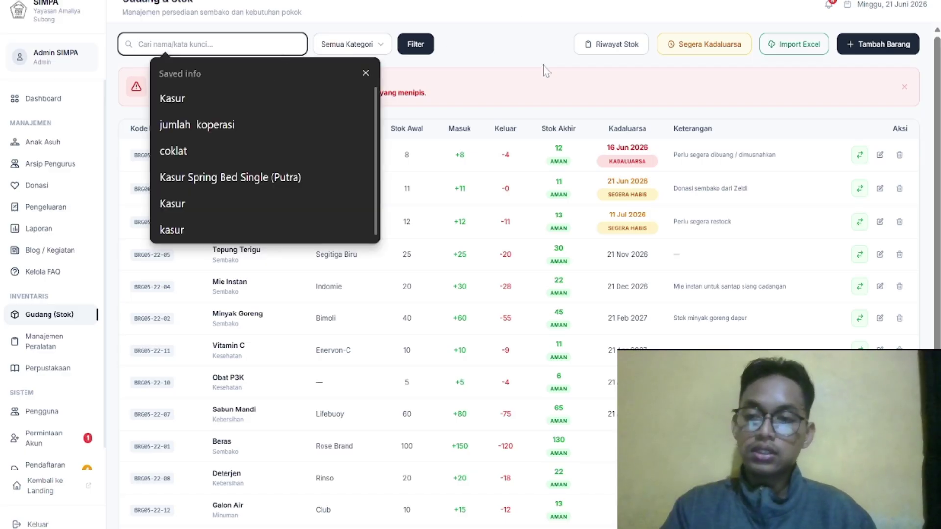
pyautogui.click(544, 70)
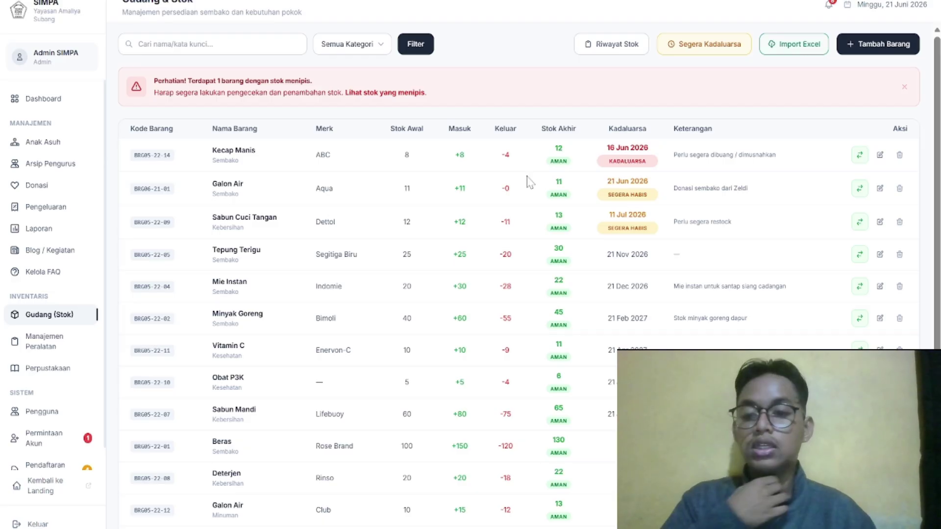
pyautogui.scroll(-2, 527, 184)
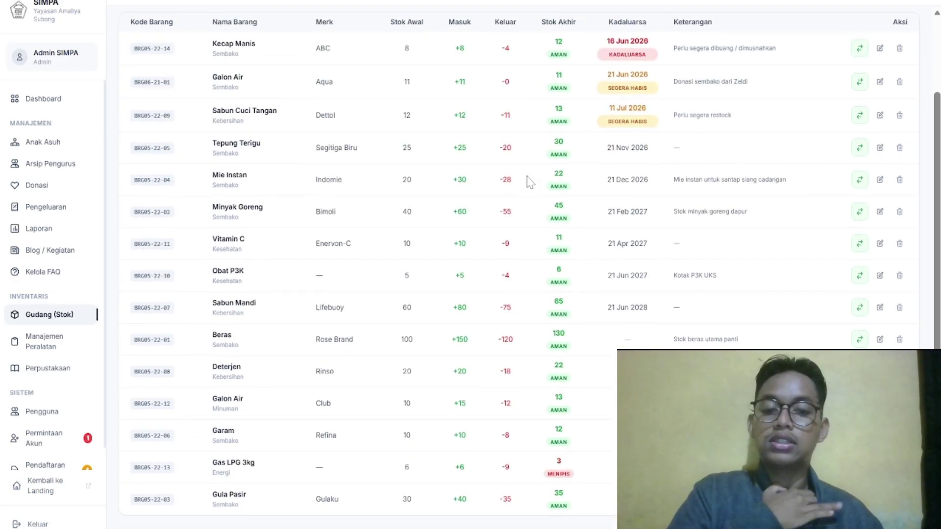
pyautogui.scroll(2, 529, 182)
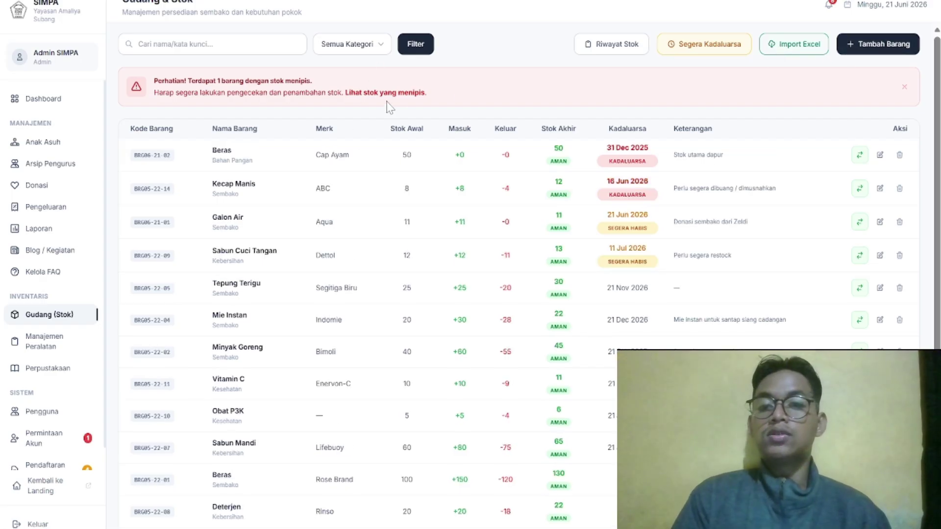
# Show the low-stock items, then the soon-expiring items, then reset the stock table
pyautogui.click(400, 93)
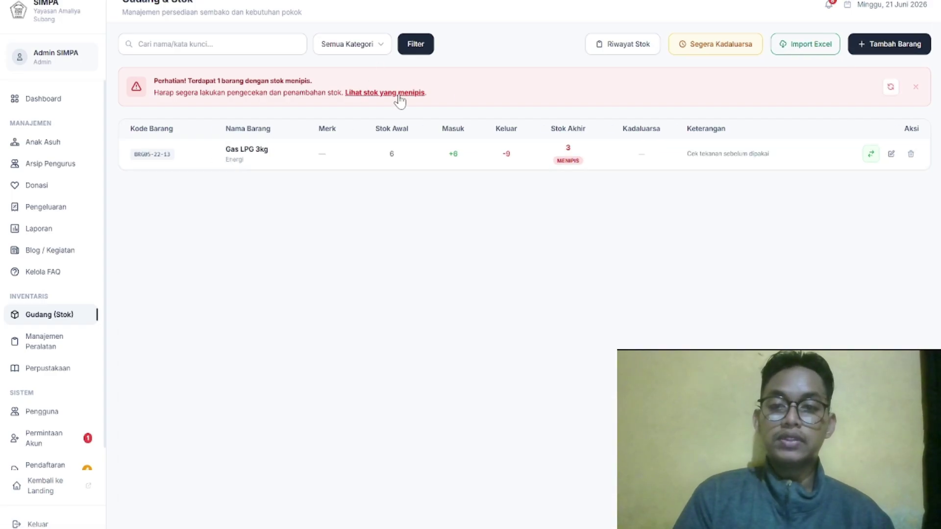
pyautogui.click(712, 48)
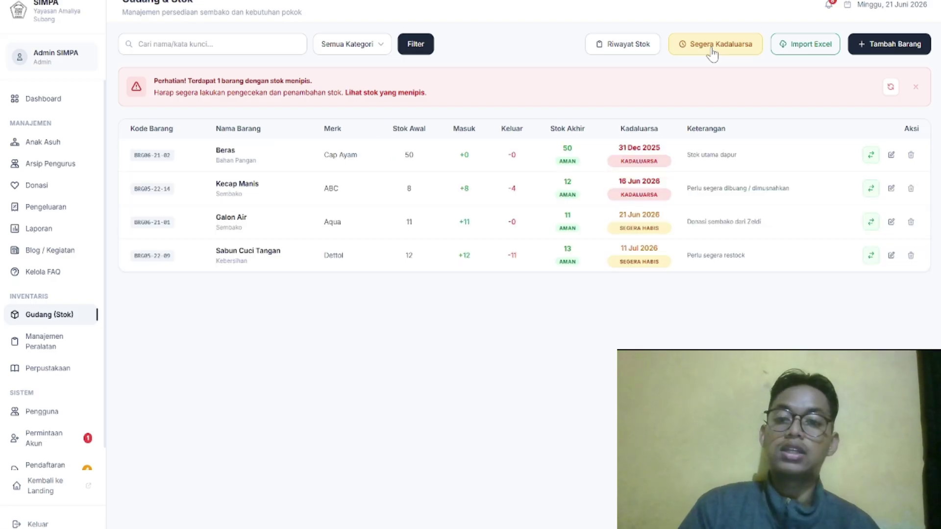
pyautogui.click(892, 88)
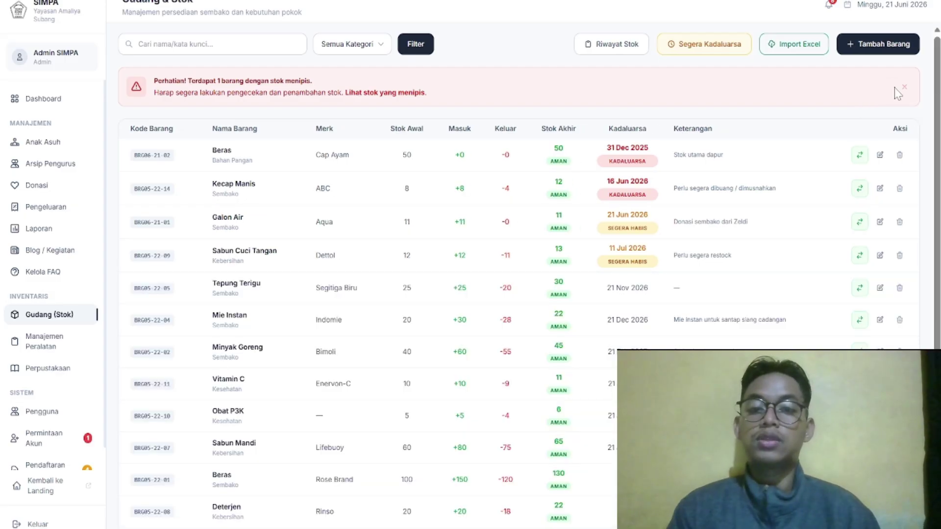
# Filter the stock table to the Sembako category, then open Manajemen Peralatan
pyautogui.click(369, 44)
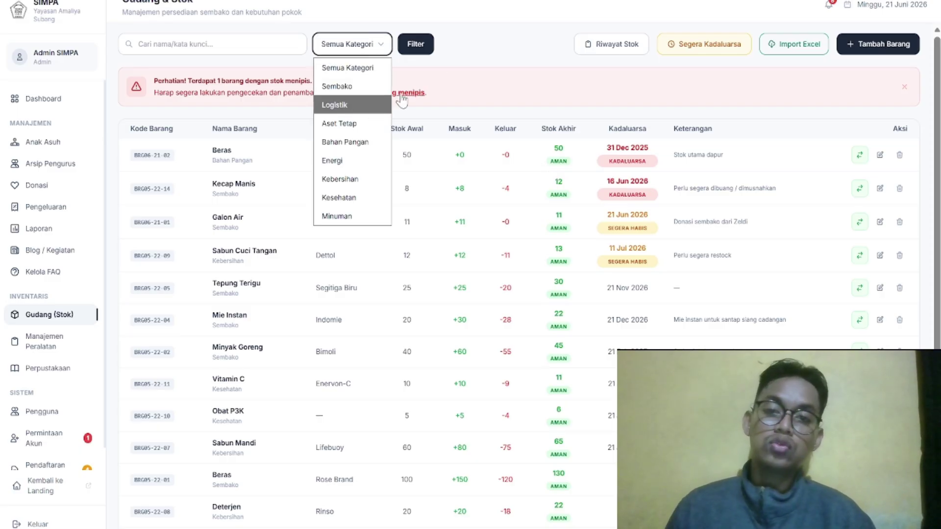
pyautogui.moveTo(505, 188); pyautogui.dragTo(488, 201)
pyautogui.click(142, 44)
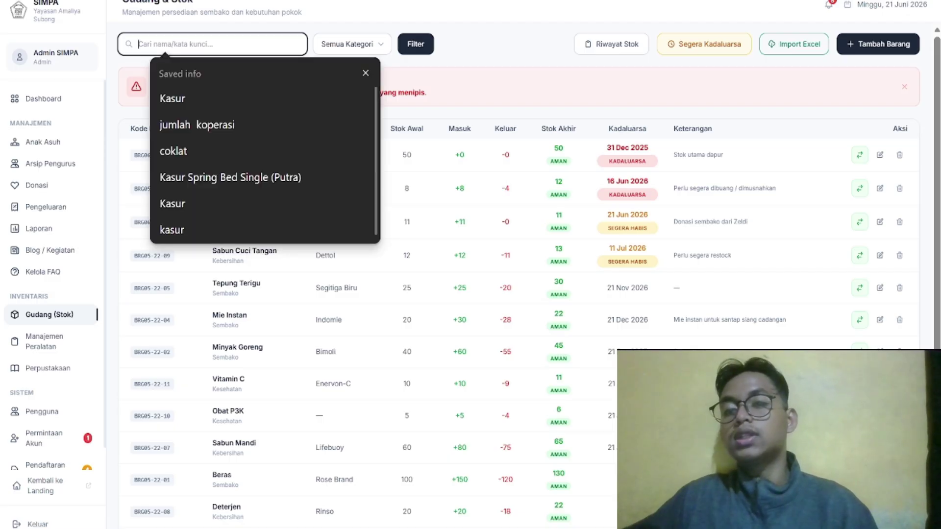
pyautogui.click(375, 44)
pyautogui.press('Escape')
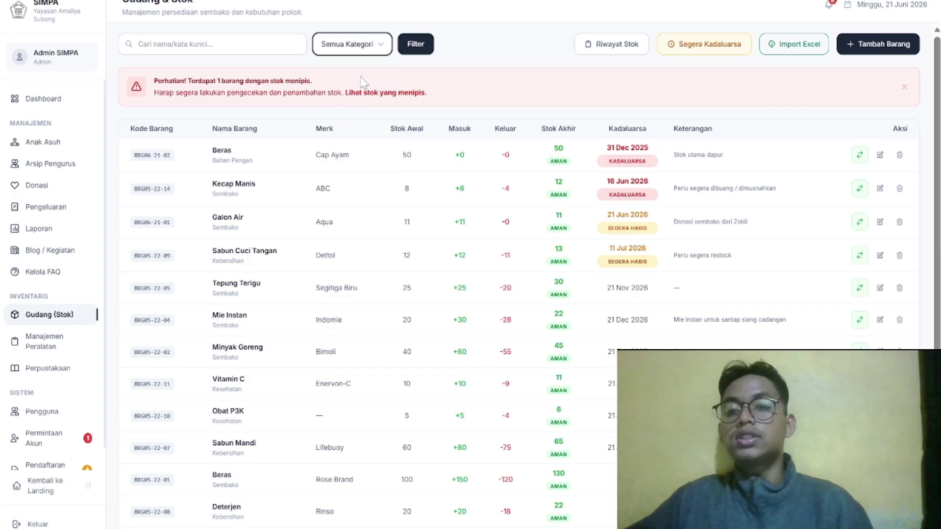
pyautogui.click(377, 48)
pyautogui.click(356, 88)
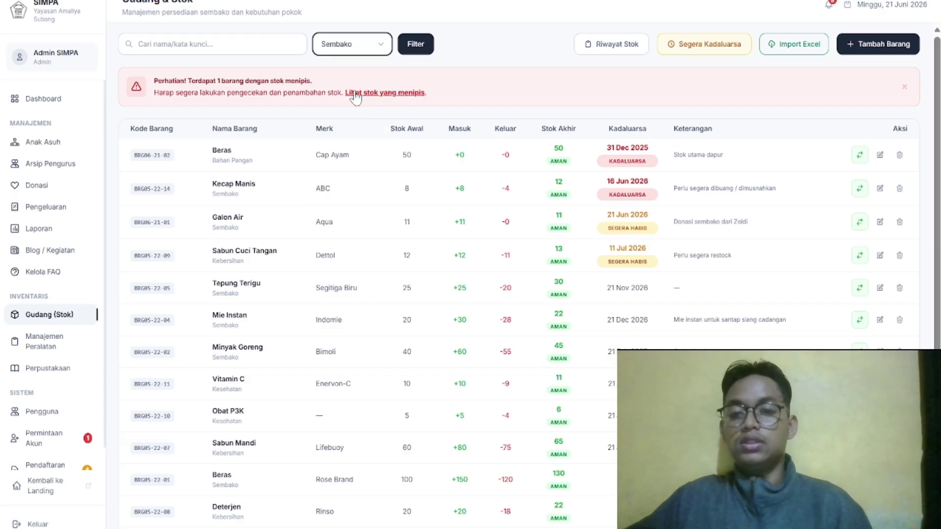
pyautogui.click(421, 43)
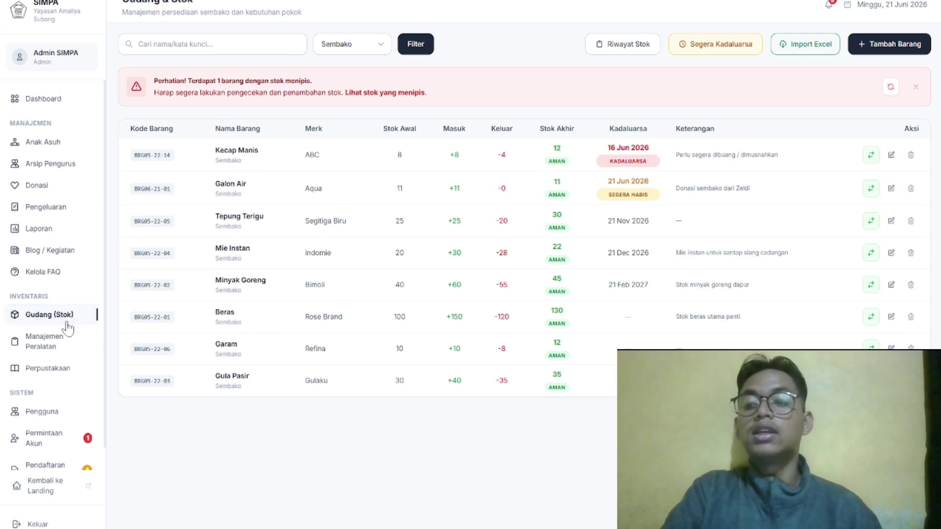
pyautogui.click(65, 347)
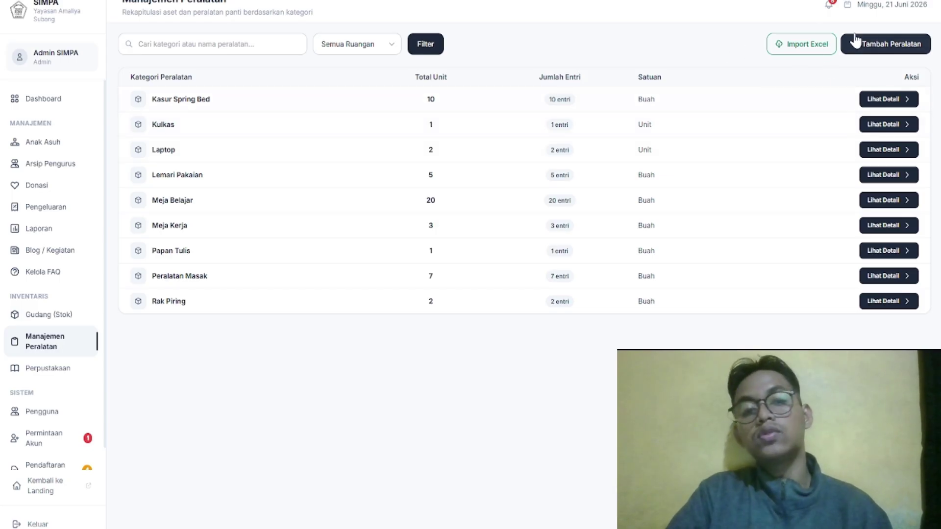
# Bring up the equipment Import Excel dialog and look it over
pyautogui.click(790, 45)
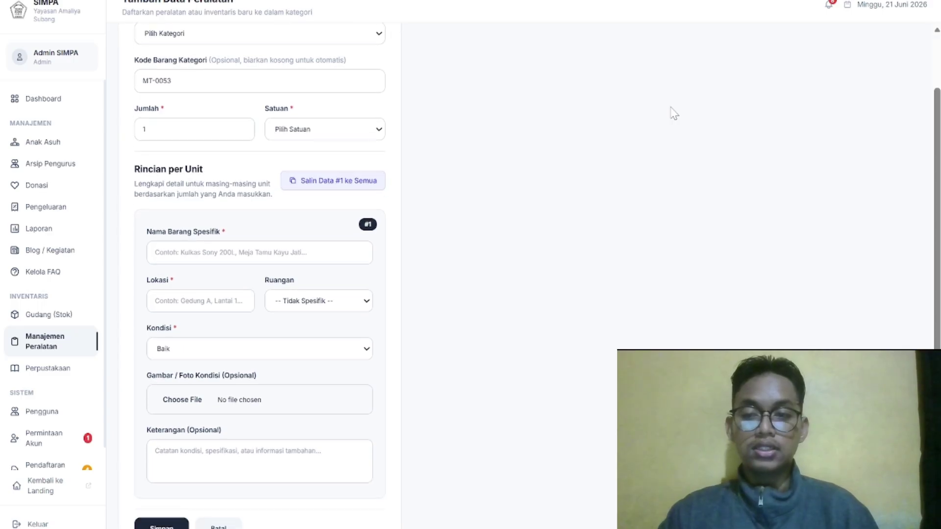
pyautogui.scroll(-2, 675, 114)
pyautogui.scroll(3, 616, 96)
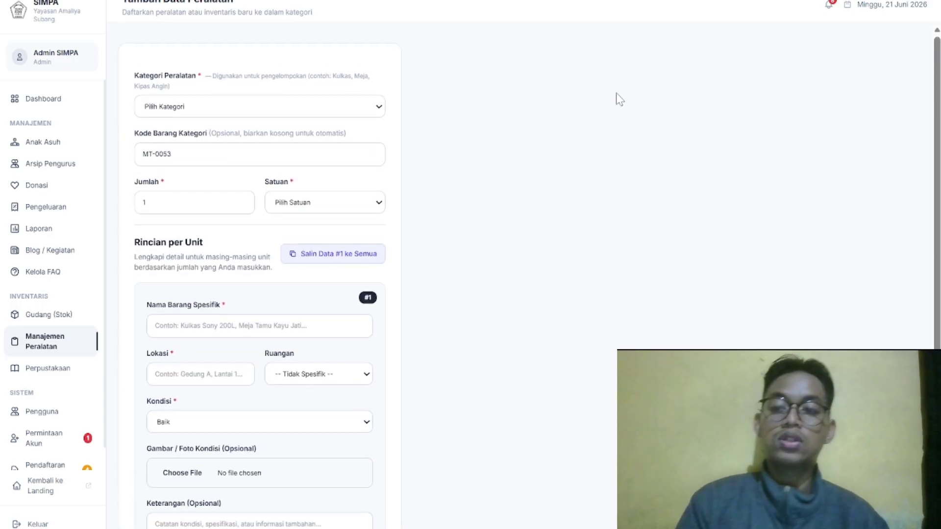
# Set the number of equipment units to add to 5
pyautogui.click(196, 192)
pyautogui.click(172, 144)
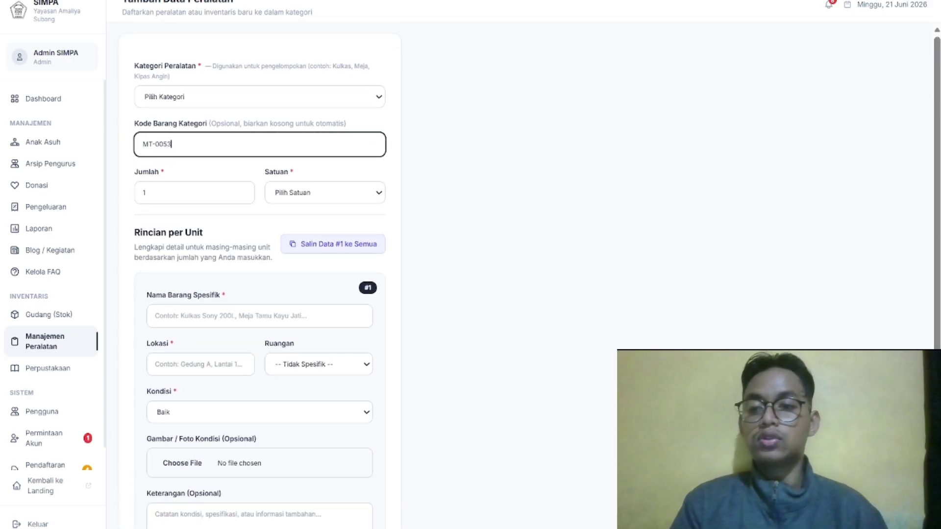
pyautogui.click(145, 193)
pyautogui.write('5')
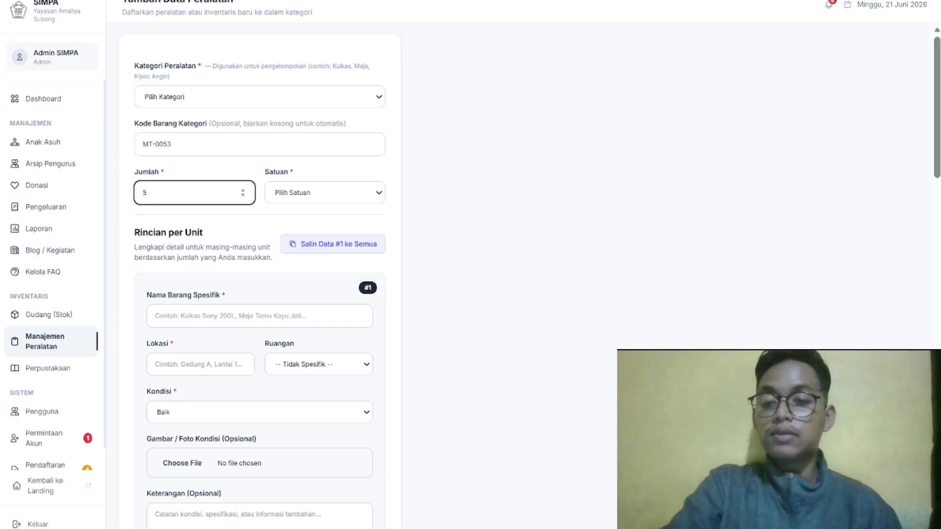
pyautogui.scroll(-1, 260, 275)
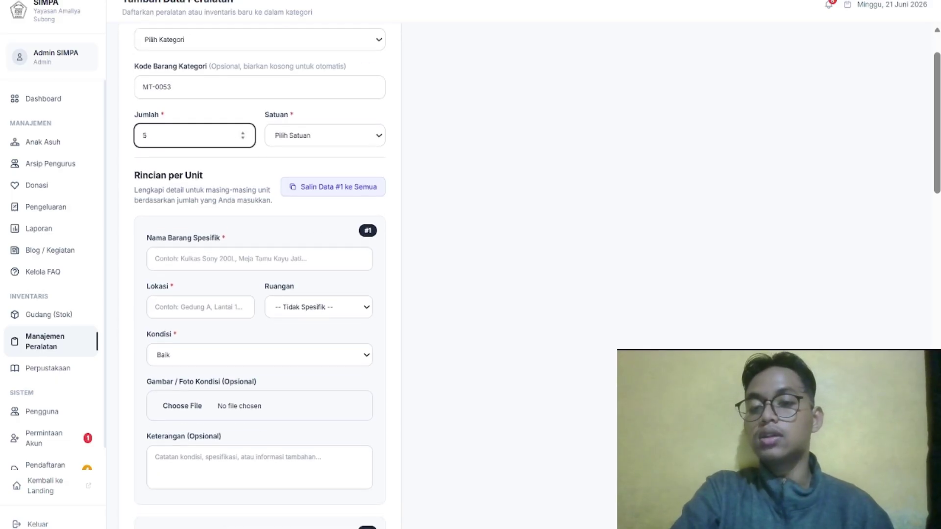
pyautogui.scroll(-2, 198, 197)
pyautogui.scroll(-15, 197, 197)
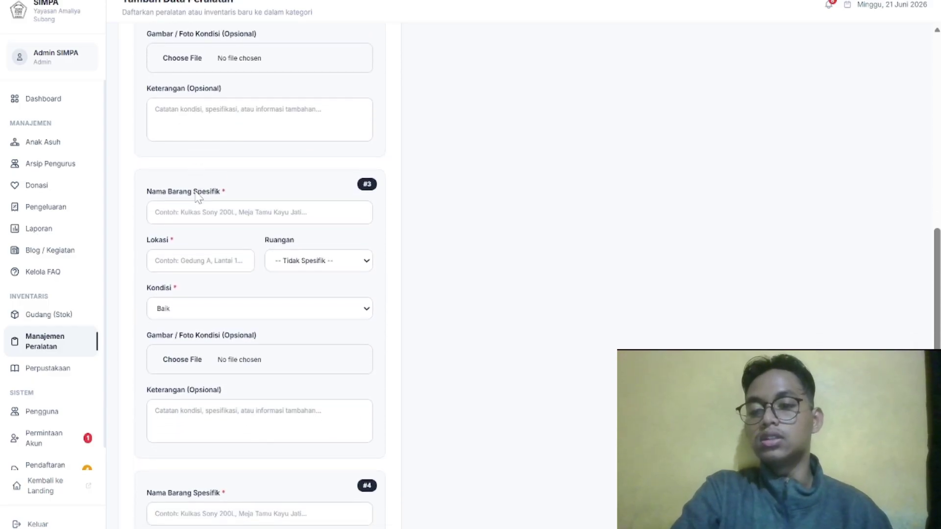
pyautogui.scroll(15, 259, 265)
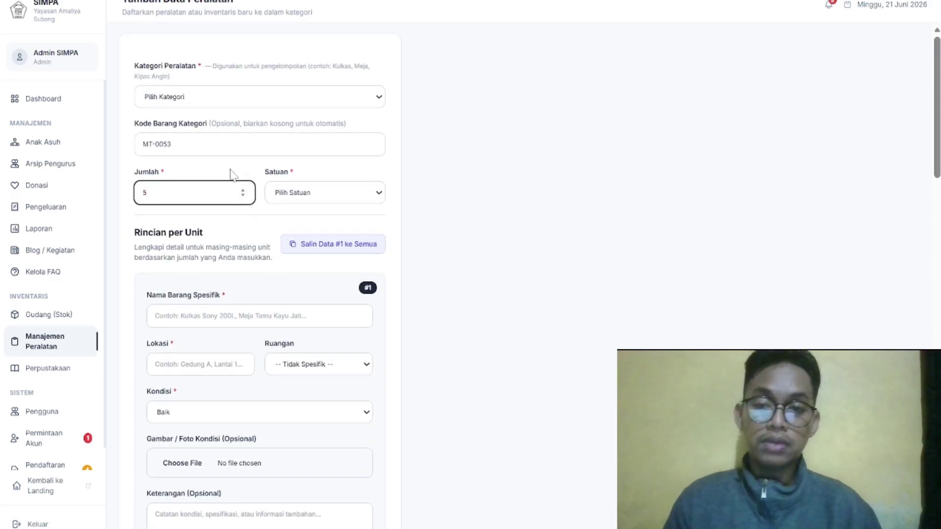
# Set the unit of measure to Unit and the category to Kulkas
pyautogui.click(304, 192)
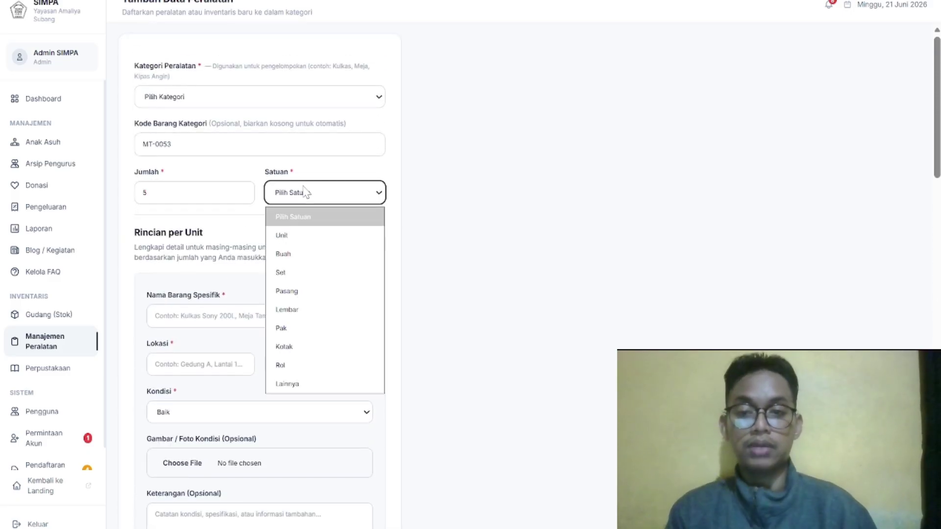
pyautogui.click(280, 236)
pyautogui.moveTo(347, 125); pyautogui.dragTo(357, 105)
pyautogui.click(357, 102)
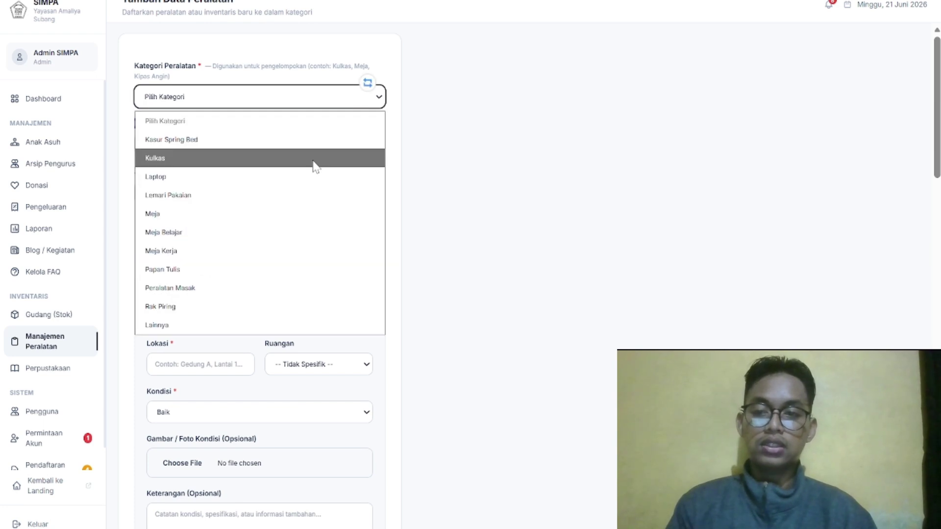
pyautogui.click(314, 162)
pyautogui.scroll(-2, 315, 165)
pyautogui.scroll(-1, 315, 166)
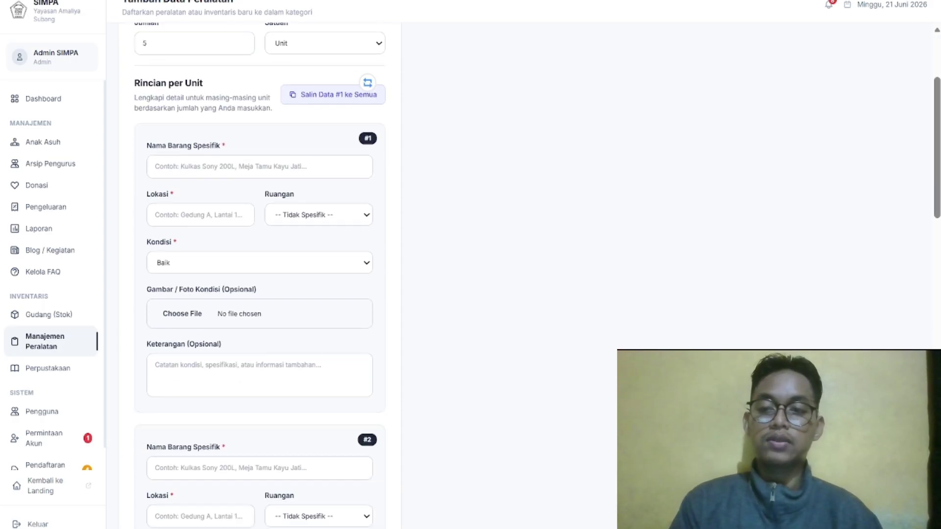
# Fill unit #1 as Meja Belajar, Gudang Belakang, Kantor room, and copy it to all units
pyautogui.click(196, 167)
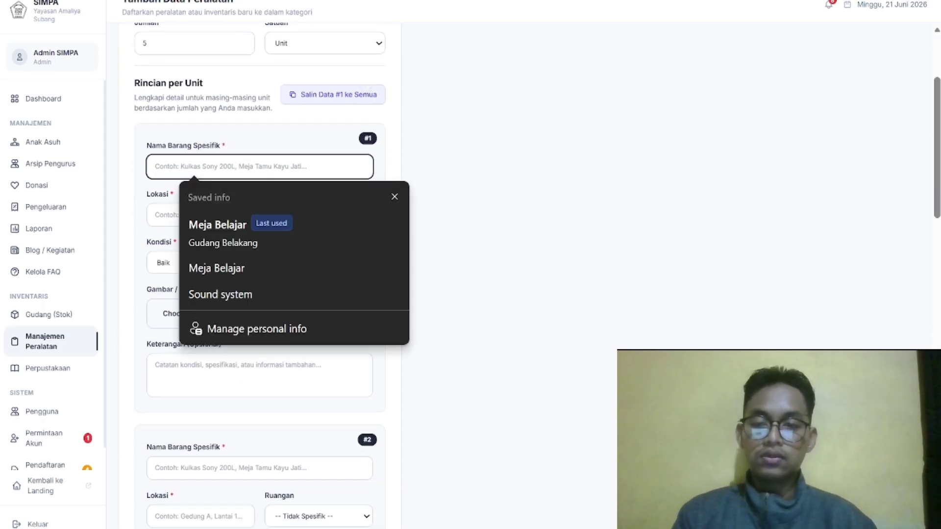
pyautogui.click(269, 244)
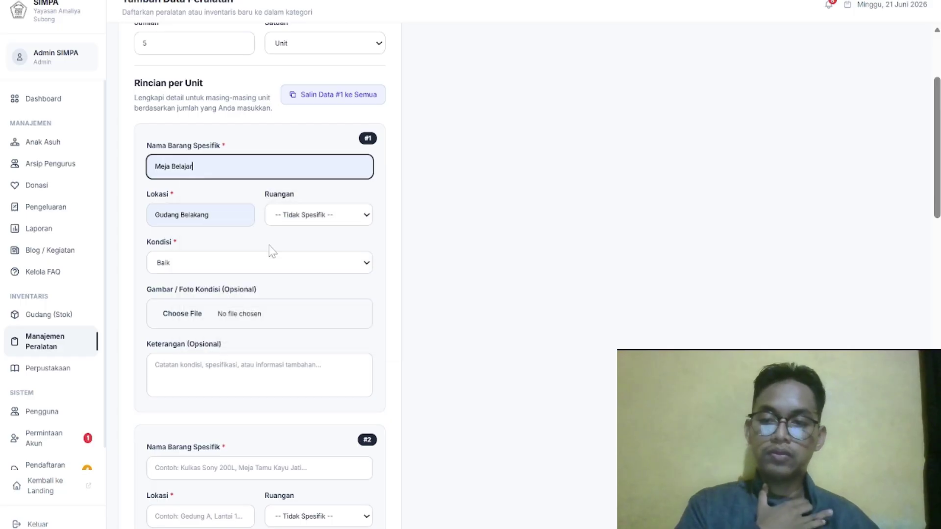
pyautogui.click(327, 217)
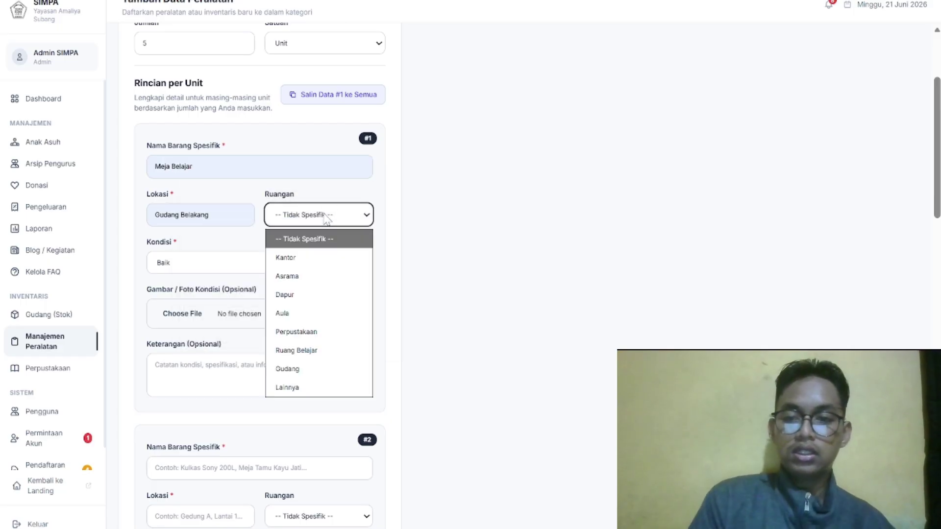
pyautogui.click(320, 257)
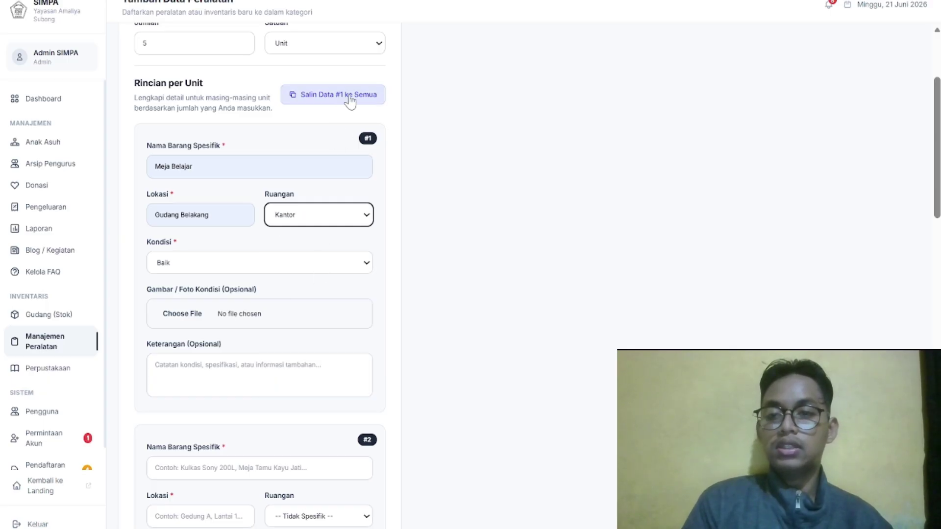
pyautogui.scroll(1, 310, 168)
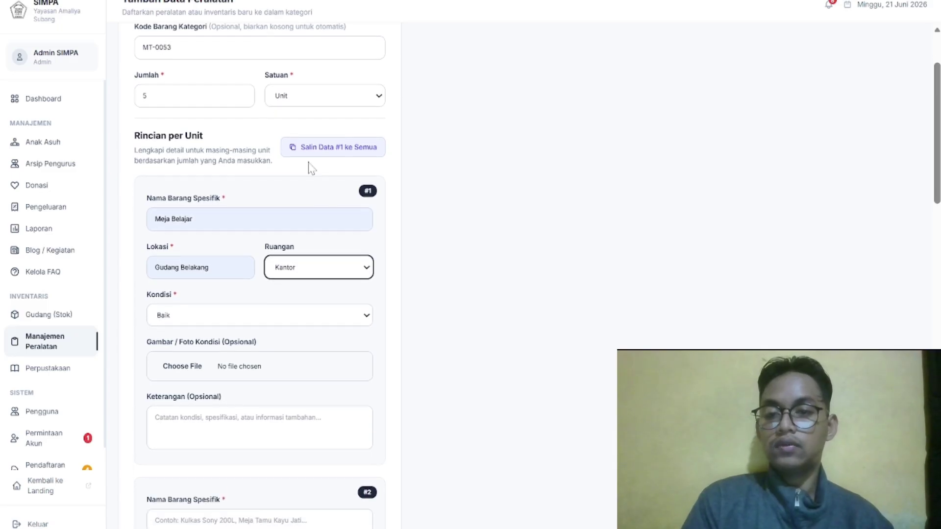
pyautogui.click(336, 147)
# Save the five new units and return to the equipment category list
pyautogui.scroll(-5, 336, 147)
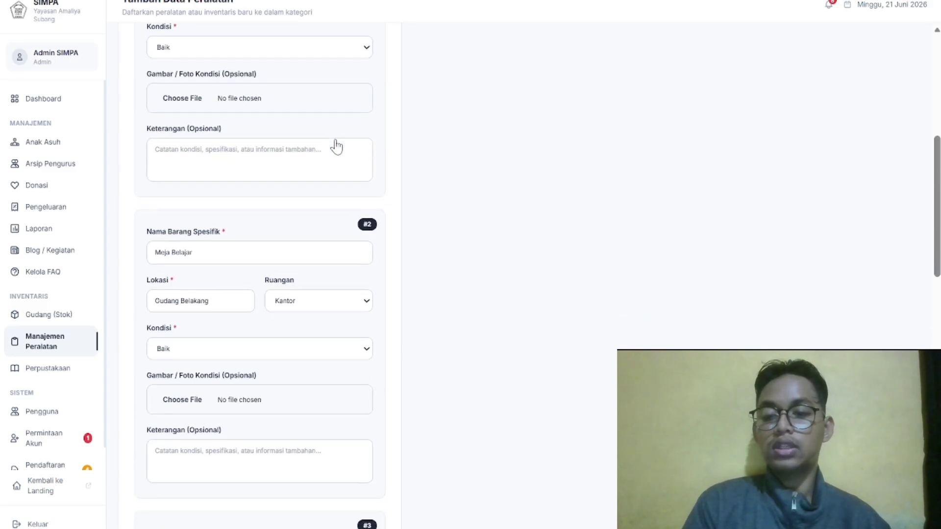
pyautogui.scroll(-15, 336, 147)
pyautogui.scroll(-2, 226, 383)
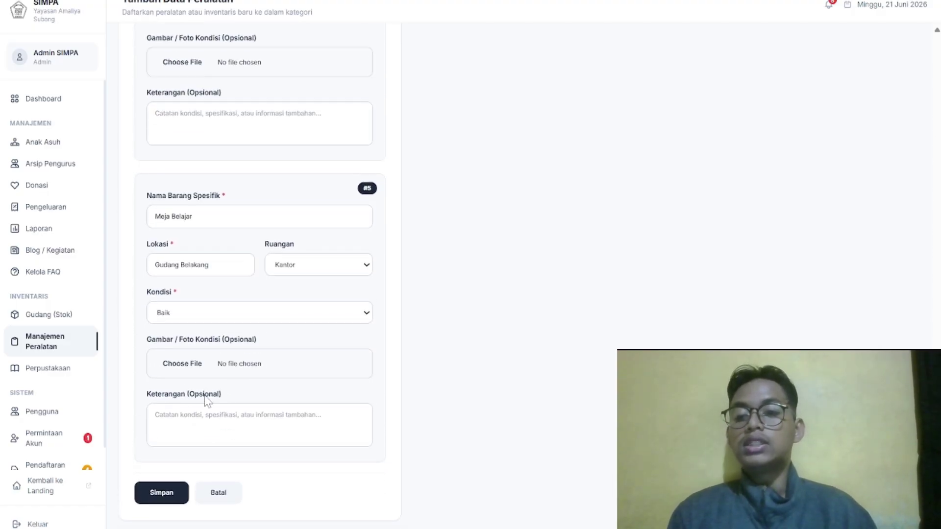
pyautogui.click(162, 505)
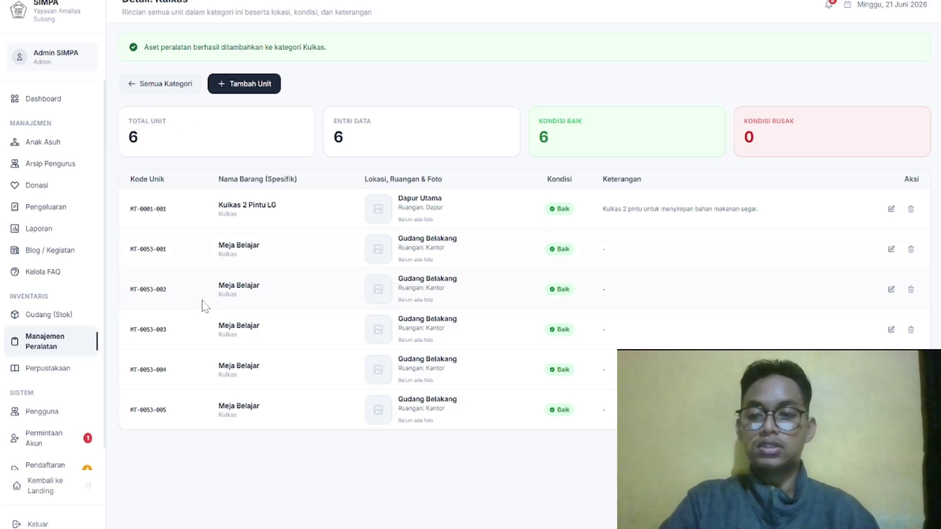
pyautogui.click(141, 93)
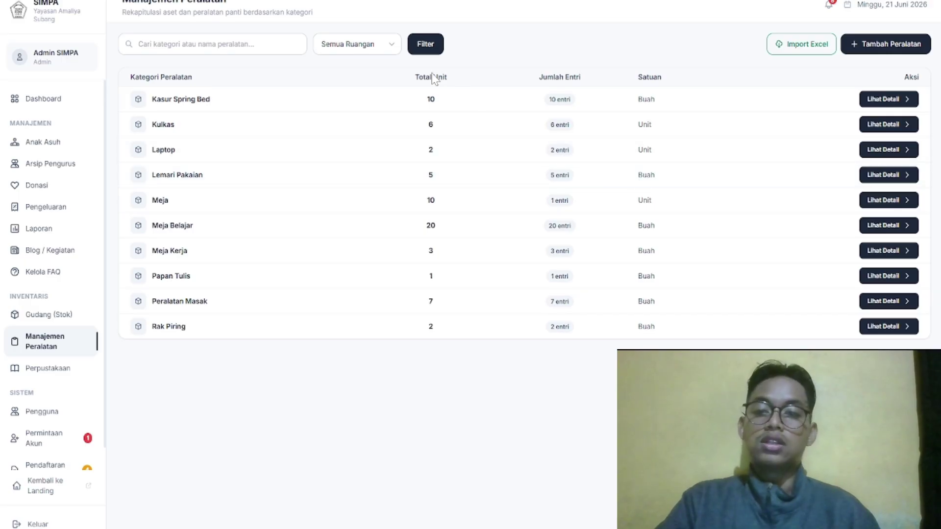
# Filter the equipment categories to the Dapur room
pyautogui.click(386, 51)
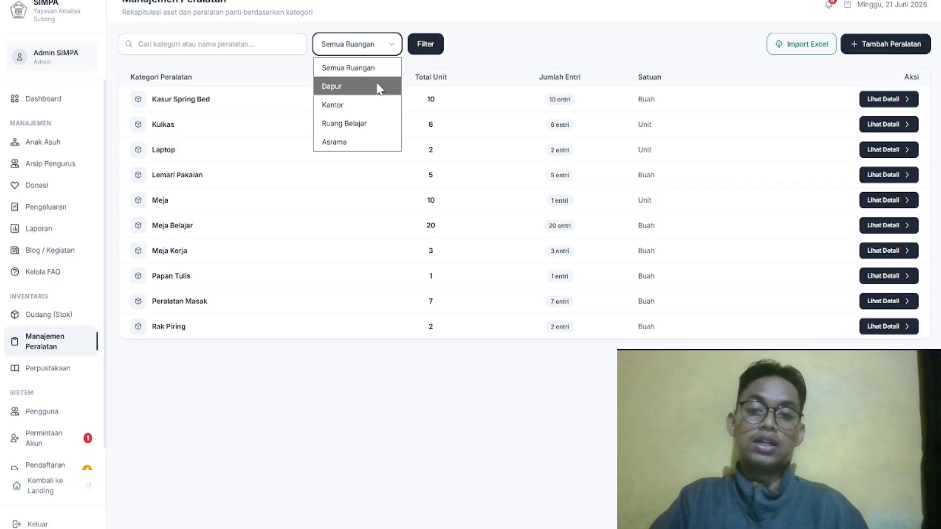
pyautogui.click(379, 88)
pyautogui.click(424, 48)
# Open the Perpustakaan book collection and scroll through its 15 titles
pyautogui.moveTo(1, 380)
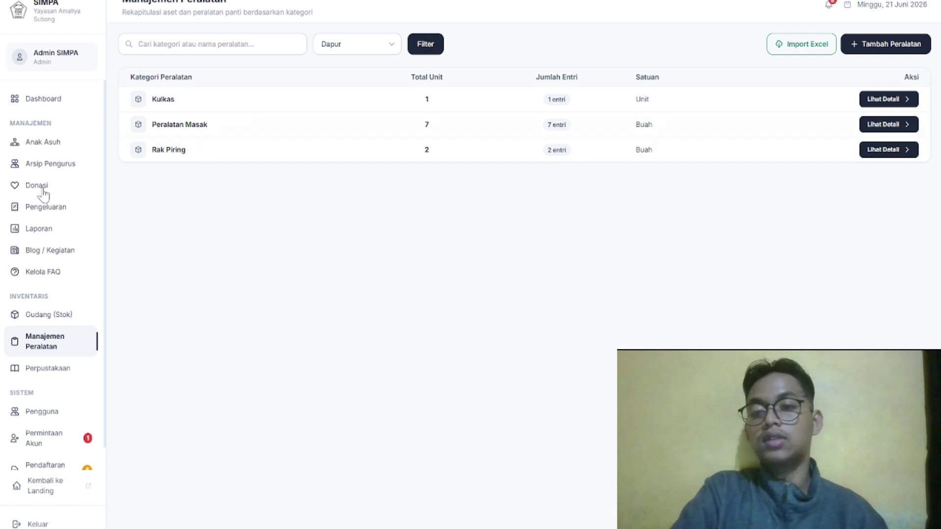
pyautogui.click(29, 370)
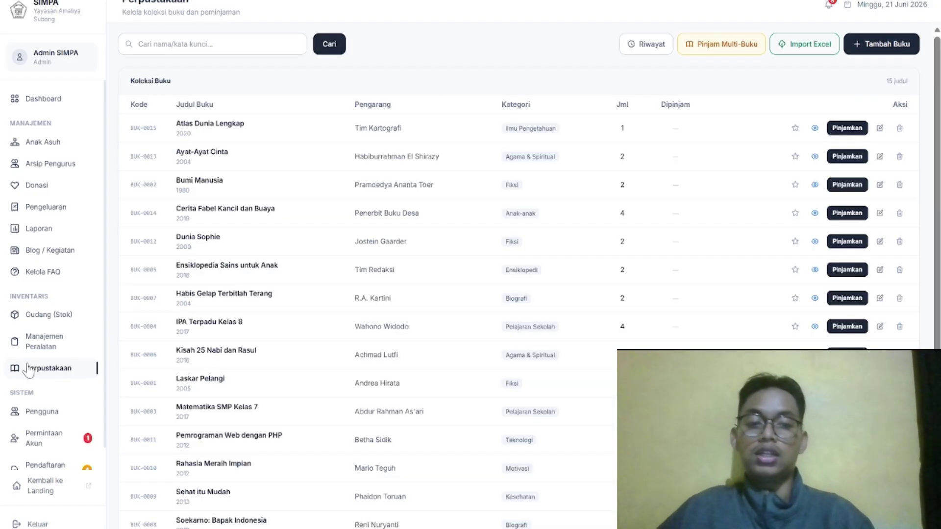
pyautogui.scroll(-2, 571, 338)
# Import a book from Excel and feature Atlas Dunia Lengkap and Ayat-Ayat Cinta on the homepage
pyautogui.scroll(2, 570, 337)
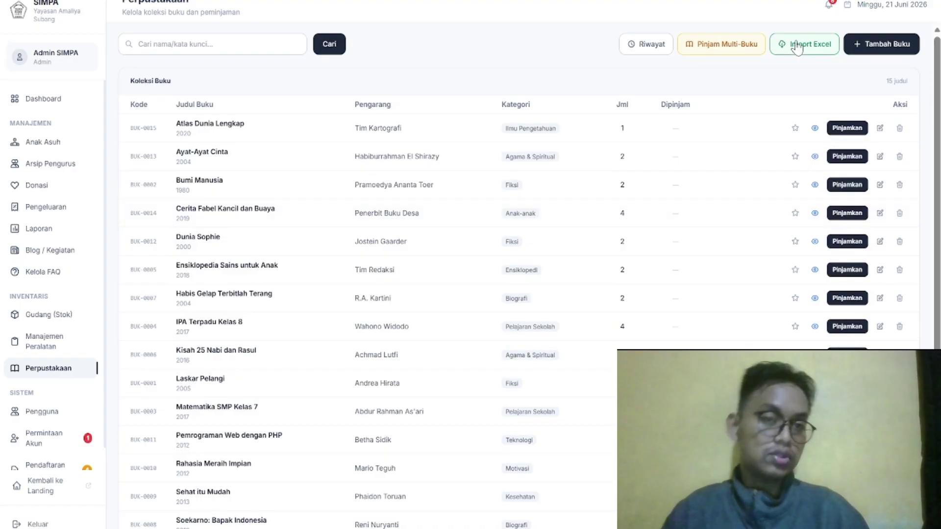
pyautogui.click(798, 46)
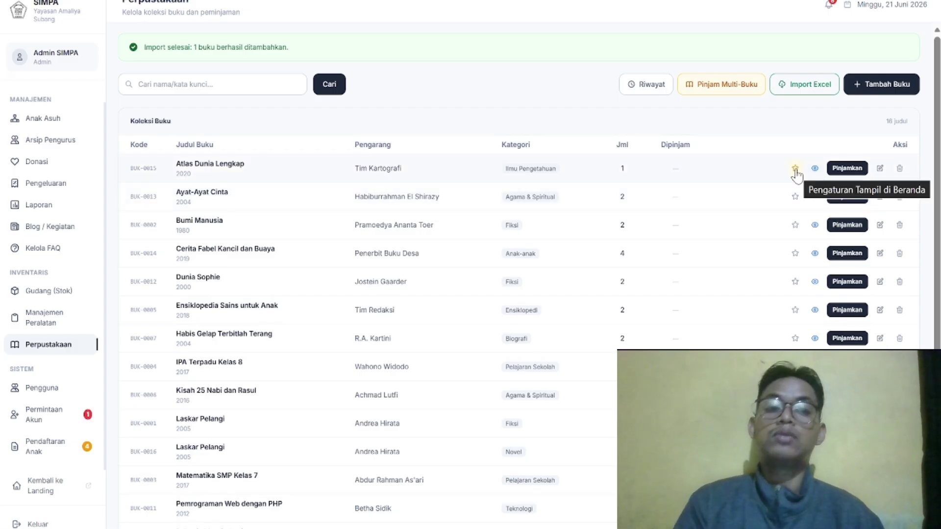
pyautogui.click(796, 170)
pyautogui.click(421, 278)
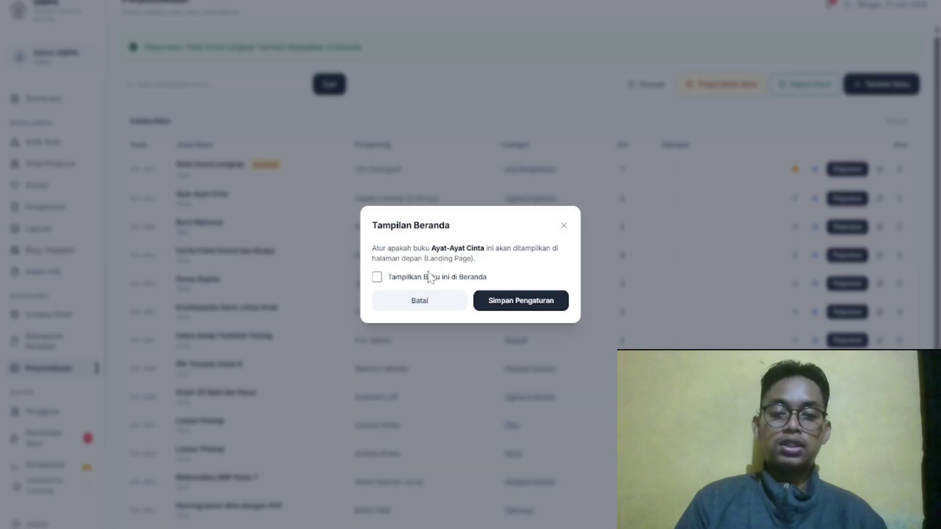
pyautogui.click(431, 275)
pyautogui.click(471, 284)
# Feature Bumi Manusia on the homepage under Sering Dipinjam, then start lending Atlas Dunia Lengkap
pyautogui.click(441, 342)
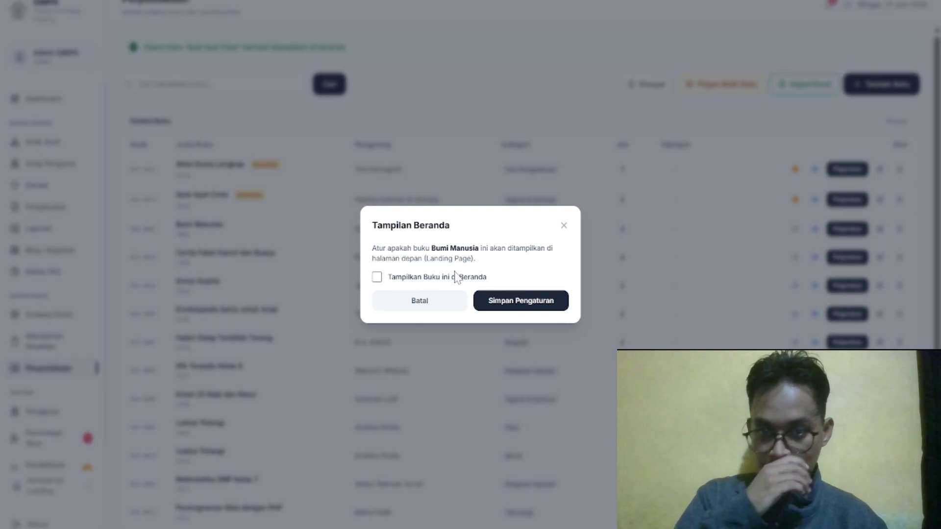
pyautogui.click(456, 278)
pyautogui.click(471, 283)
pyautogui.click(483, 345)
pyautogui.click(521, 330)
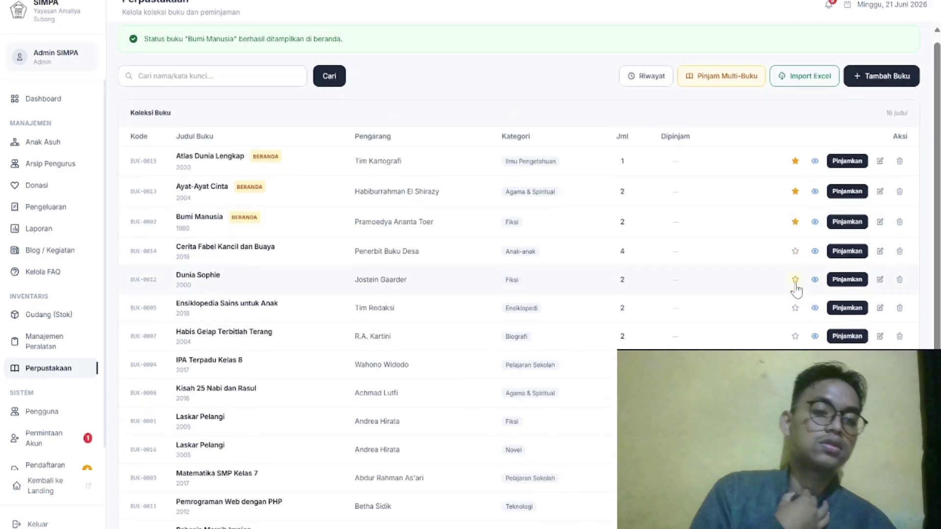
pyautogui.click(856, 170)
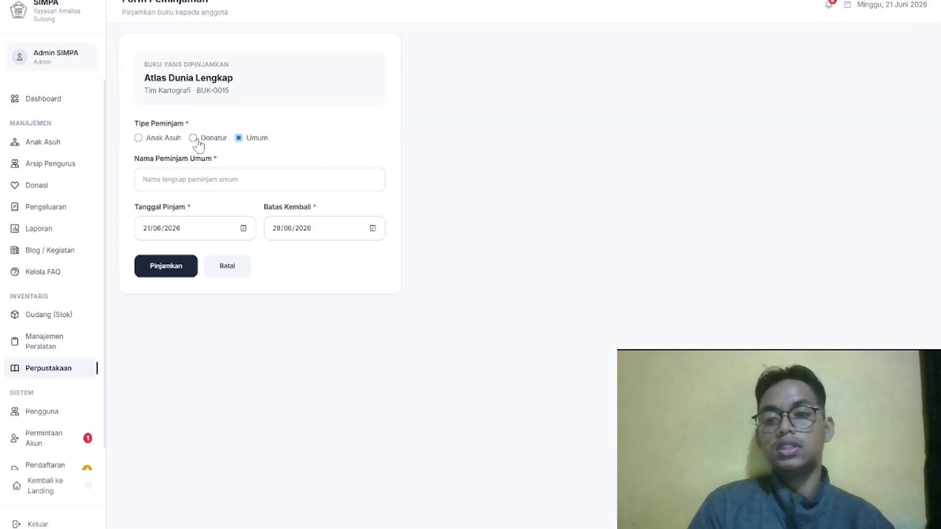
# Lend Atlas Dunia Lengkap to a foster child with return deadline 22/06/2026
pyautogui.click(165, 140)
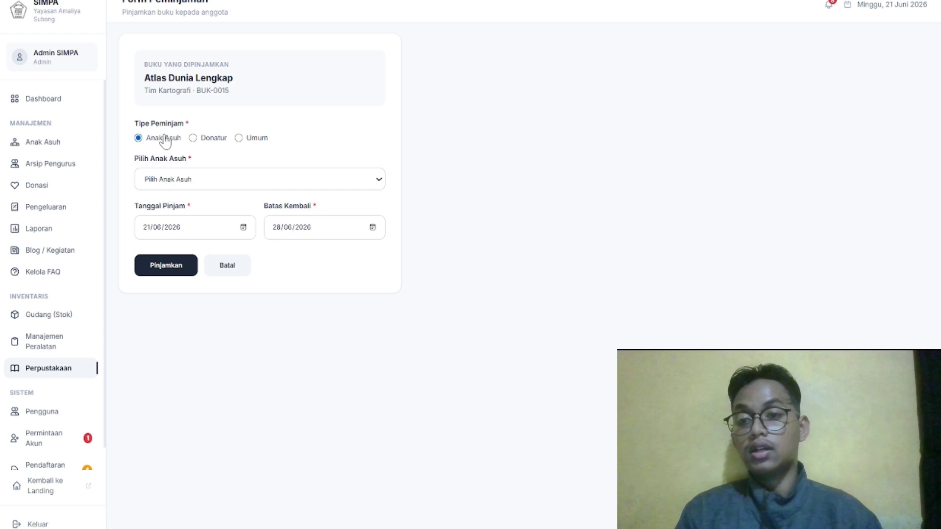
pyautogui.click(204, 180)
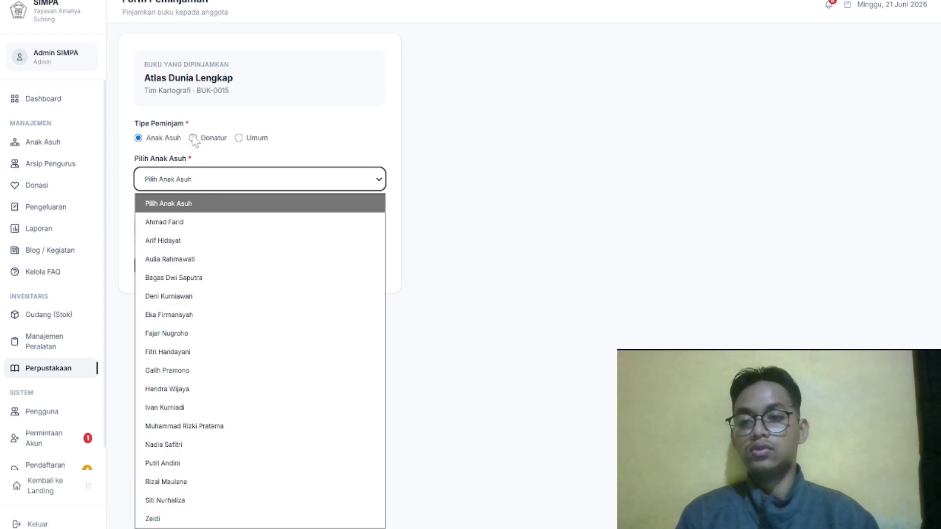
pyautogui.click(193, 139)
pyautogui.click(210, 176)
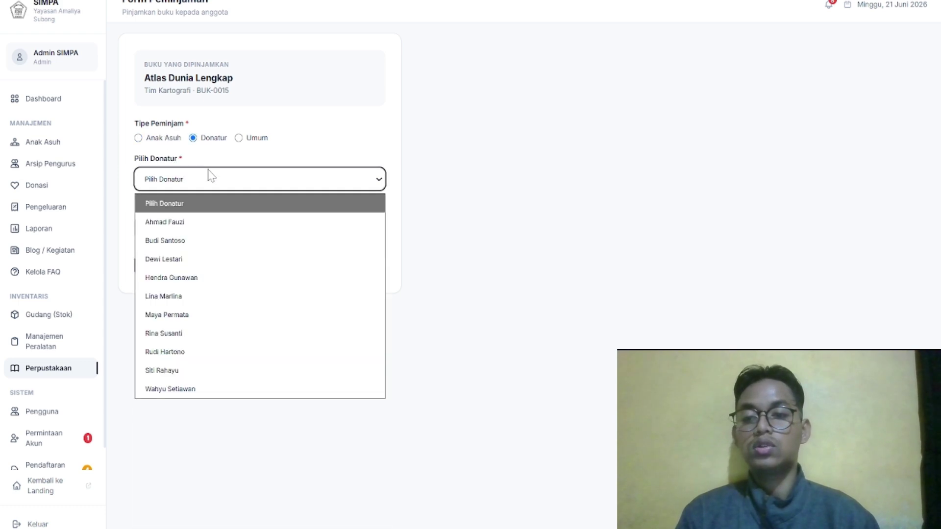
pyautogui.click(156, 142)
pyautogui.click(182, 177)
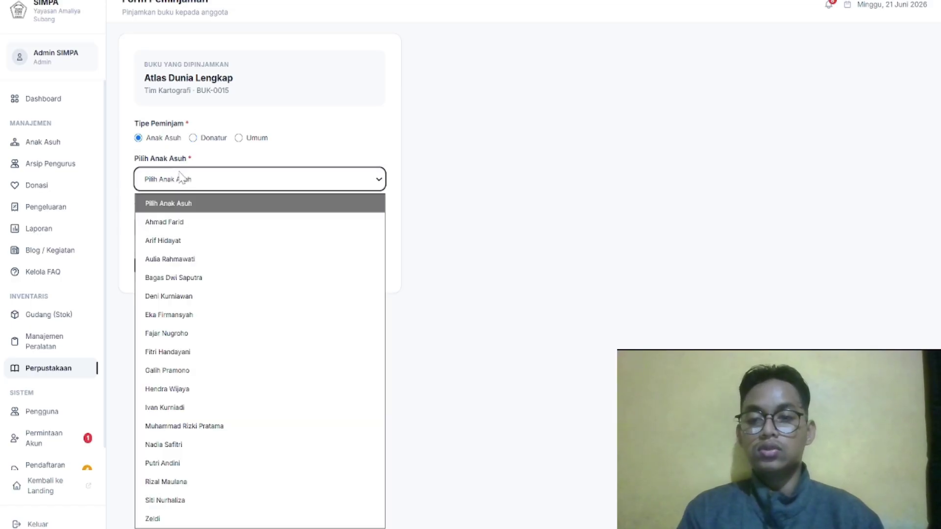
pyautogui.click(200, 333)
pyautogui.click(372, 229)
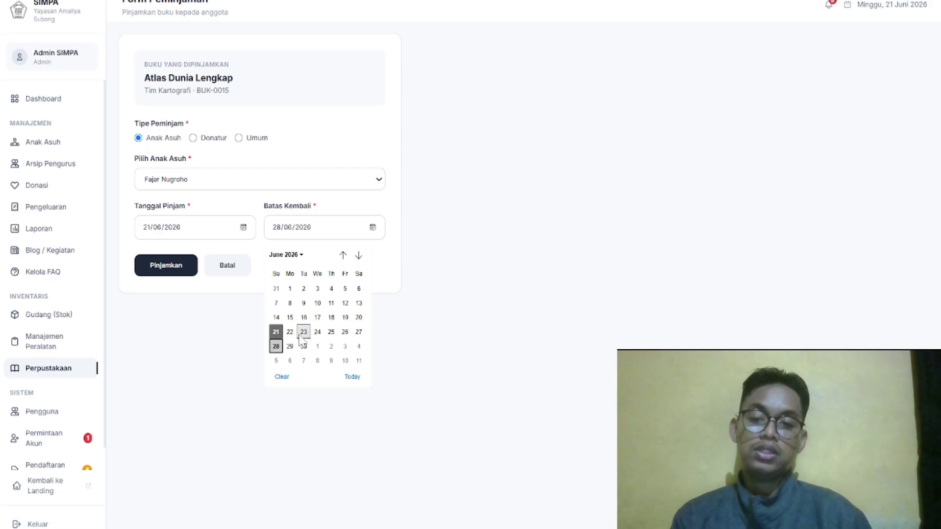
pyautogui.click(290, 333)
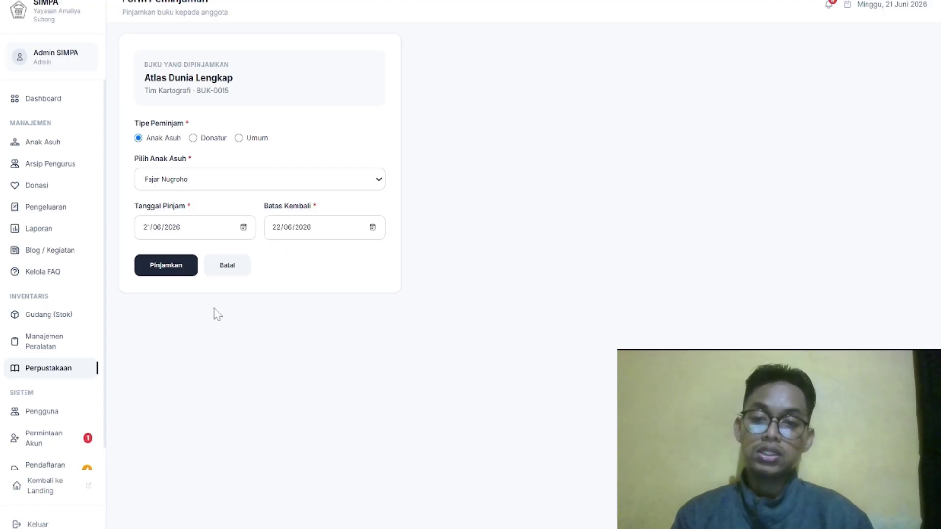
pyautogui.click(179, 266)
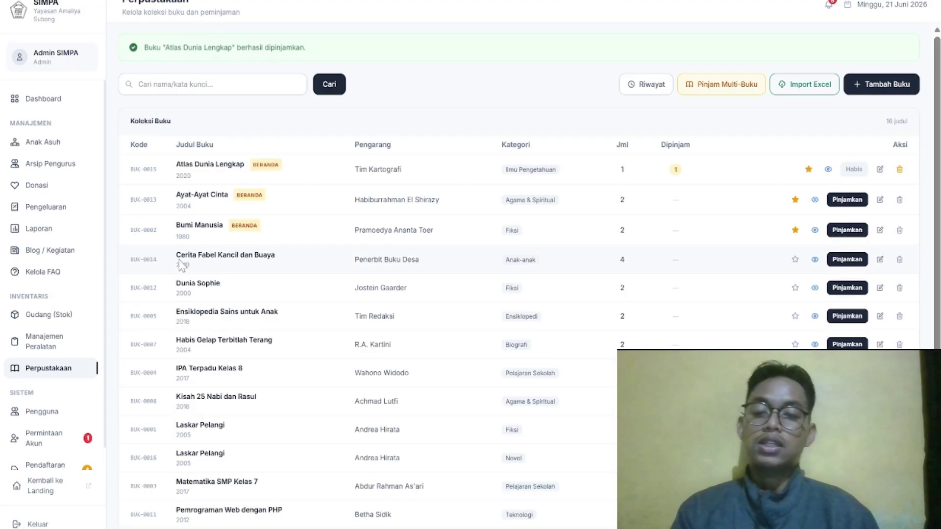
pyautogui.scroll(-1, 179, 265)
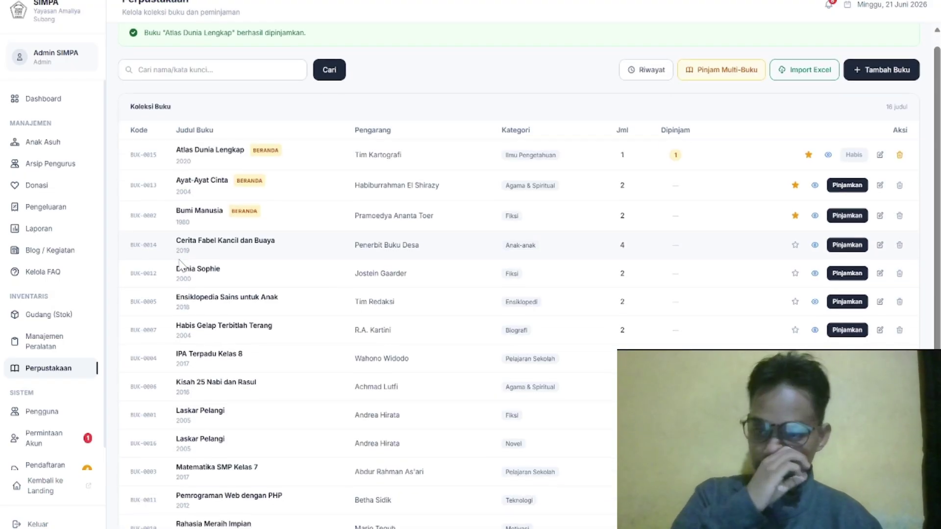
pyautogui.scroll(-1, 272, 183)
pyautogui.scroll(-1, 272, 183)
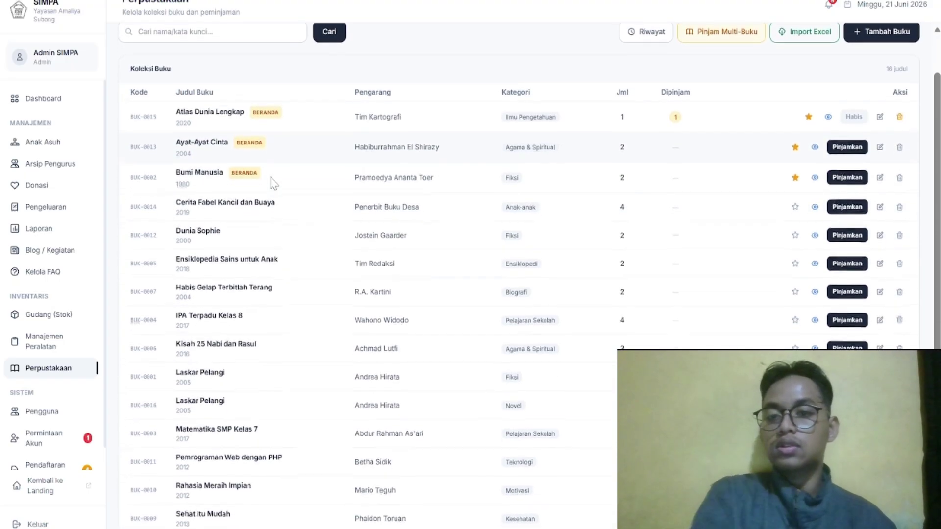
pyautogui.scroll(-1, 246, 120)
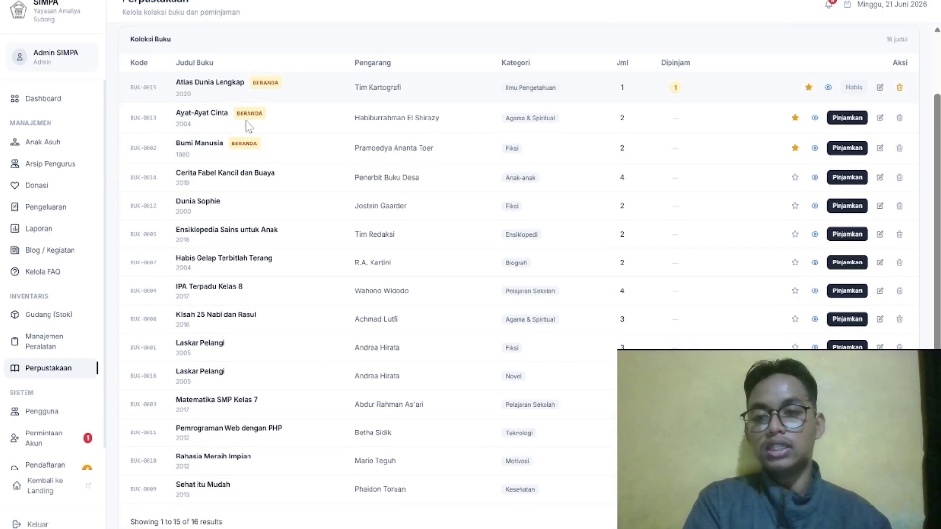
pyautogui.scroll(1, 249, 126)
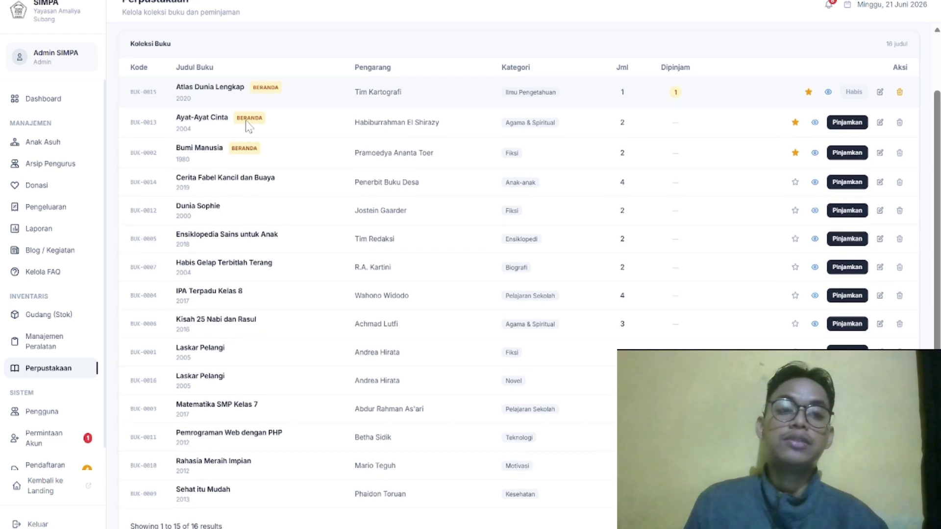
pyautogui.scroll(-5, 248, 125)
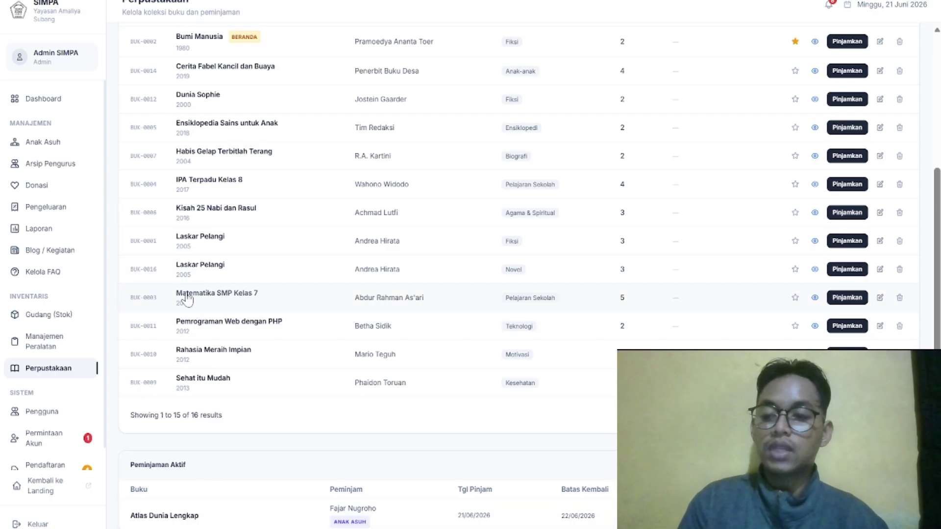
pyautogui.scroll(-1, 91, 297)
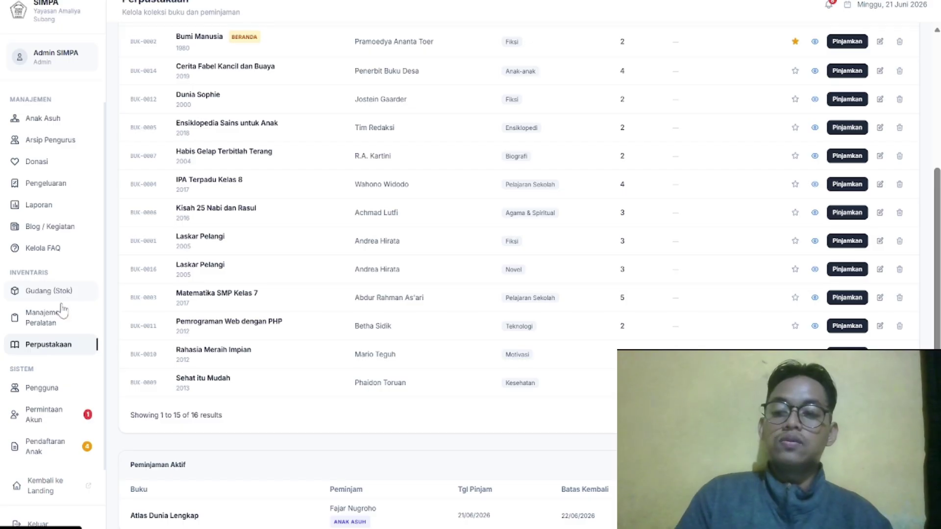
# Review the Manajemen Pengguna account list, then open the child registration submissions
pyautogui.click(49, 390)
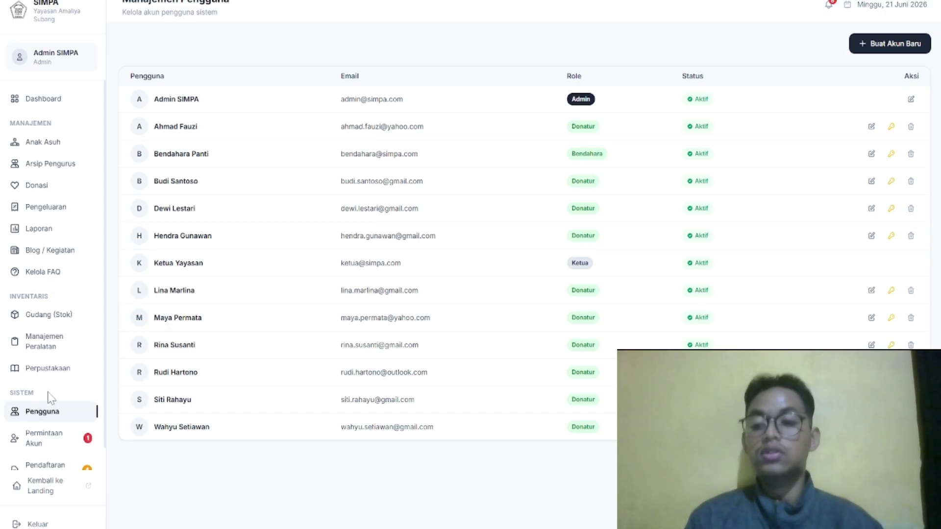
pyautogui.scroll(-2, 49, 396)
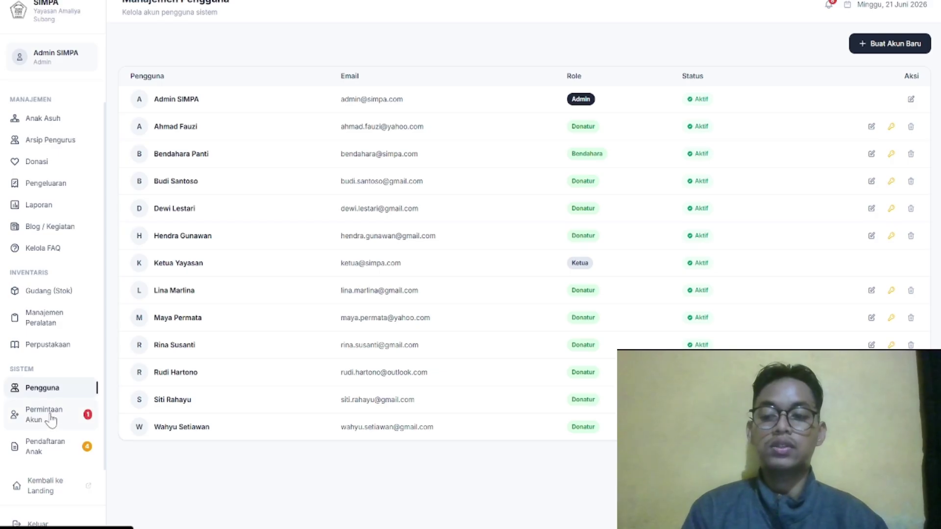
pyautogui.click(67, 448)
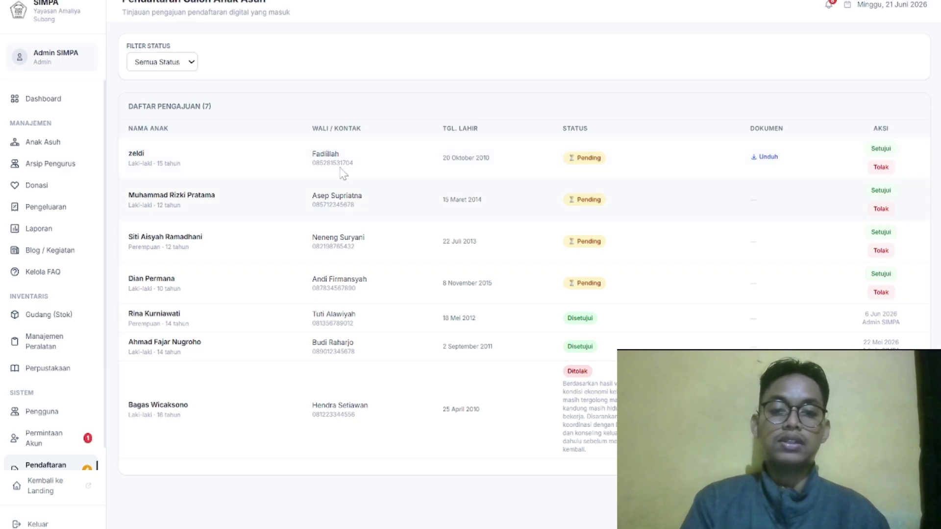
# Approve the first pending child registration, enrolling the child as an active foster child
pyautogui.moveTo(312, 164); pyautogui.dragTo(367, 171)
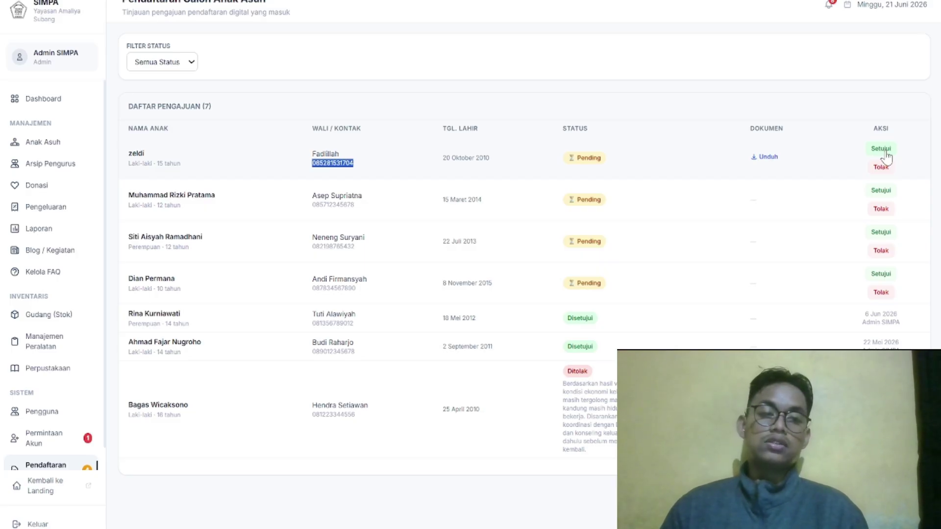
pyautogui.click(886, 153)
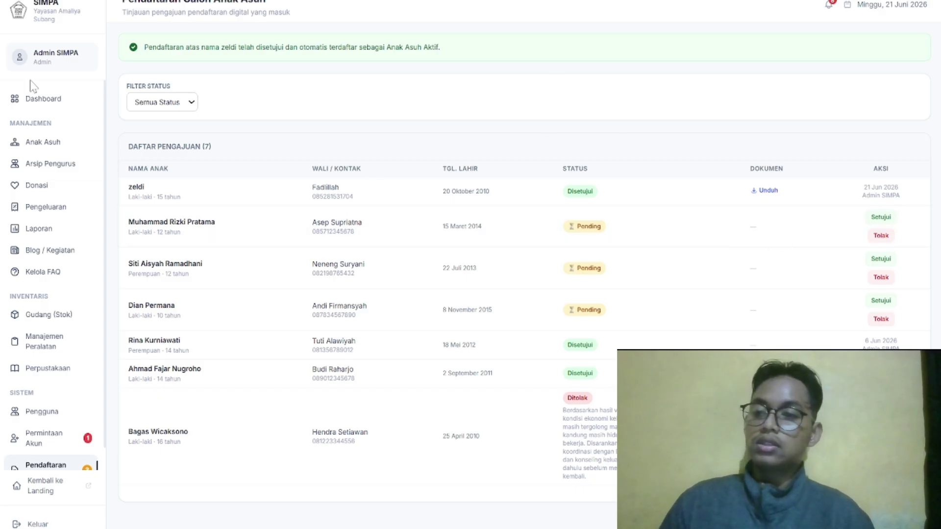
# In the Anak Asuh list, open a child's edit form on the previous page, then leave without saving
pyautogui.click(49, 143)
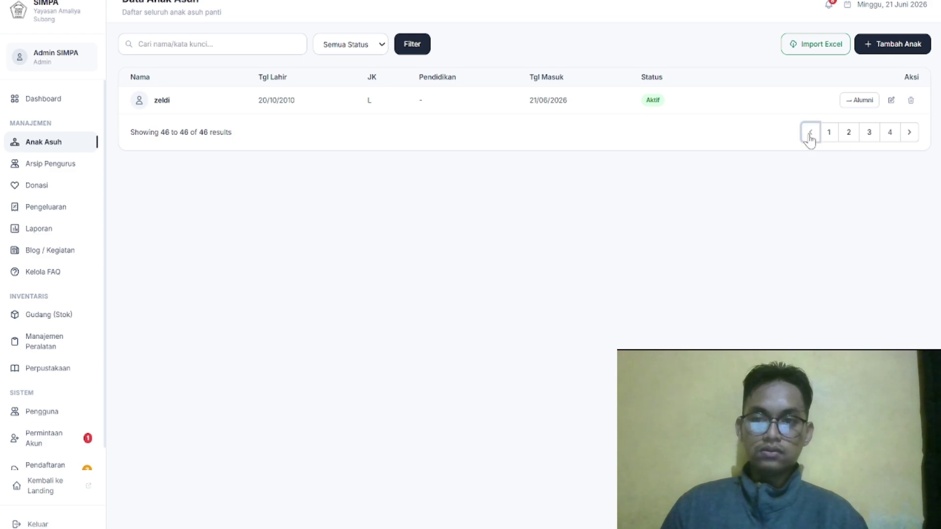
pyautogui.click(809, 138)
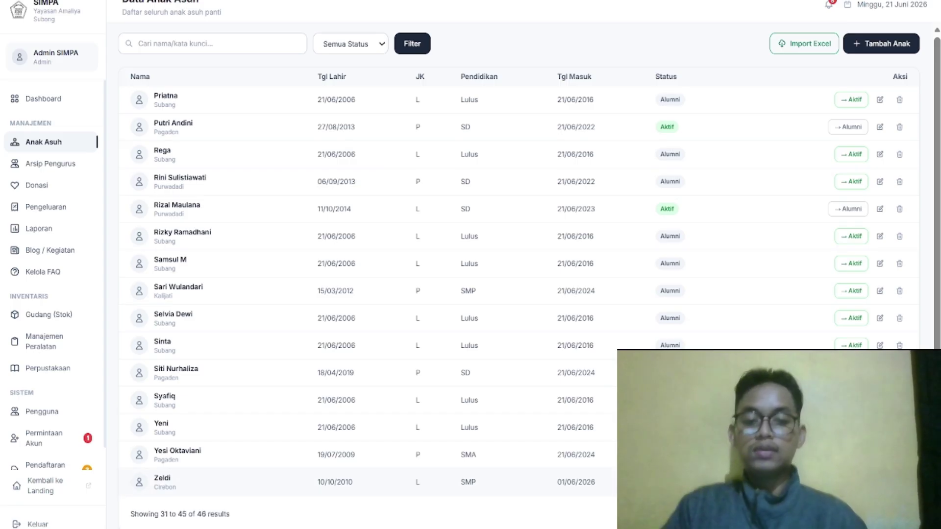
pyautogui.click(881, 483)
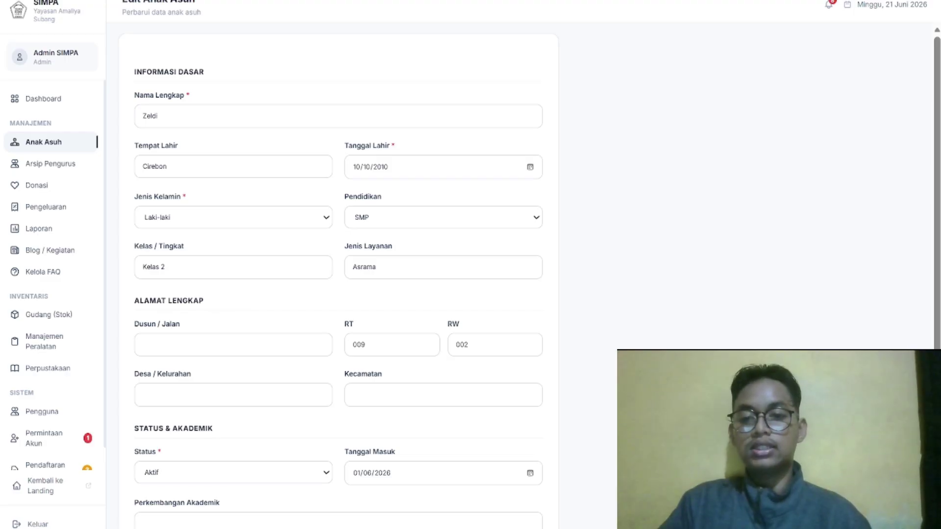
pyautogui.scroll(-1, 338, 274)
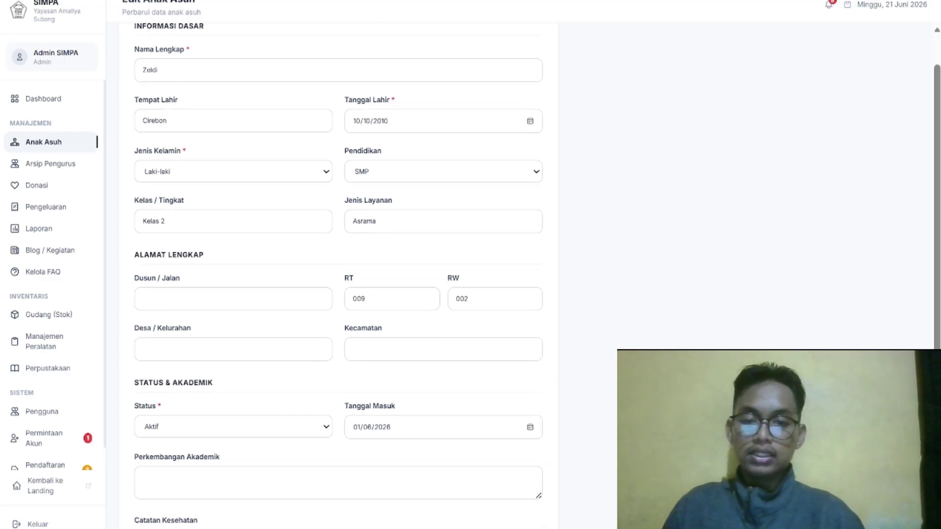
pyautogui.scroll(-5, 281, 445)
pyautogui.click(244, 513)
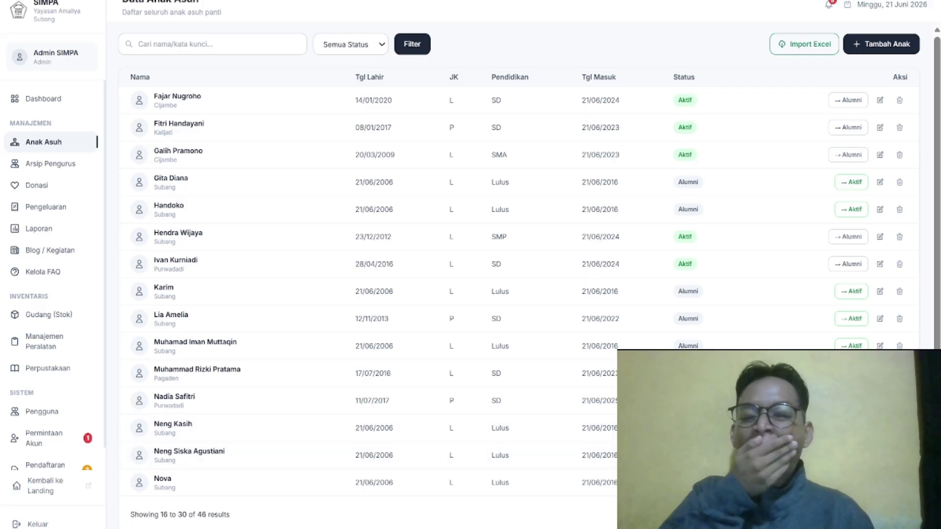
# Jump to the last page and open the new child's edit form (status Aktif, entry 21/06/2026)
pyautogui.click(879, 515)
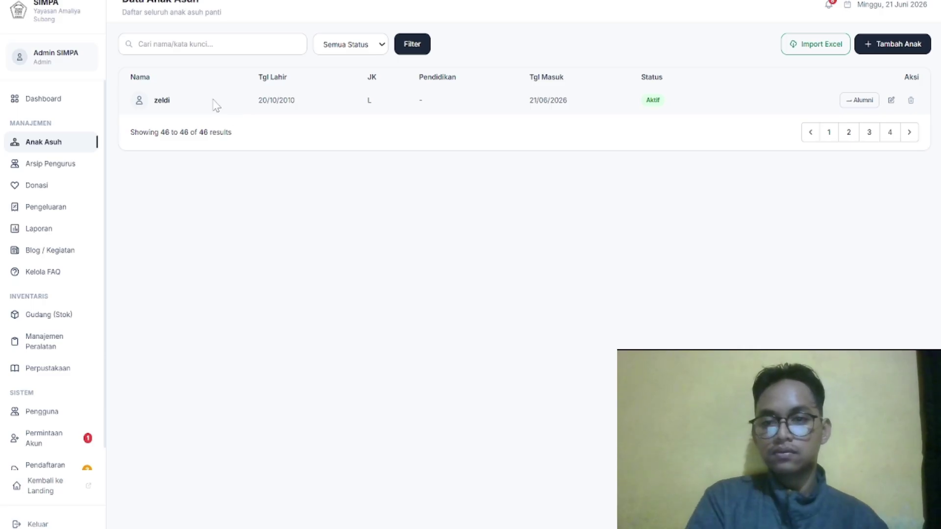
pyautogui.click(893, 102)
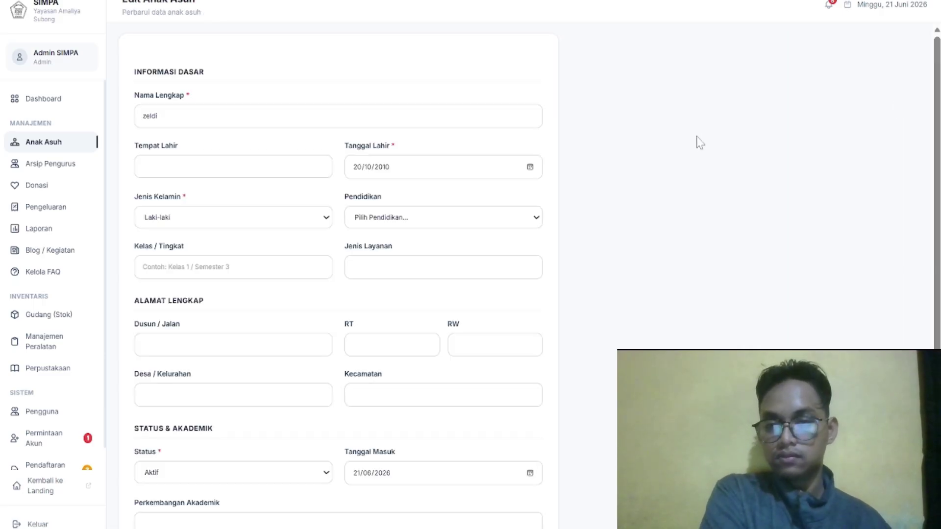
pyautogui.scroll(-5, 253, 83)
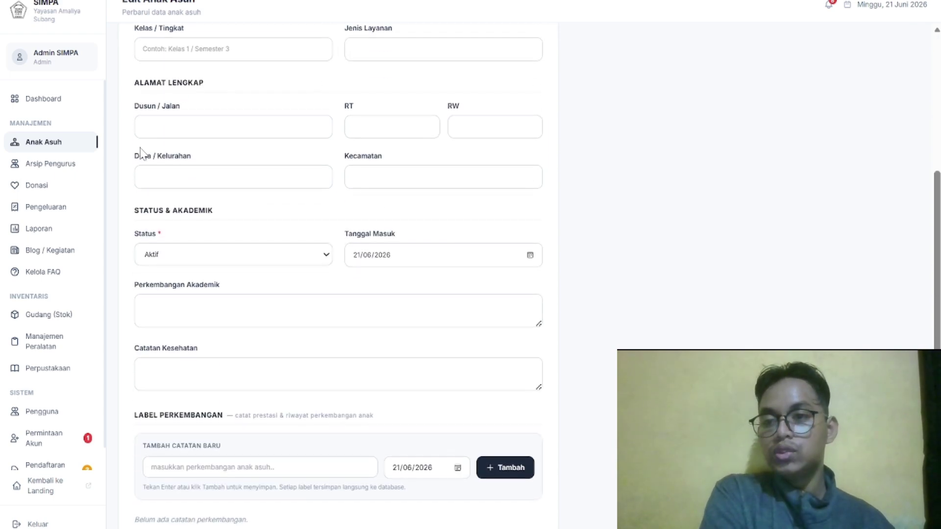
pyautogui.scroll(-1, 78, 230)
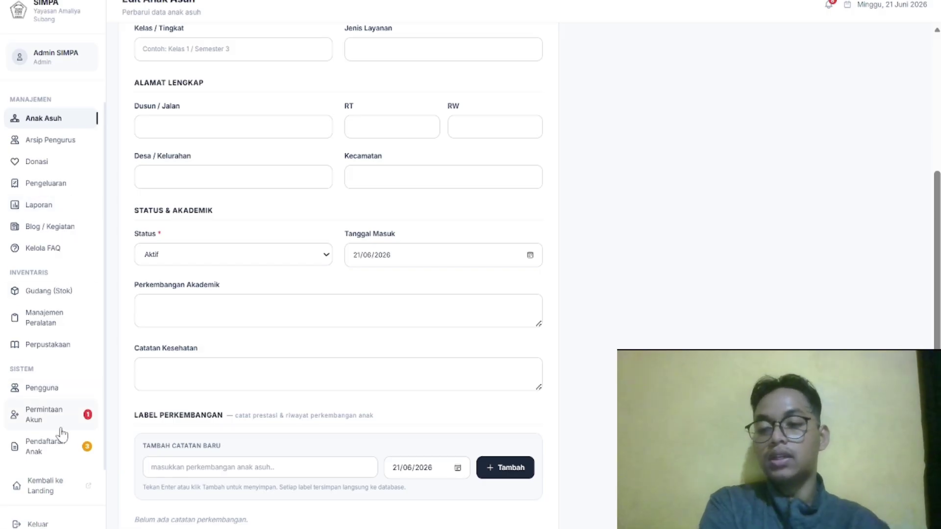
# Review the pending request's details in Permintaan Akun, then approve it with 'Ya, Setujui'
pyautogui.click(54, 416)
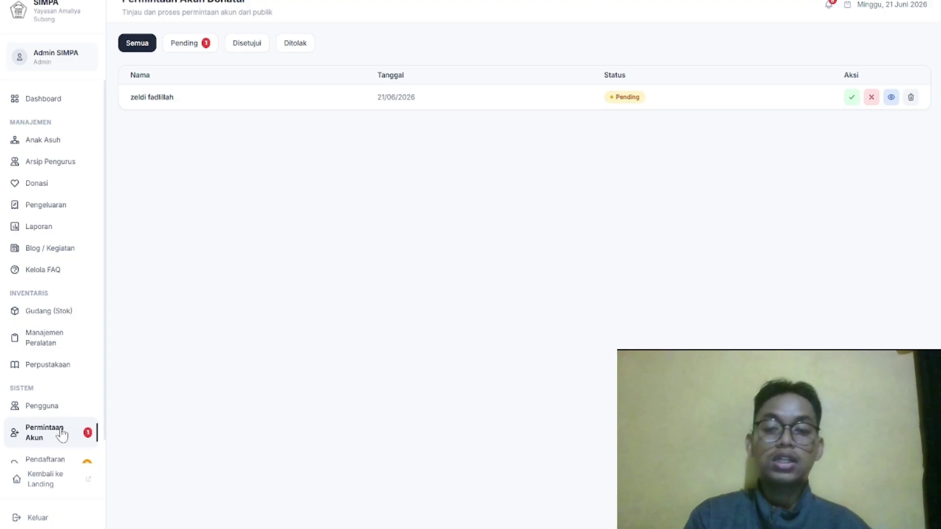
pyautogui.click(891, 98)
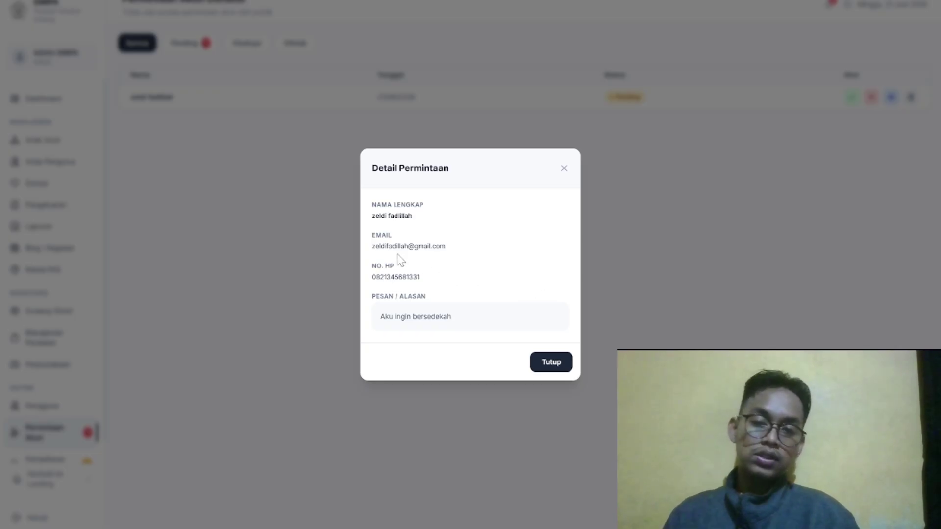
pyautogui.click(552, 362)
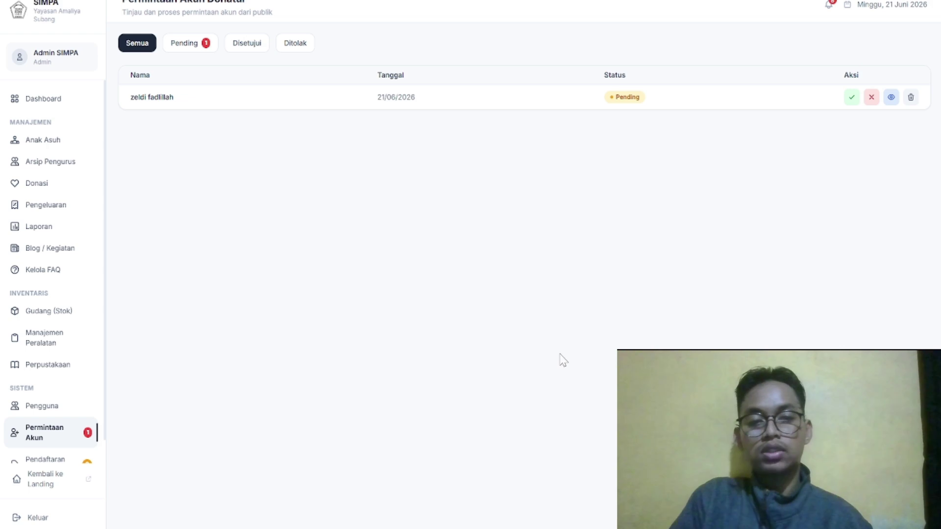
pyautogui.click(852, 98)
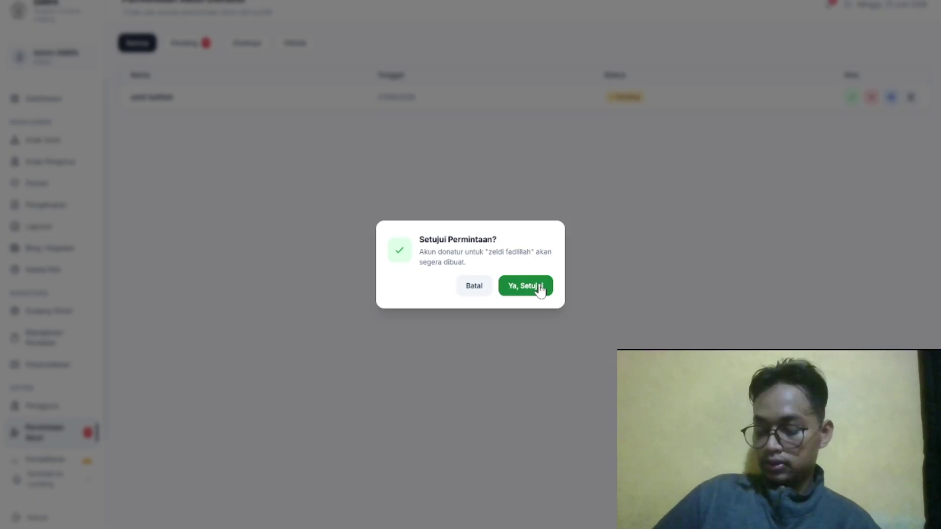
pyautogui.click(541, 289)
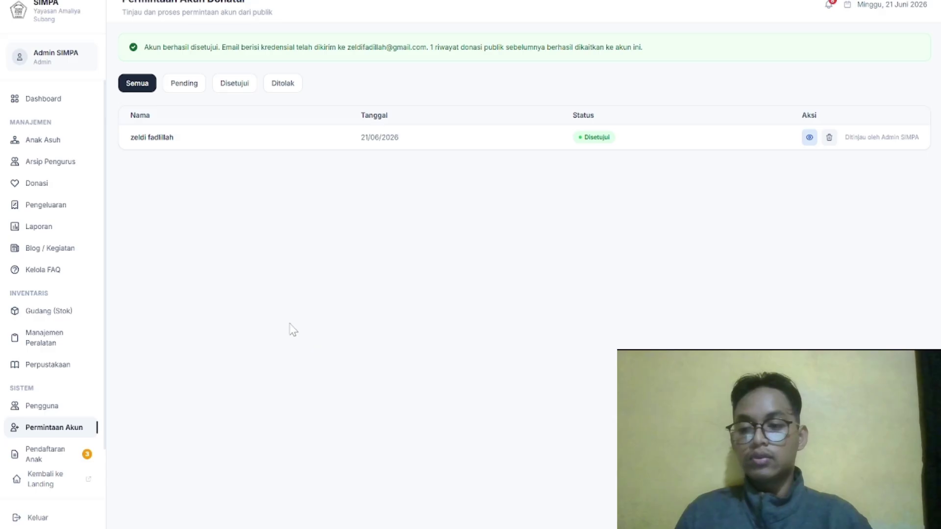
# Check that the new donor shows as Belum Ganti Password in Pengguna, then go back to the landing page
pyautogui.click(64, 406)
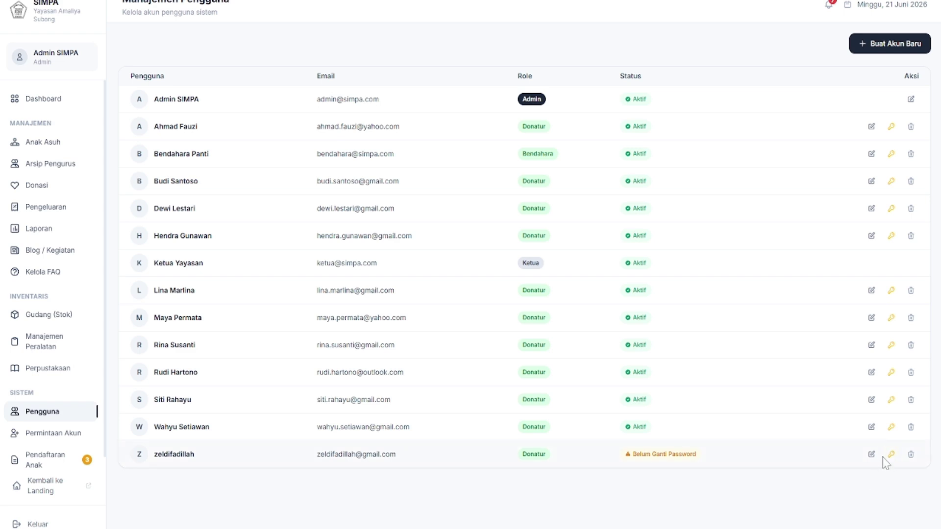
pyautogui.scroll(-1, 686, 349)
pyautogui.scroll(1, 638, 319)
pyautogui.click(34, 496)
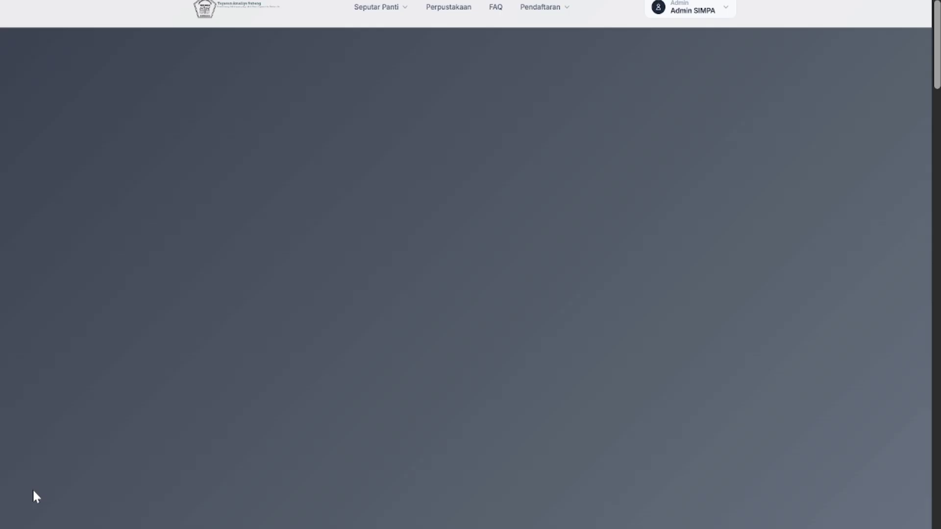
# Open the Blog page under Seputar Panti and look through the article list
pyautogui.scroll(-20, 306, 349)
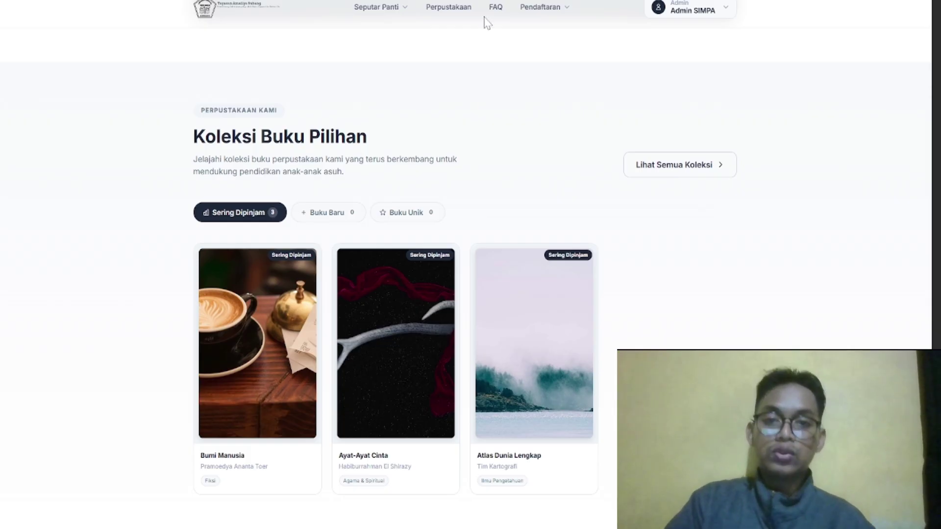
pyautogui.scroll(15, 485, 22)
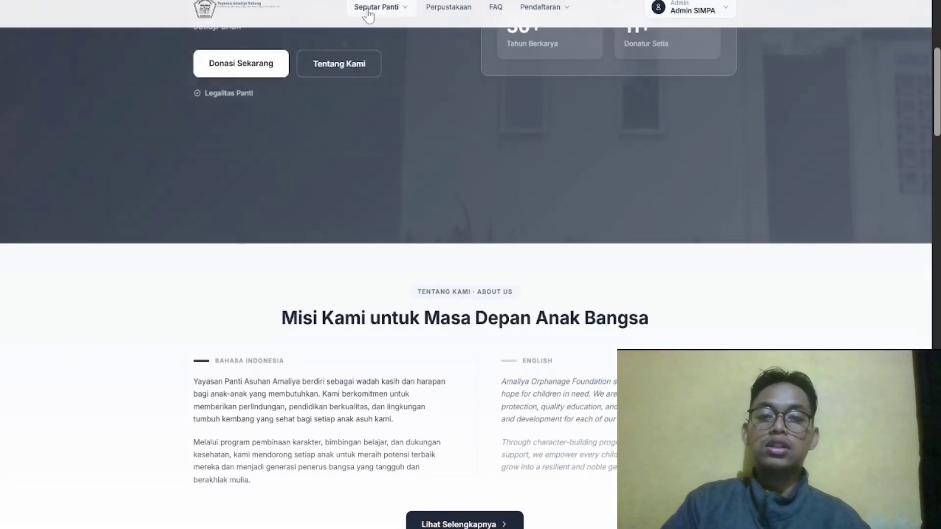
pyautogui.click(367, 11)
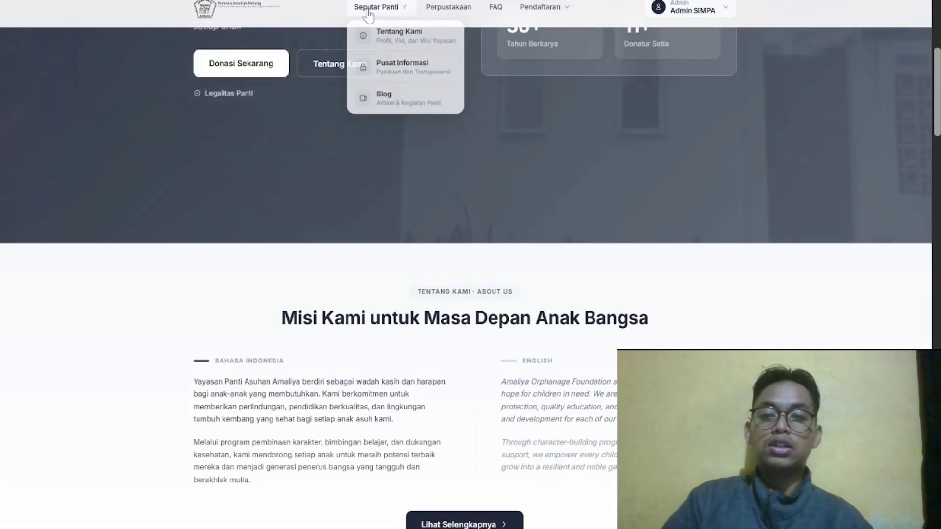
pyautogui.click(408, 111)
pyautogui.scroll(-5, 407, 106)
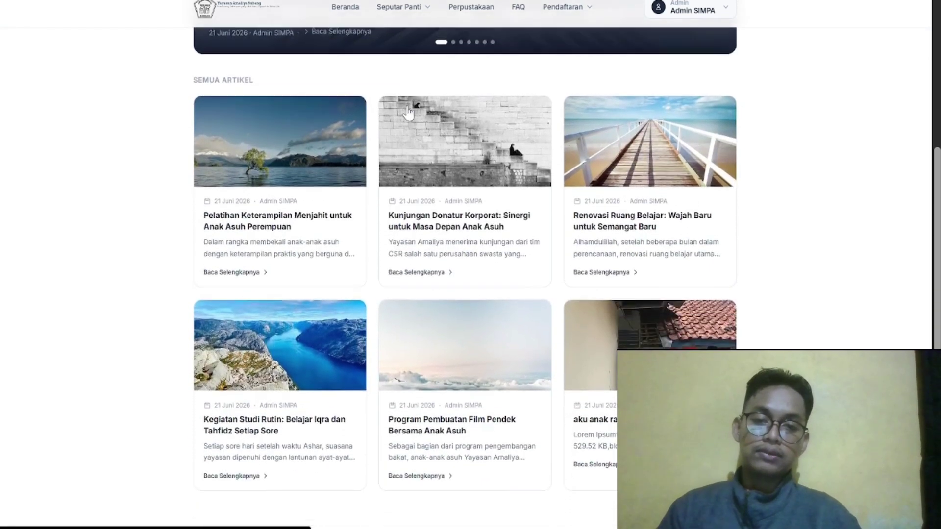
pyautogui.scroll(6, 408, 113)
pyautogui.scroll(-10, 407, 107)
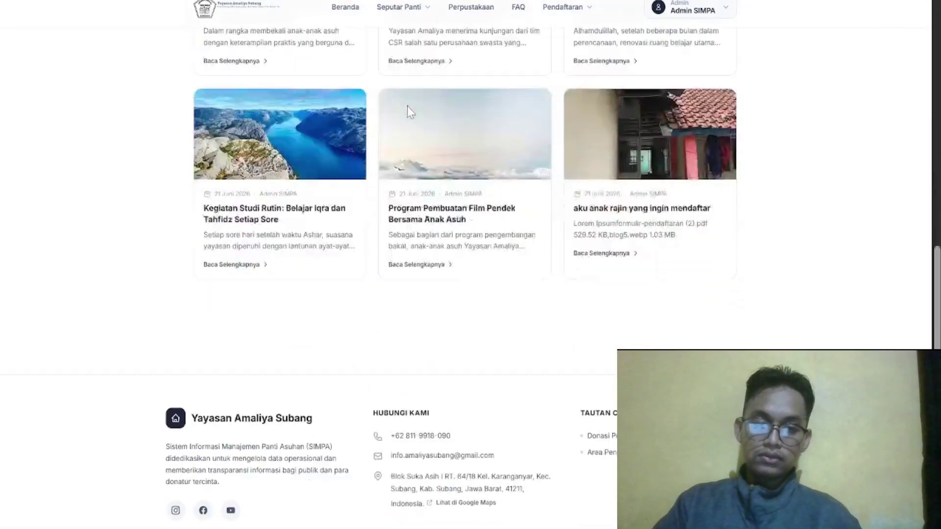
pyautogui.scroll(1, 414, 109)
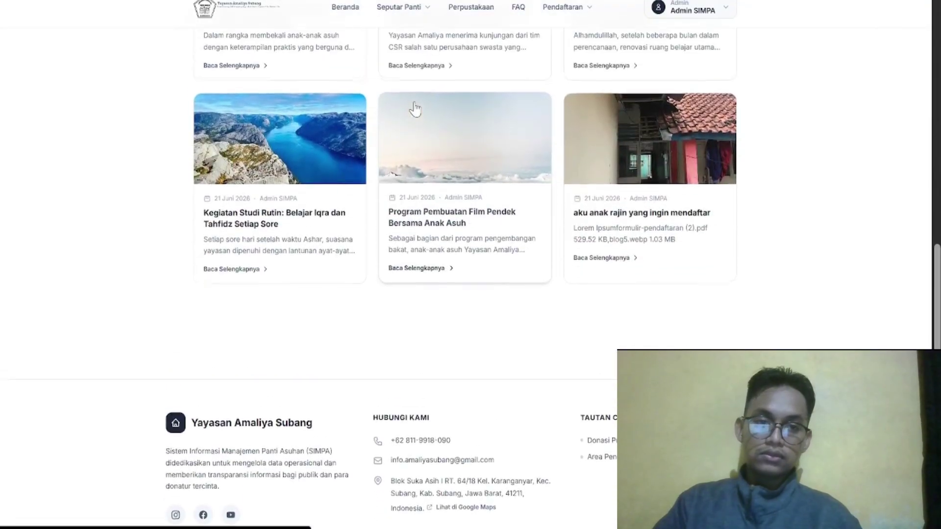
# Read 'aku anak rajin yang ingin mendaftar' and the previous Independence Day article, then return to the admin menu via Beranda
pyautogui.click(634, 176)
pyautogui.scroll(-1, 635, 176)
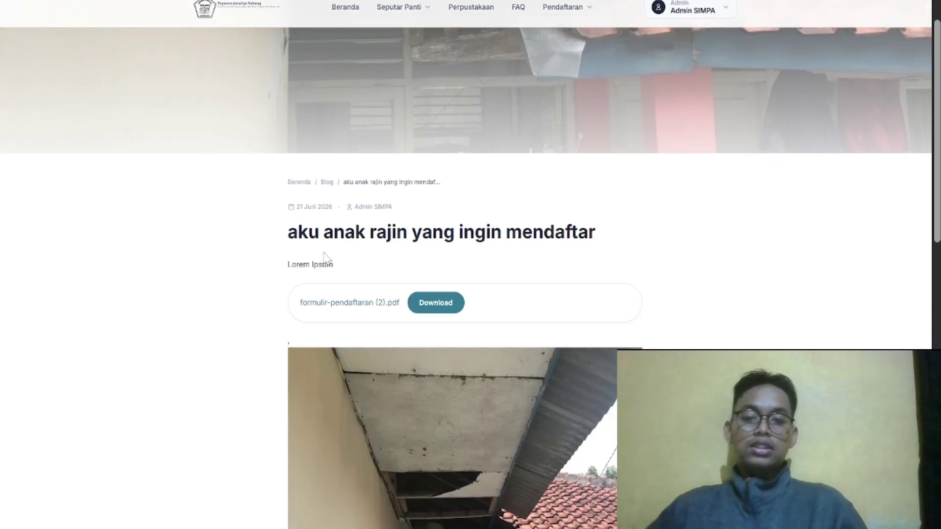
pyautogui.scroll(-2, 326, 260)
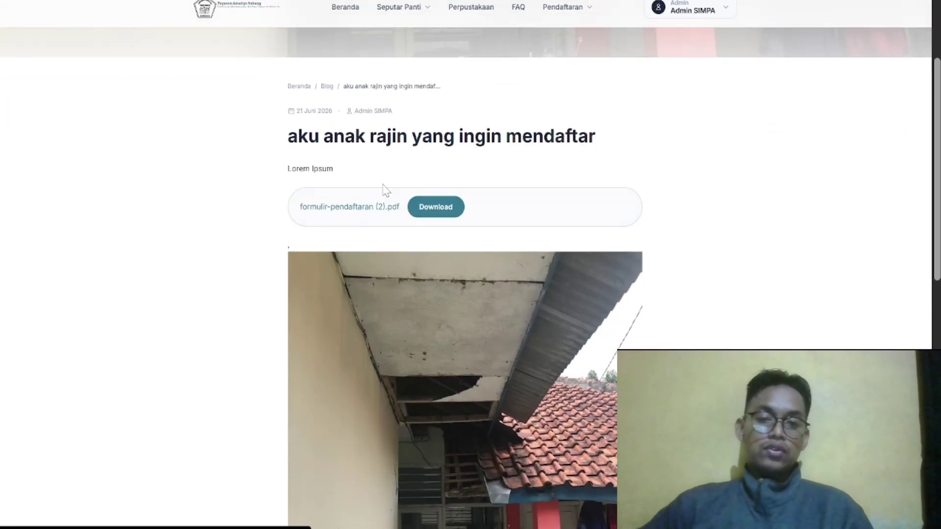
pyautogui.scroll(-10, 368, 373)
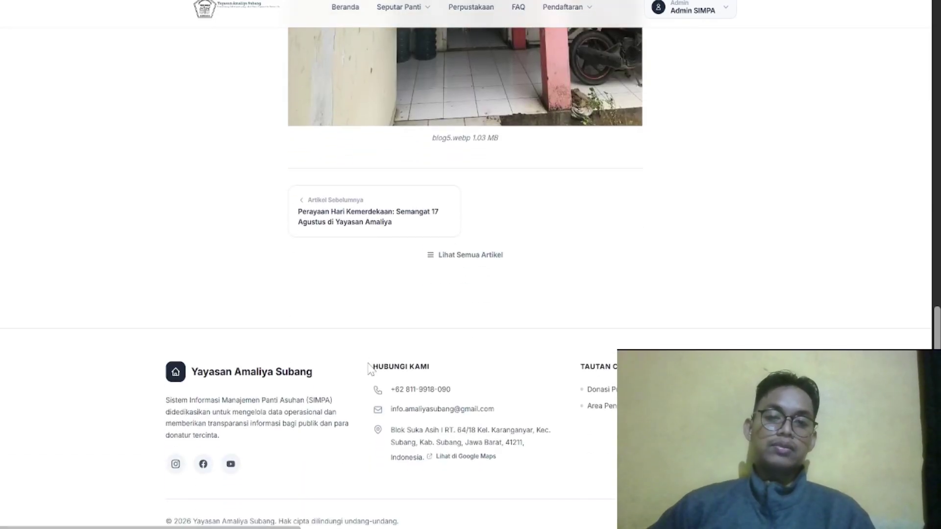
pyautogui.click(390, 236)
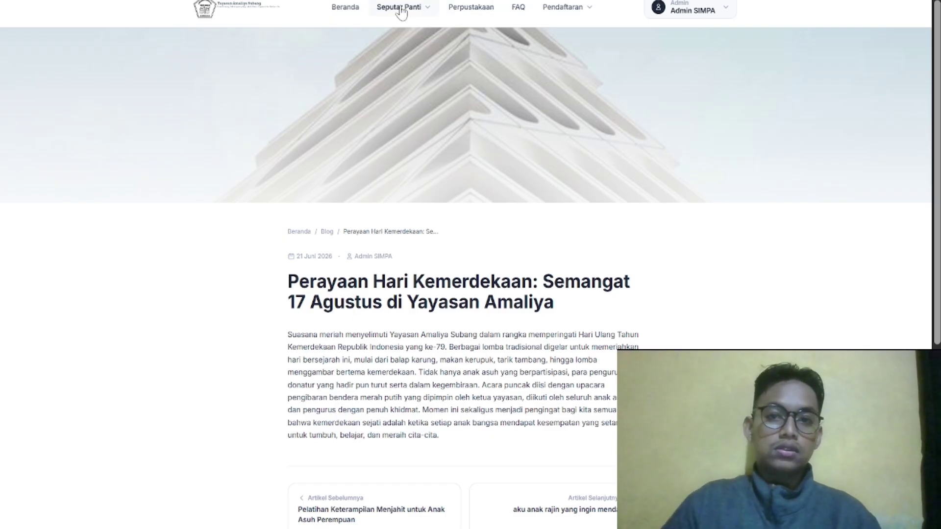
pyautogui.click(343, 8)
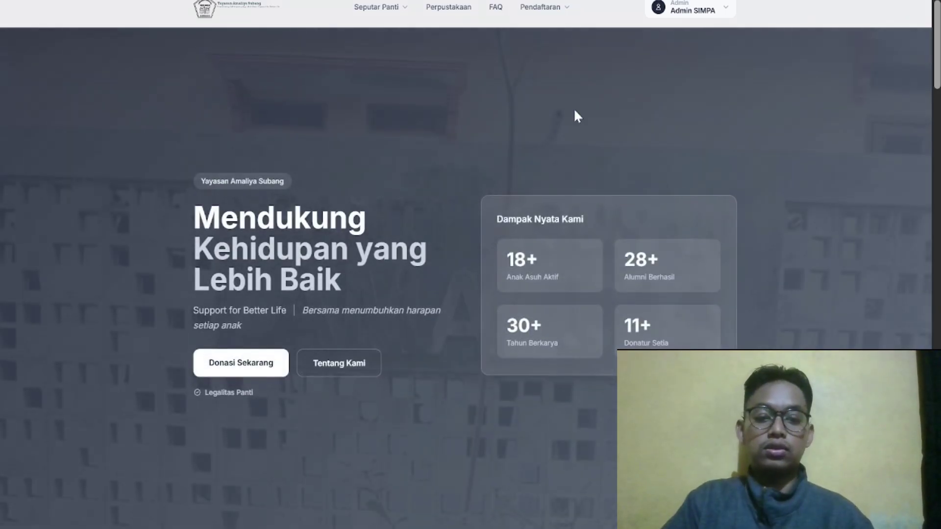
pyautogui.click(695, 15)
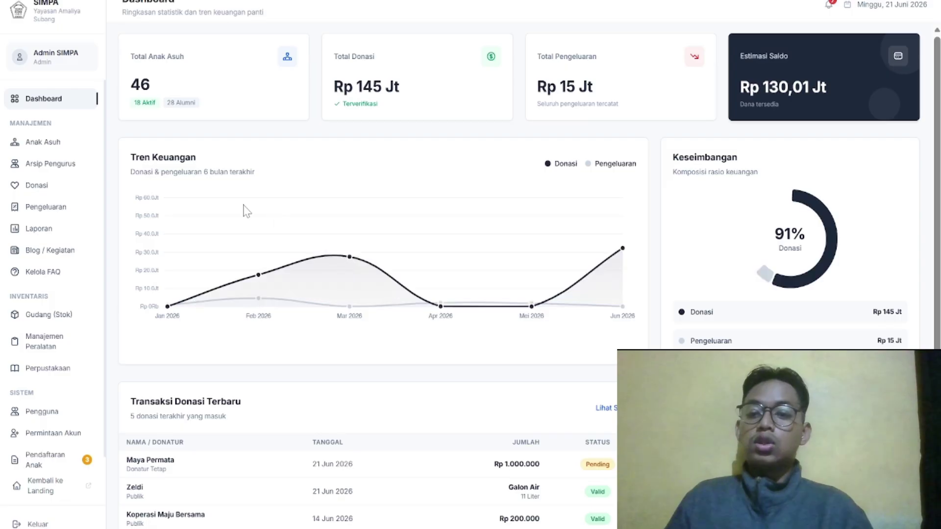
# Open Manajemen Donasi and filter to donations from registered donors (Donatur Terdaftar)
pyautogui.click(56, 188)
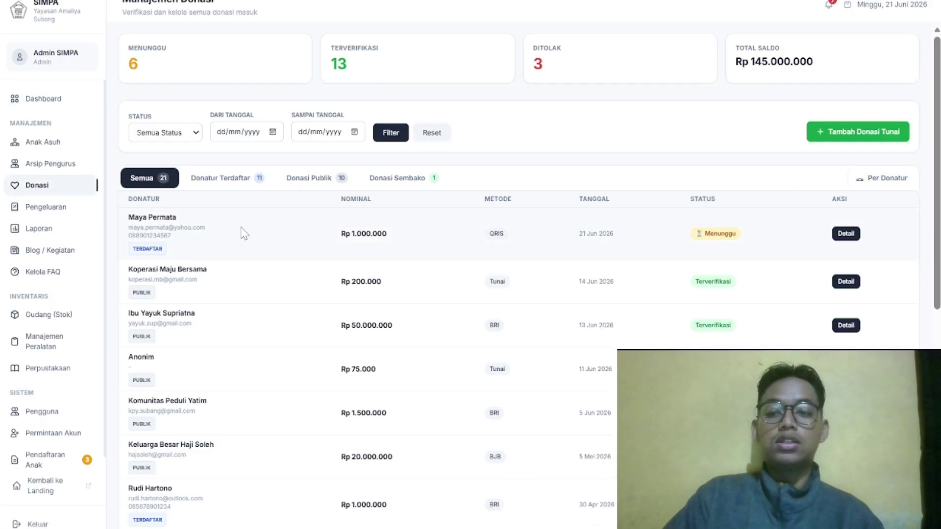
pyautogui.scroll(1, 284, 237)
pyautogui.scroll(-1, 285, 238)
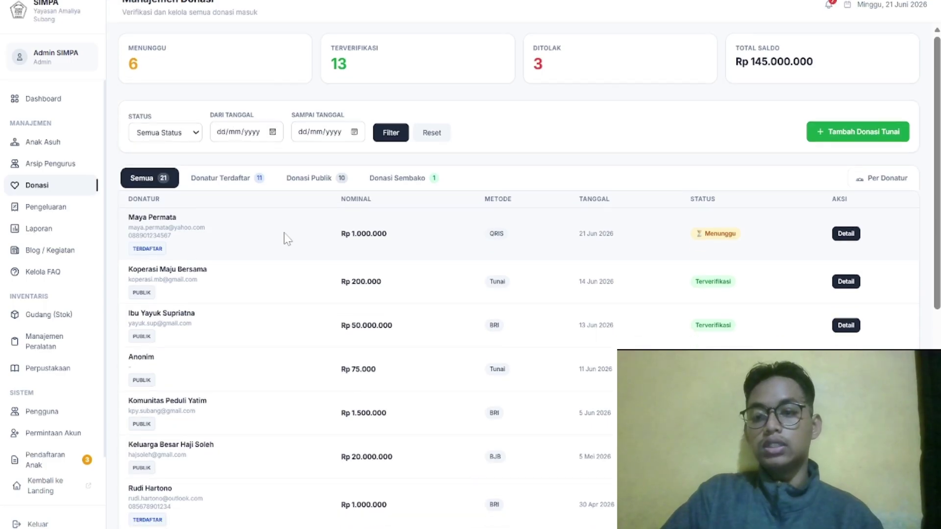
pyautogui.scroll(-1, 288, 238)
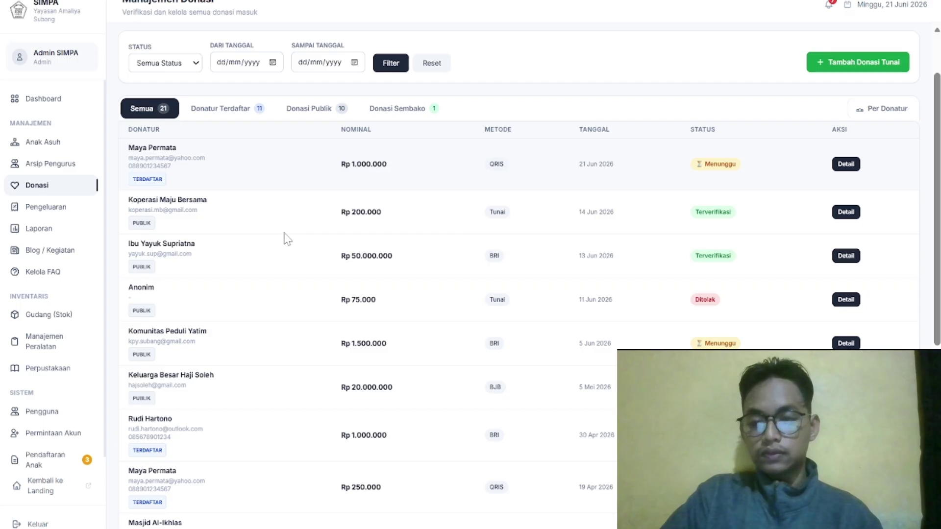
pyautogui.scroll(-2, 286, 238)
pyautogui.scroll(3, 284, 238)
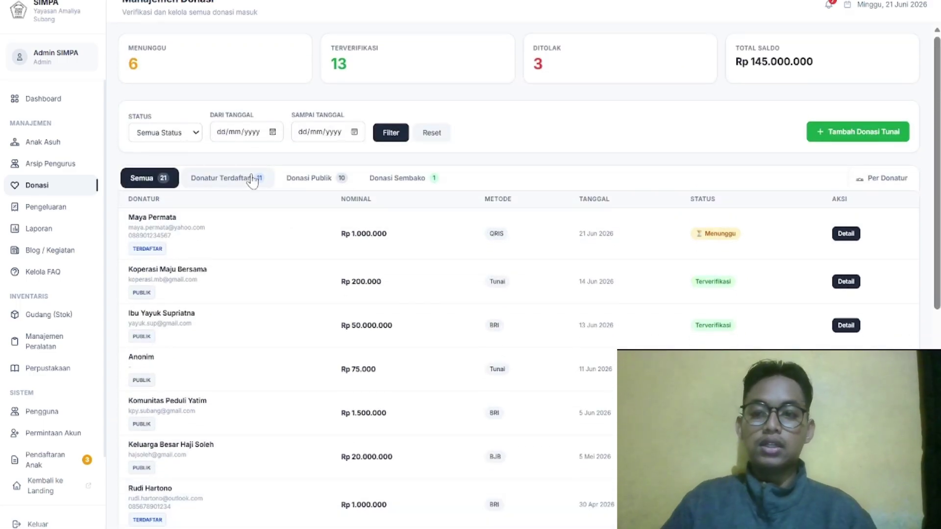
pyautogui.click(252, 180)
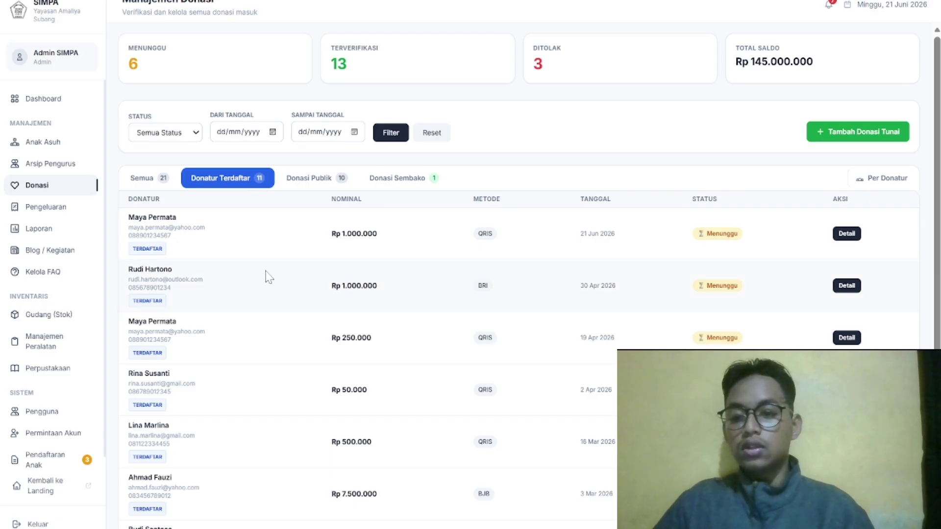
pyautogui.scroll(-1, 268, 276)
pyautogui.scroll(-4, 269, 277)
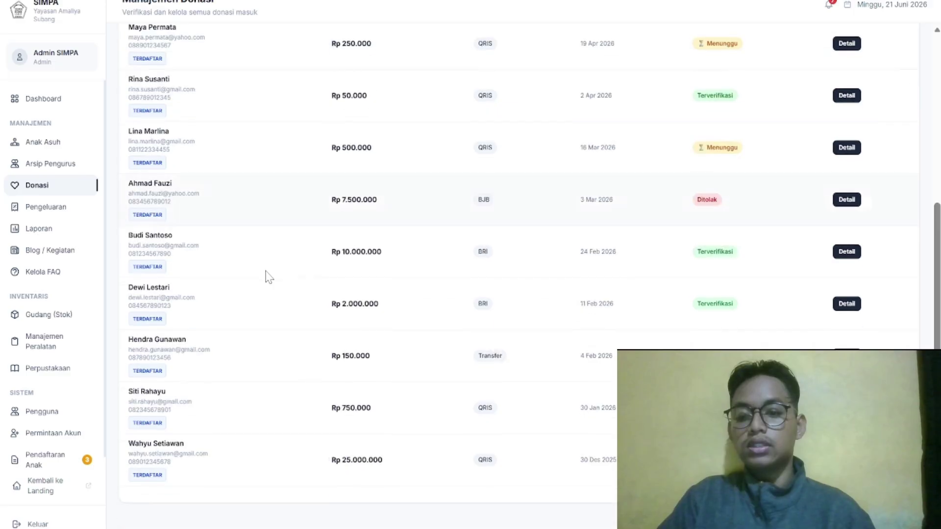
pyautogui.scroll(5, 268, 276)
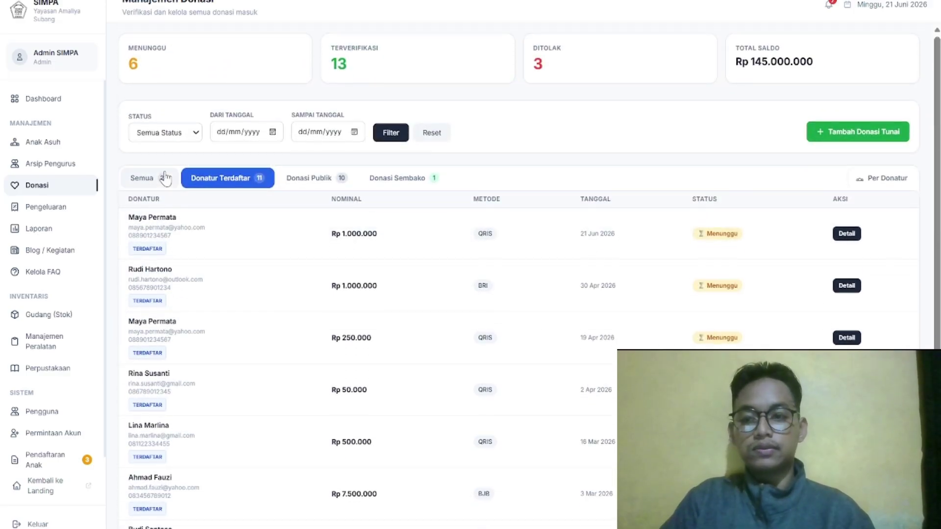
# Show all 21 donations again and check the new-donation notifications
pyautogui.click(166, 178)
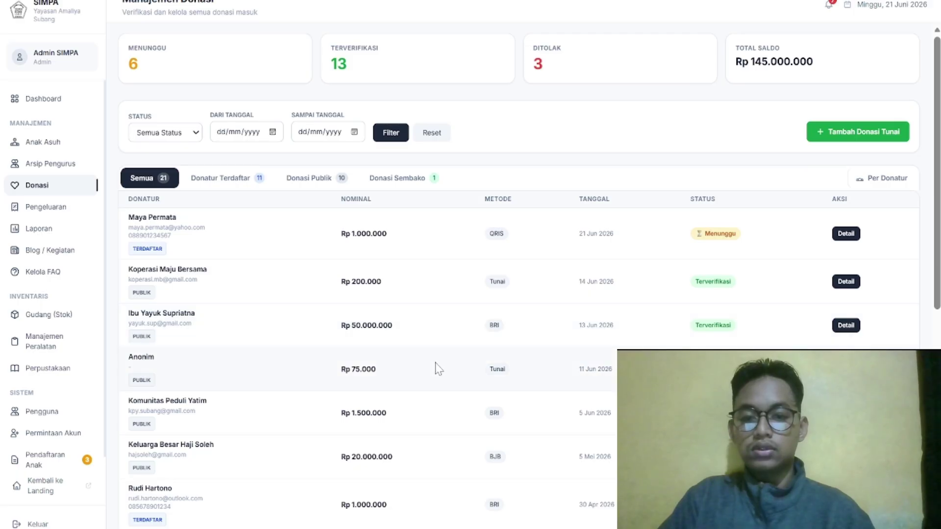
pyautogui.scroll(-1, 436, 368)
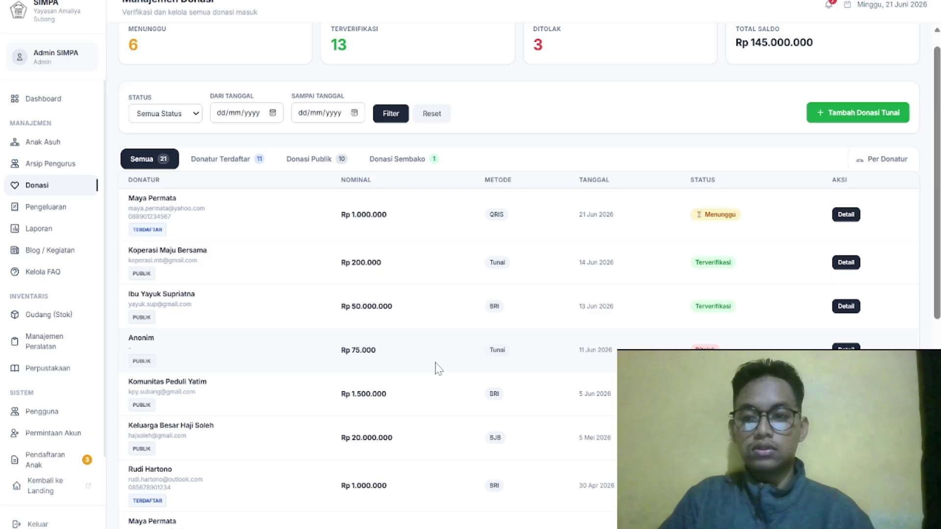
pyautogui.scroll(-6, 438, 368)
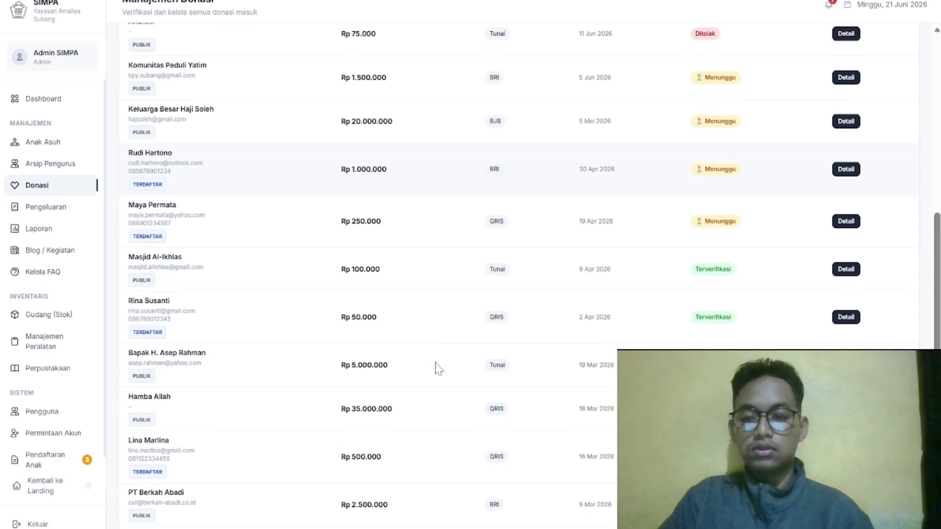
pyautogui.scroll(-2, 438, 368)
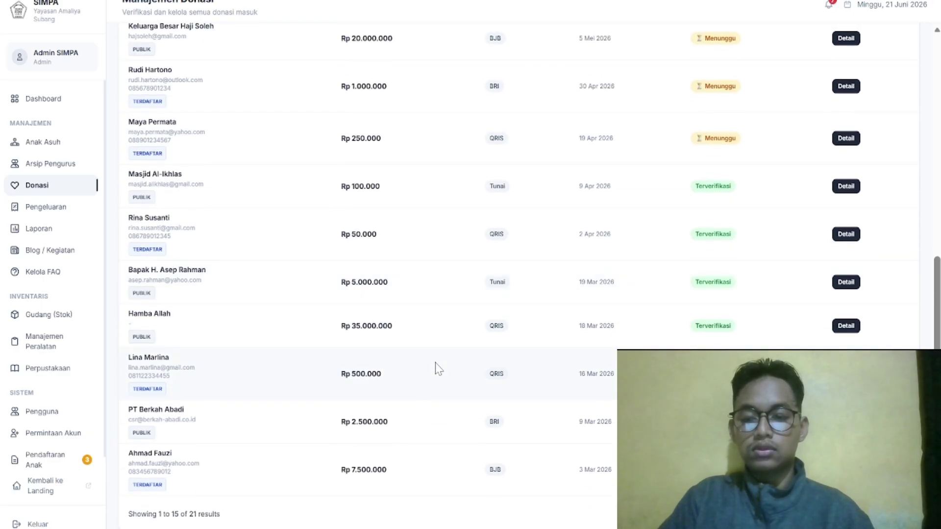
pyautogui.scroll(10, 438, 368)
pyautogui.click(829, 5)
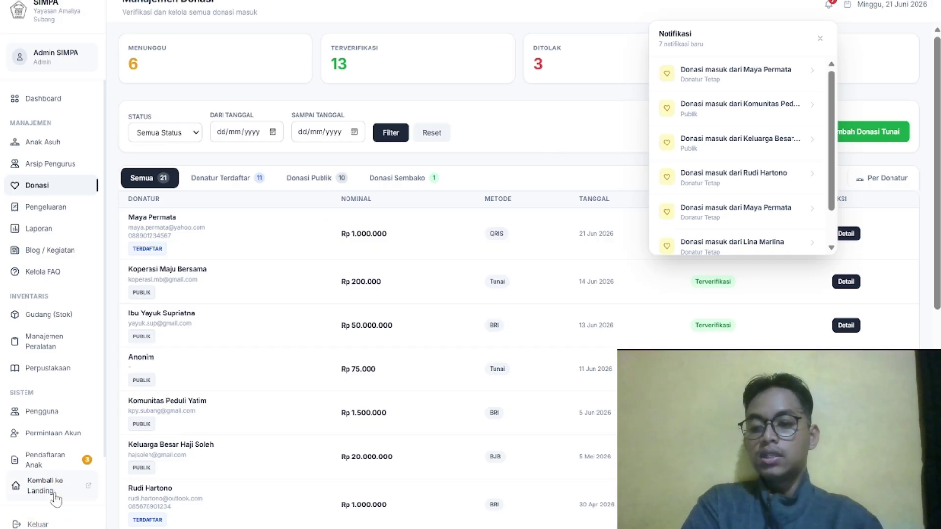
# Visit the landing page, return to Admin Dashboard, and log the admin out with Keluar
pyautogui.click(55, 499)
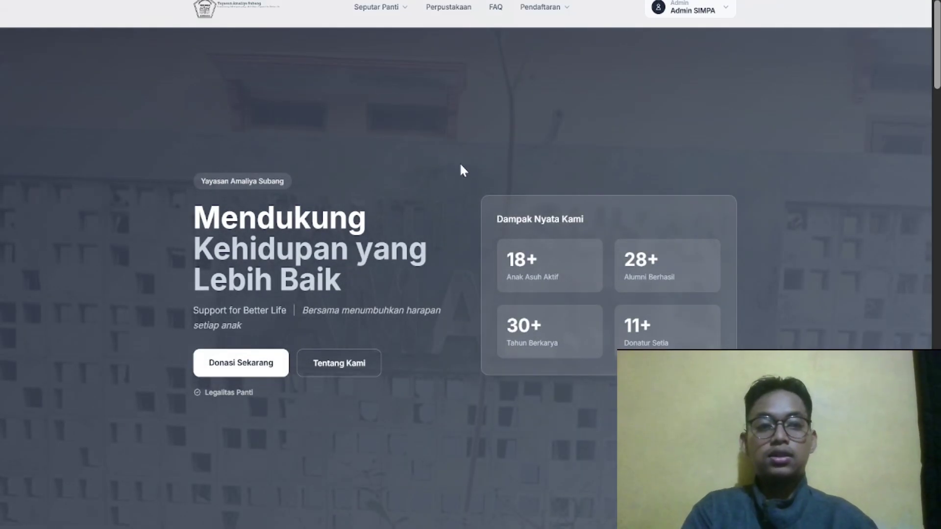
pyautogui.click(706, 12)
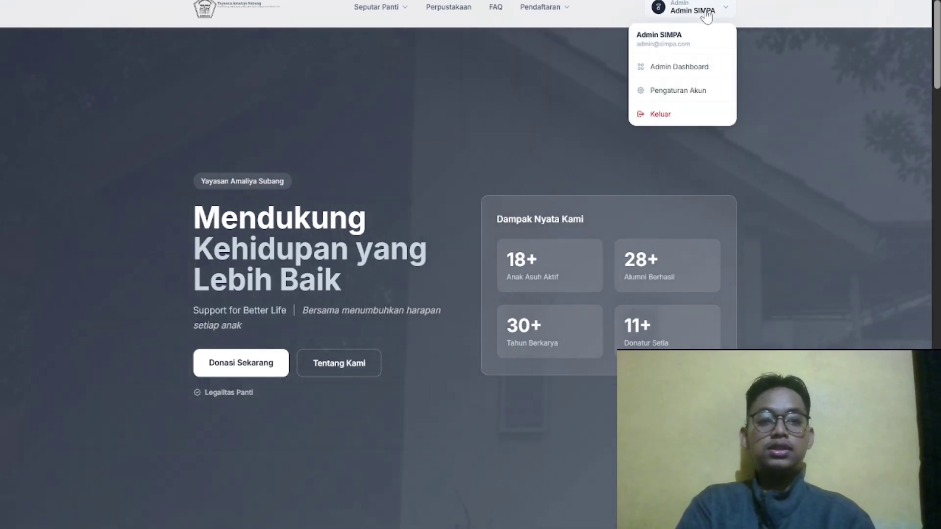
pyautogui.click(670, 68)
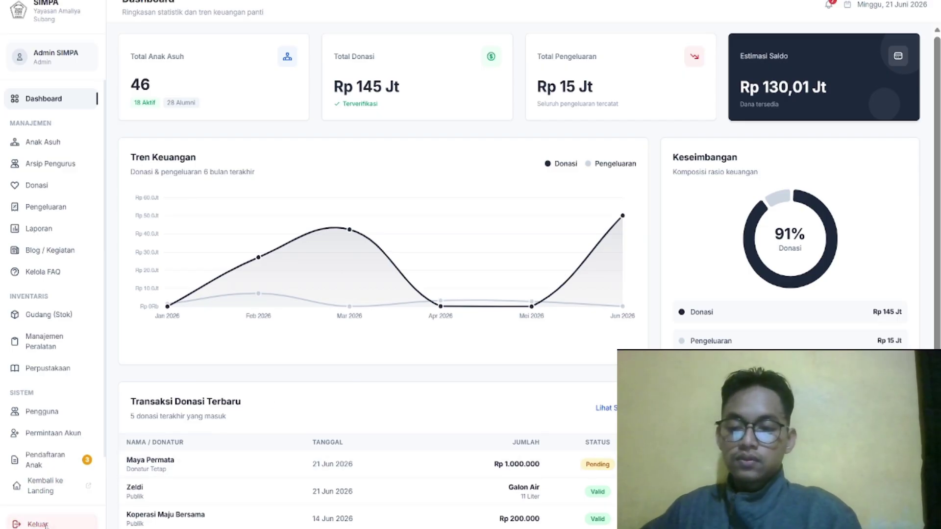
pyautogui.click(46, 525)
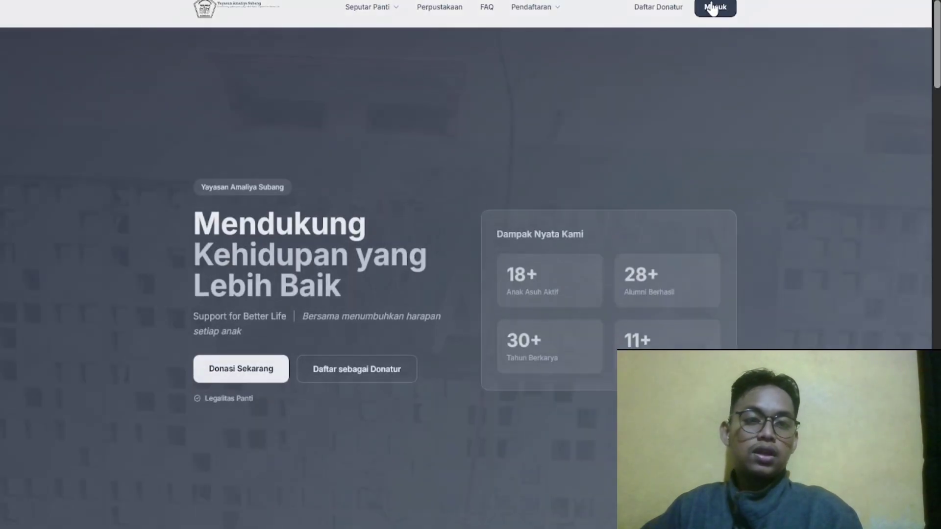
# Open the sign-in form, correct the donor's mistyped password and retry signing in
pyautogui.click(713, 8)
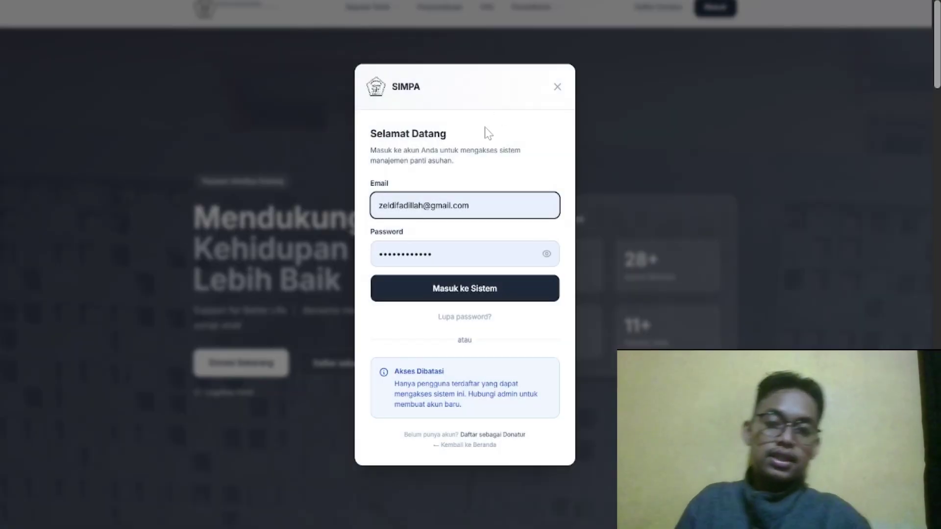
pyautogui.click(482, 206)
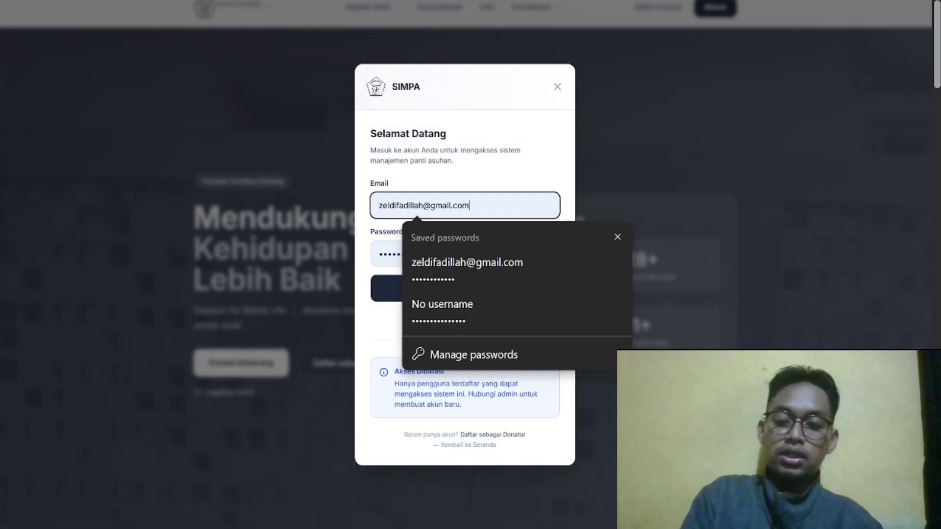
pyautogui.hotkey('ctrl', 'a')
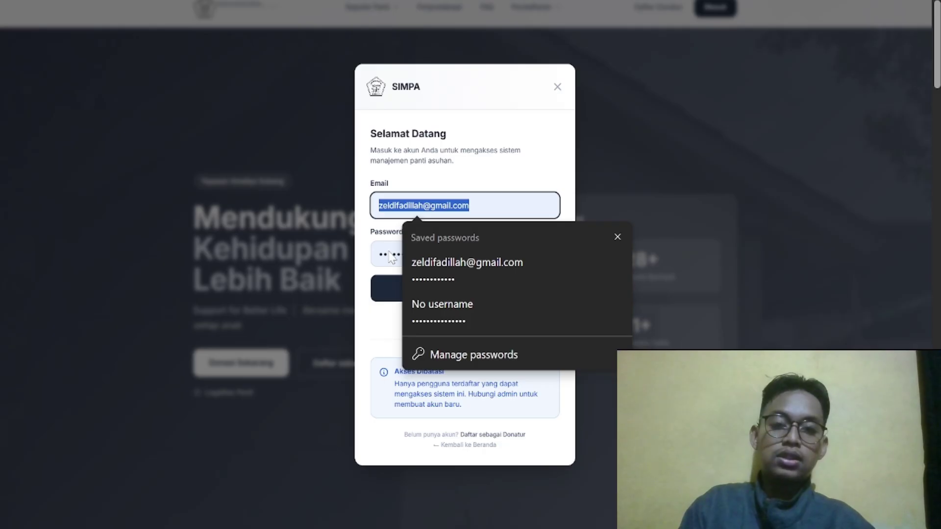
pyautogui.click(616, 235)
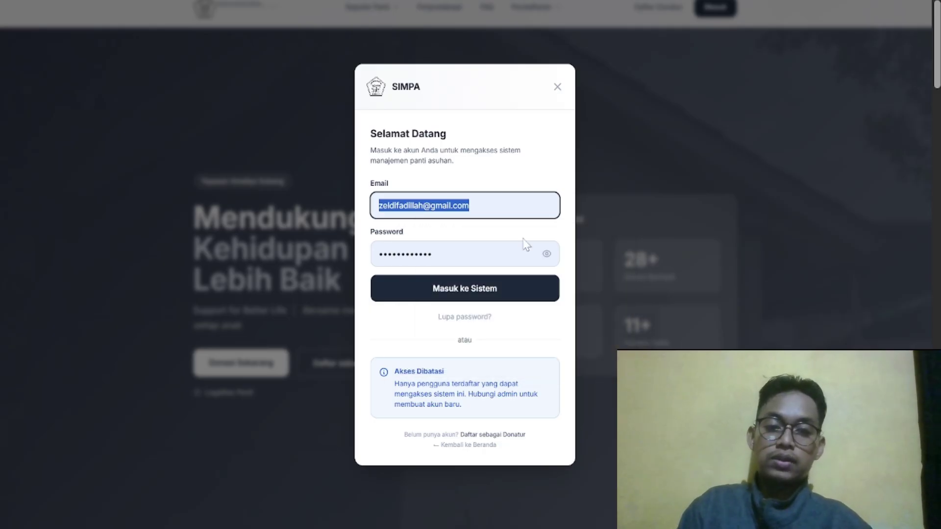
pyautogui.click(547, 258)
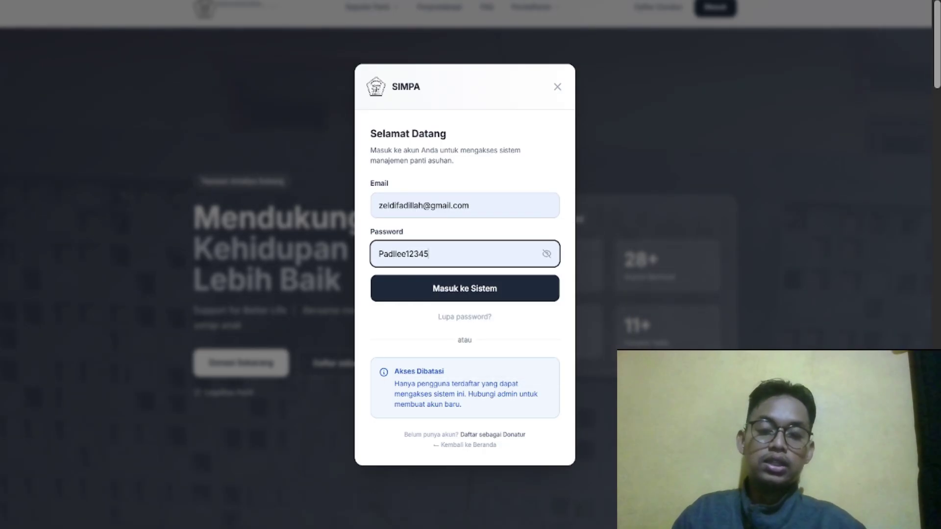
pyautogui.press('BackSpace')
pyautogui.press('BackSpace')
pyautogui.press('BackSpace')
pyautogui.press('BackSpace')
pyautogui.press('BackSpace')
pyautogui.press('BackSpace')
pyautogui.press('BackSpace')
pyautogui.press('BackSpace')
pyautogui.press('BackSpace')
pyautogui.press('BackSpace')
pyautogui.press('BackSpace')
pyautogui.press('BackSpace')
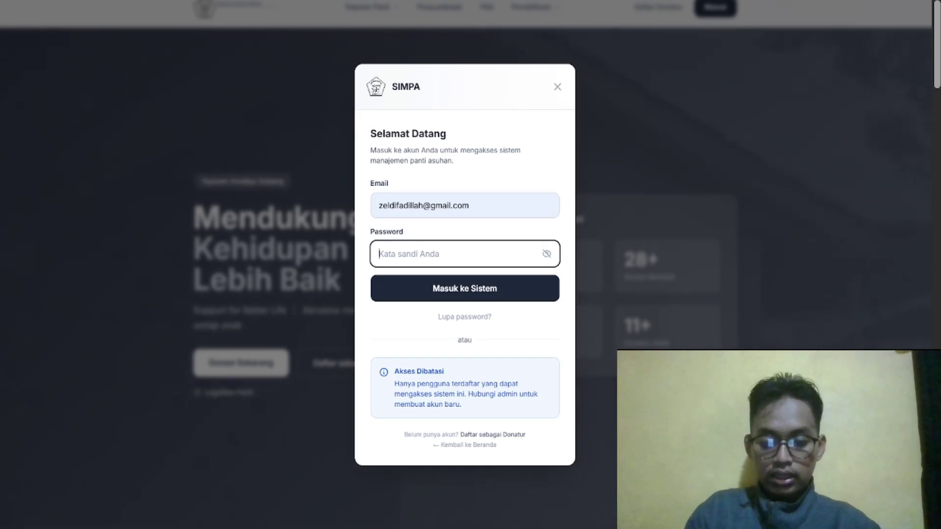
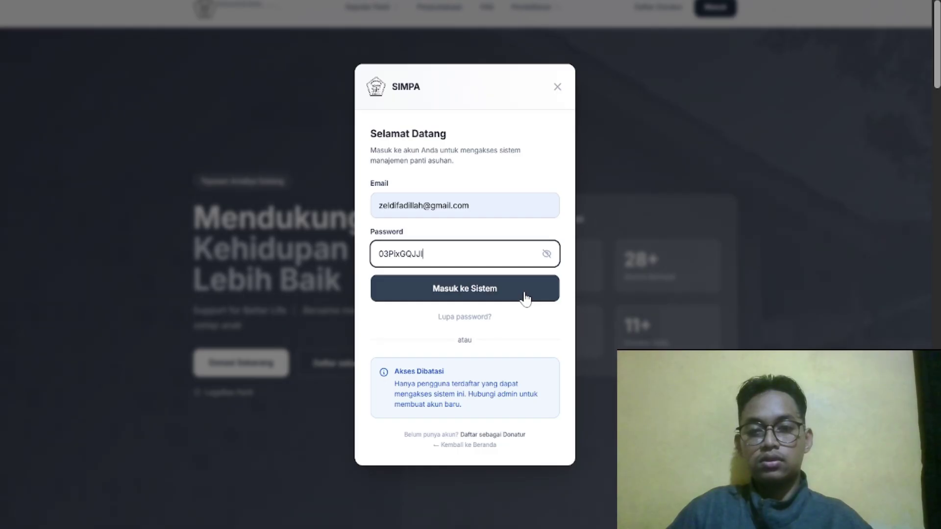
pyautogui.click(525, 298)
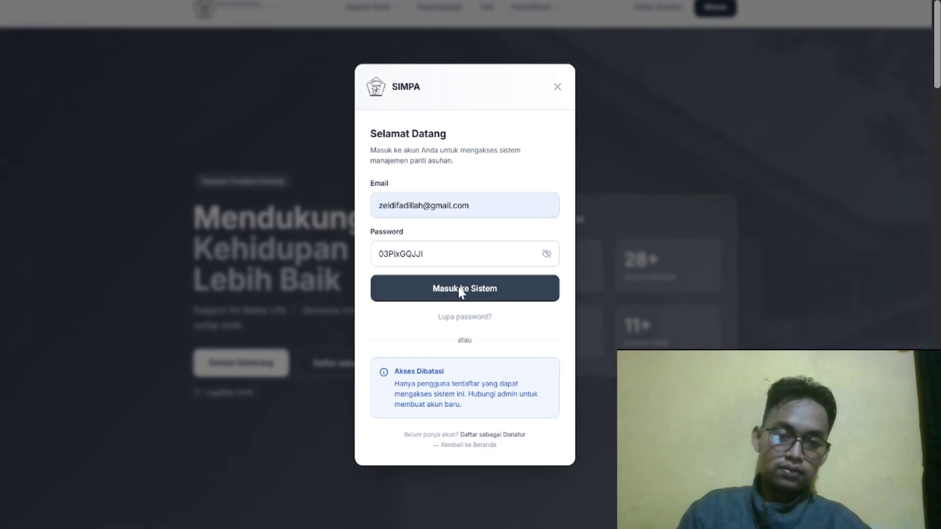
pyautogui.click(546, 254)
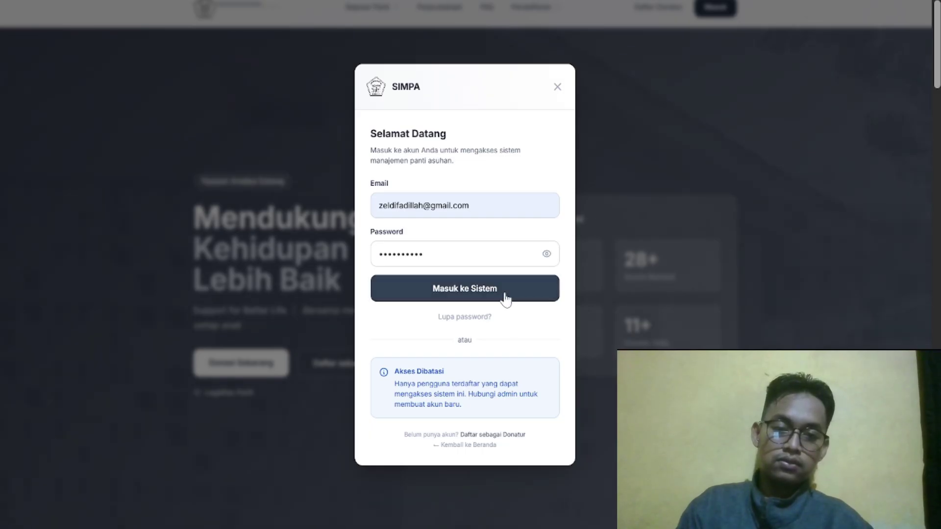
pyautogui.click(547, 289)
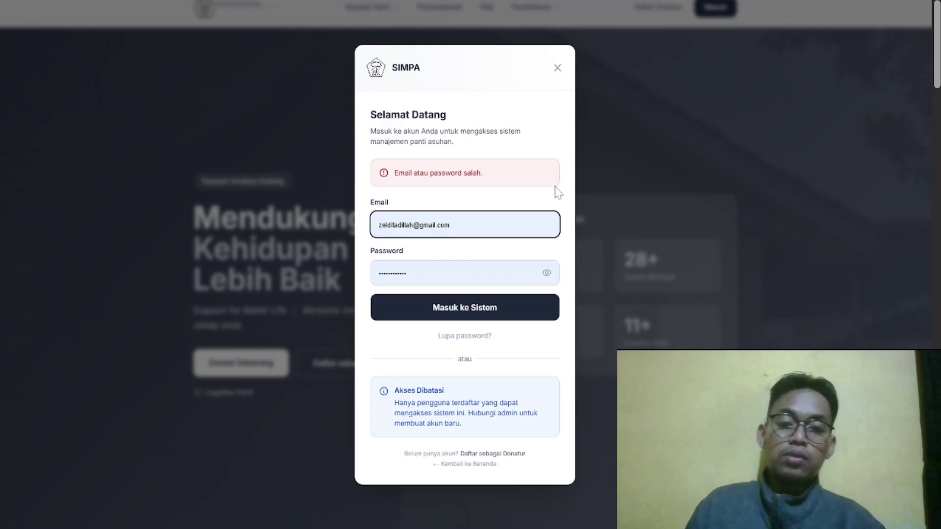
# Replace the password with the saved one from clipboard history and sign in successfully
pyautogui.click(505, 272)
pyautogui.hotkey('ctrl', 'a')
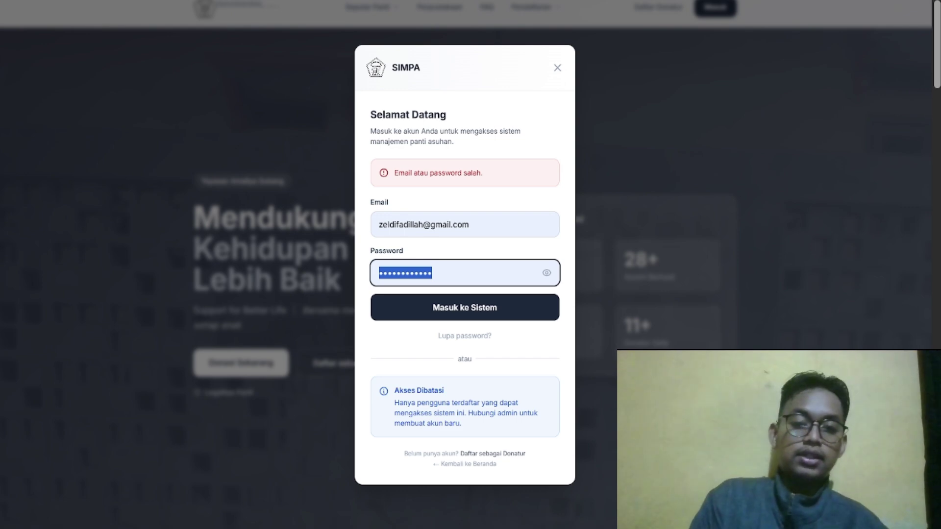
pyautogui.press('super+v')
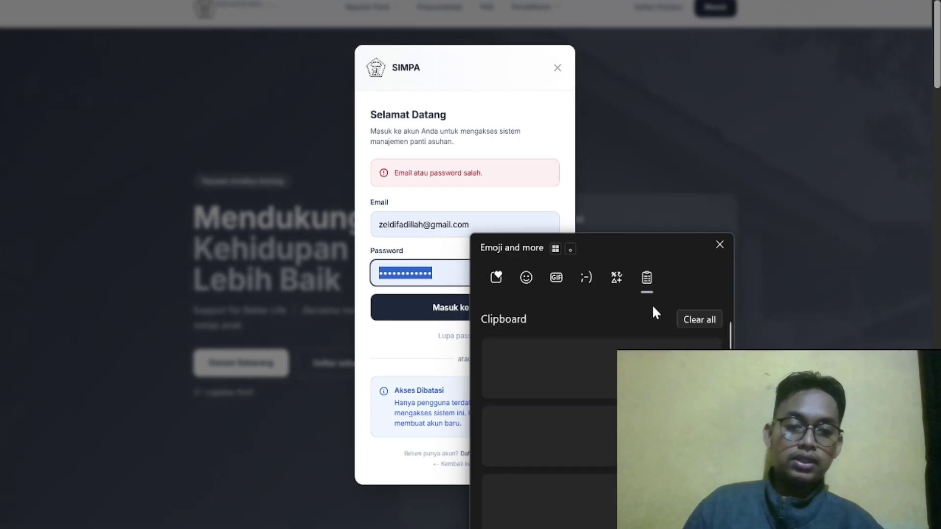
pyautogui.click(590, 368)
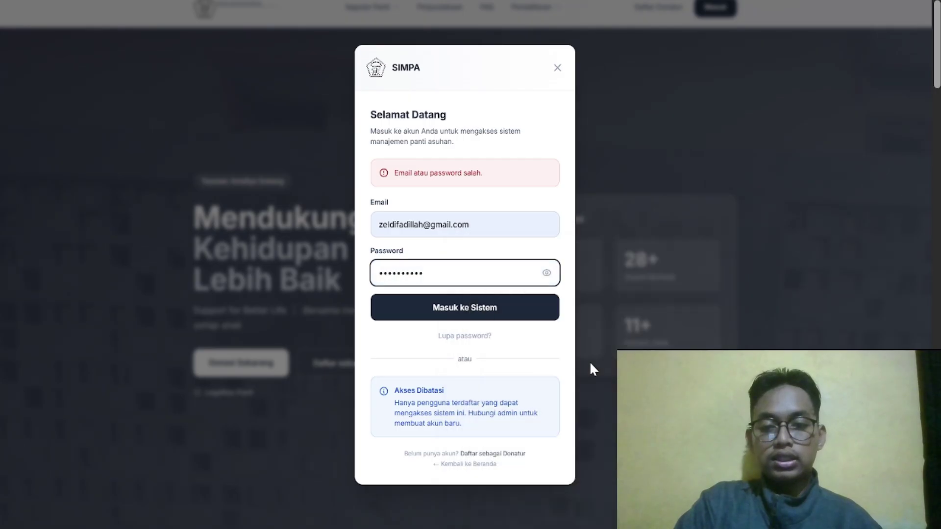
pyautogui.click(534, 304)
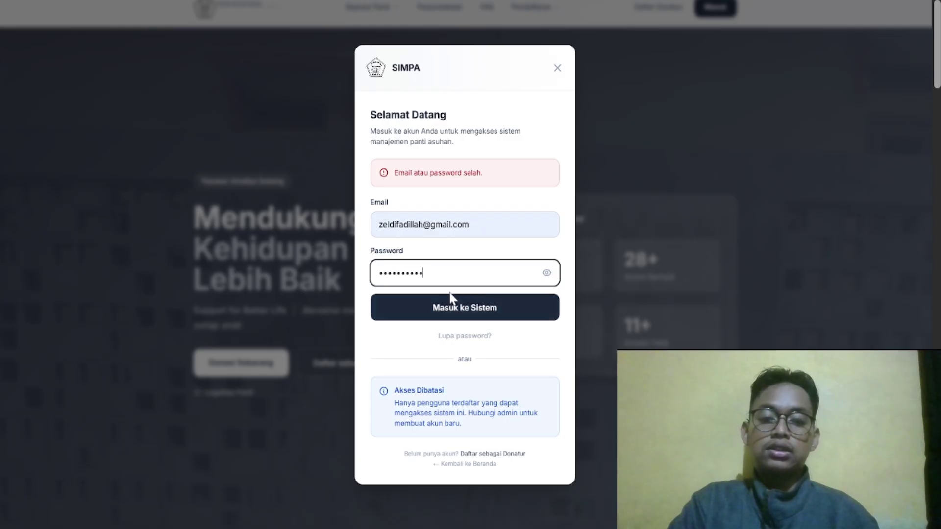
pyautogui.click(445, 309)
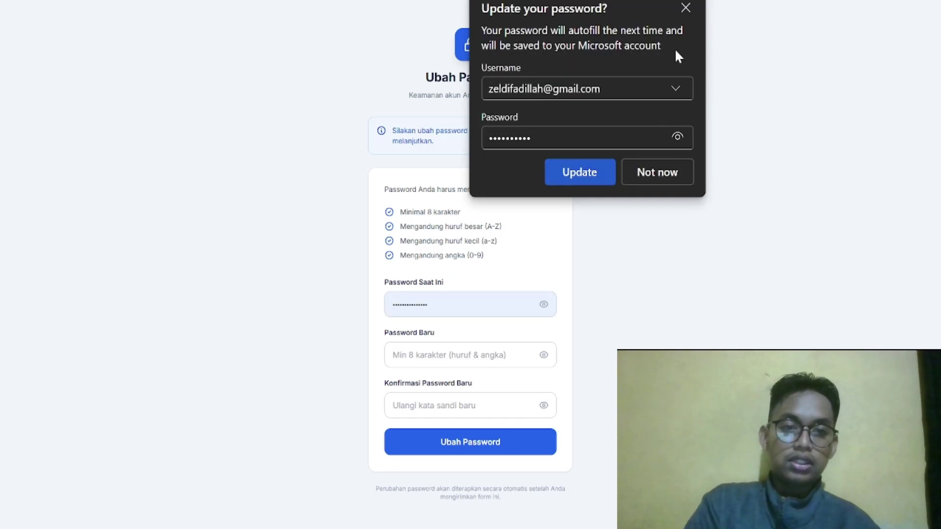
# Dismiss the save-password prompt, paste the current password and type a new password
pyautogui.click(687, 7)
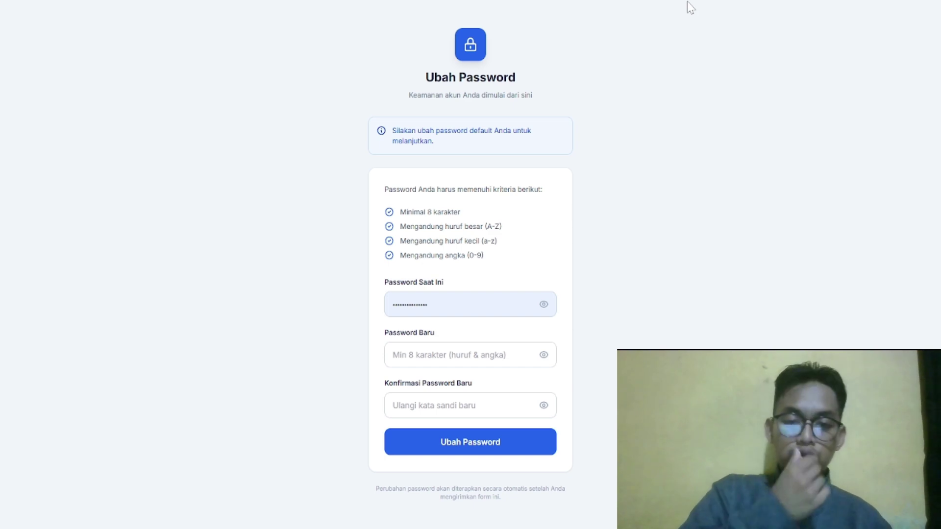
pyautogui.click(505, 303)
pyautogui.hotkey('ctrl', 'a')
pyautogui.hotkey('ctrl', 'v')
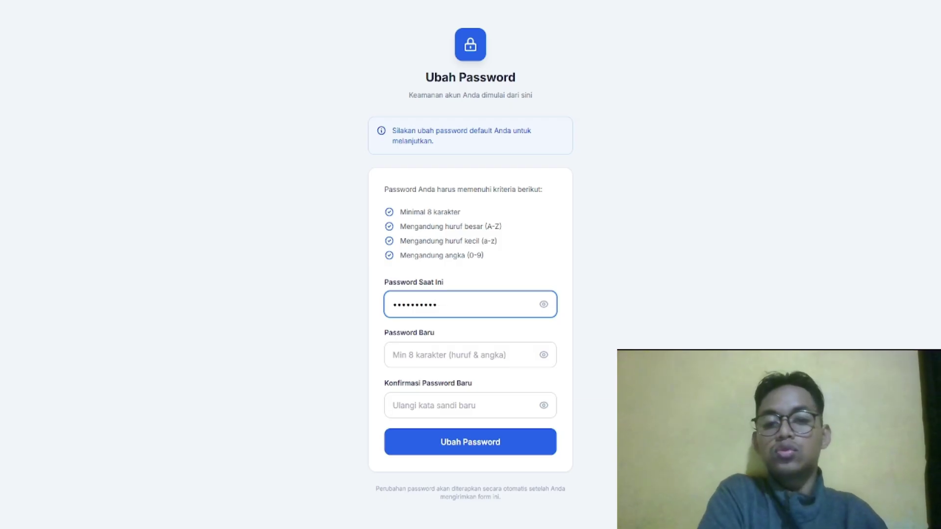
pyautogui.click(506, 365)
pyautogui.write('•••••')
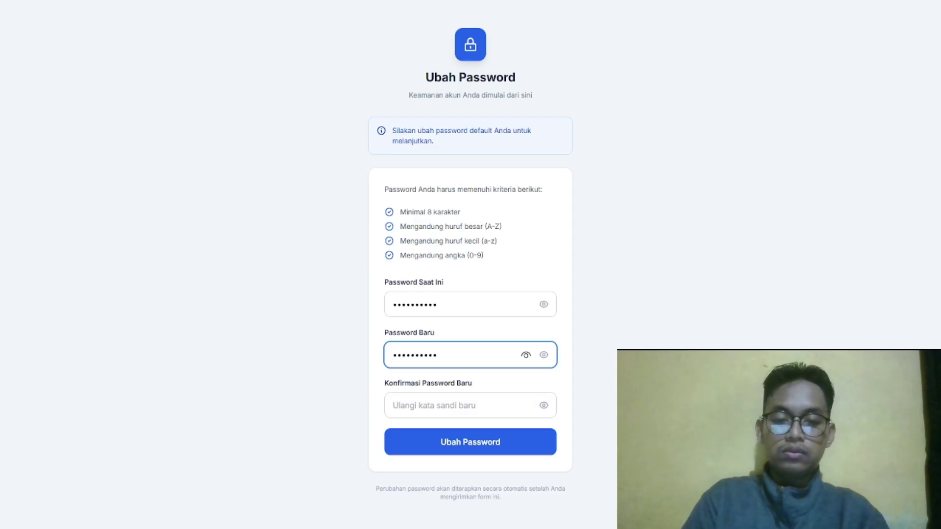
# Confirm the new password, submit Ubah Password, and dismiss the browser's save prompt
pyautogui.click(526, 355)
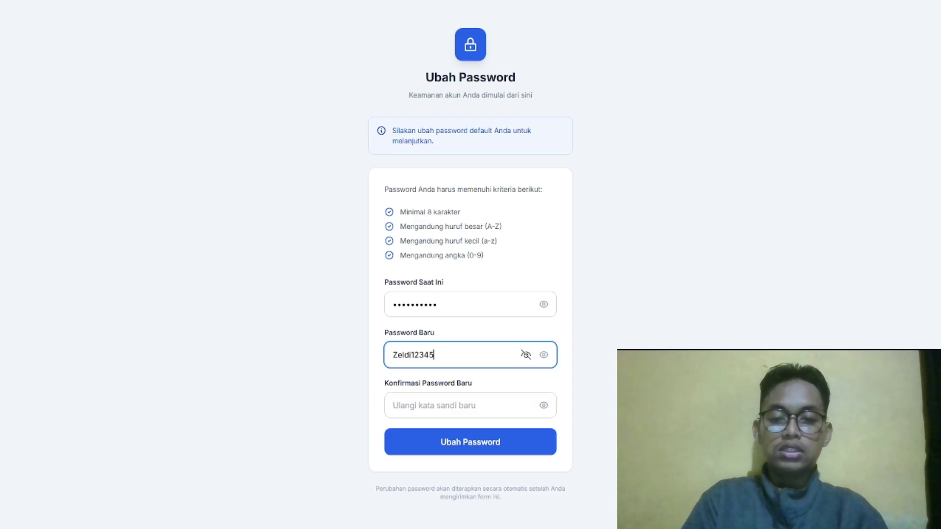
pyautogui.hotkey('ctrl', 'a')
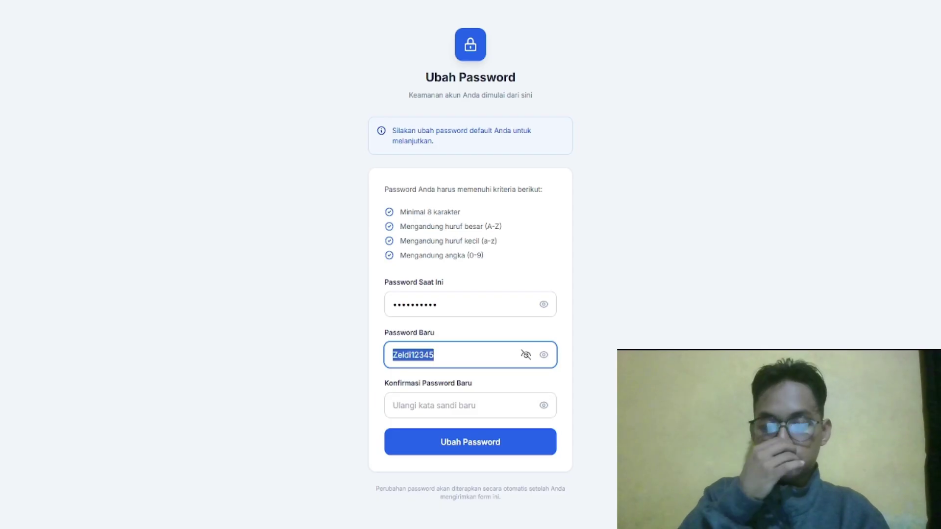
pyautogui.click(526, 355)
pyautogui.click(466, 397)
pyautogui.hotkey('ctrl', 'v')
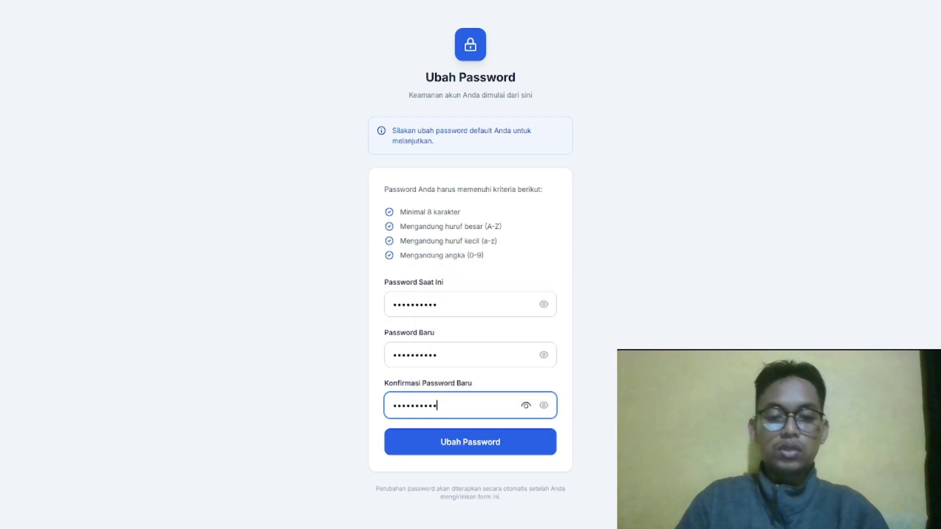
pyautogui.click(441, 443)
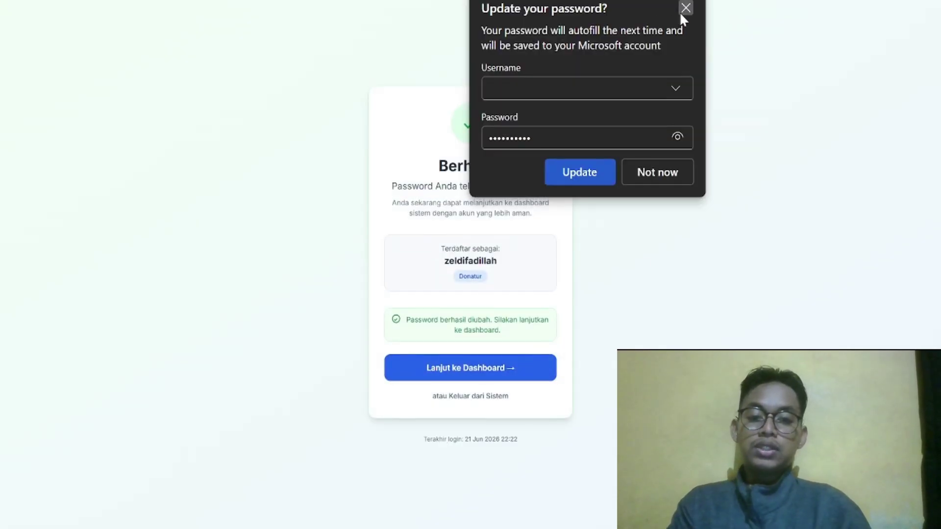
pyautogui.click(683, 8)
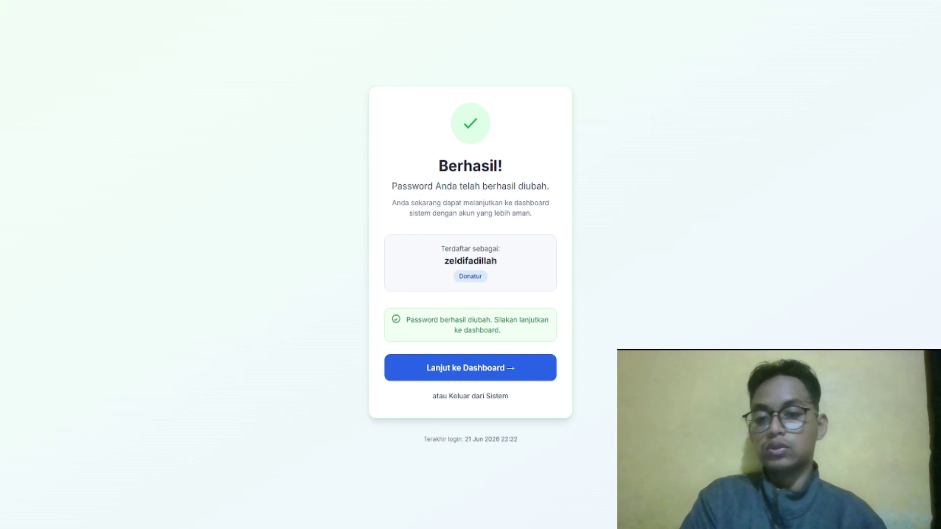
# Continue to the donor dashboard, visit Profil Saya, Laporan Donasi (Rp 0) and Perpustakaan, then return
pyautogui.click(446, 367)
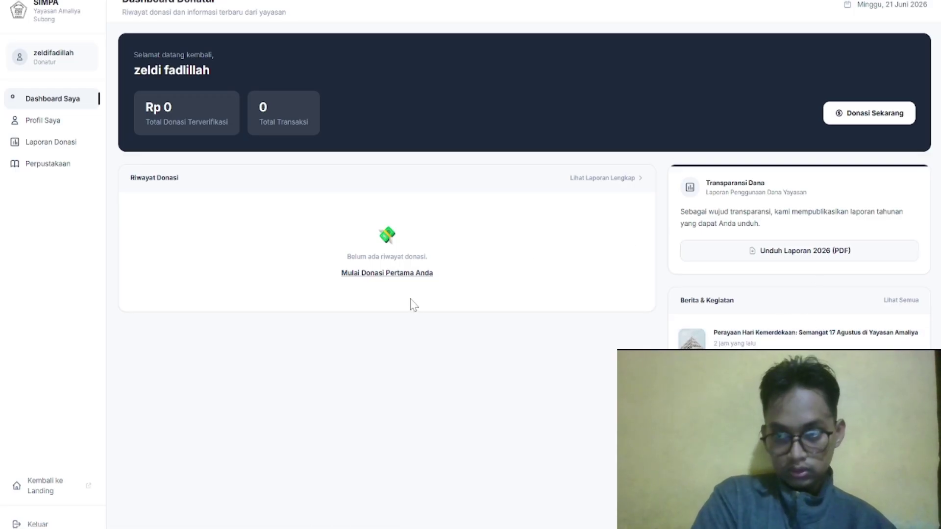
pyautogui.click(52, 128)
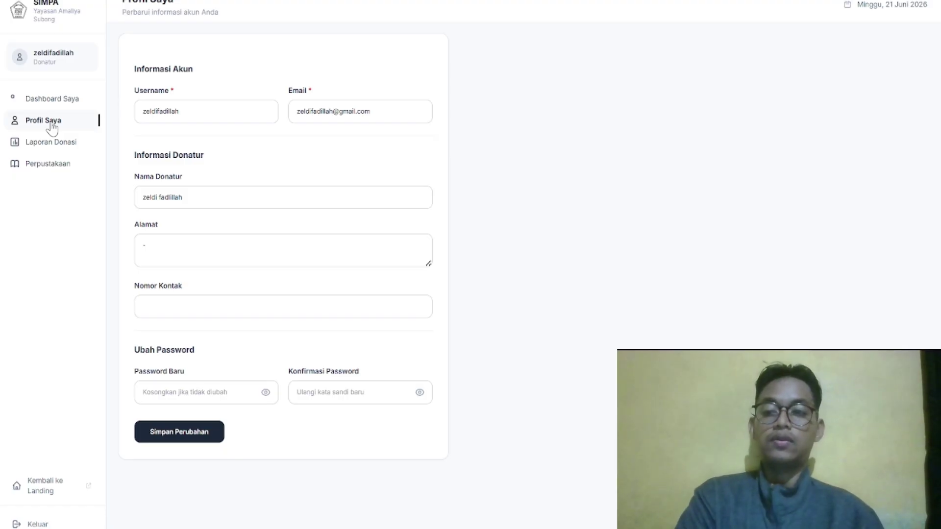
pyautogui.click(62, 148)
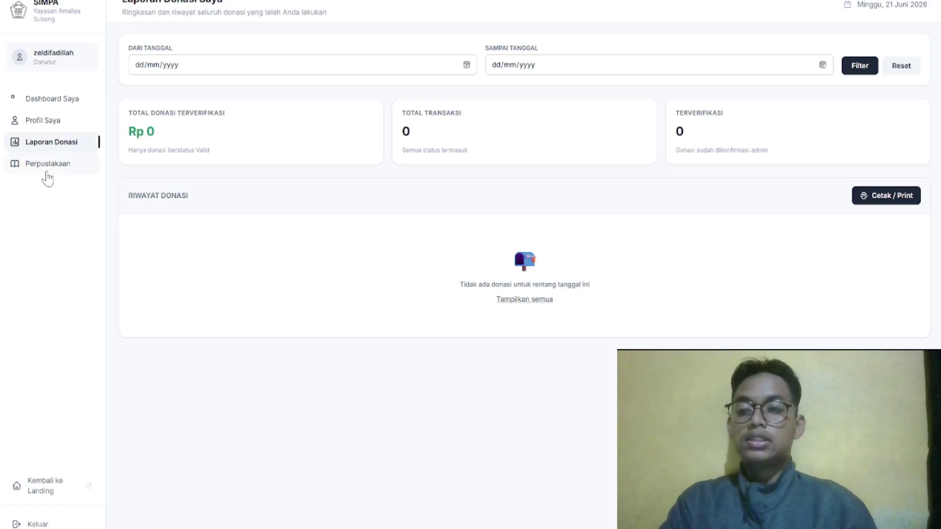
pyautogui.click(47, 166)
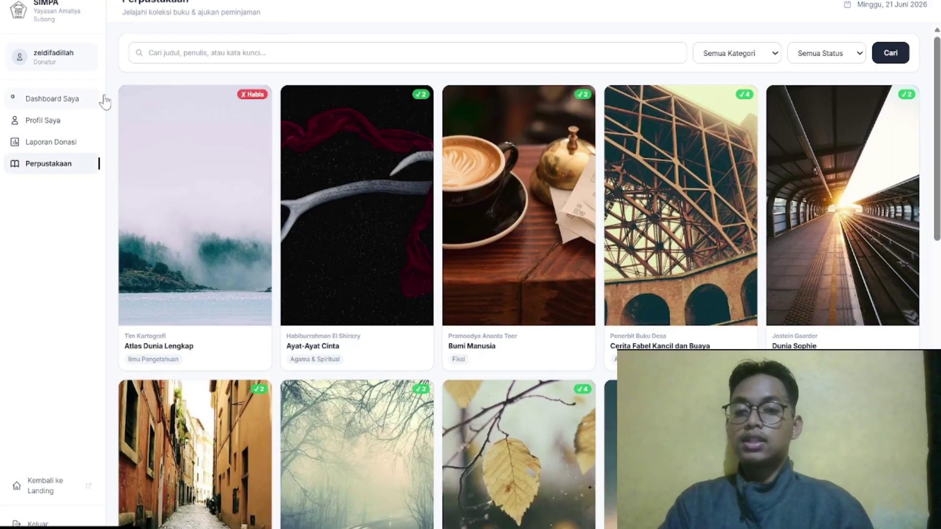
pyautogui.scroll(-15, 249, 112)
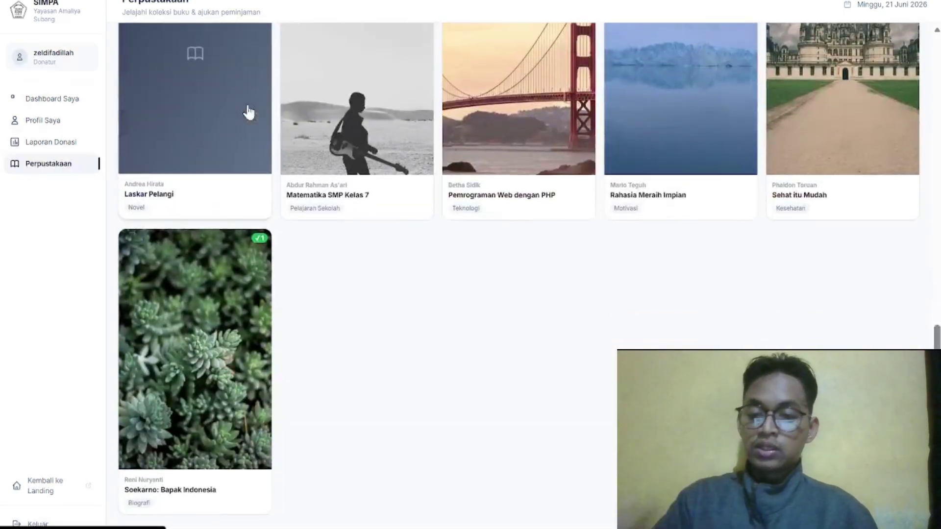
pyautogui.scroll(15, 249, 112)
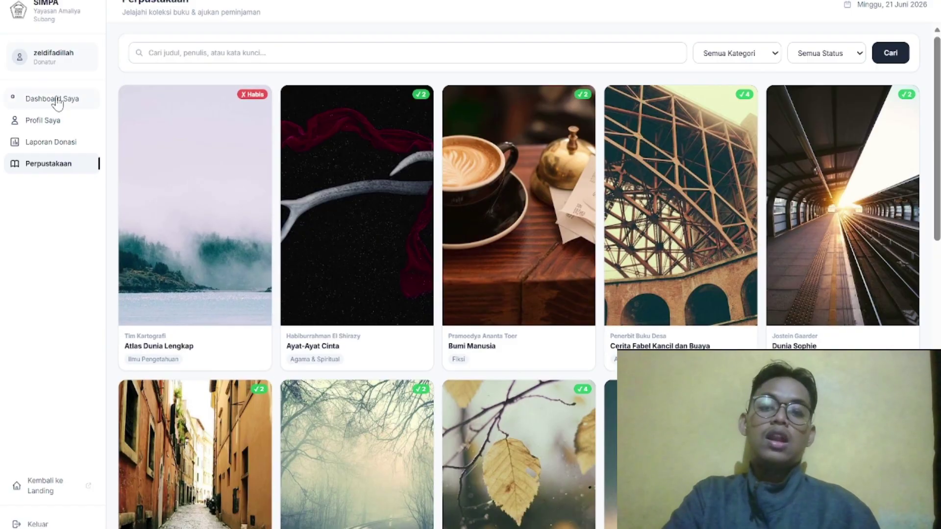
pyautogui.click(58, 102)
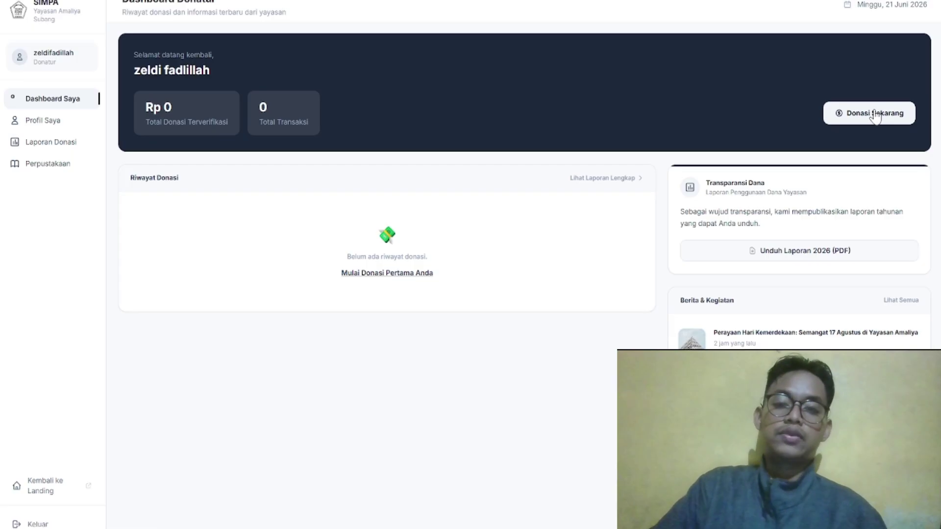
# Open the donation form, enter a 100000 donation amount and choose QRIS payment
pyautogui.click(876, 117)
pyautogui.scroll(-1, 407, 302)
pyautogui.scroll(-1, 407, 301)
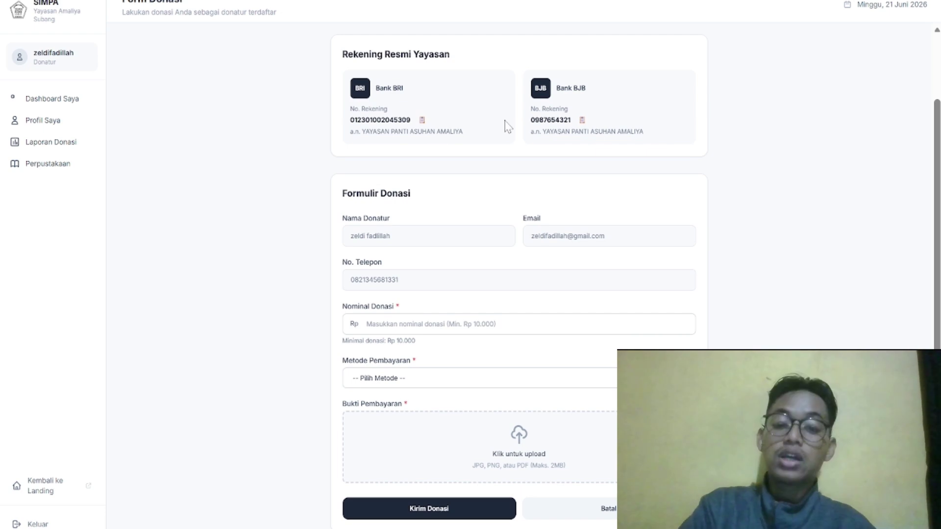
pyautogui.scroll(-1, 505, 126)
pyautogui.scroll(1, 504, 126)
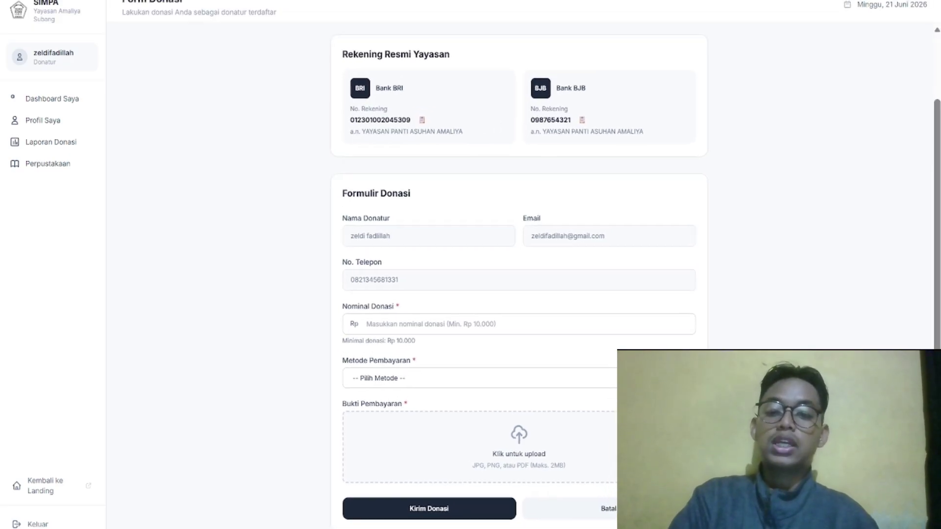
pyautogui.scroll(1, 511, 240)
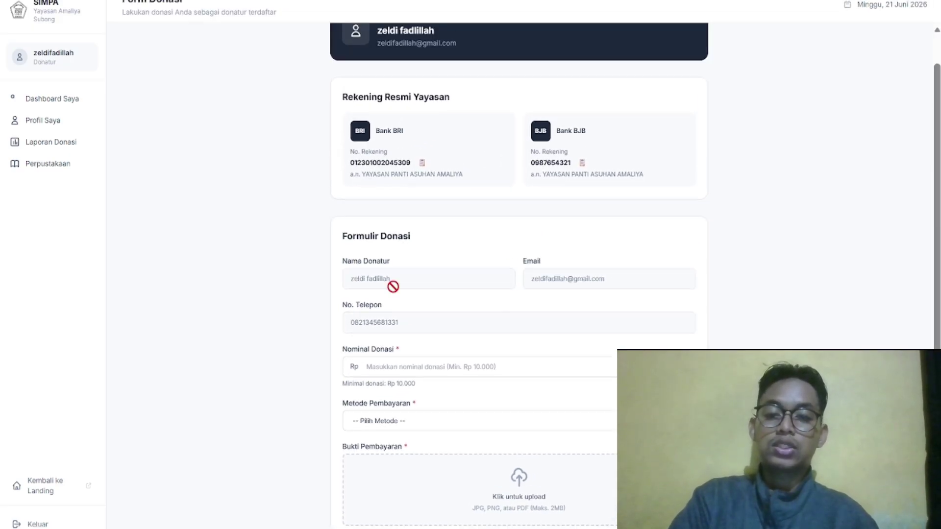
pyautogui.scroll(-1, 414, 214)
pyautogui.scroll(2, 414, 214)
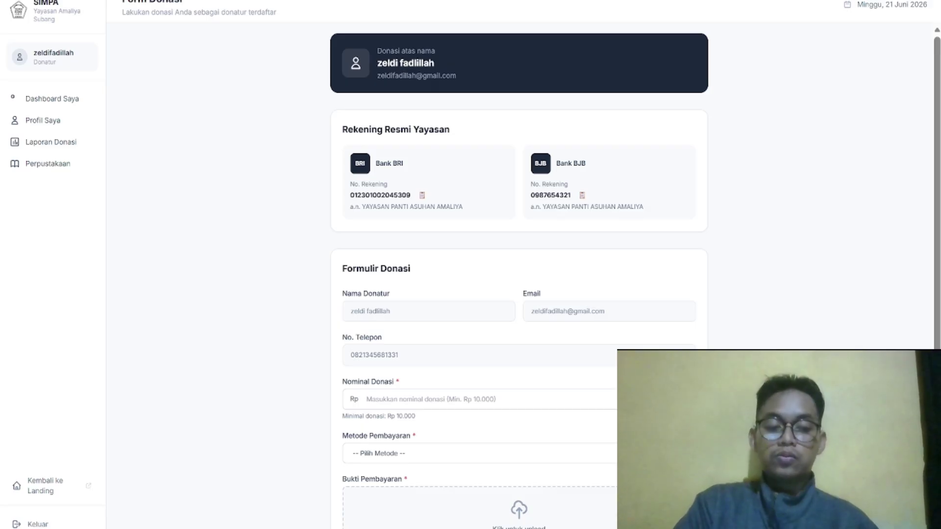
pyautogui.scroll(-2, 519, 275)
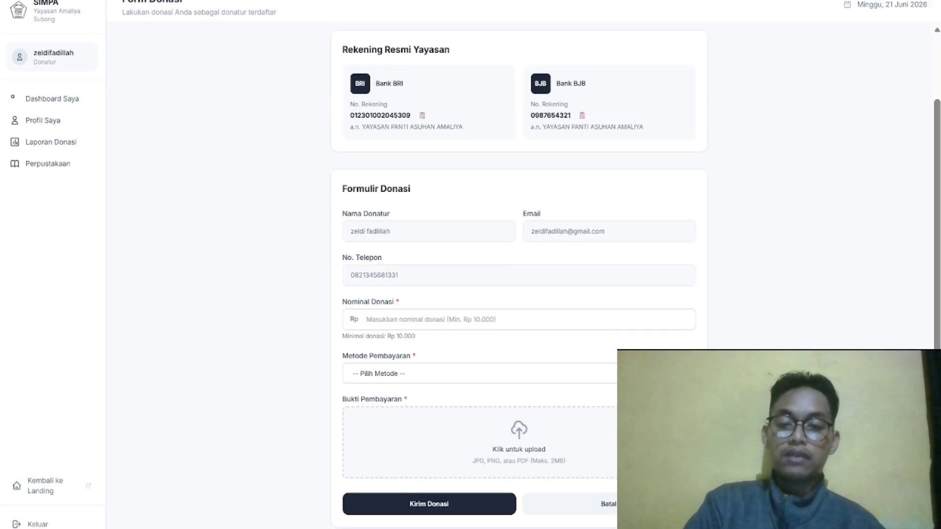
pyautogui.click(438, 325)
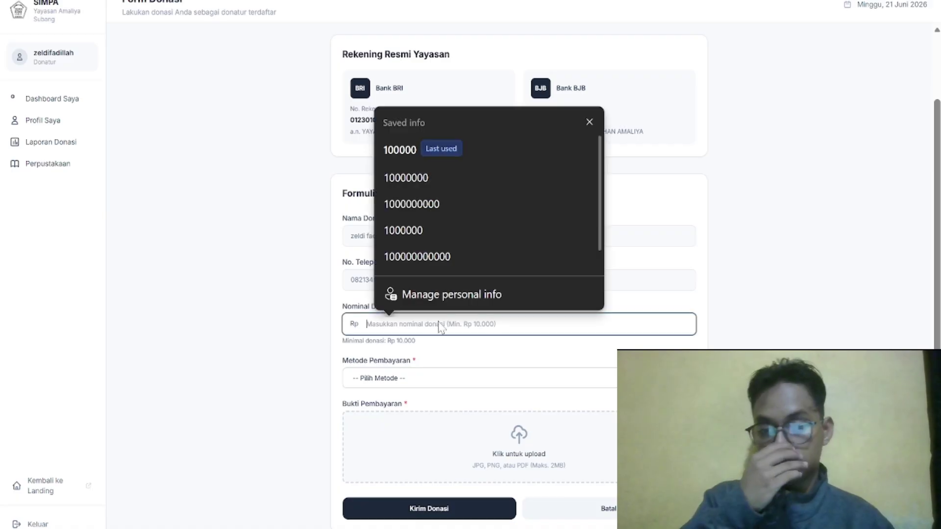
pyautogui.click(440, 155)
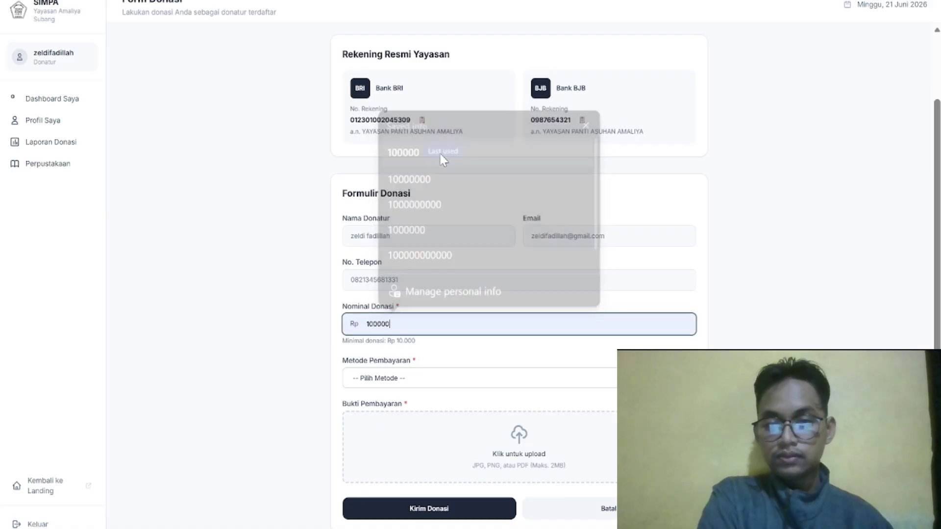
pyautogui.click(423, 384)
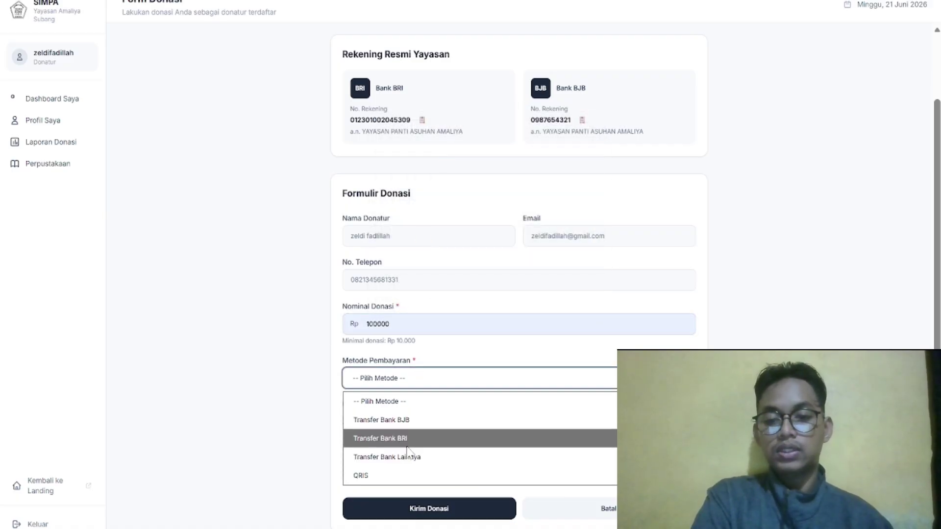
pyautogui.click(415, 477)
# Attach a screenshot from Downloads as Bukti Pembayaran and submit the donation
pyautogui.scroll(-3, 534, 457)
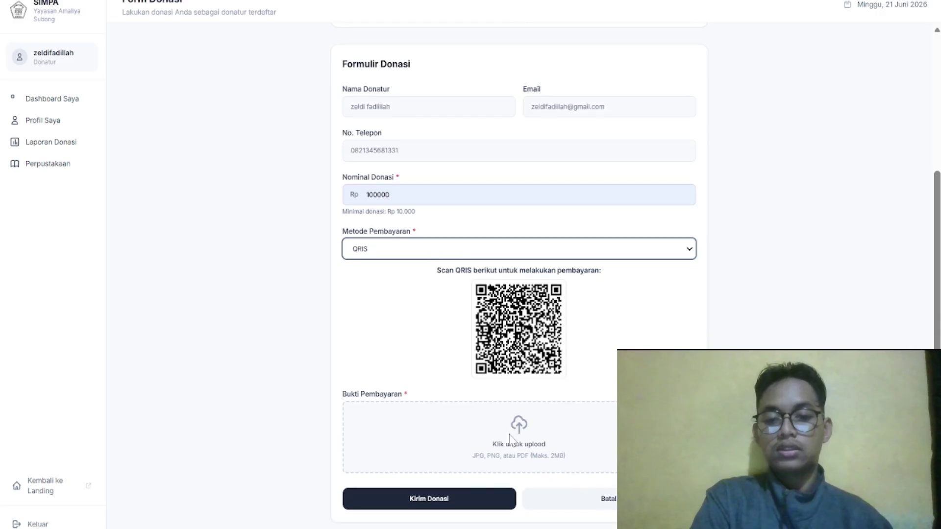
pyautogui.click(534, 457)
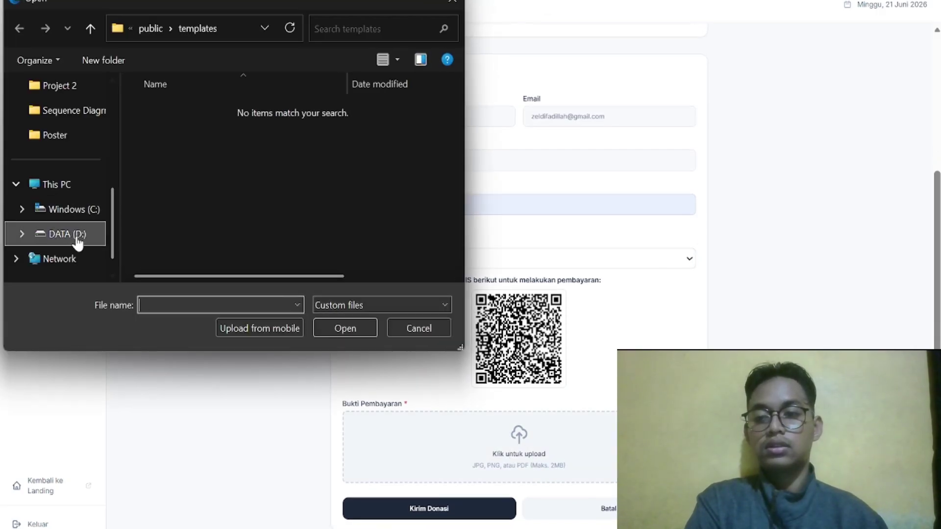
pyautogui.scroll(1, 81, 136)
pyautogui.scroll(5, 81, 136)
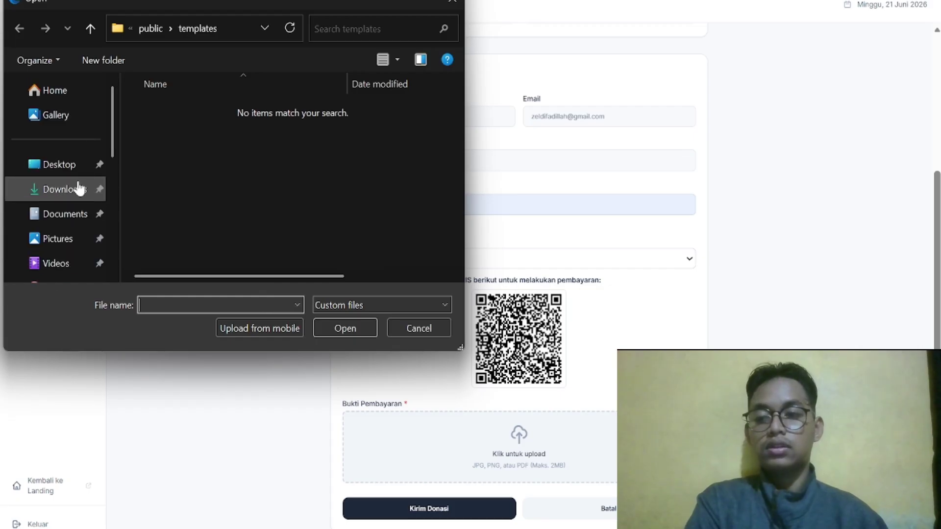
pyautogui.click(69, 189)
pyautogui.doubleClick(242, 137)
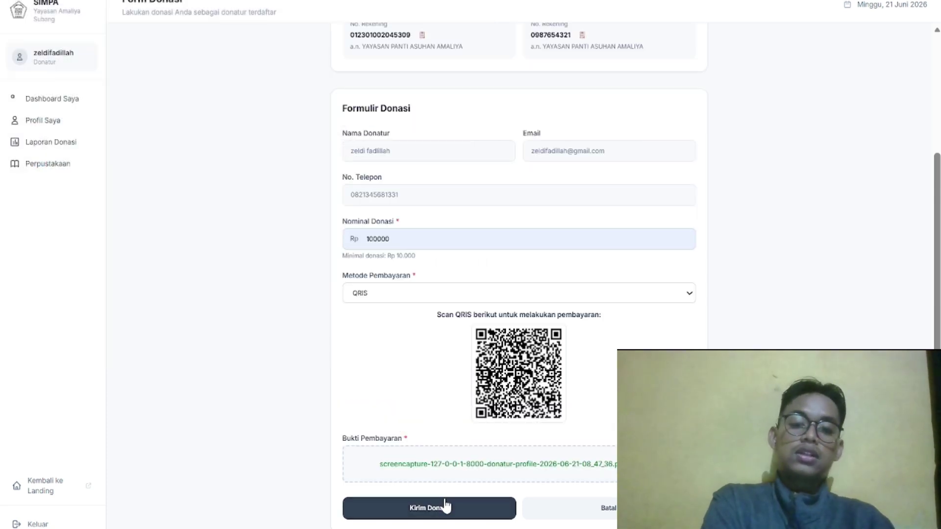
pyautogui.click(446, 506)
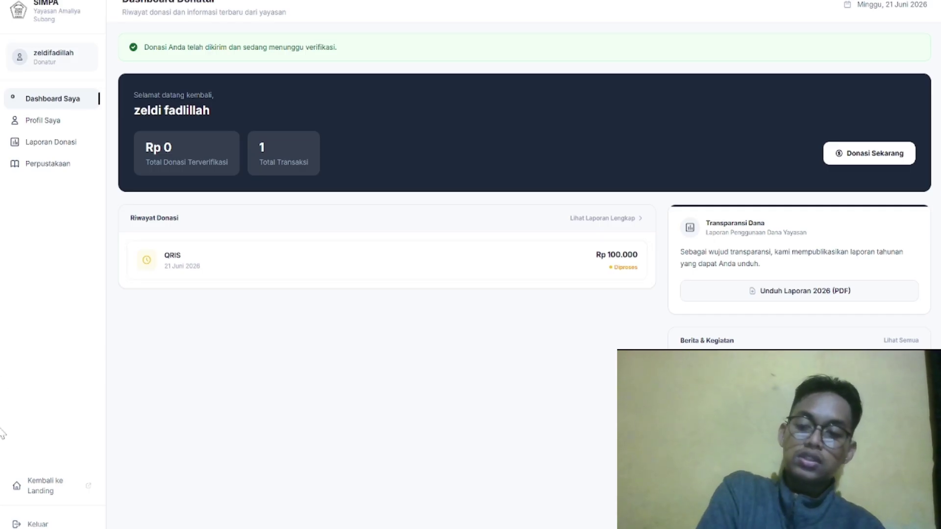
# Return to the landing page and view the donation form, then log out via Keluar and open Masuk
pyautogui.click(39, 488)
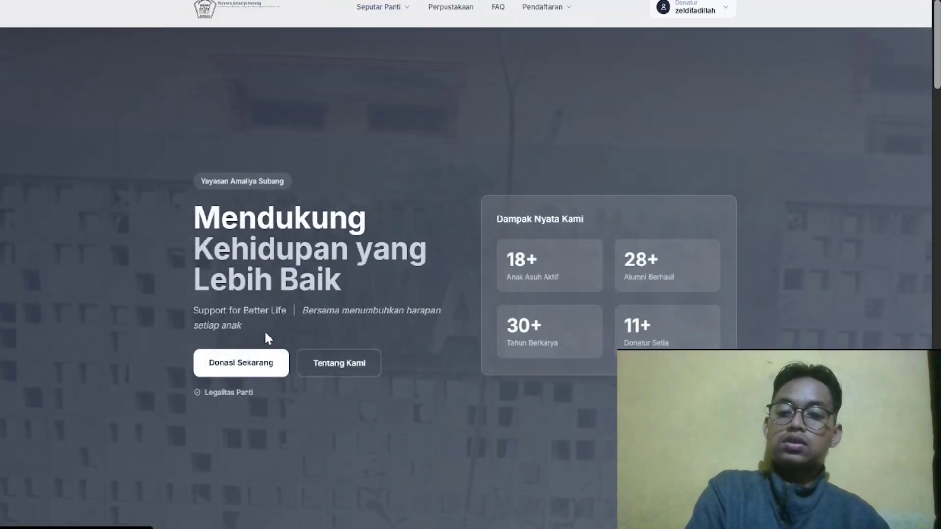
pyautogui.click(250, 368)
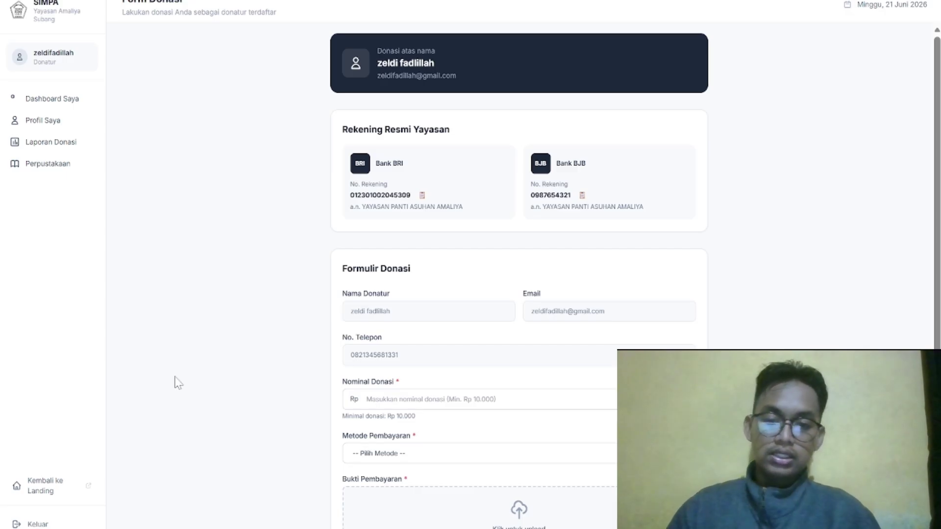
pyautogui.scroll(-2, 344, 138)
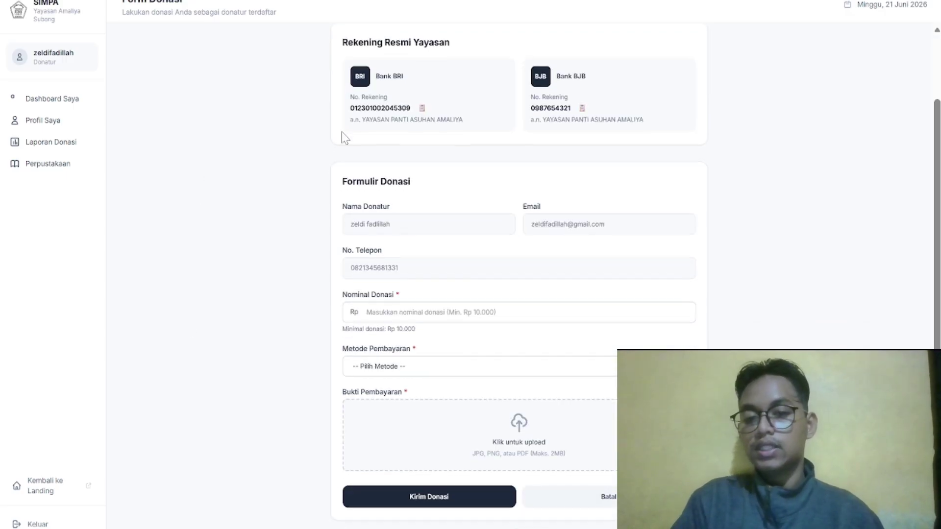
pyautogui.scroll(2, 338, 312)
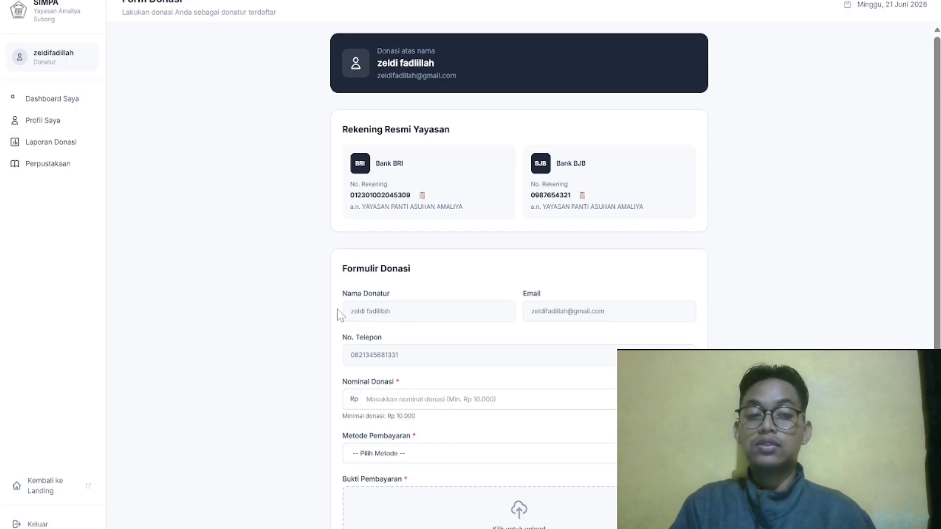
pyautogui.click(45, 525)
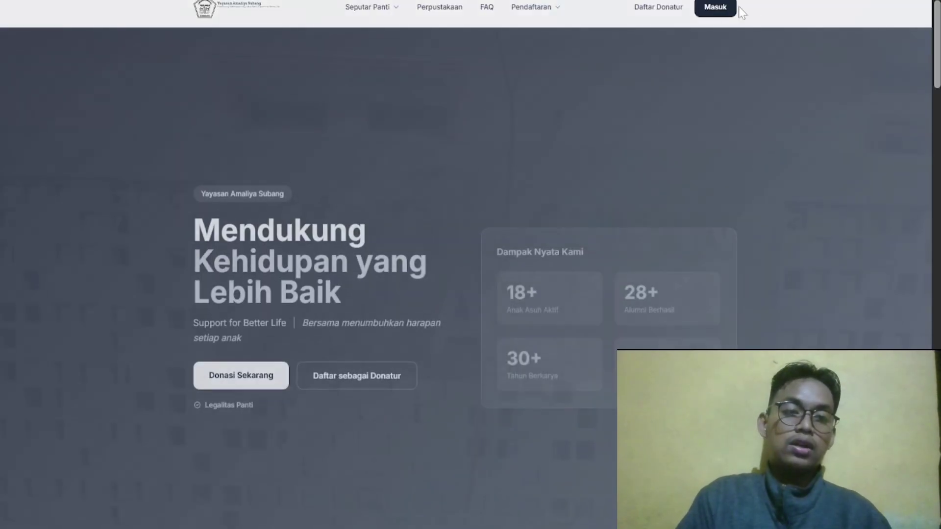
pyautogui.click(731, 8)
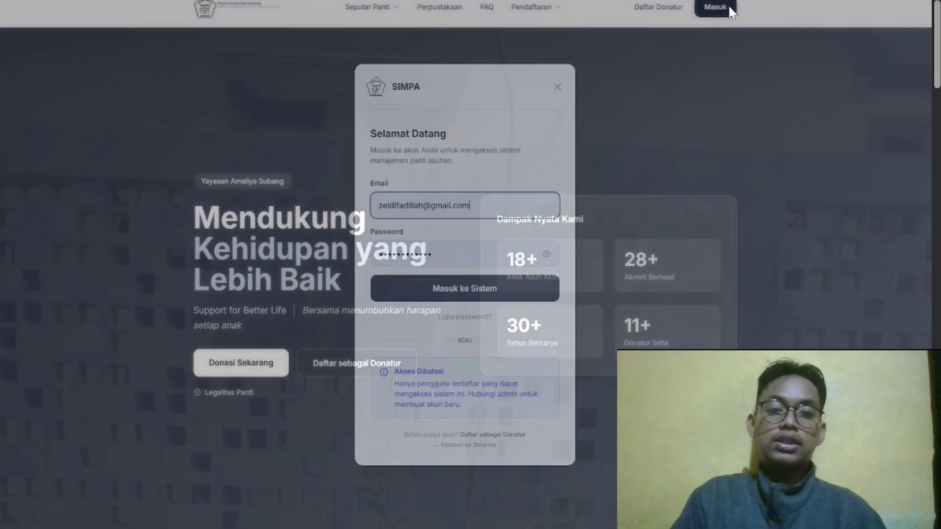
# Replace the pre-filled donor email in the sign-in form with the admin email address
pyautogui.hotkey('ctrl', 'a')
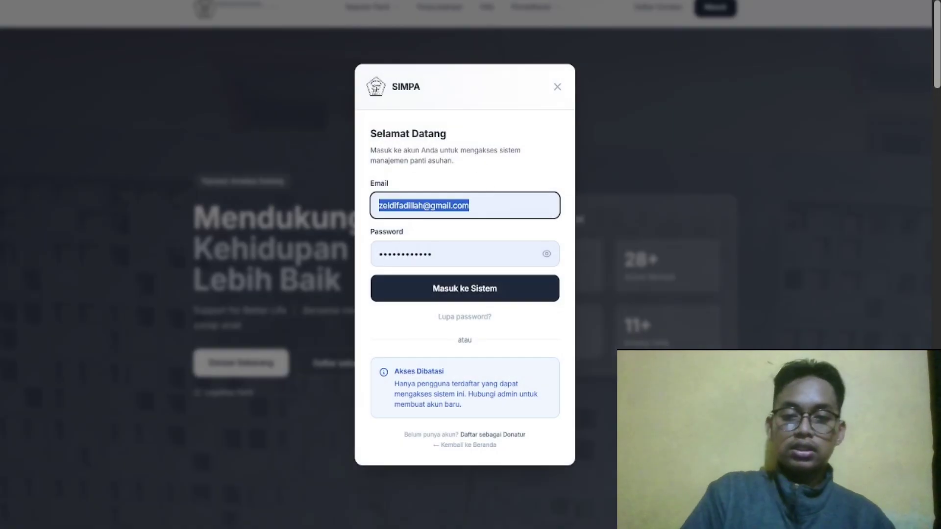
pyautogui.press('BackSpace')
pyautogui.write('adm')
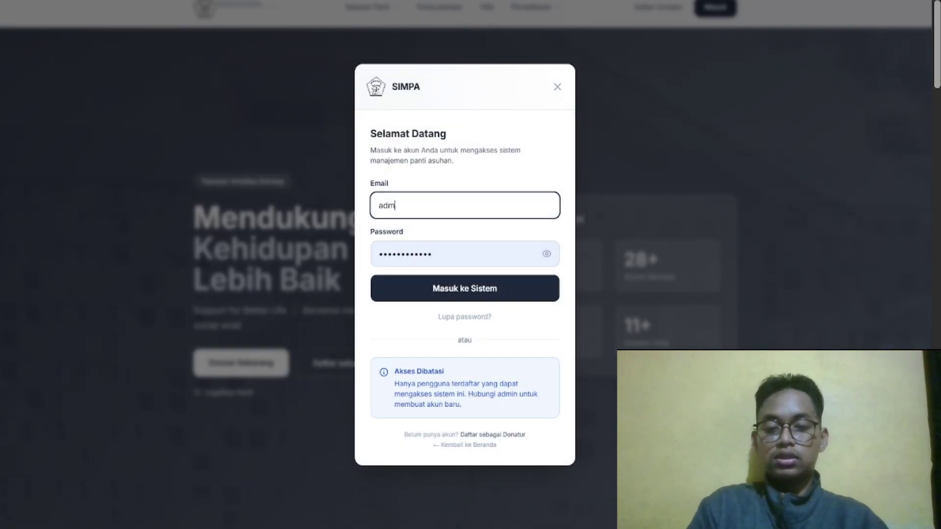
pyautogui.write('in@')
pyautogui.press('Return')
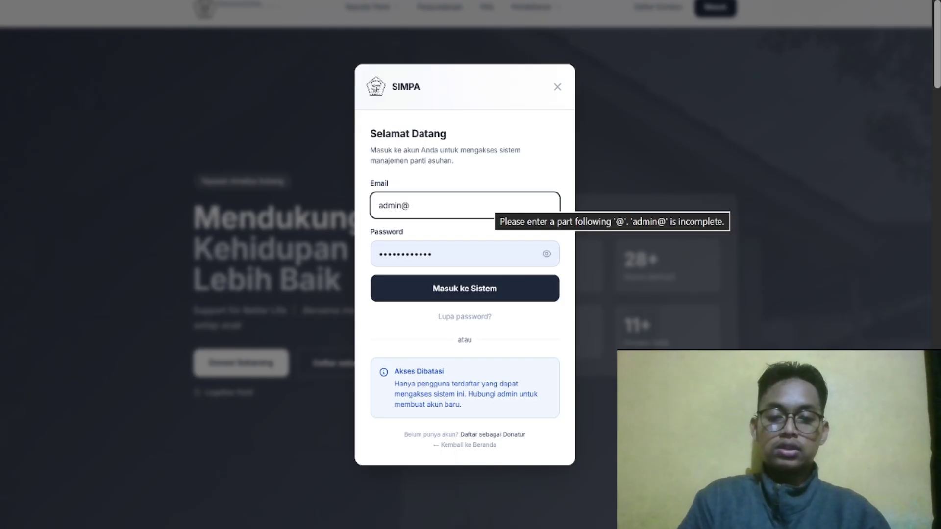
pyautogui.write('so')
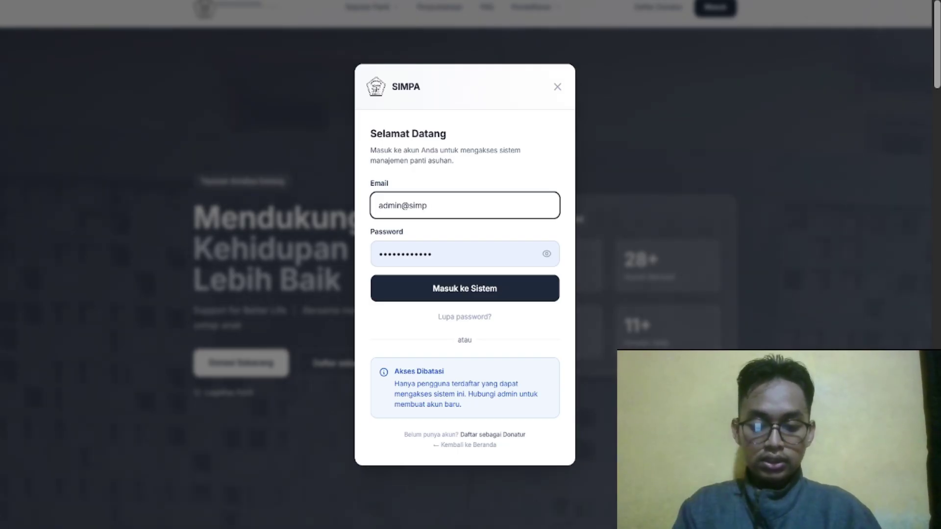
pyautogui.press('Return')
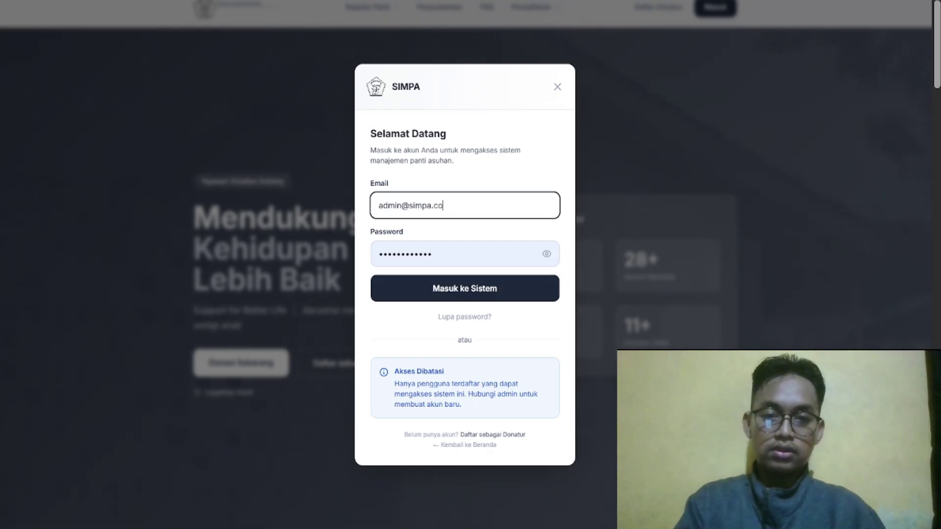
pyautogui.write('m')
pyautogui.press('Tab')
# Enter the admin password, sign in, and open Dashboard from the Admin SIMPA menu
pyautogui.write('pa')
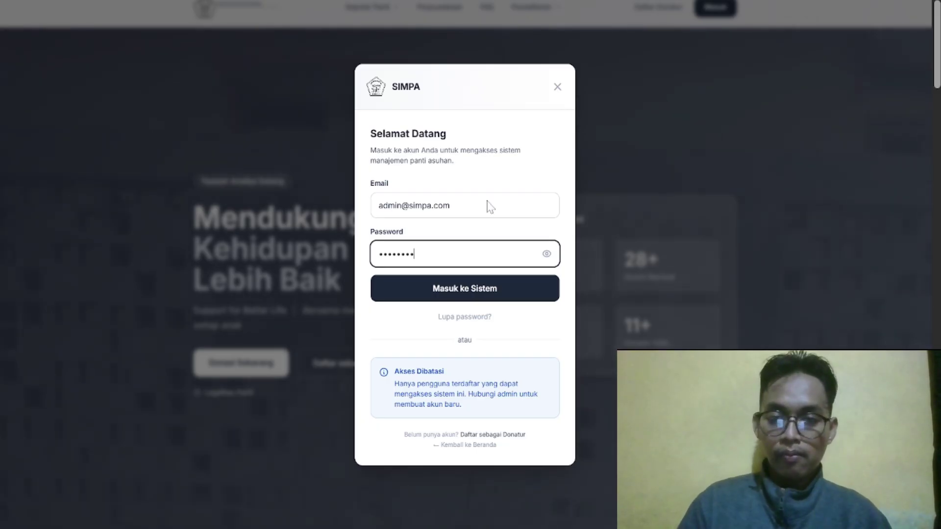
pyautogui.press('Return')
pyautogui.click(702, 12)
pyautogui.click(668, 73)
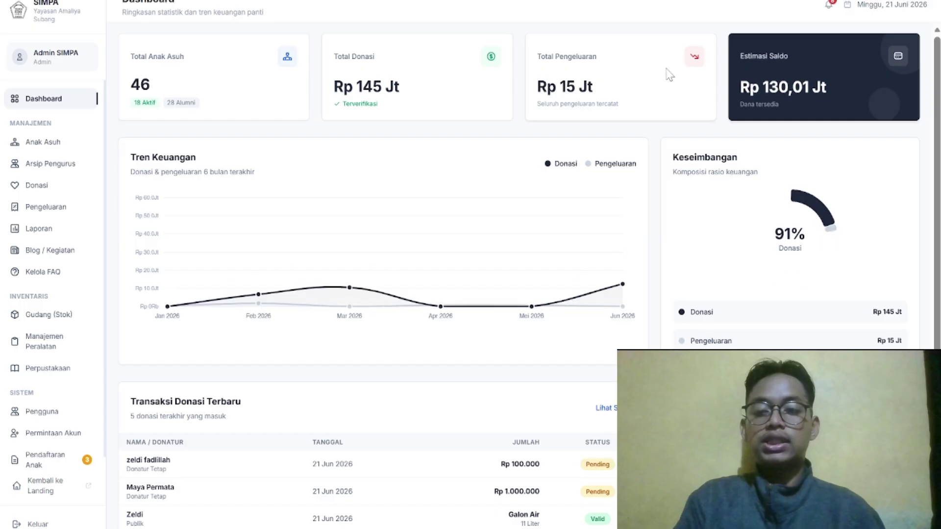
pyautogui.click(827, 6)
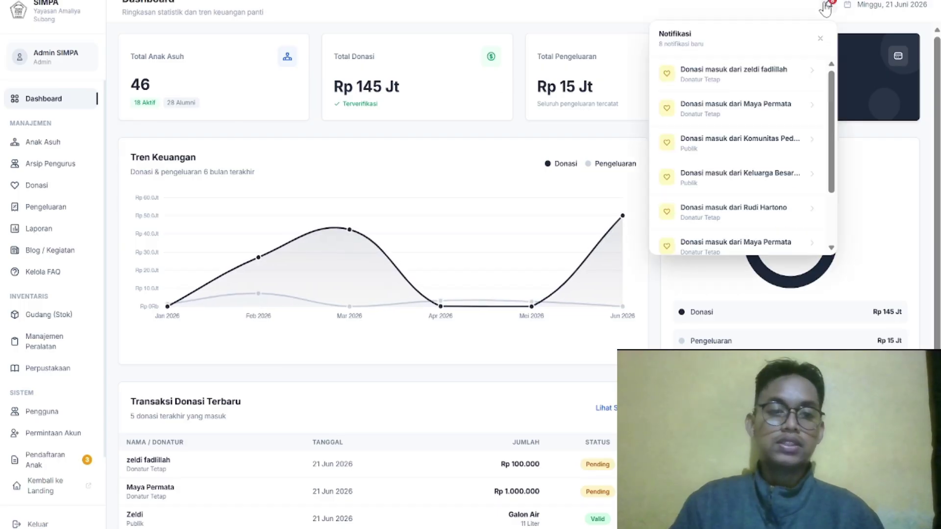
pyautogui.click(734, 72)
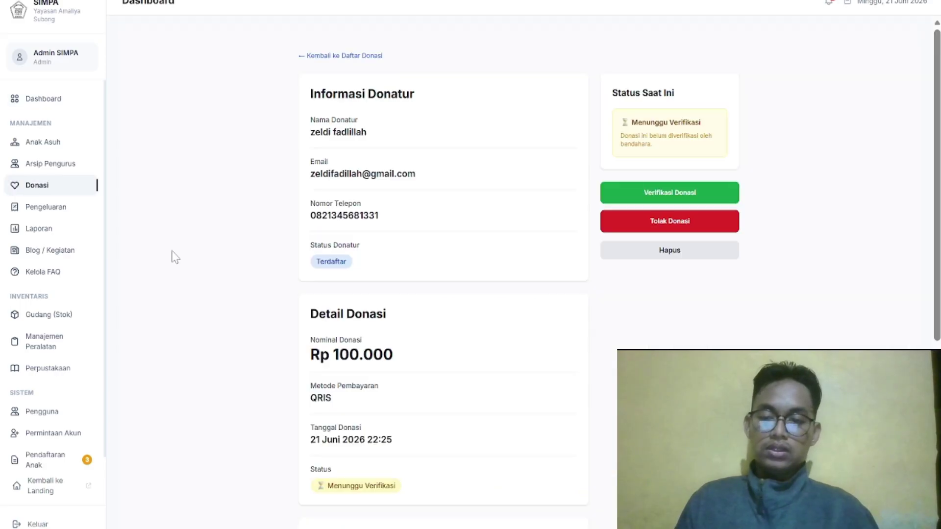
pyautogui.scroll(-1, 301, 271)
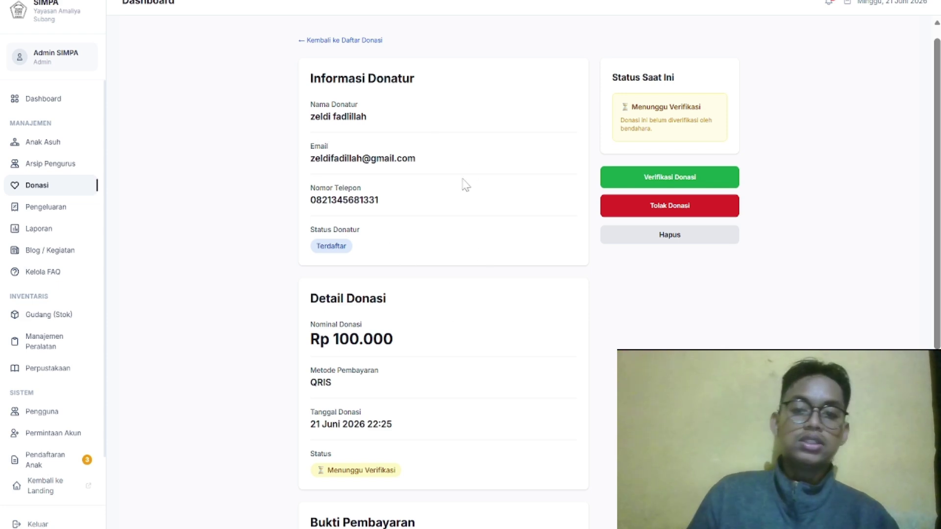
pyautogui.scroll(-3, 465, 185)
pyautogui.scroll(4, 464, 185)
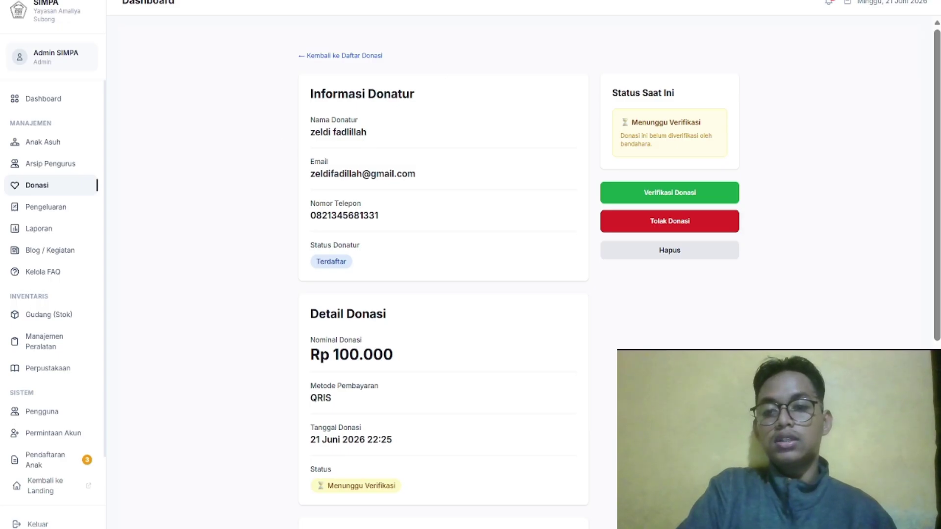
pyautogui.scroll(-3, 374, 248)
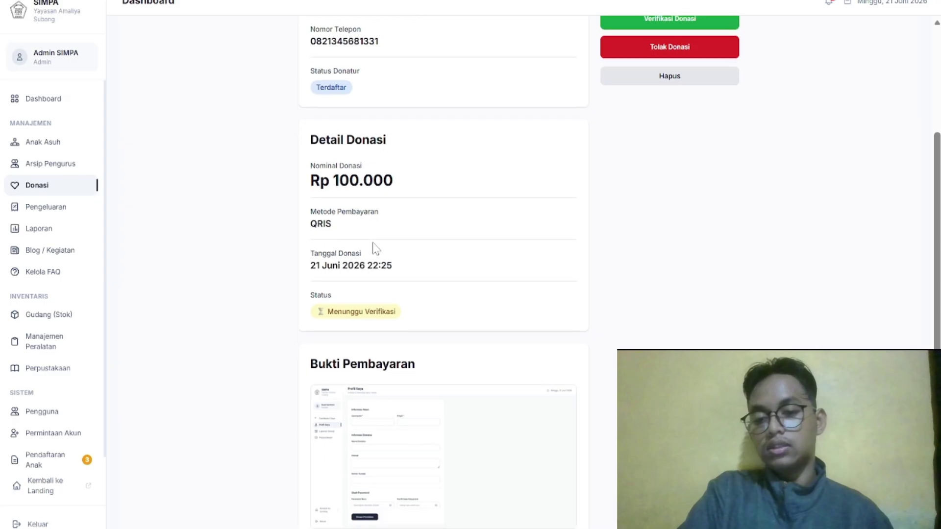
pyautogui.scroll(3, 376, 249)
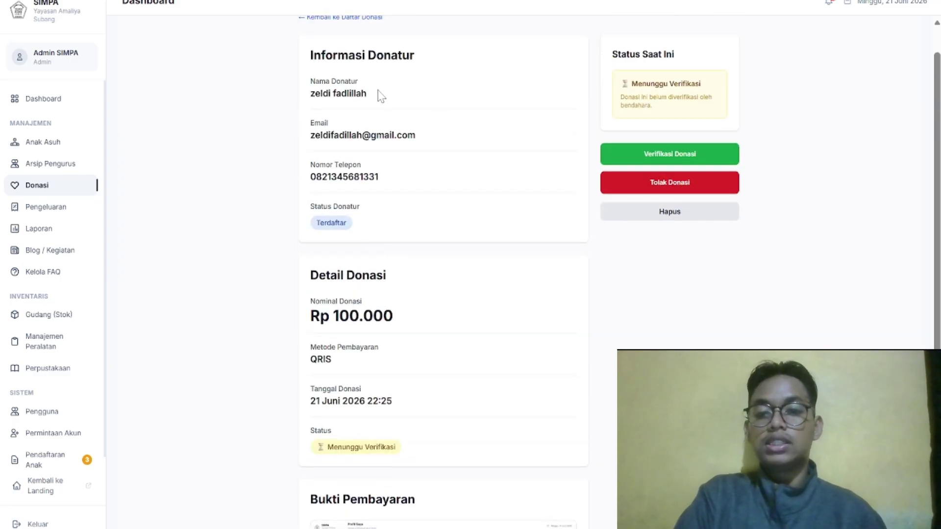
pyautogui.scroll(1, 442, 103)
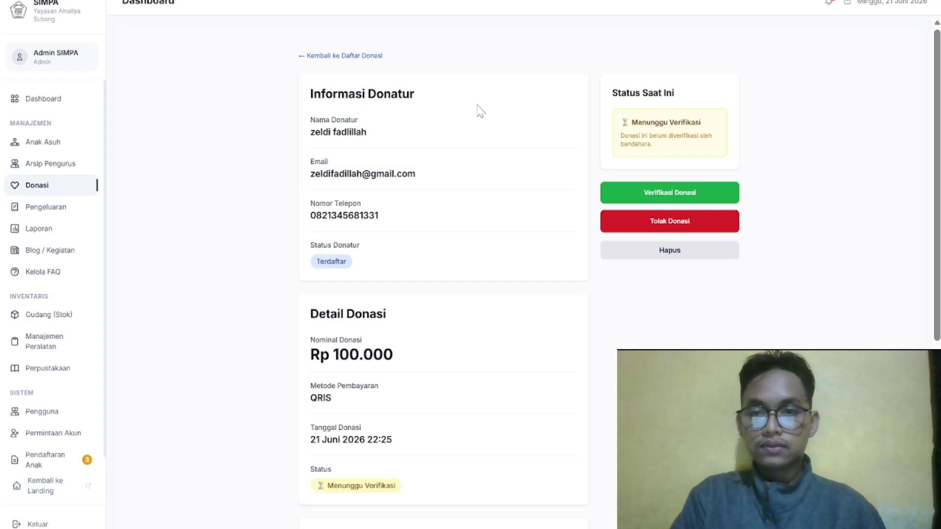
pyautogui.scroll(-2, 481, 111)
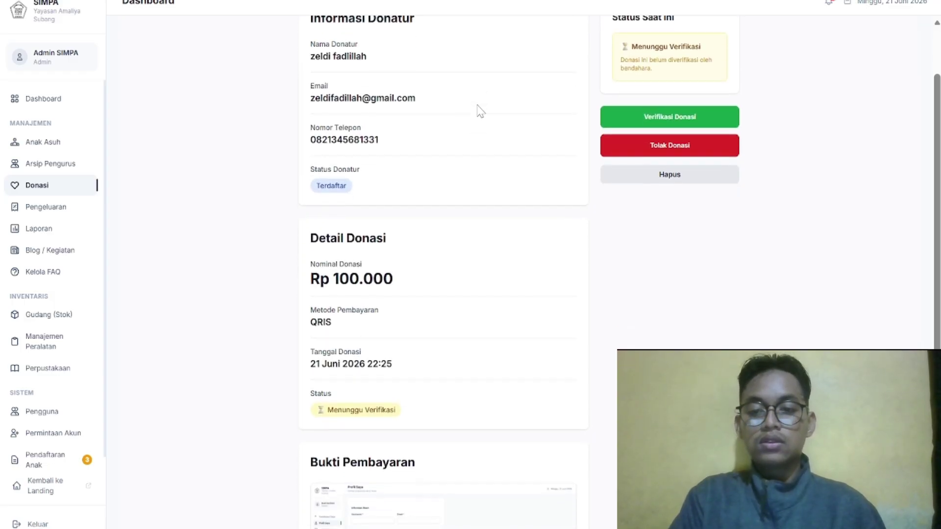
pyautogui.scroll(-5, 480, 111)
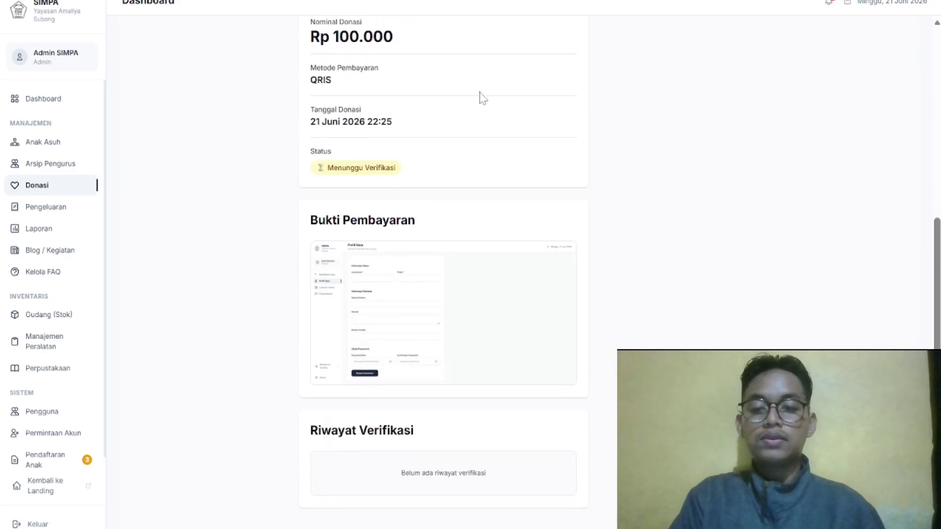
pyautogui.click(474, 321)
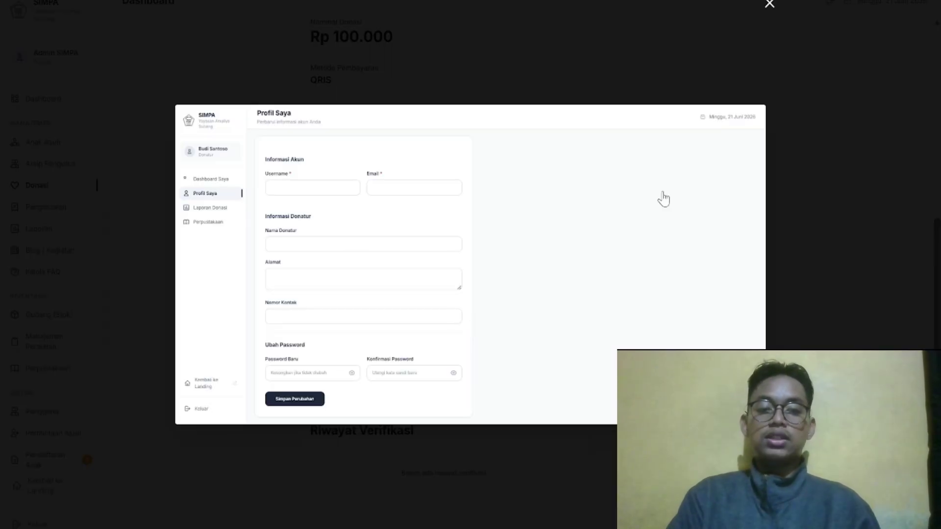
pyautogui.click(769, 8)
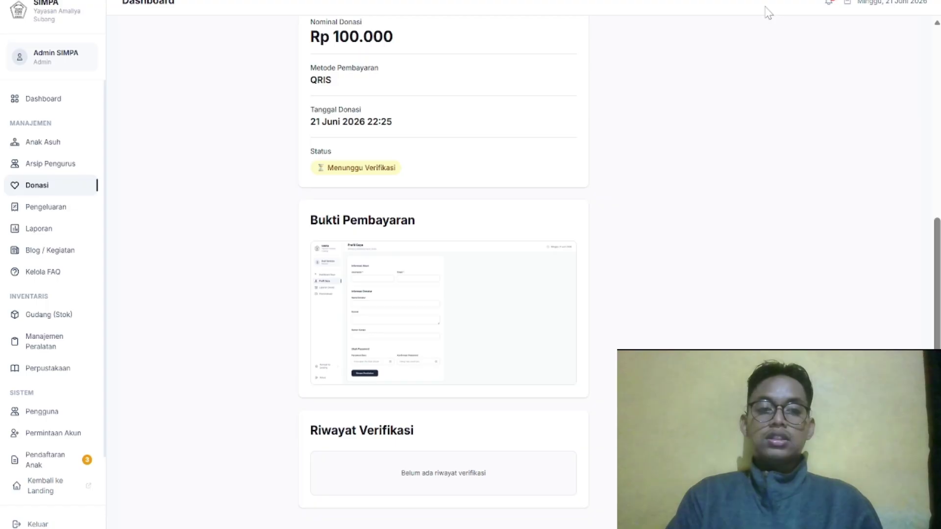
pyautogui.scroll(3, 703, 180)
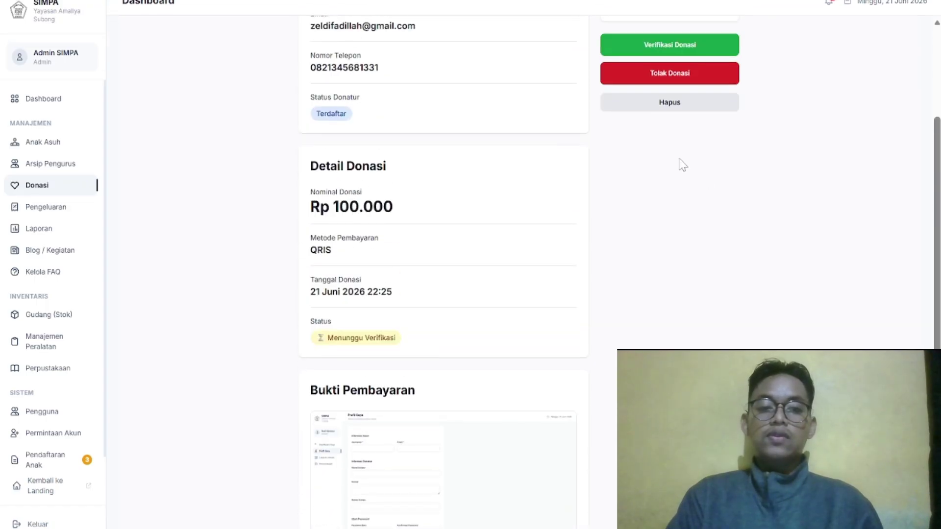
pyautogui.scroll(3, 683, 164)
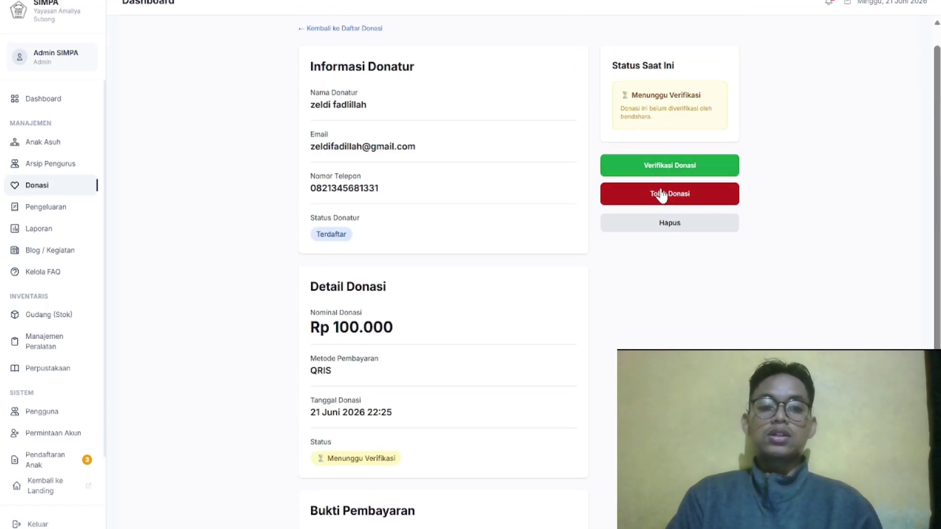
# Cancel a started rejection, then verify the Rp 100.000 QRIS donation keeping the prefilled note
pyautogui.click(662, 195)
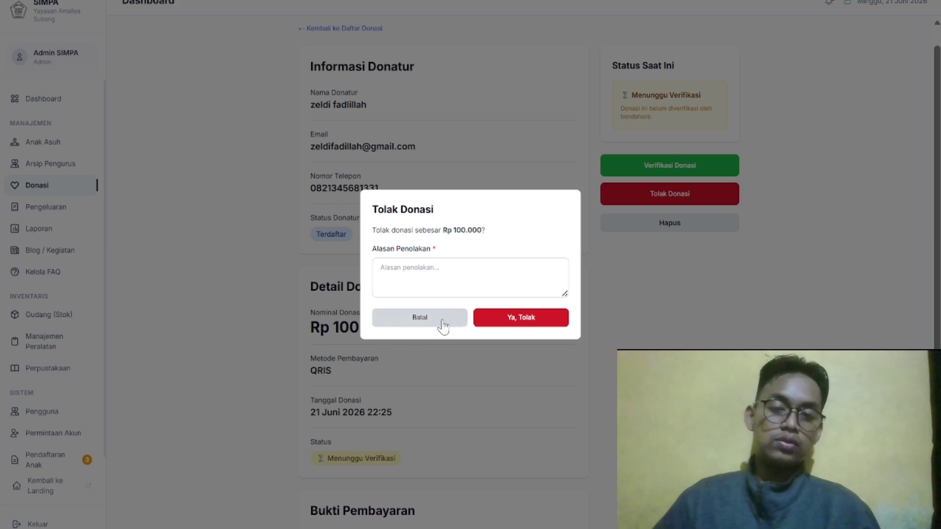
pyautogui.click(443, 323)
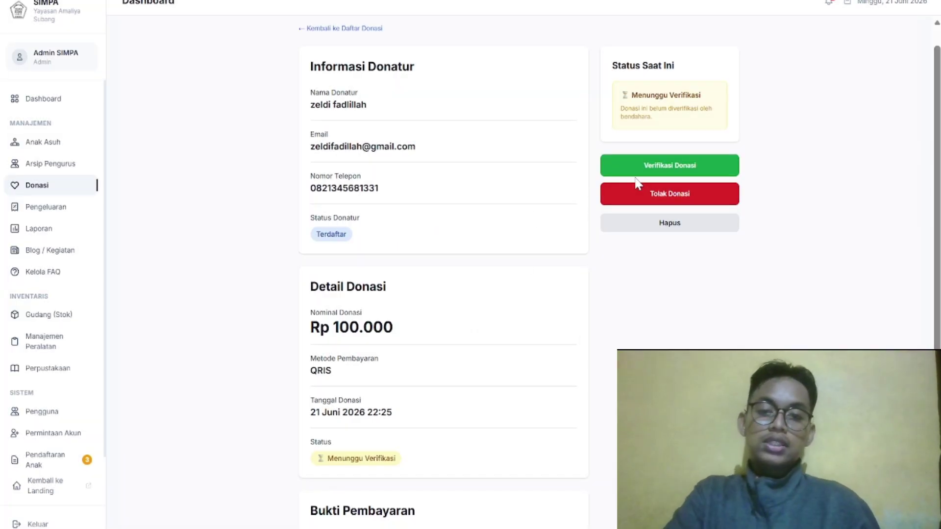
pyautogui.scroll(1, 627, 206)
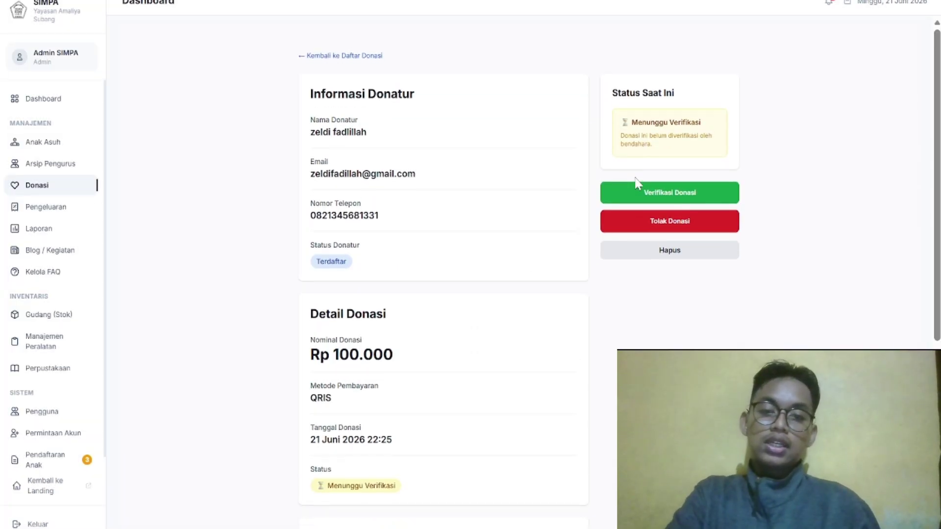
pyautogui.click(679, 192)
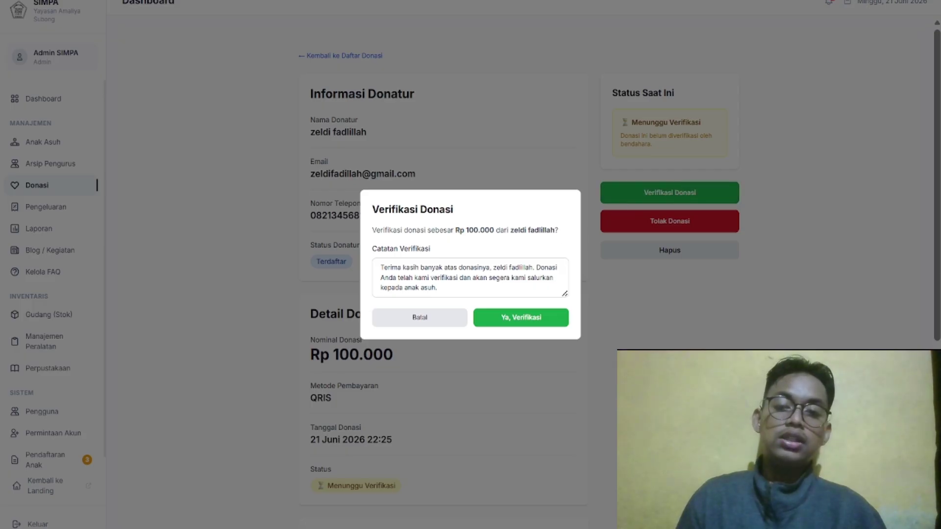
pyautogui.click(524, 321)
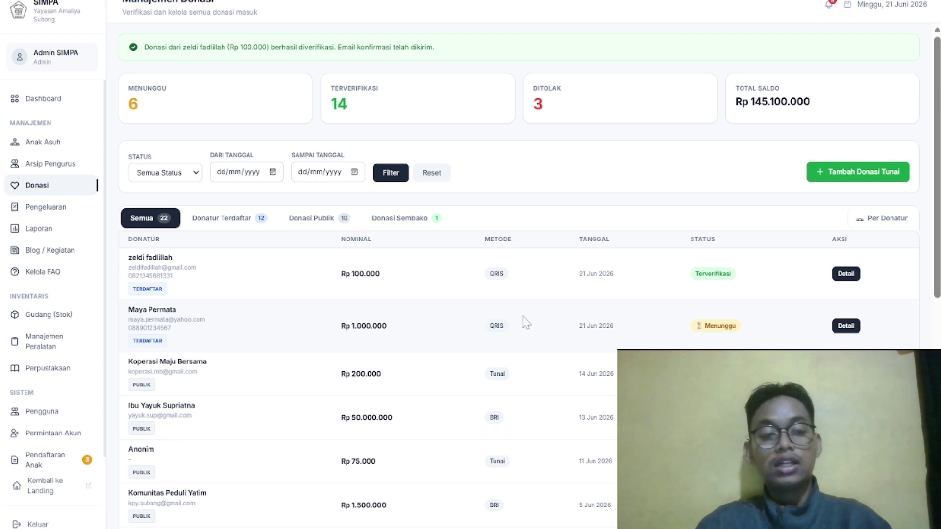
pyautogui.click(844, 275)
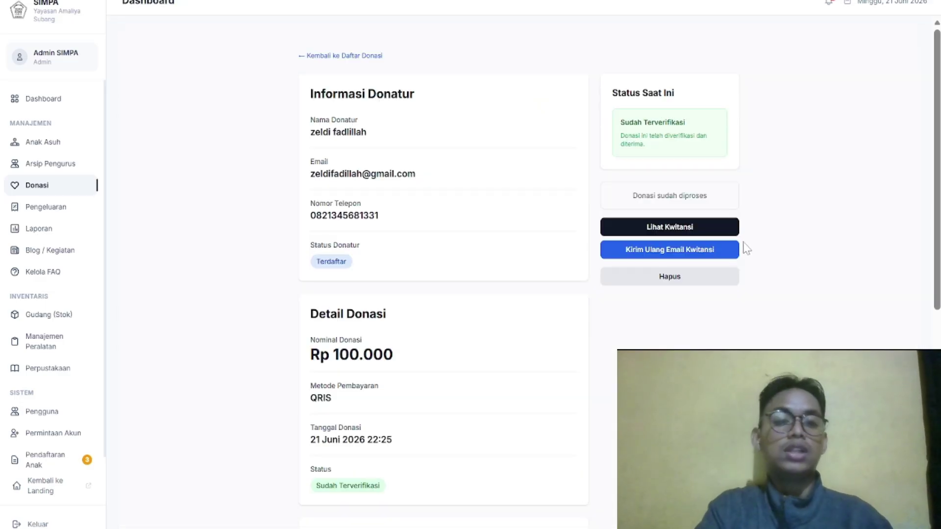
pyautogui.click(730, 230)
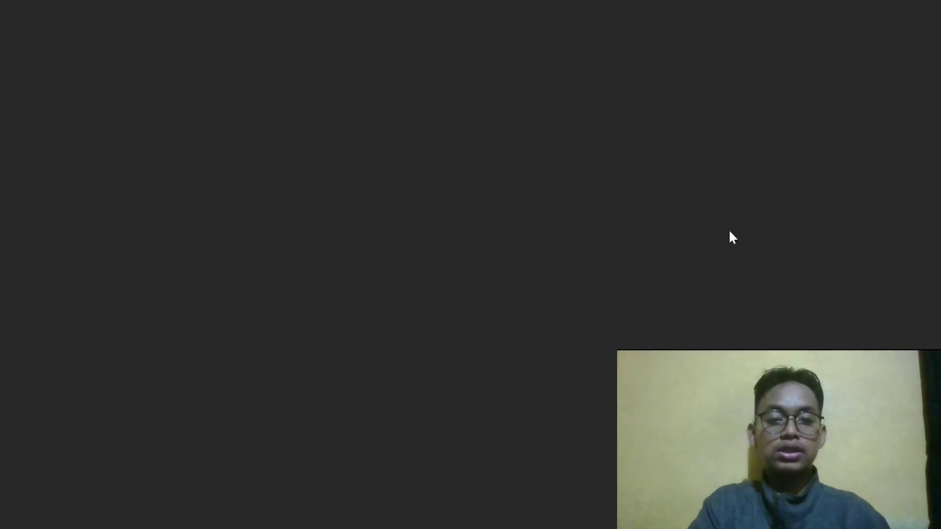
pyautogui.scroll(-6, 733, 238)
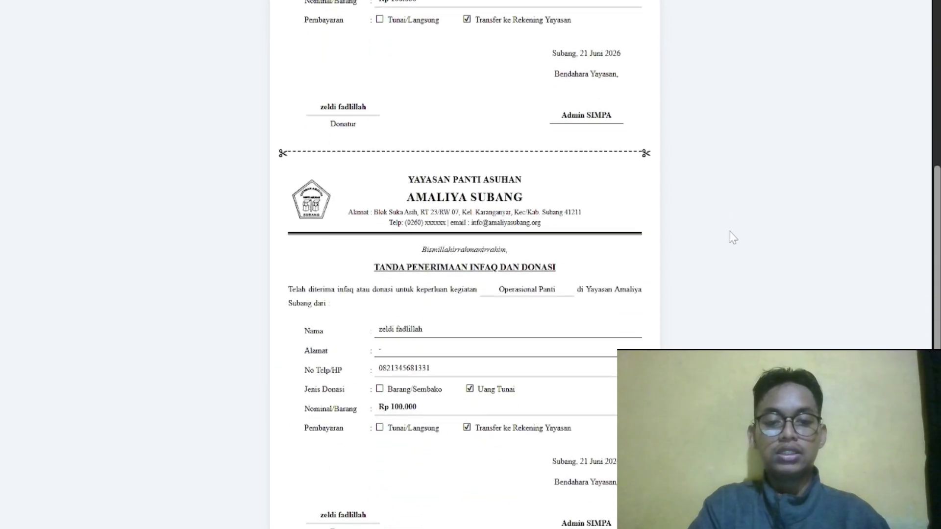
pyautogui.scroll(7, 733, 238)
pyautogui.scroll(-6, 733, 238)
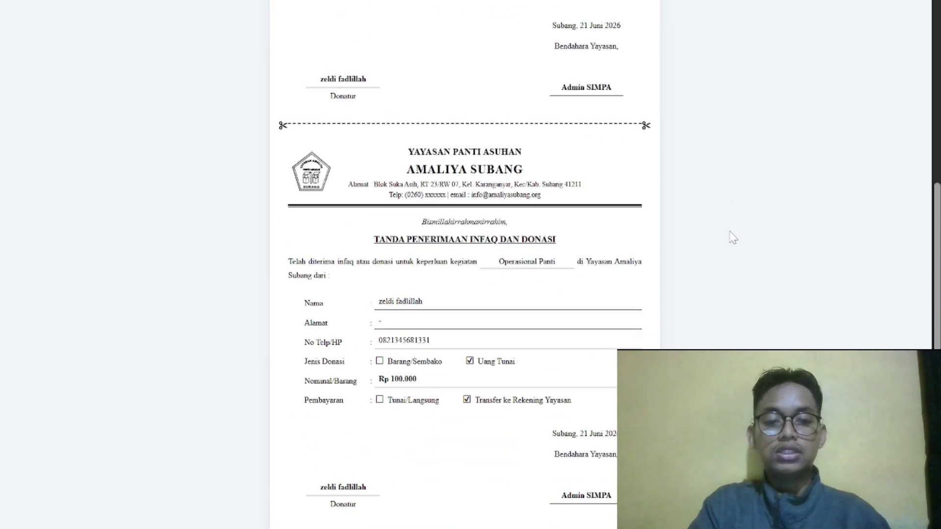
pyautogui.scroll(6, 733, 237)
pyautogui.scroll(-1, 733, 238)
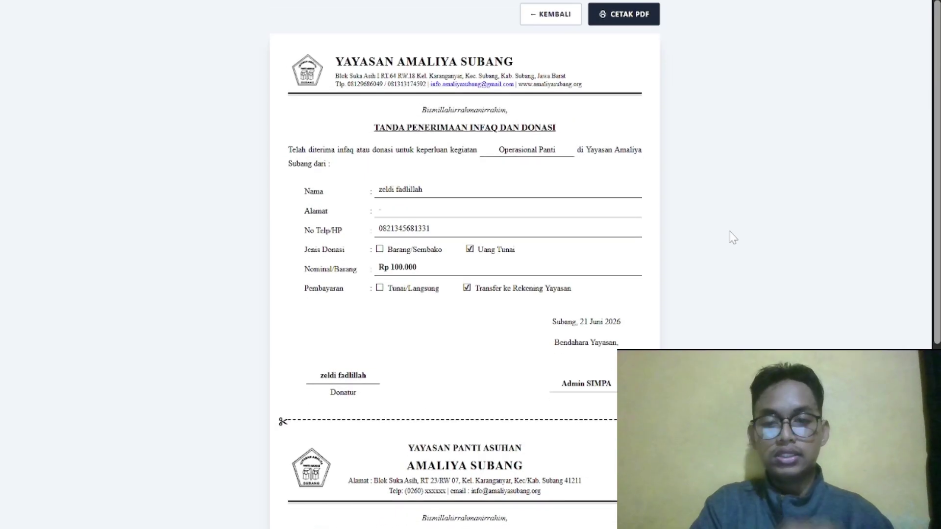
pyautogui.click(564, 15)
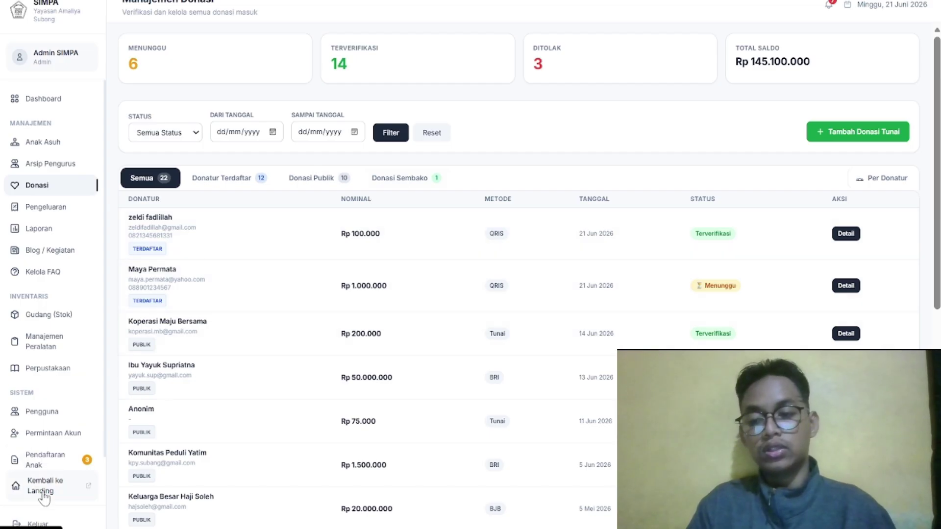
# Go back to the public landing page and open the Donasi Sekarang donation form
pyautogui.click(37, 525)
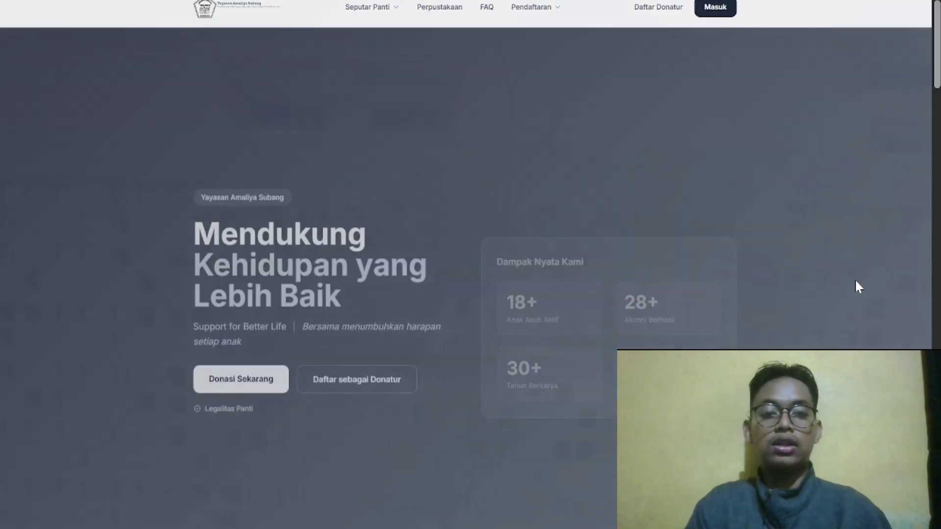
pyautogui.click(243, 365)
pyautogui.scroll(-5, 490, 223)
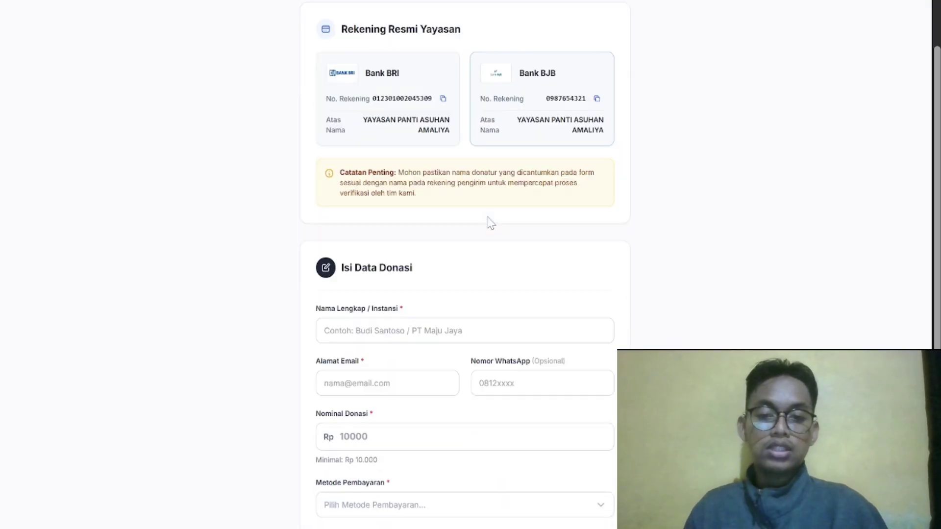
pyautogui.scroll(4, 489, 221)
pyautogui.scroll(-1, 489, 220)
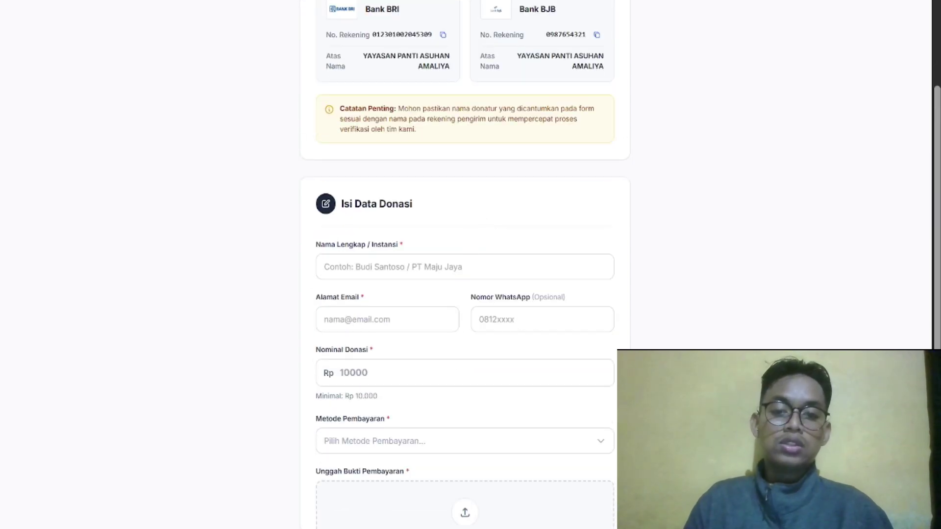
# Autofill the form with saved donor details and attach the screenshot as payment proof
pyautogui.click(448, 267)
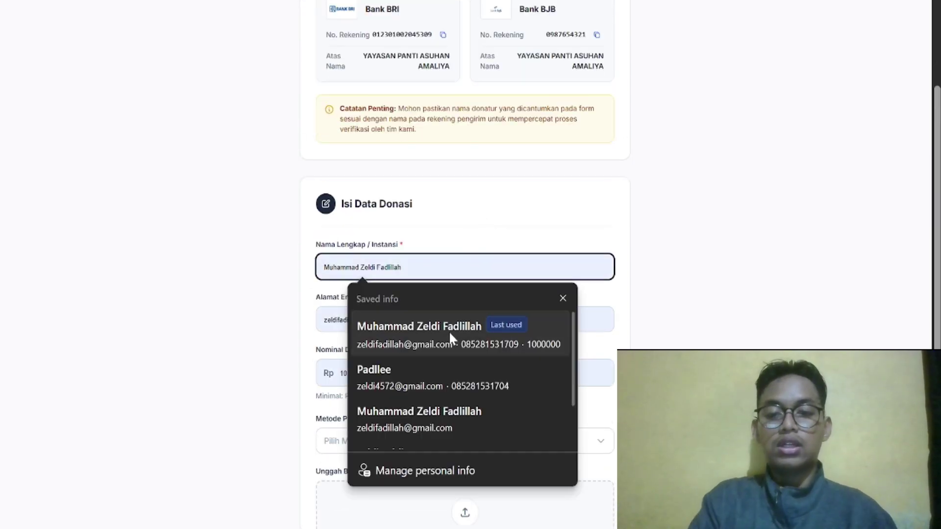
pyautogui.click(449, 331)
pyautogui.scroll(-3, 449, 334)
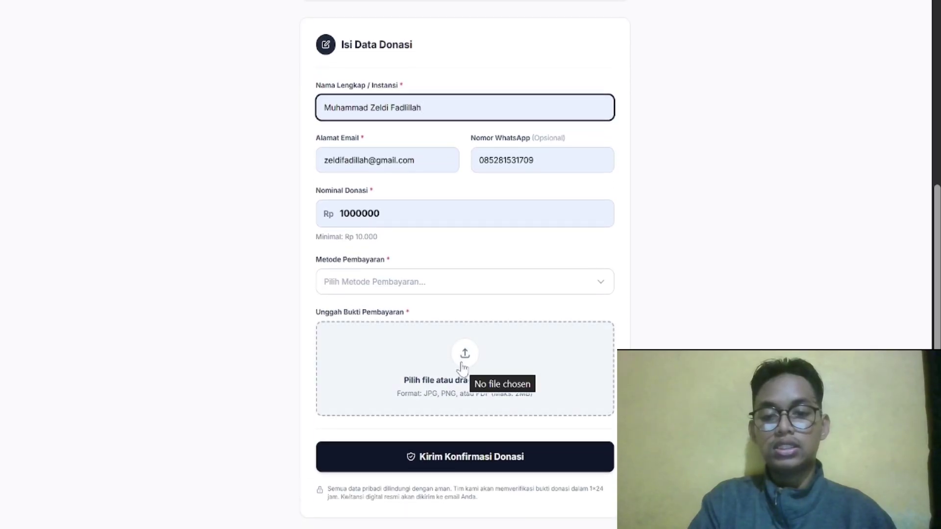
pyautogui.click(465, 355)
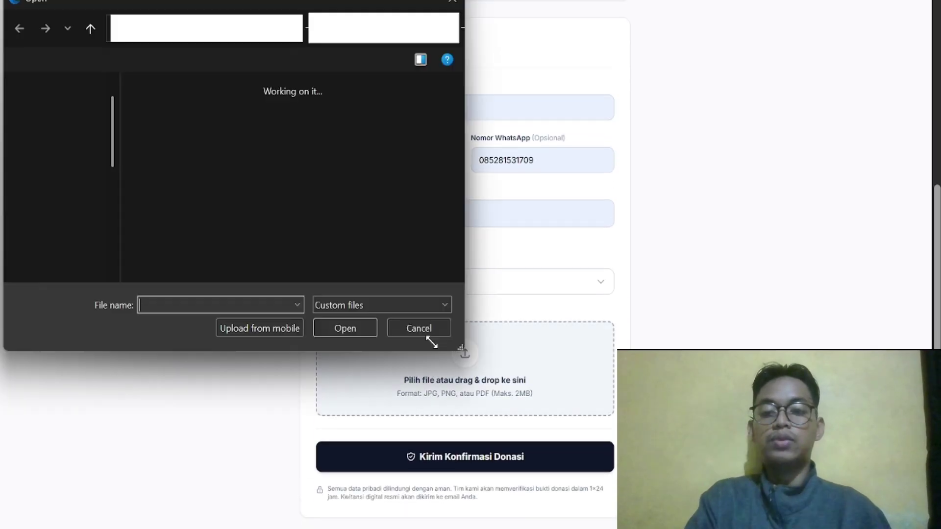
pyautogui.doubleClick(218, 206)
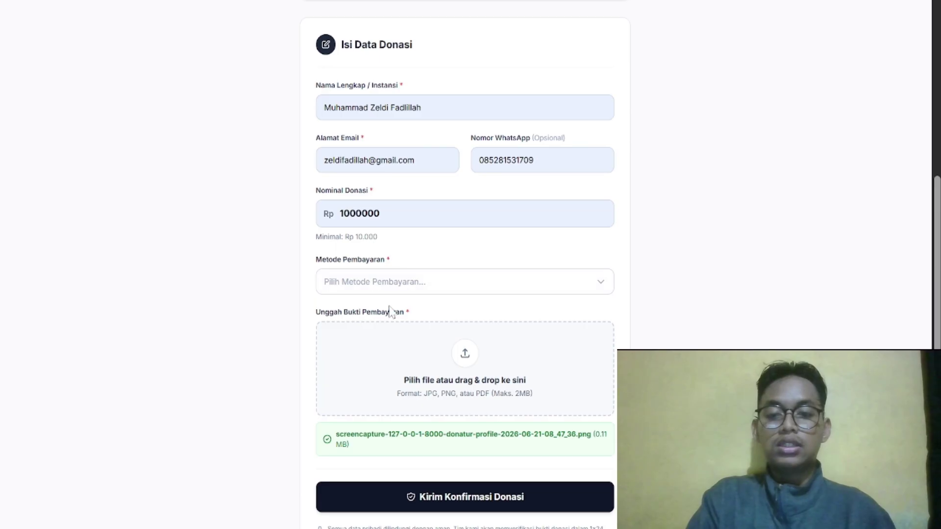
pyautogui.moveTo(390, 311); pyautogui.dragTo(420, 280)
# Choose QRIS for the Rp 1.000.000 donation, submit Kirim Konfirmasi Donasi, and return to Beranda
pyautogui.click(424, 279)
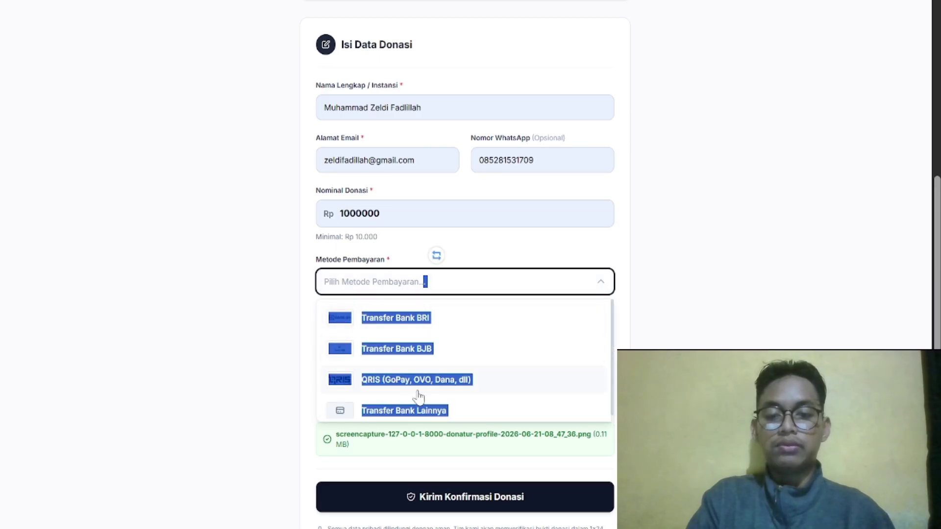
pyautogui.click(450, 382)
pyautogui.scroll(-5, 448, 384)
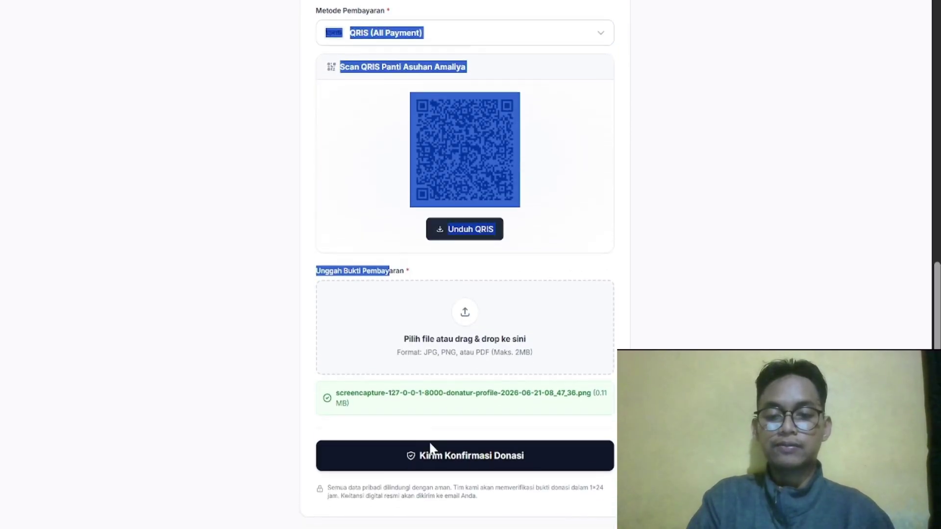
pyautogui.click(442, 469)
pyautogui.scroll(-5, 442, 470)
pyautogui.scroll(1, 442, 470)
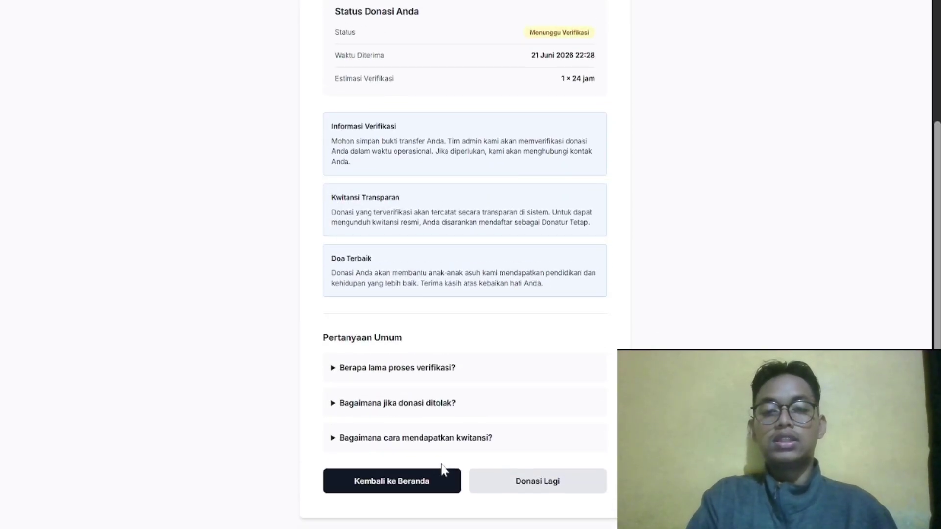
pyautogui.click(428, 475)
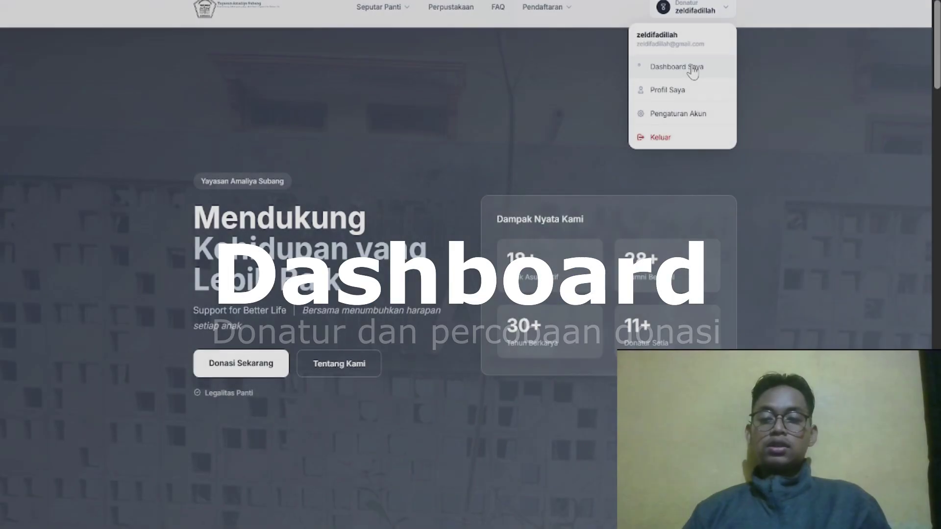
# Decline becoming a regular donor, then sign out with Keluar in the donor dashboard sidebar
pyautogui.click(669, 68)
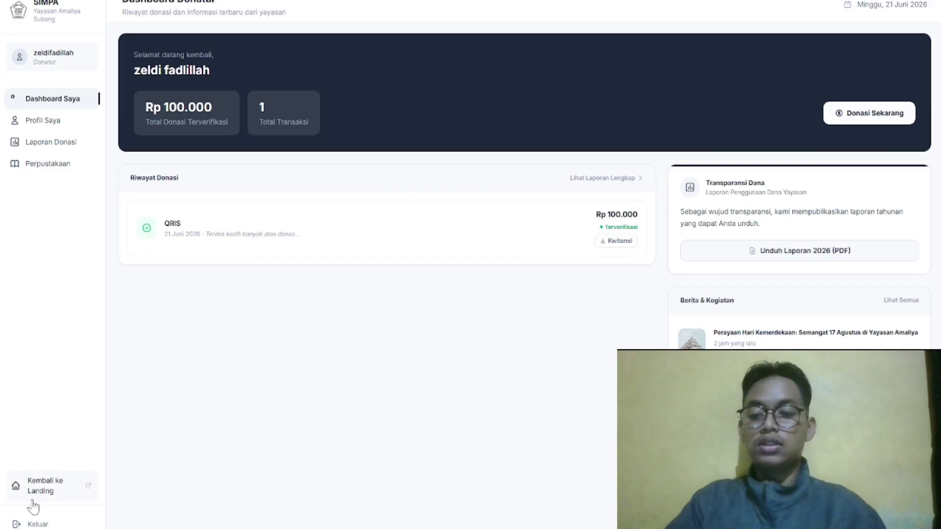
pyautogui.click(42, 524)
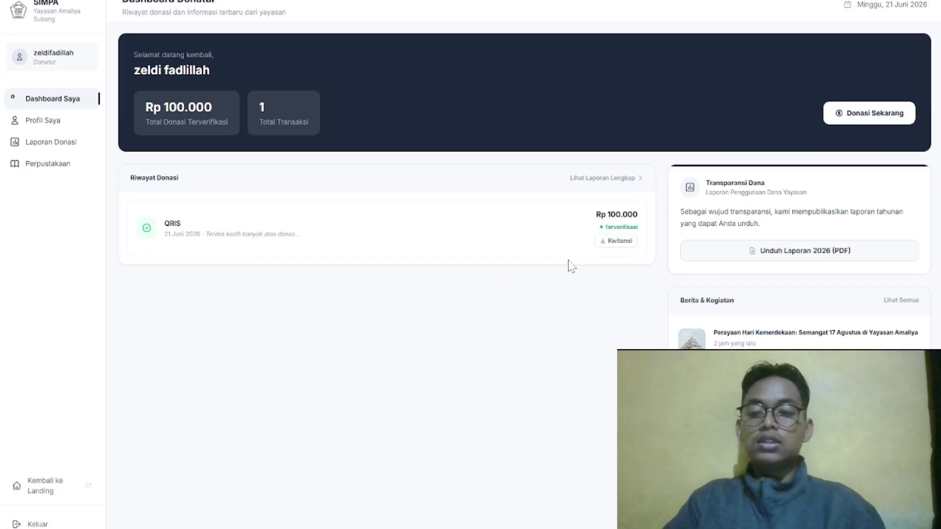
# In the Masuk form, replace the autofilled email with the admin email and password, then submit Masuk ke Sistem
pyautogui.click(726, 12)
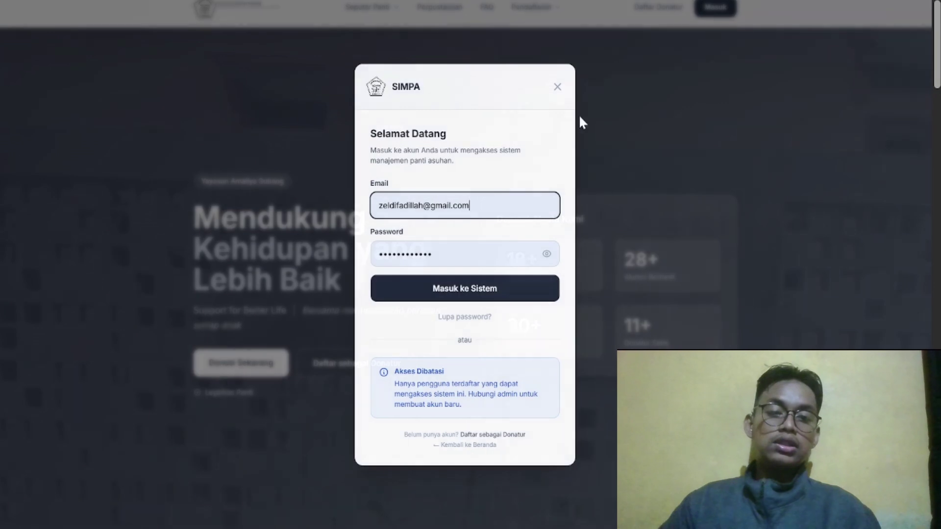
pyautogui.hotkey('ctrl', 'a')
pyautogui.press('BackSpace')
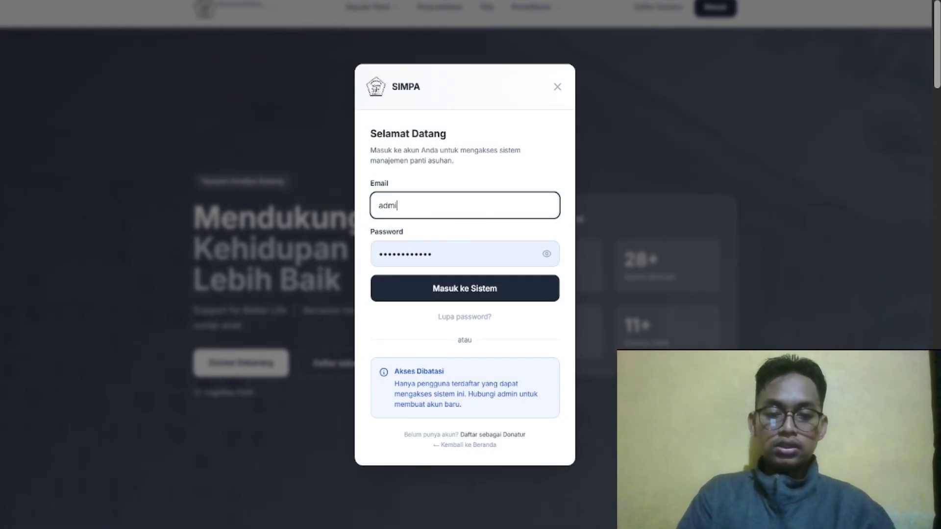
pyautogui.press('Tab')
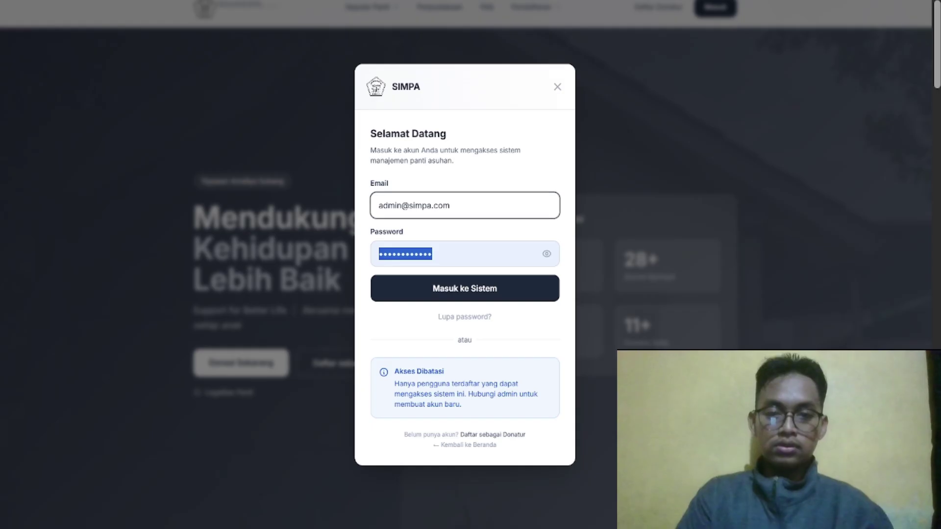
pyautogui.write('passw')
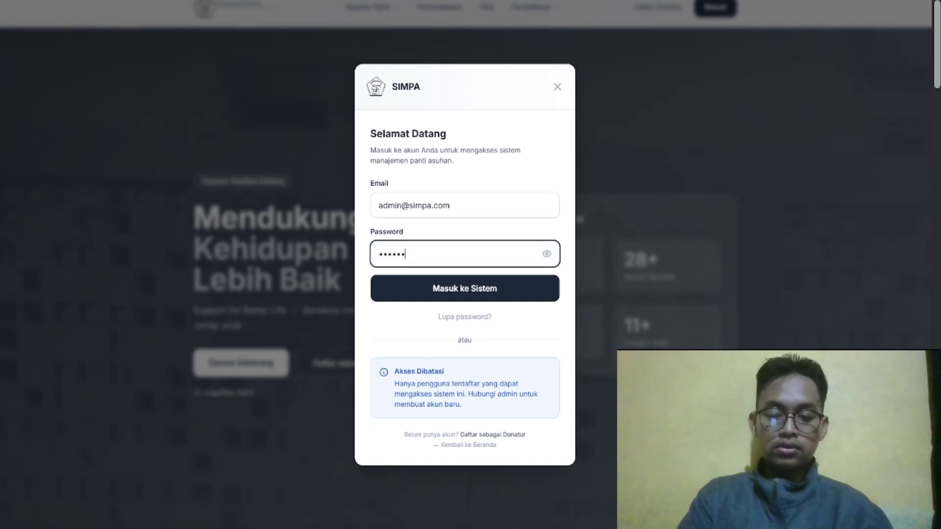
pyautogui.write('ord')
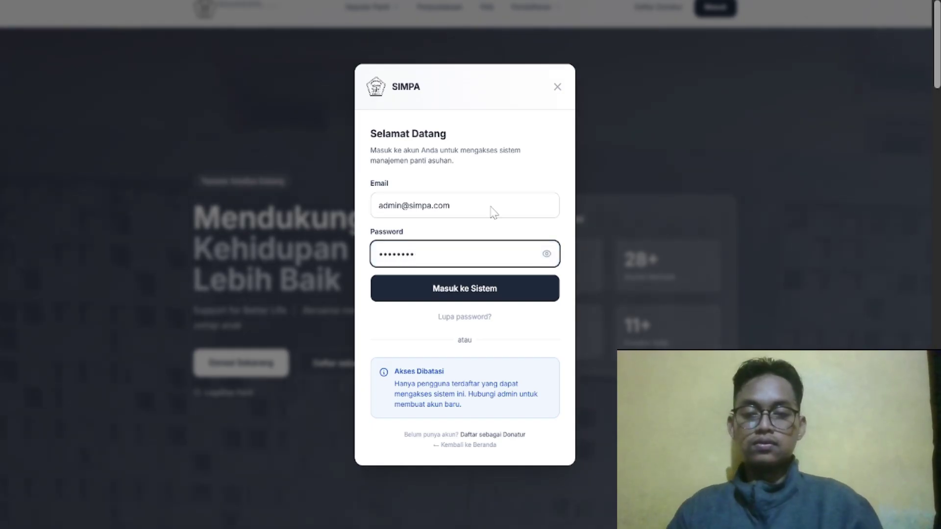
pyautogui.click(456, 293)
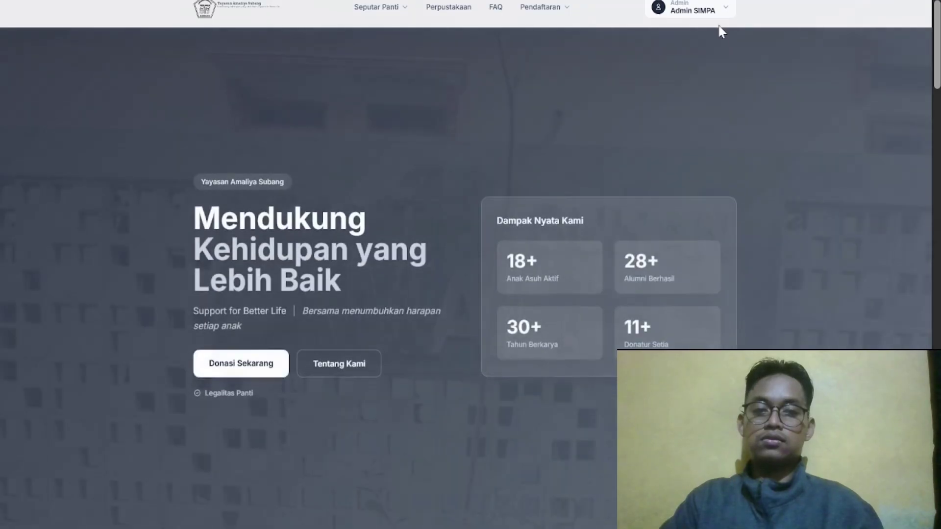
# Open Admin Dashboard, switch the browser to full screen, and open the newest donation notification
pyautogui.click(721, 14)
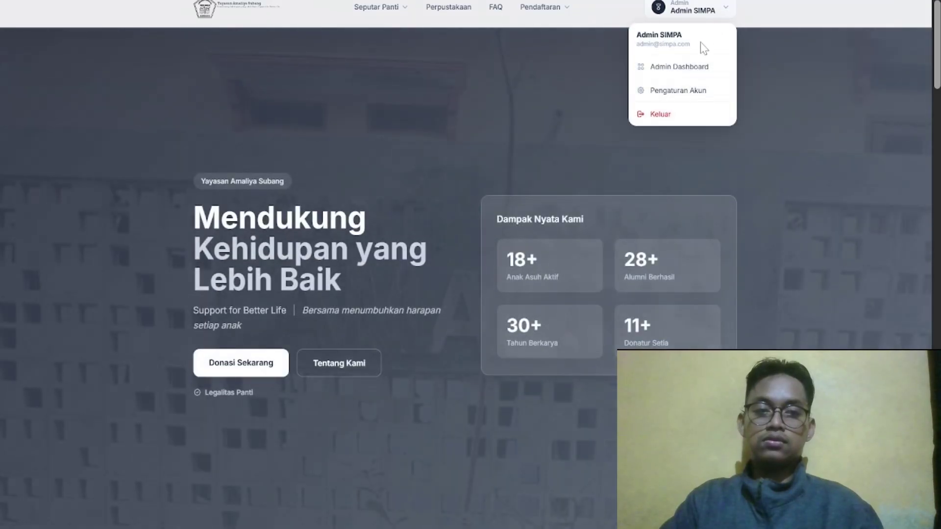
pyautogui.click(696, 72)
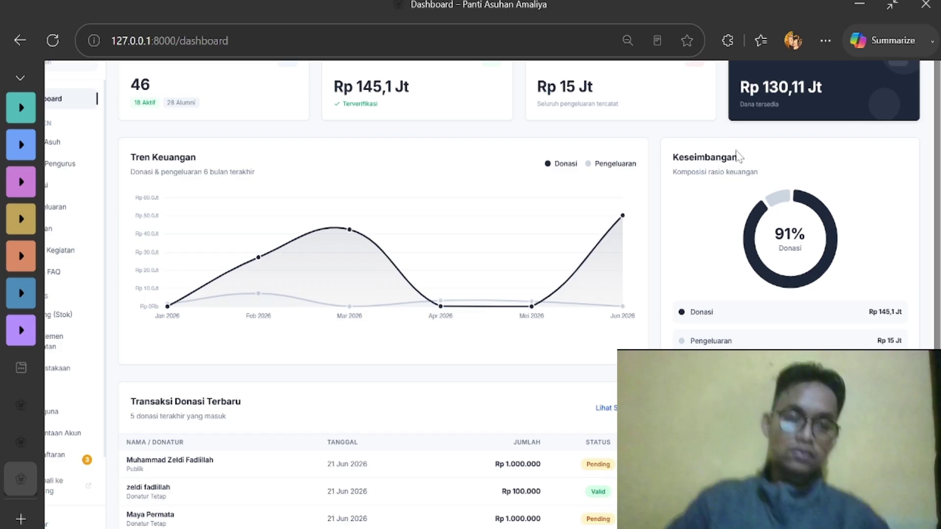
pyautogui.moveTo(553, 265)
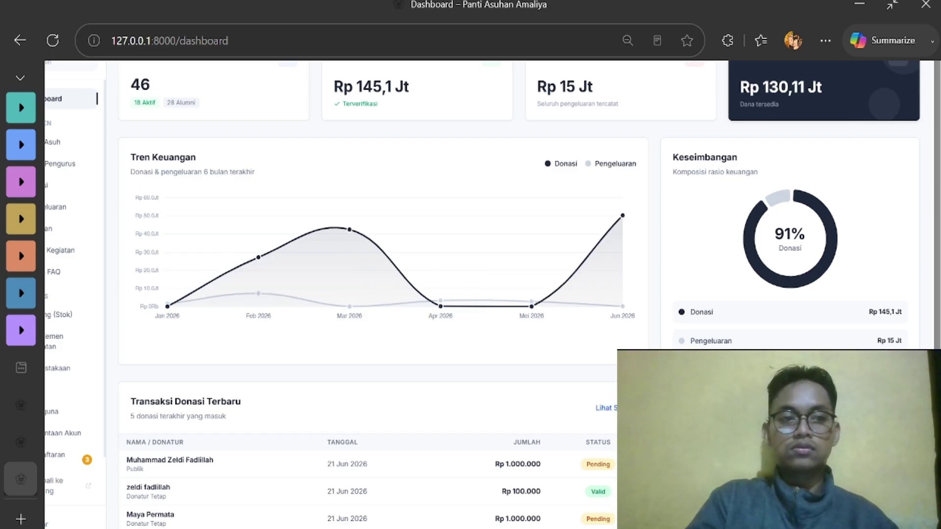
pyautogui.click(900, 4)
pyautogui.moveTo(883, 16)
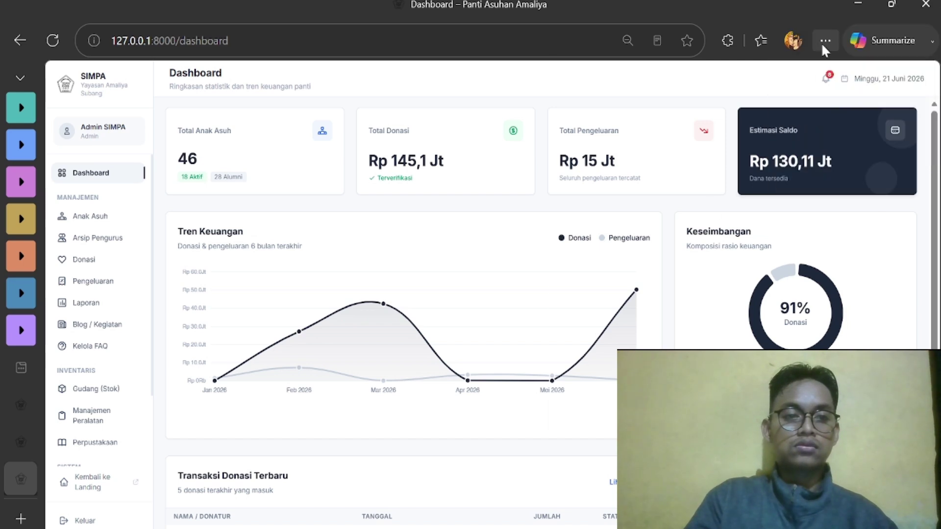
pyautogui.click(824, 40)
pyautogui.click(824, 145)
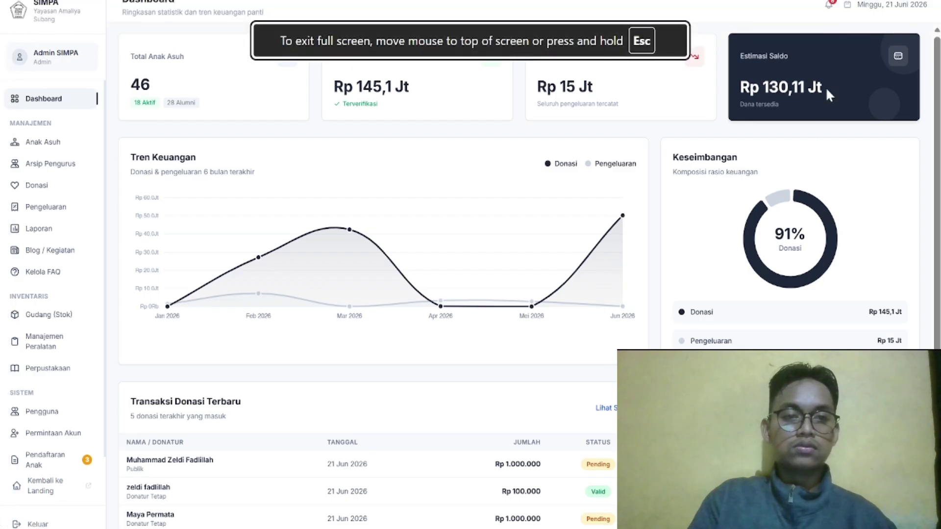
pyautogui.click(832, 7)
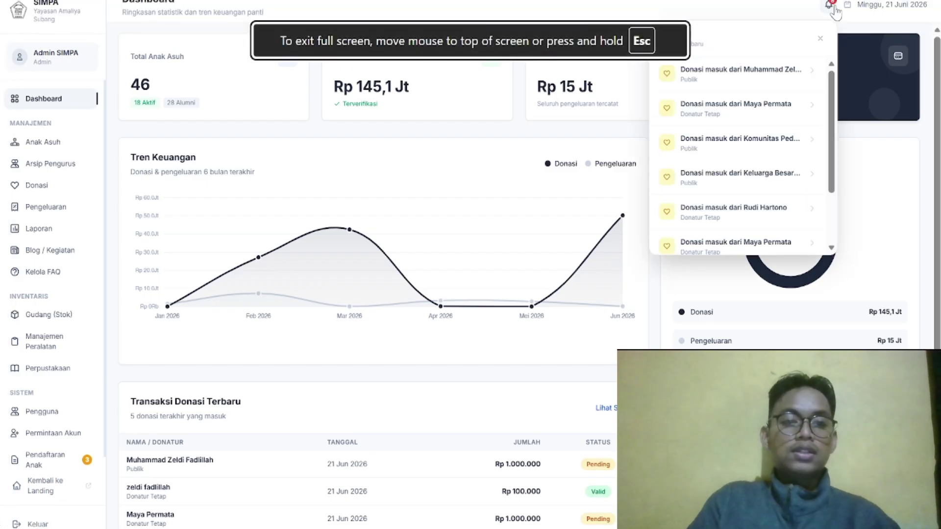
pyautogui.click(722, 79)
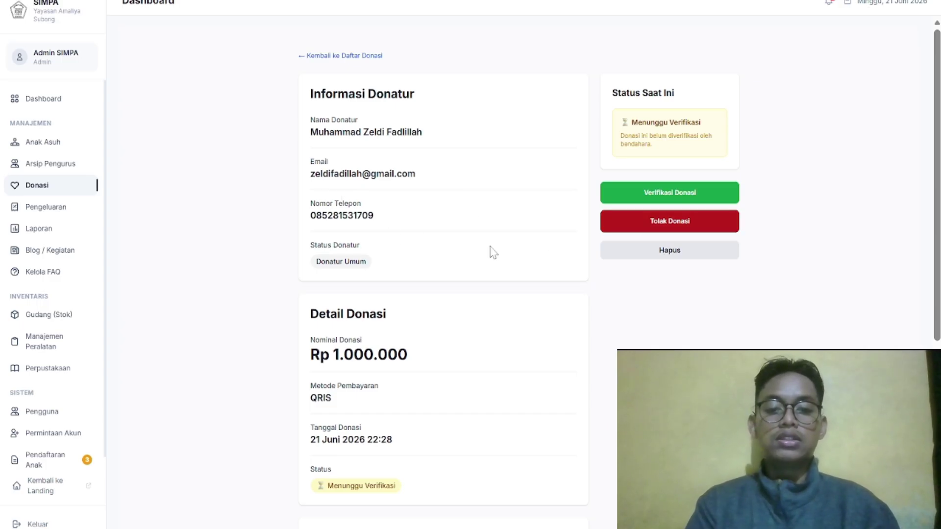
# Verify the Rp 1.000.000 QRIS donation, confirming with Ya, Verifikasi
pyautogui.scroll(-5, 468, 269)
pyautogui.scroll(1, 539, 240)
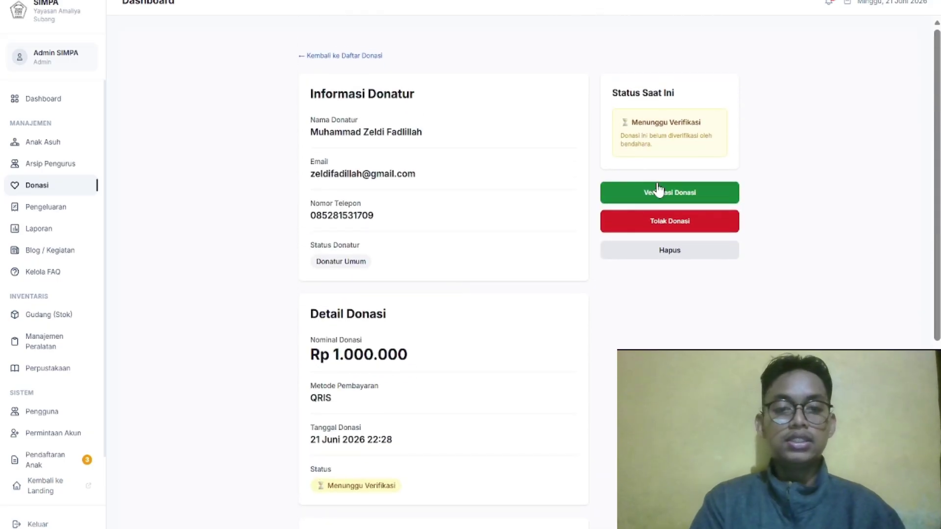
pyautogui.click(659, 191)
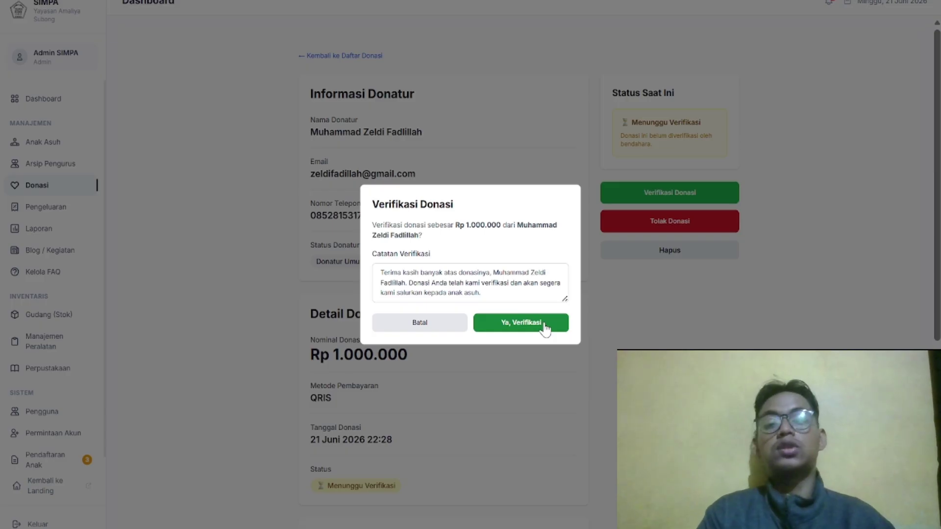
pyautogui.click(545, 327)
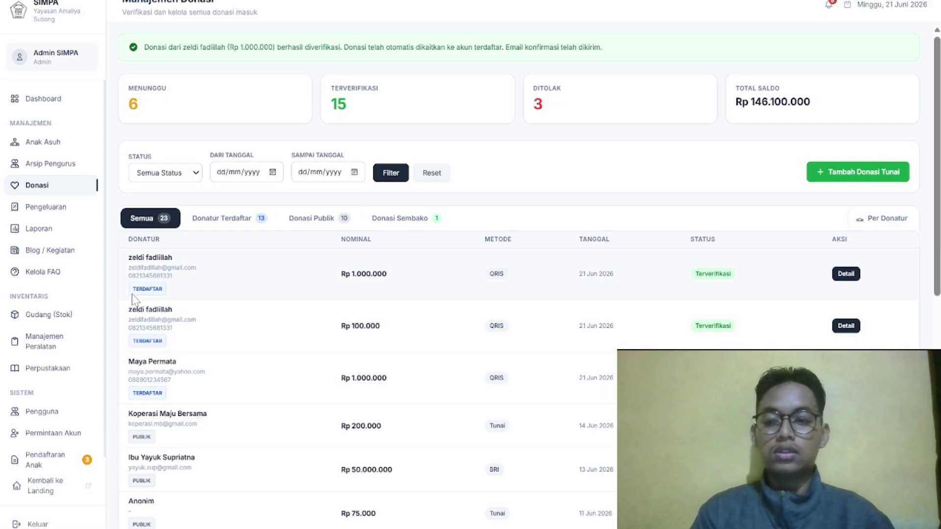
# Highlight the first row's TERDAFTAR label and donor email, then sign out with Keluar
pyautogui.moveTo(136, 300); pyautogui.dragTo(208, 304)
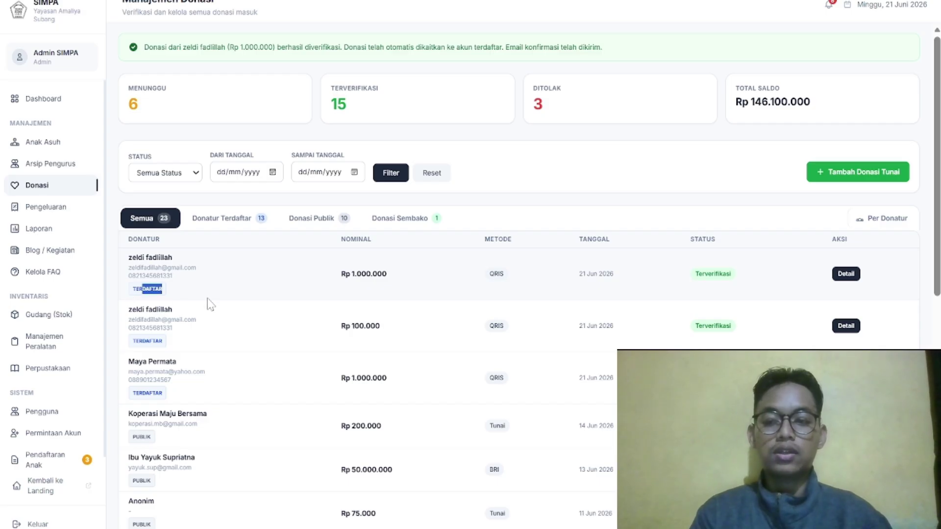
pyautogui.moveTo(131, 268); pyautogui.dragTo(284, 271)
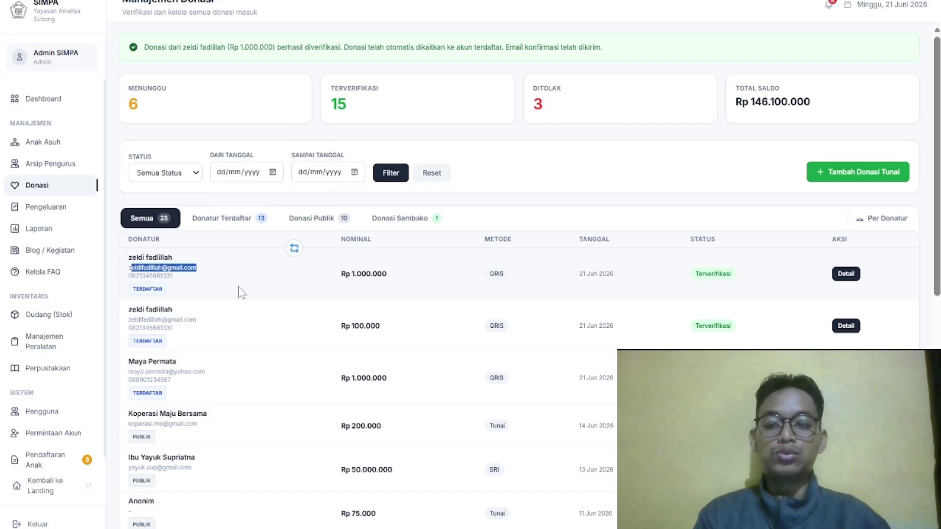
pyautogui.click(308, 292)
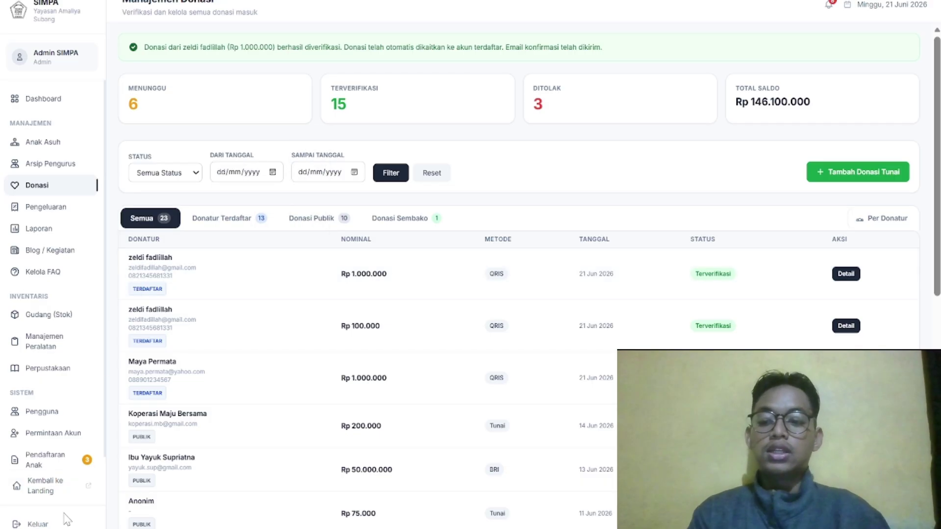
pyautogui.click(30, 524)
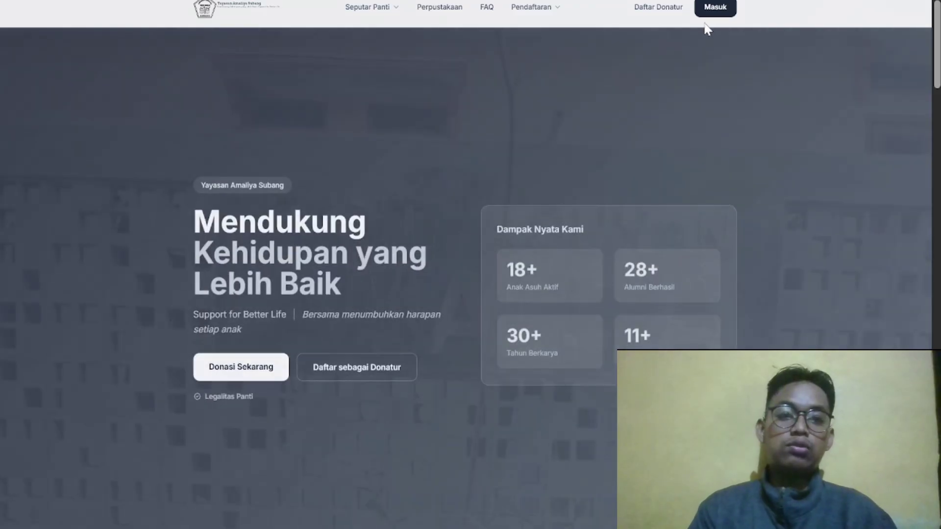
# Sign in as the donor by pasting the donor password and submitting Masuk ke Sistem
pyautogui.click(713, 10)
pyautogui.press('Tab')
pyautogui.hotkey('ctrl', 'v')
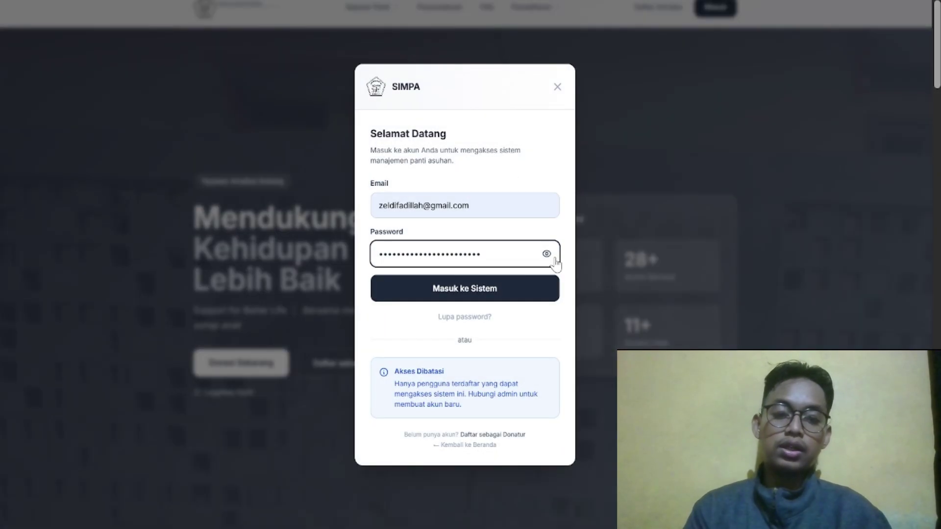
pyautogui.hotkey('ctrl', 'a')
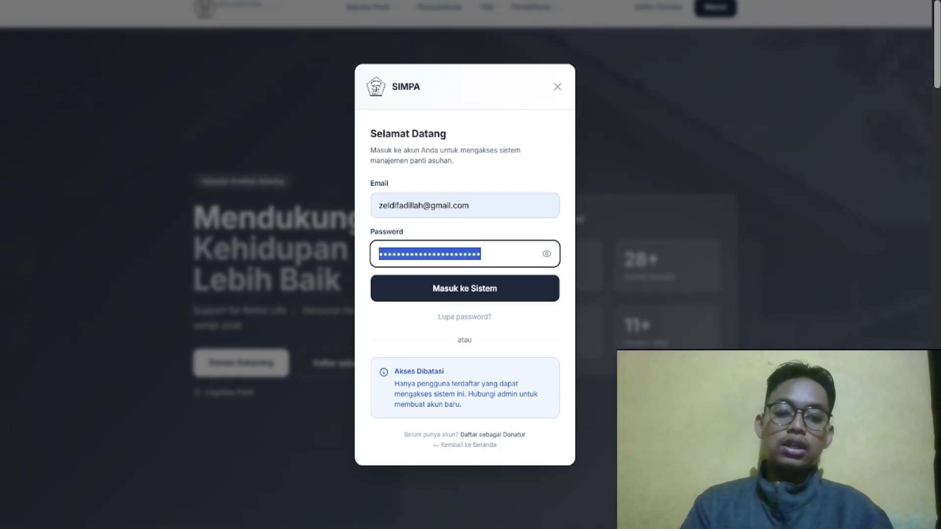
pyautogui.hotkey('ctrl', 'v')
pyautogui.click(482, 292)
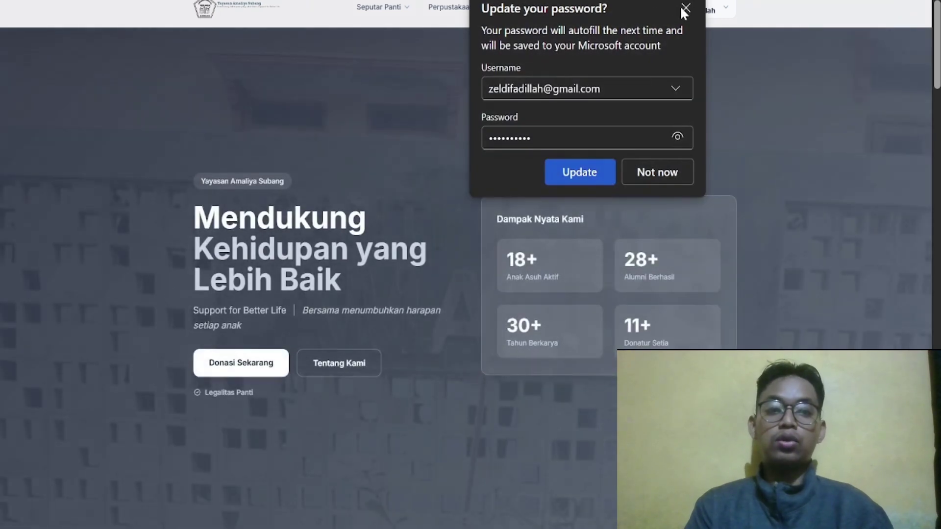
# Dismiss the browser's password prompt and open Dashboard Saya from the donor account menu
pyautogui.click(685, 7)
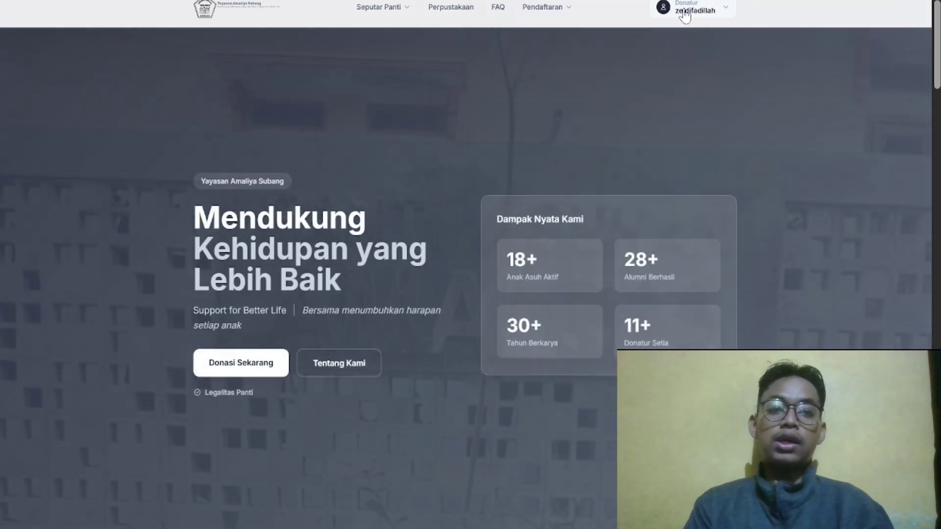
pyautogui.click(687, 14)
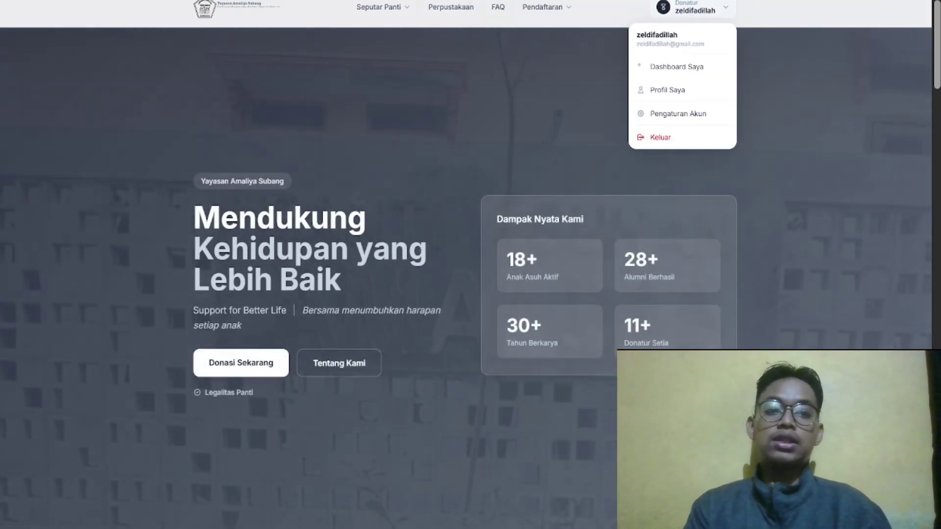
pyautogui.click(677, 67)
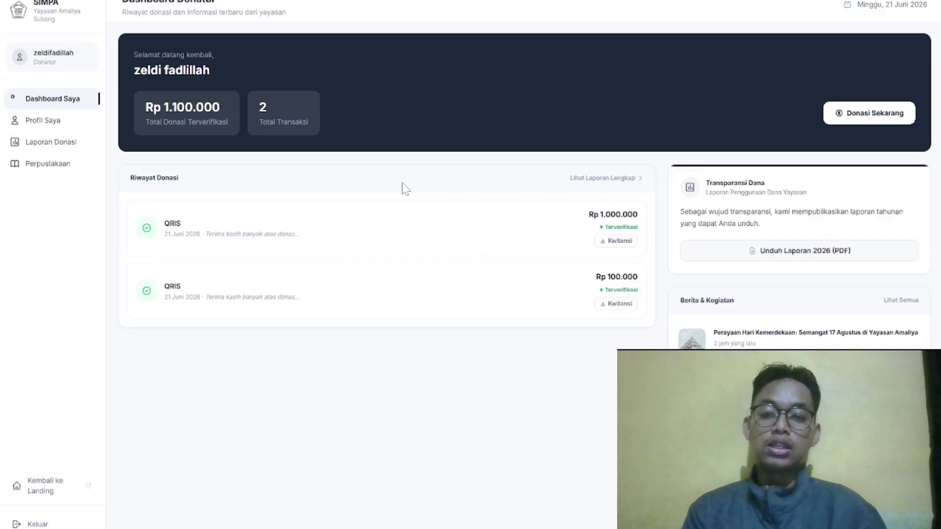